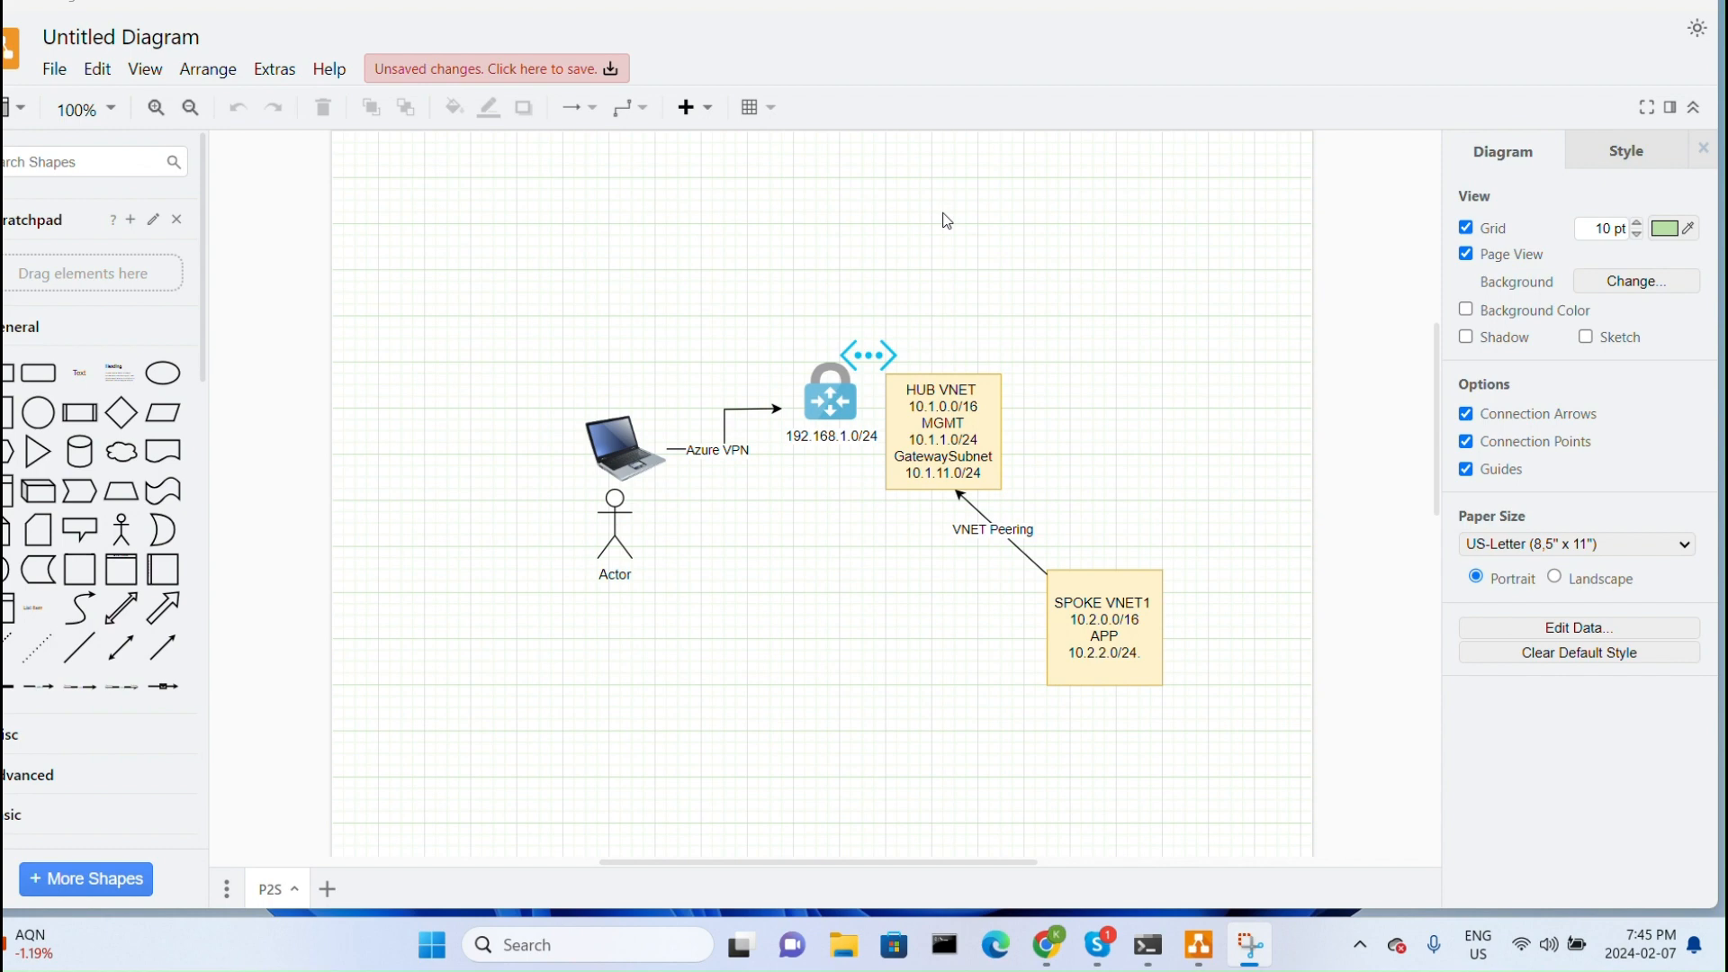
{"action": "left_click", "coordinate": [628, 505]}
{"action": "left_click", "coordinate": [666, 513]}
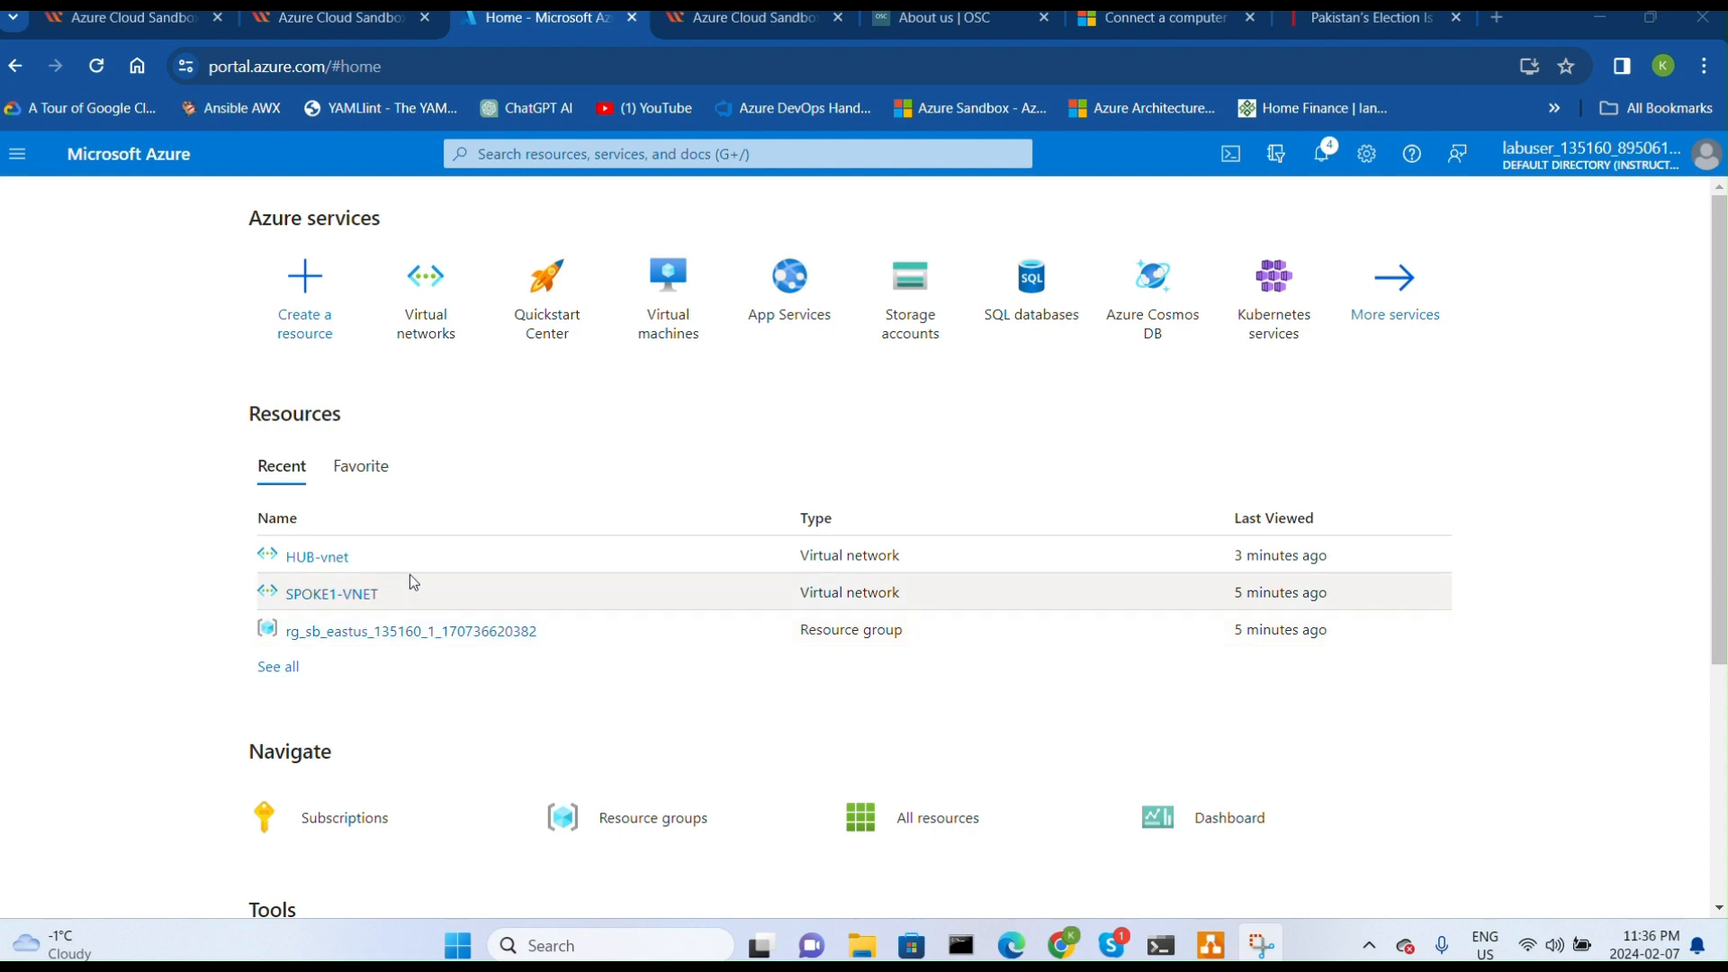
- Review the address space and the subnets of the HUB-vnet virtual network
{"action": "left_click", "coordinate": [317, 558]}
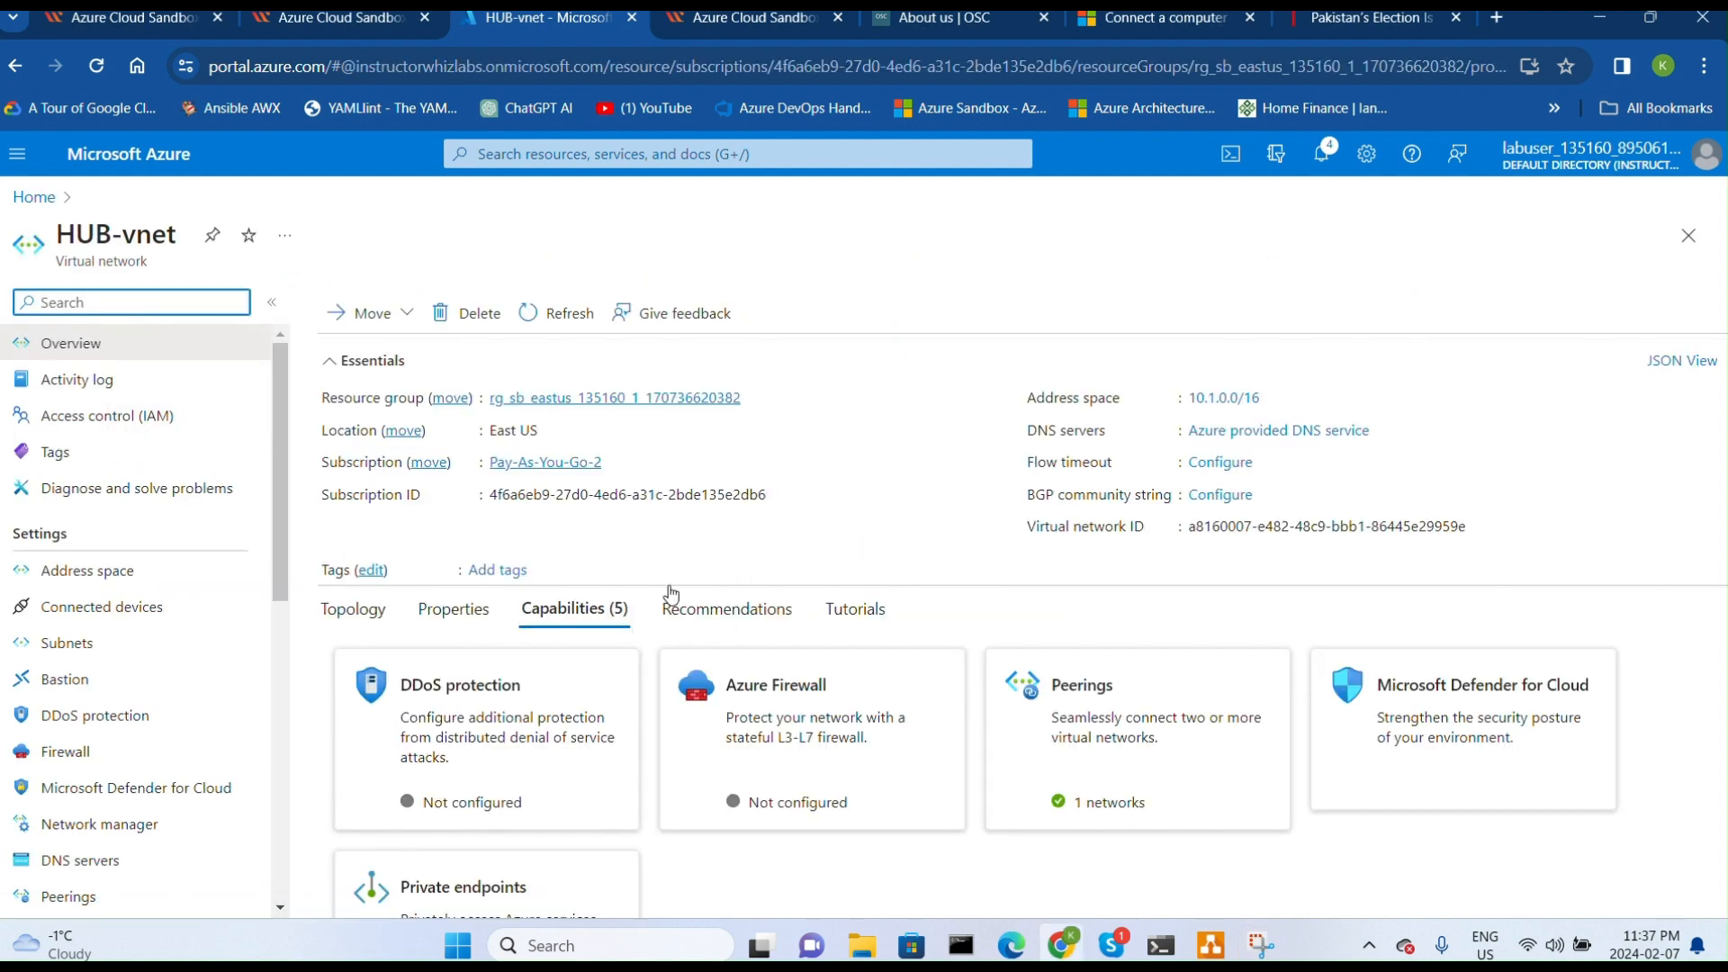
{"action": "left_click", "coordinate": [96, 581]}
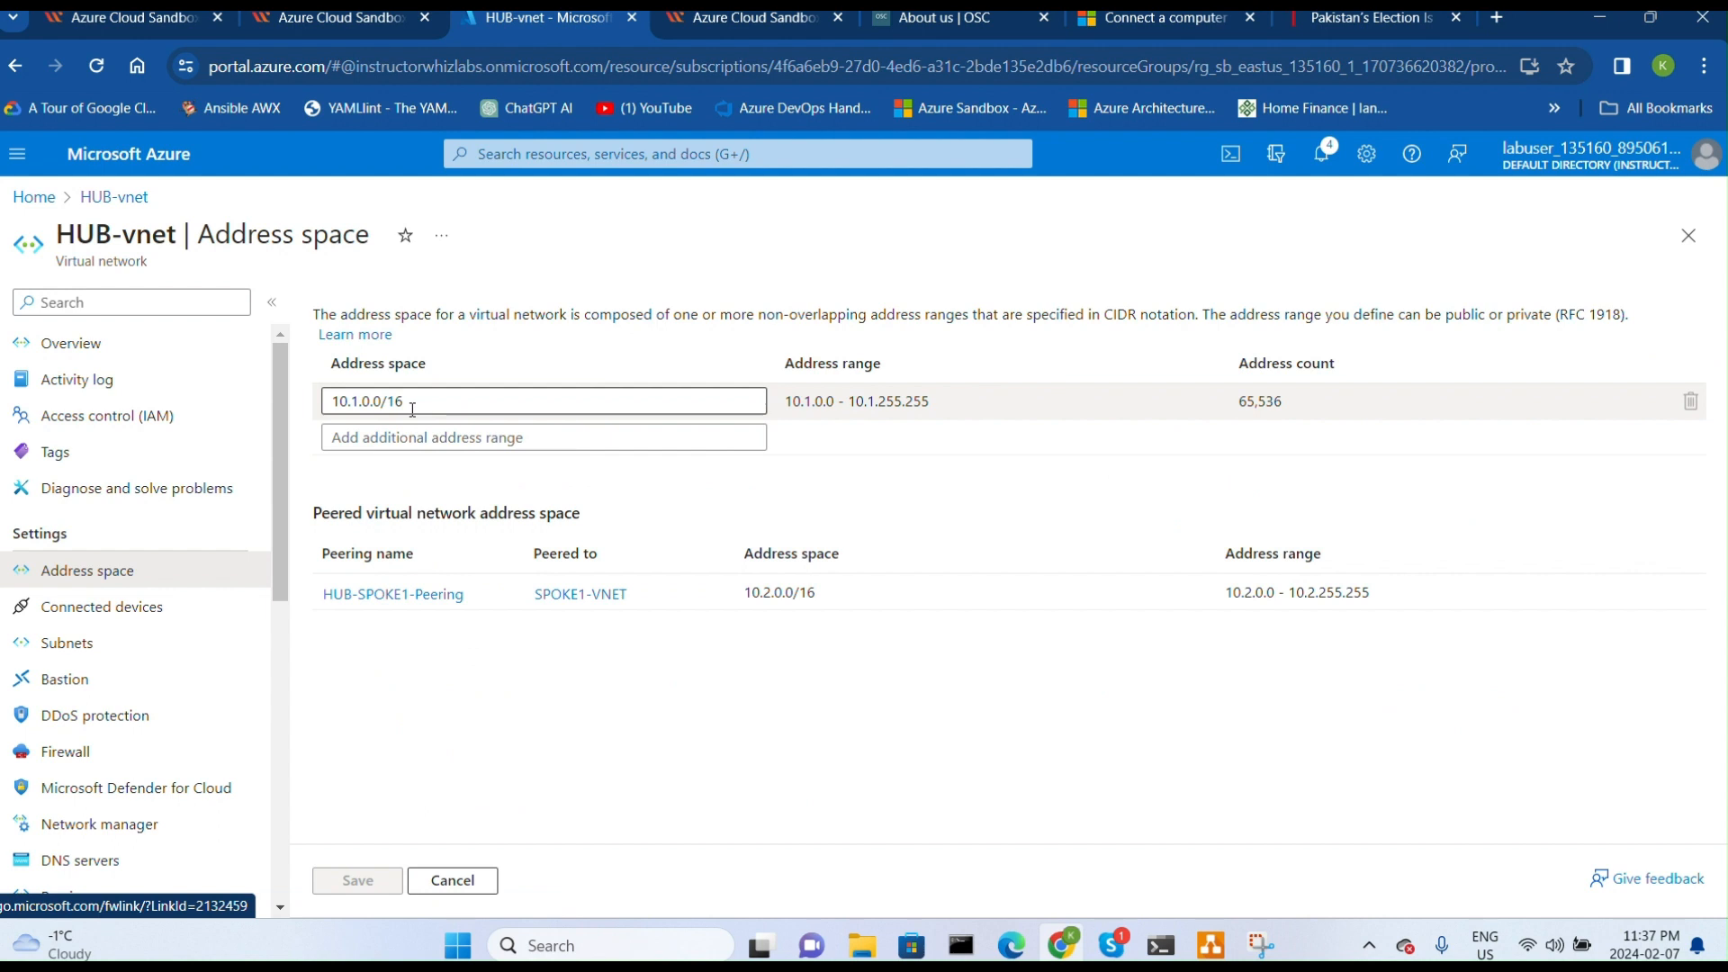
{"action": "left_click", "coordinate": [126, 645]}
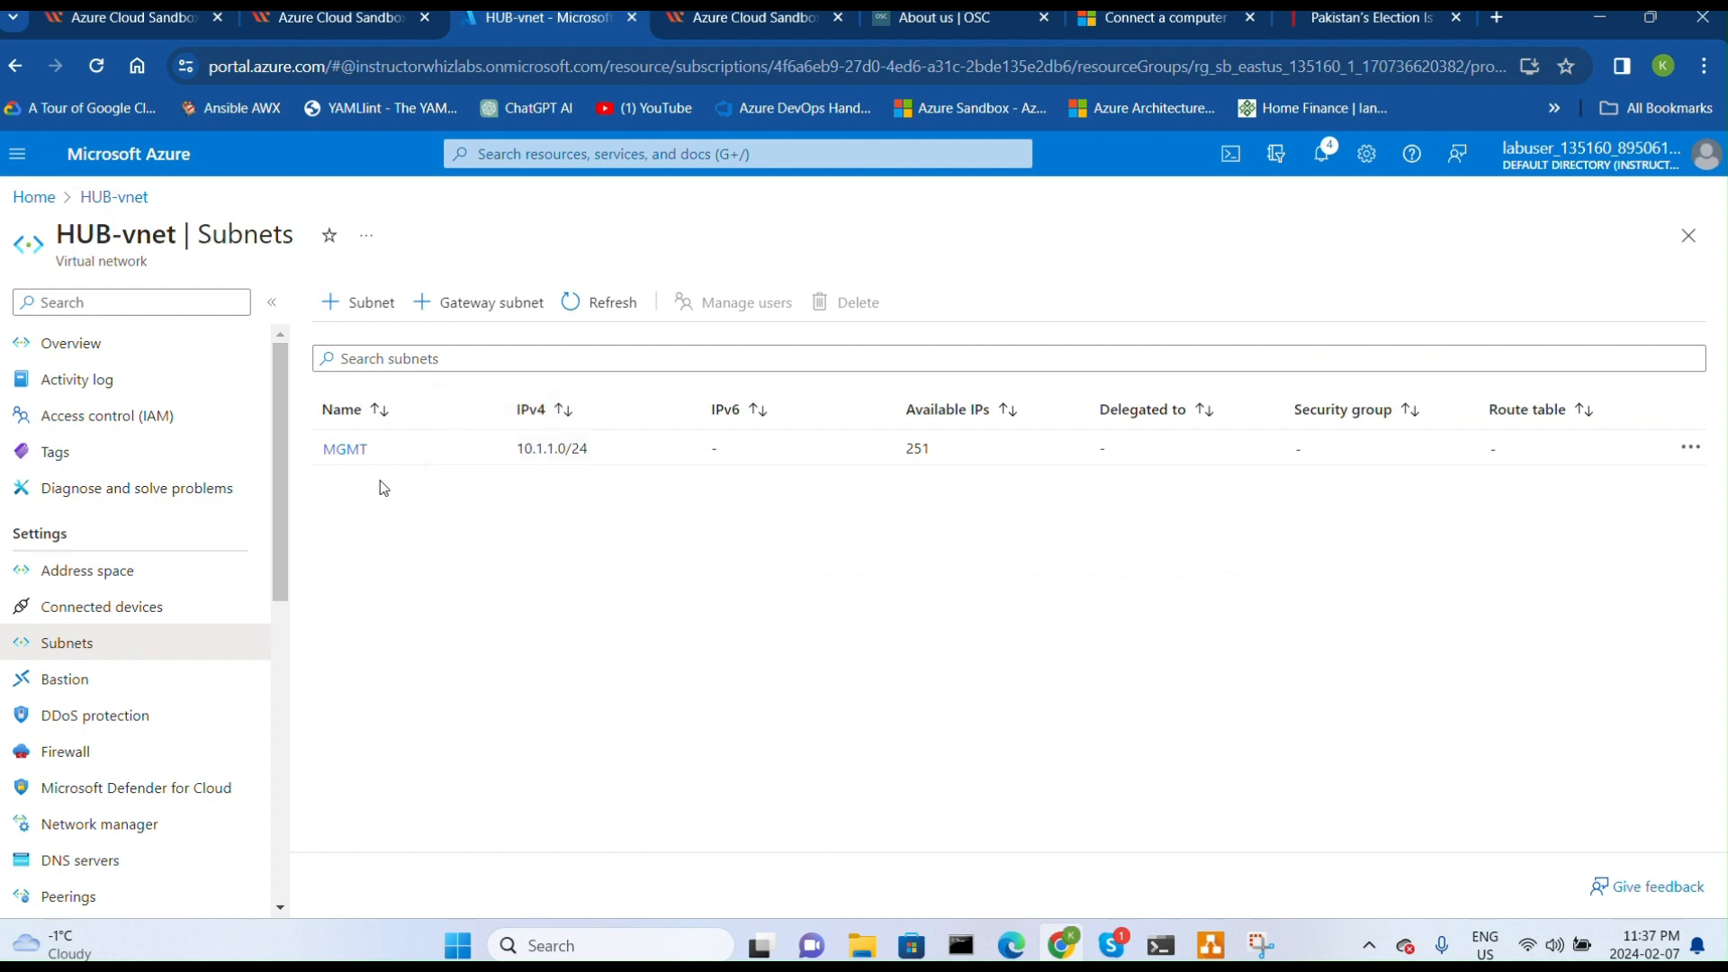
- Review the address space and the subnets of the SPOKE1-VNET virtual network
{"action": "left_click", "coordinate": [34, 197]}
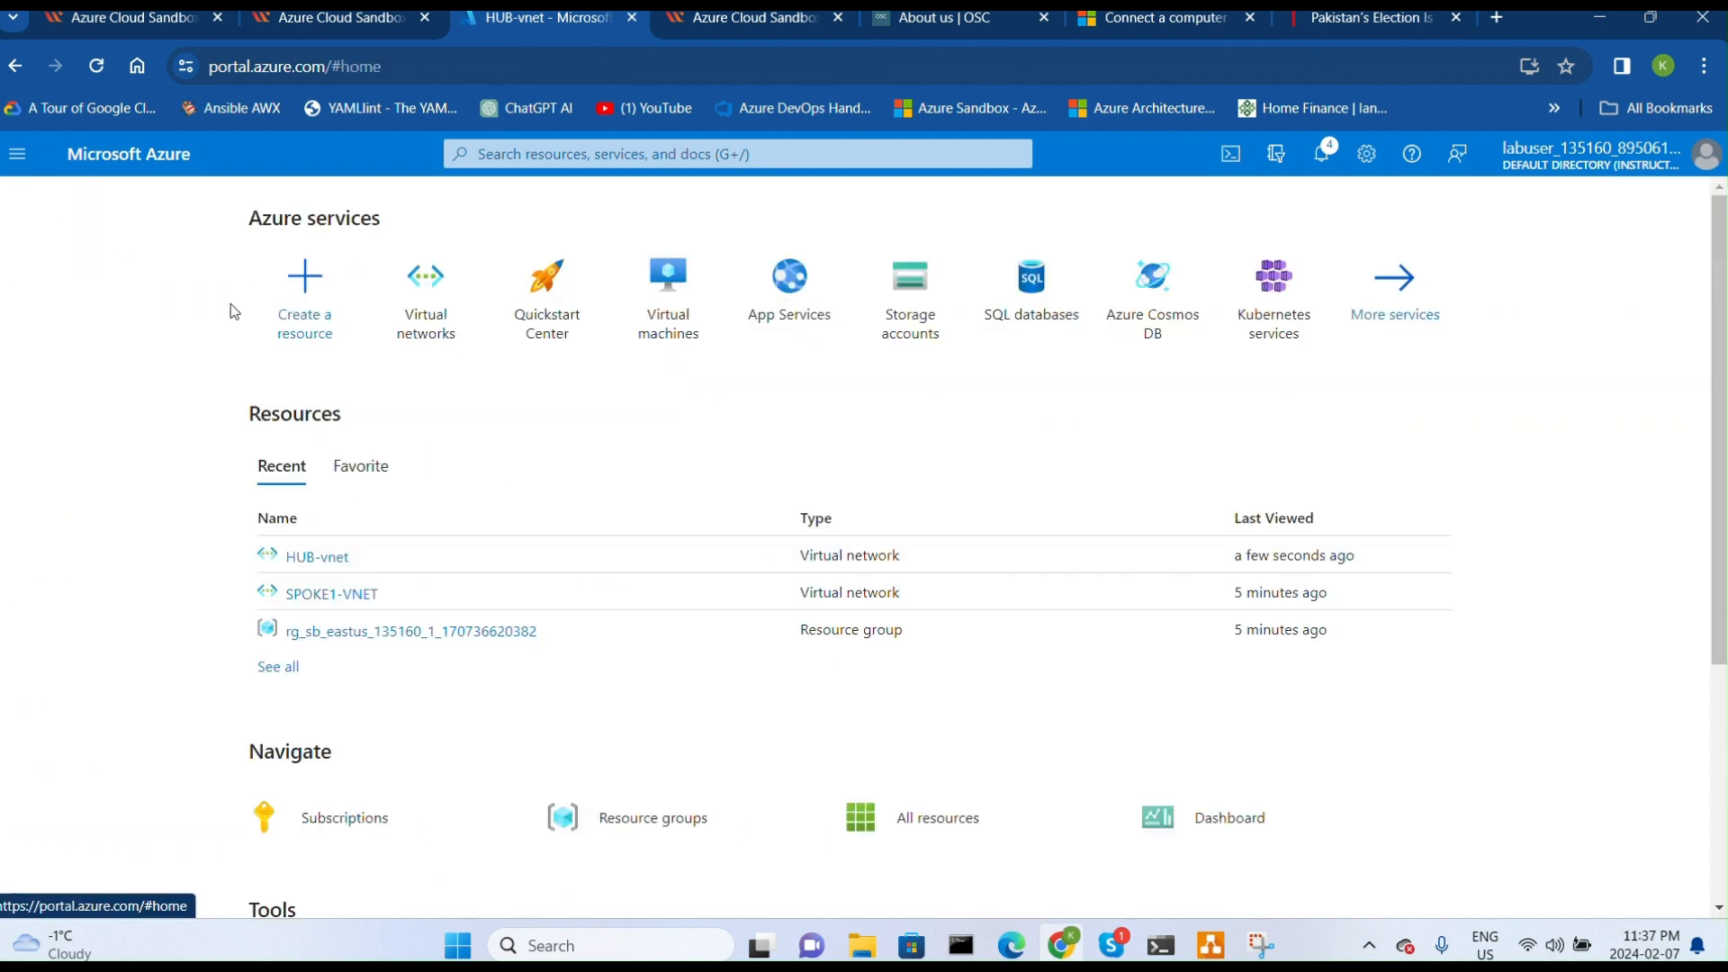
{"action": "left_click", "coordinate": [353, 595]}
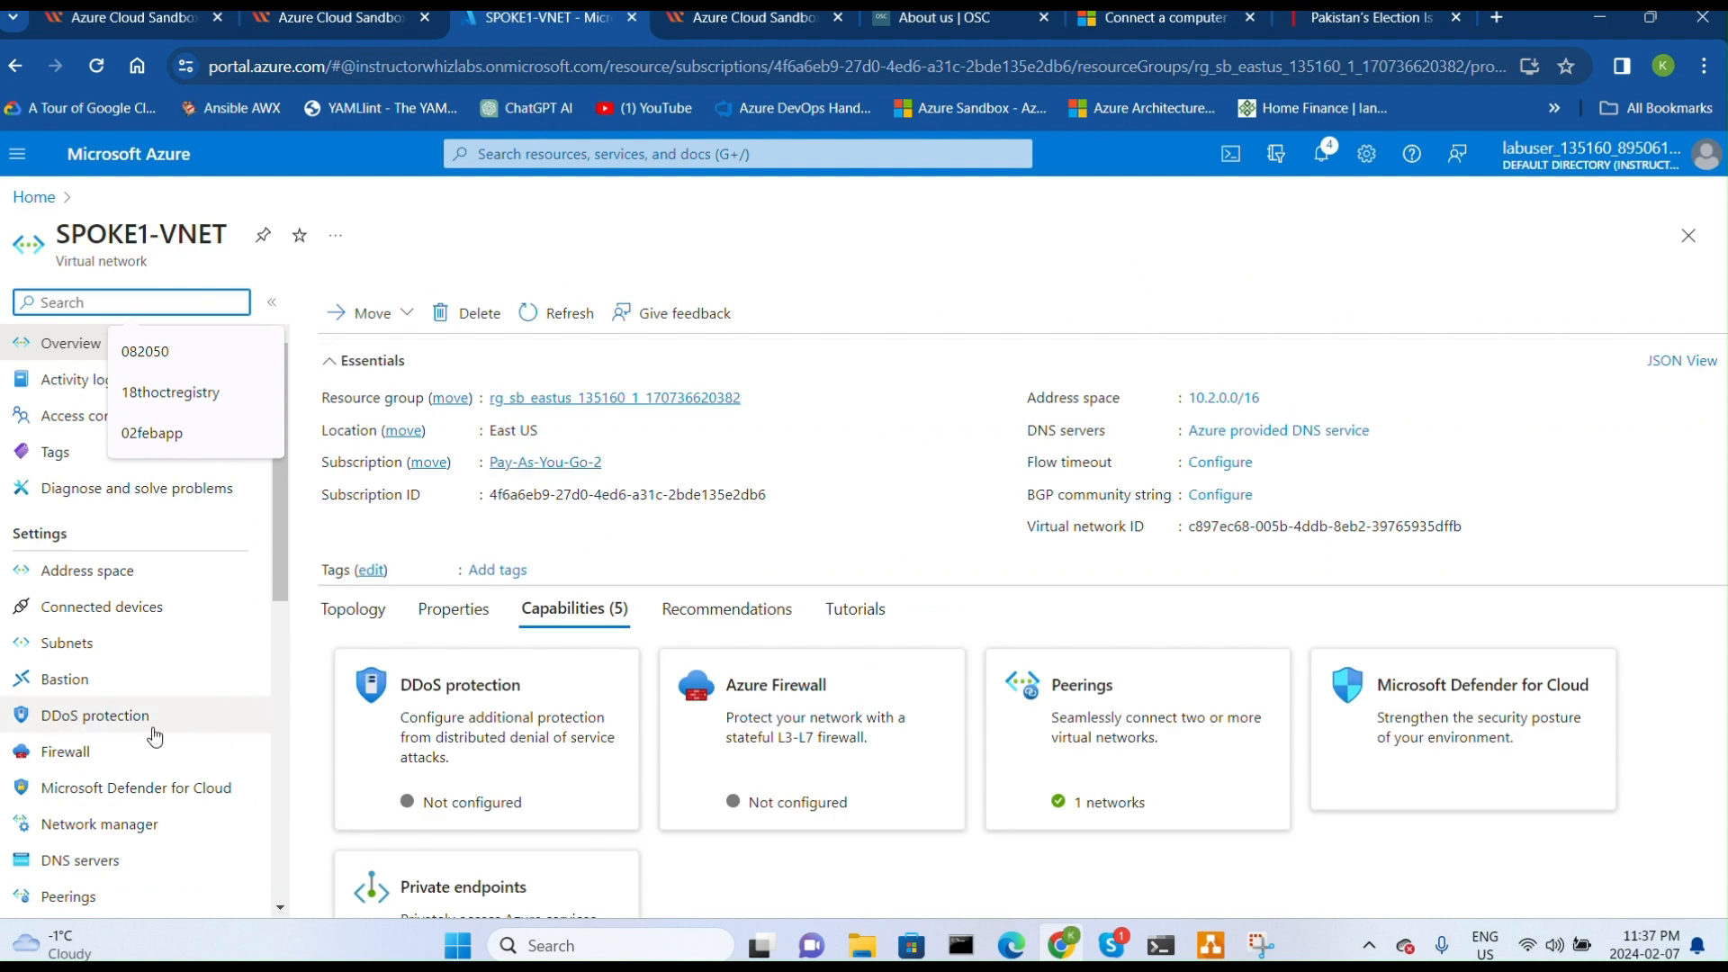
{"action": "left_click", "coordinate": [97, 575]}
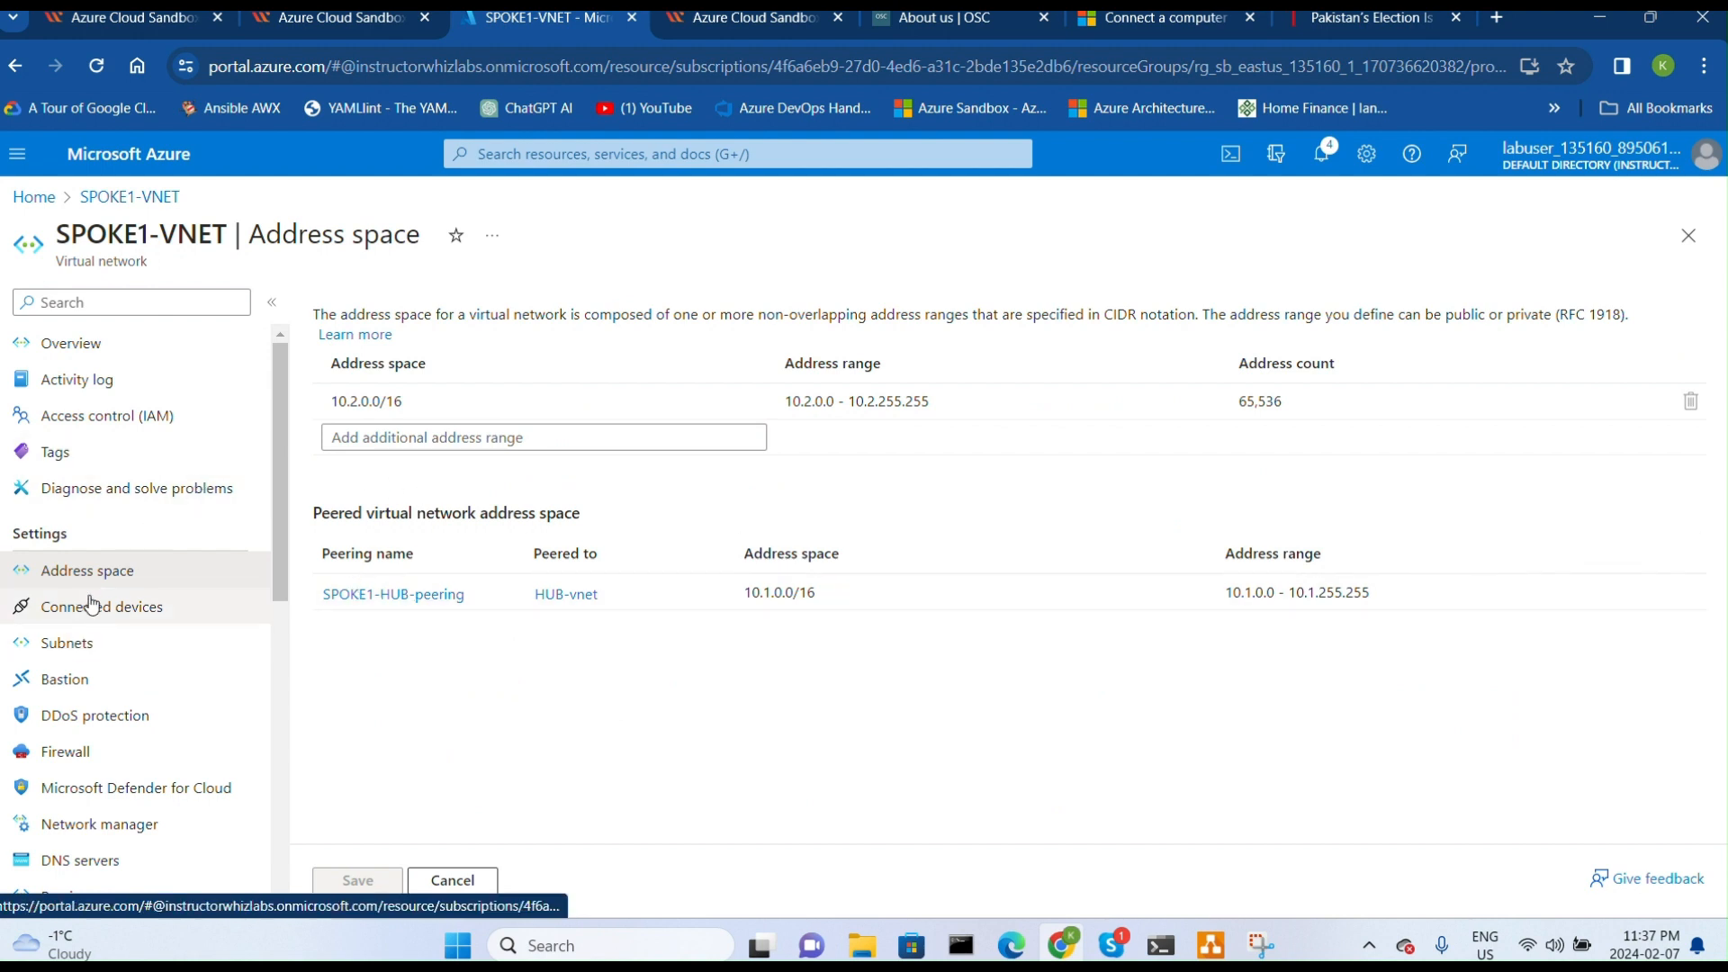
{"action": "left_click", "coordinate": [101, 679]}
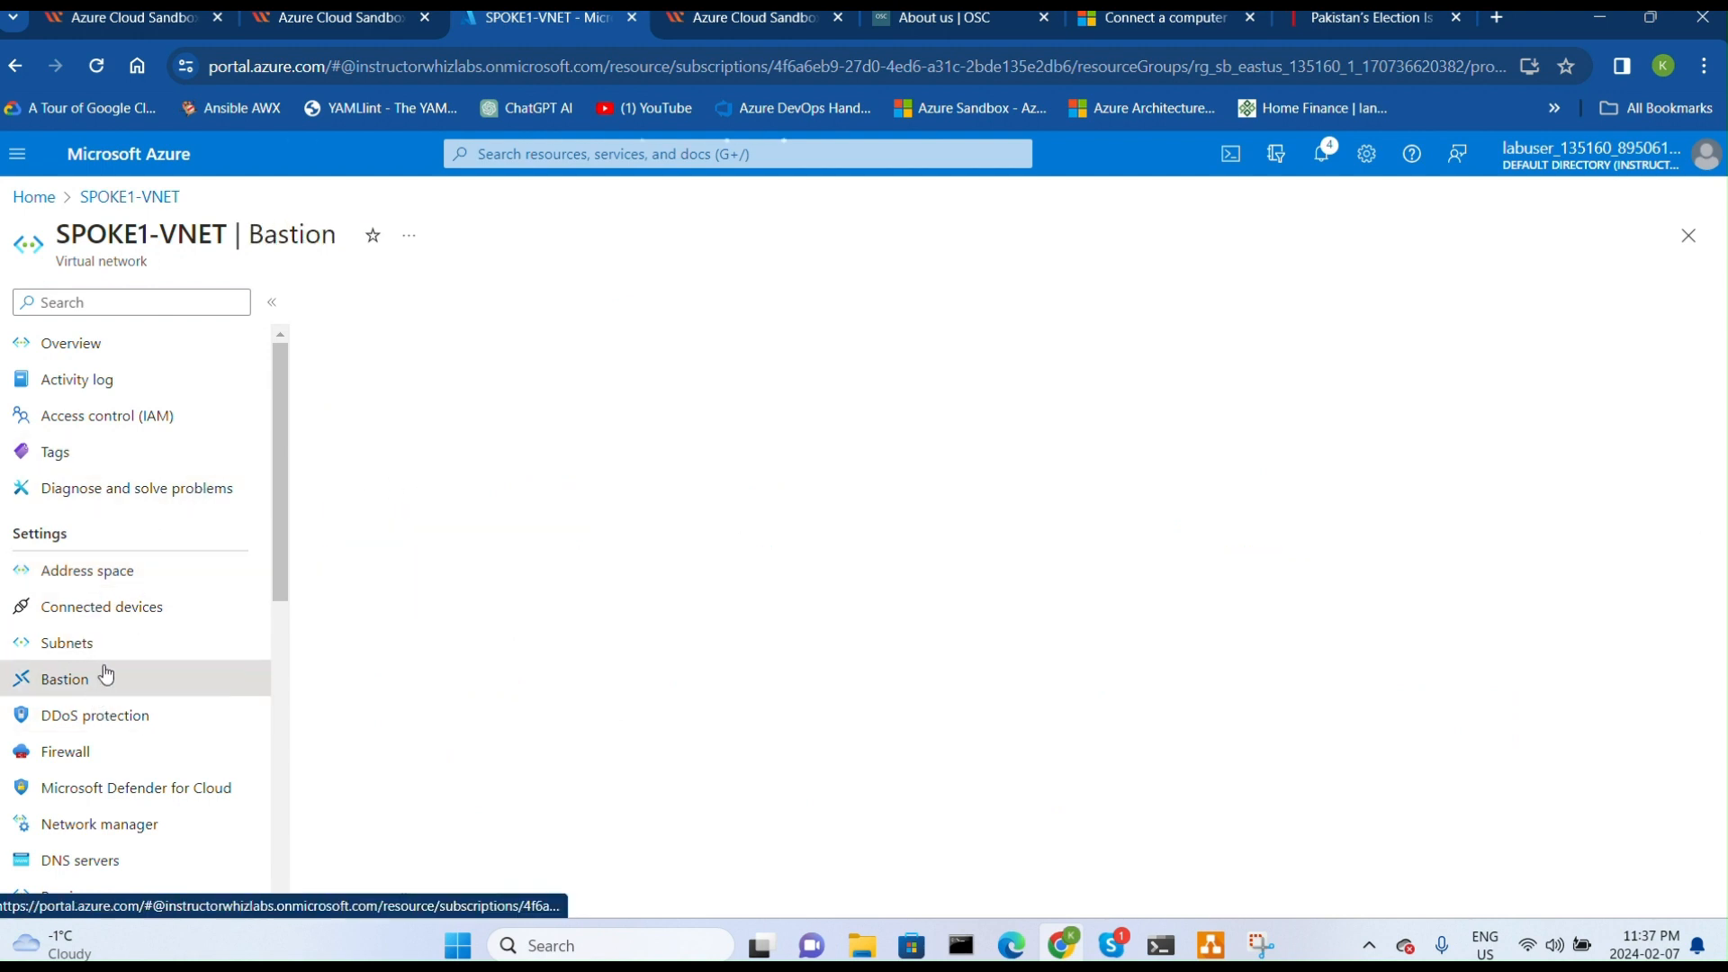
{"action": "left_click", "coordinate": [105, 648]}
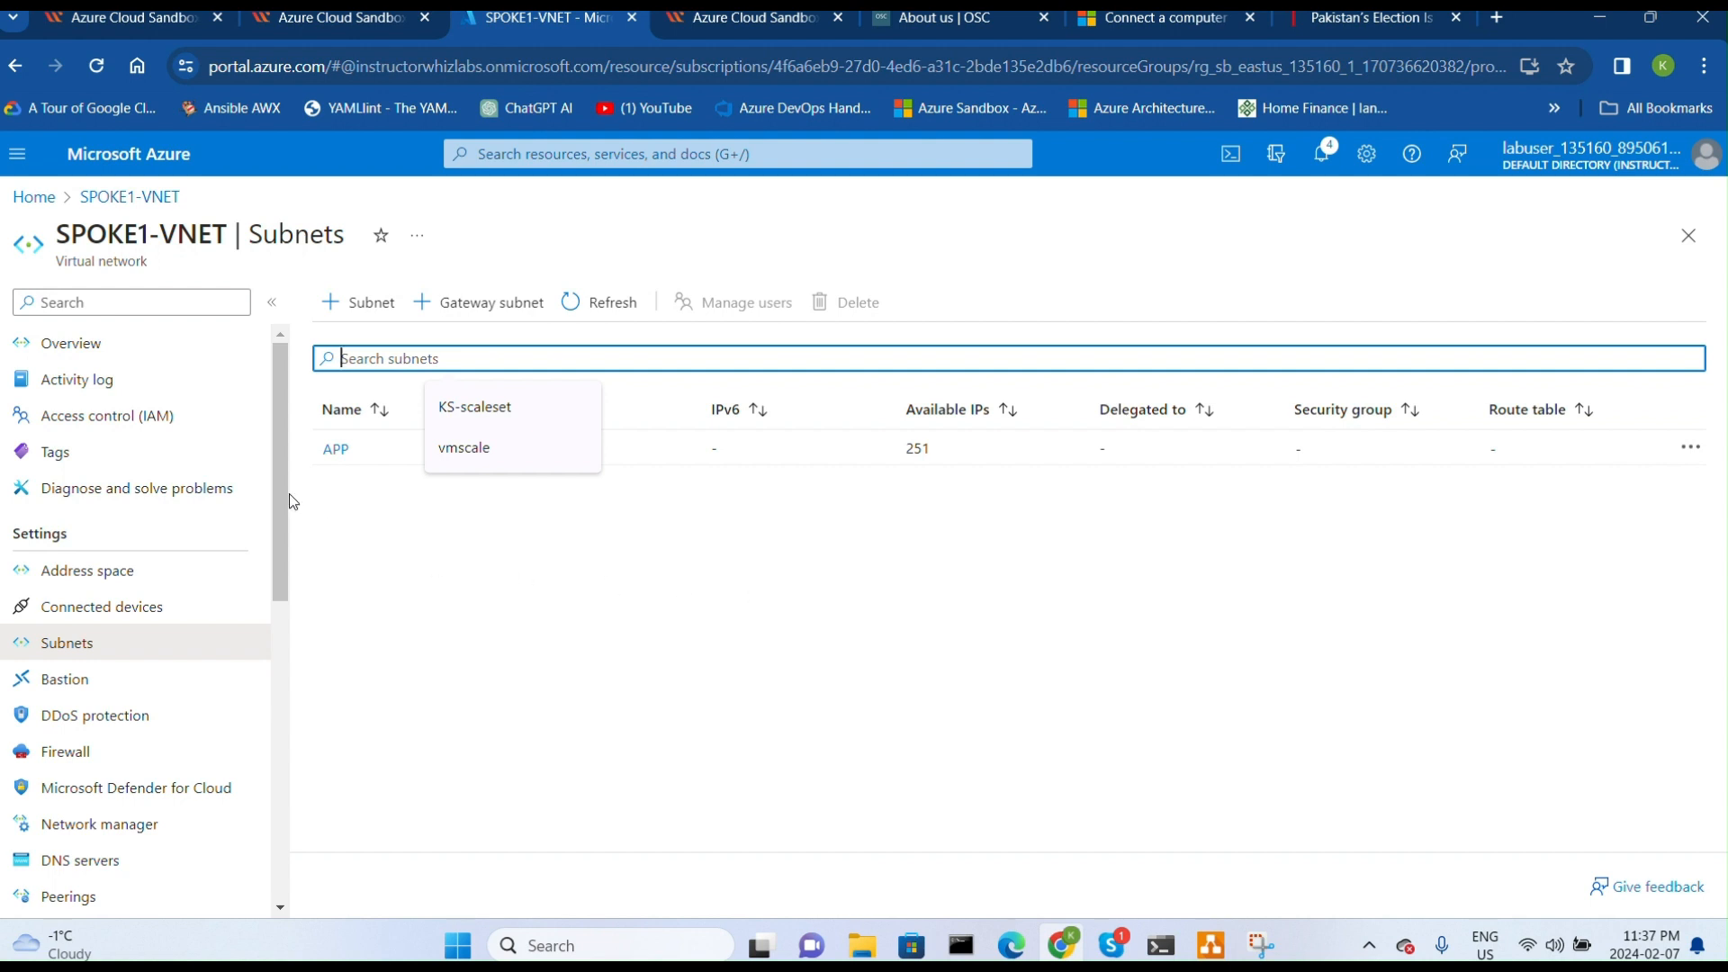
- Return to HUB-vnet's subnets and begin adding a gateway subnet
{"action": "left_click", "coordinate": [43, 209]}
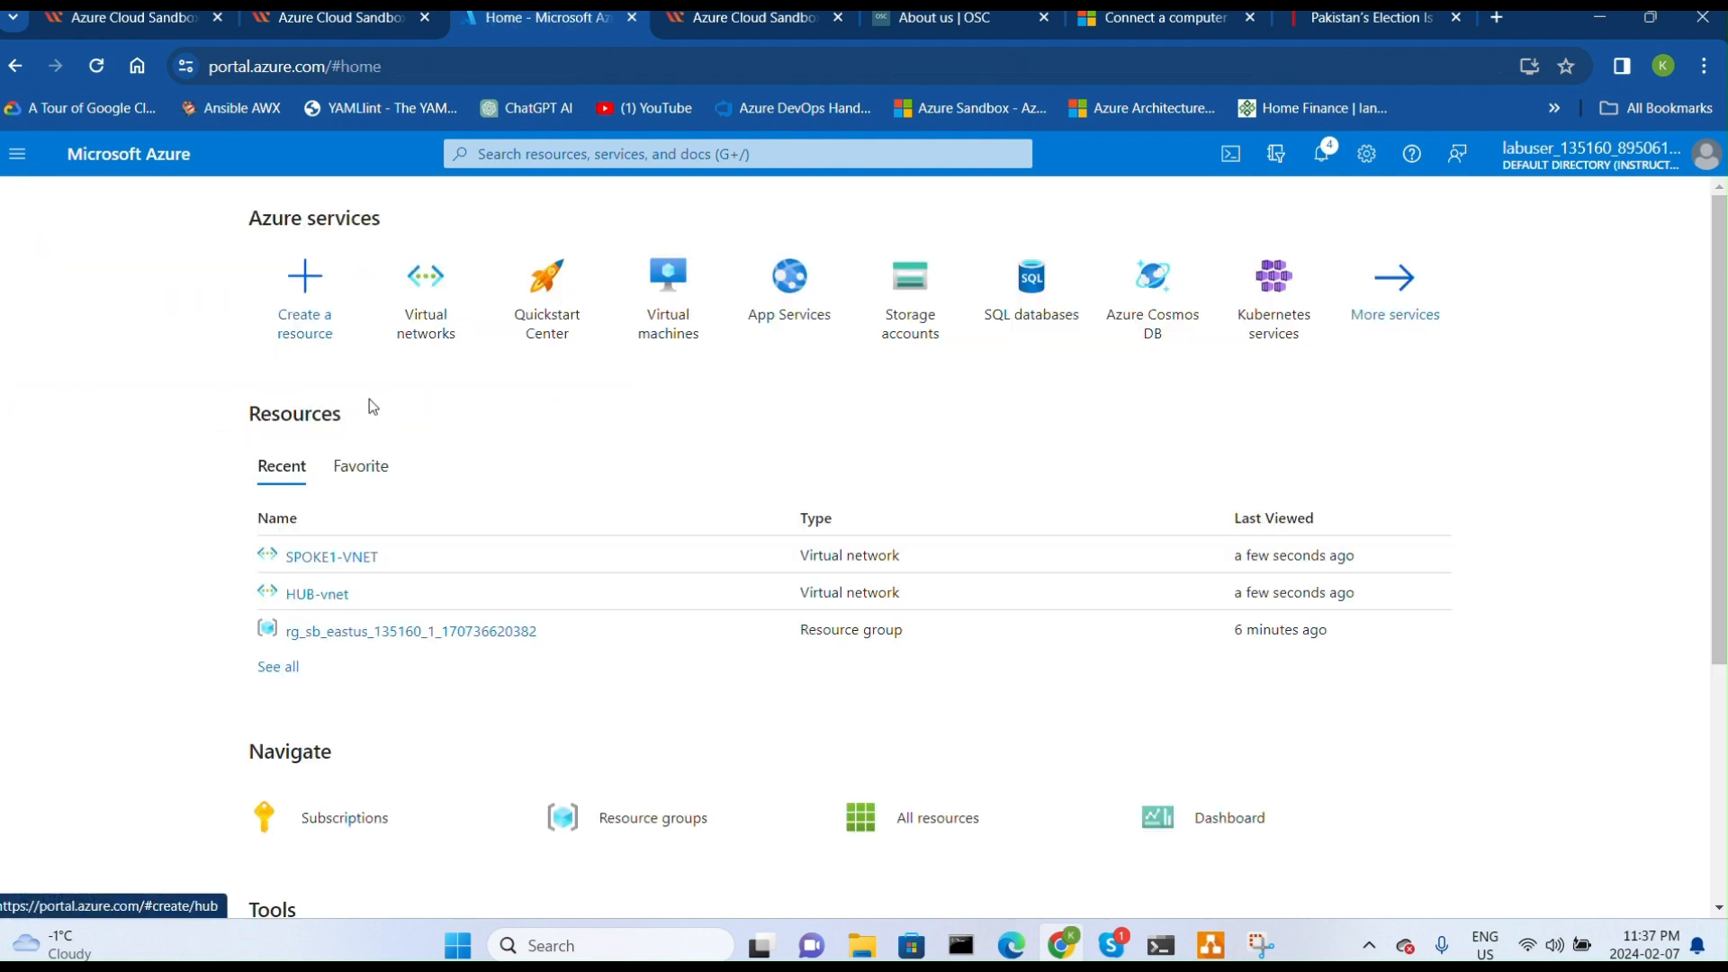
{"action": "left_click", "coordinate": [311, 590]}
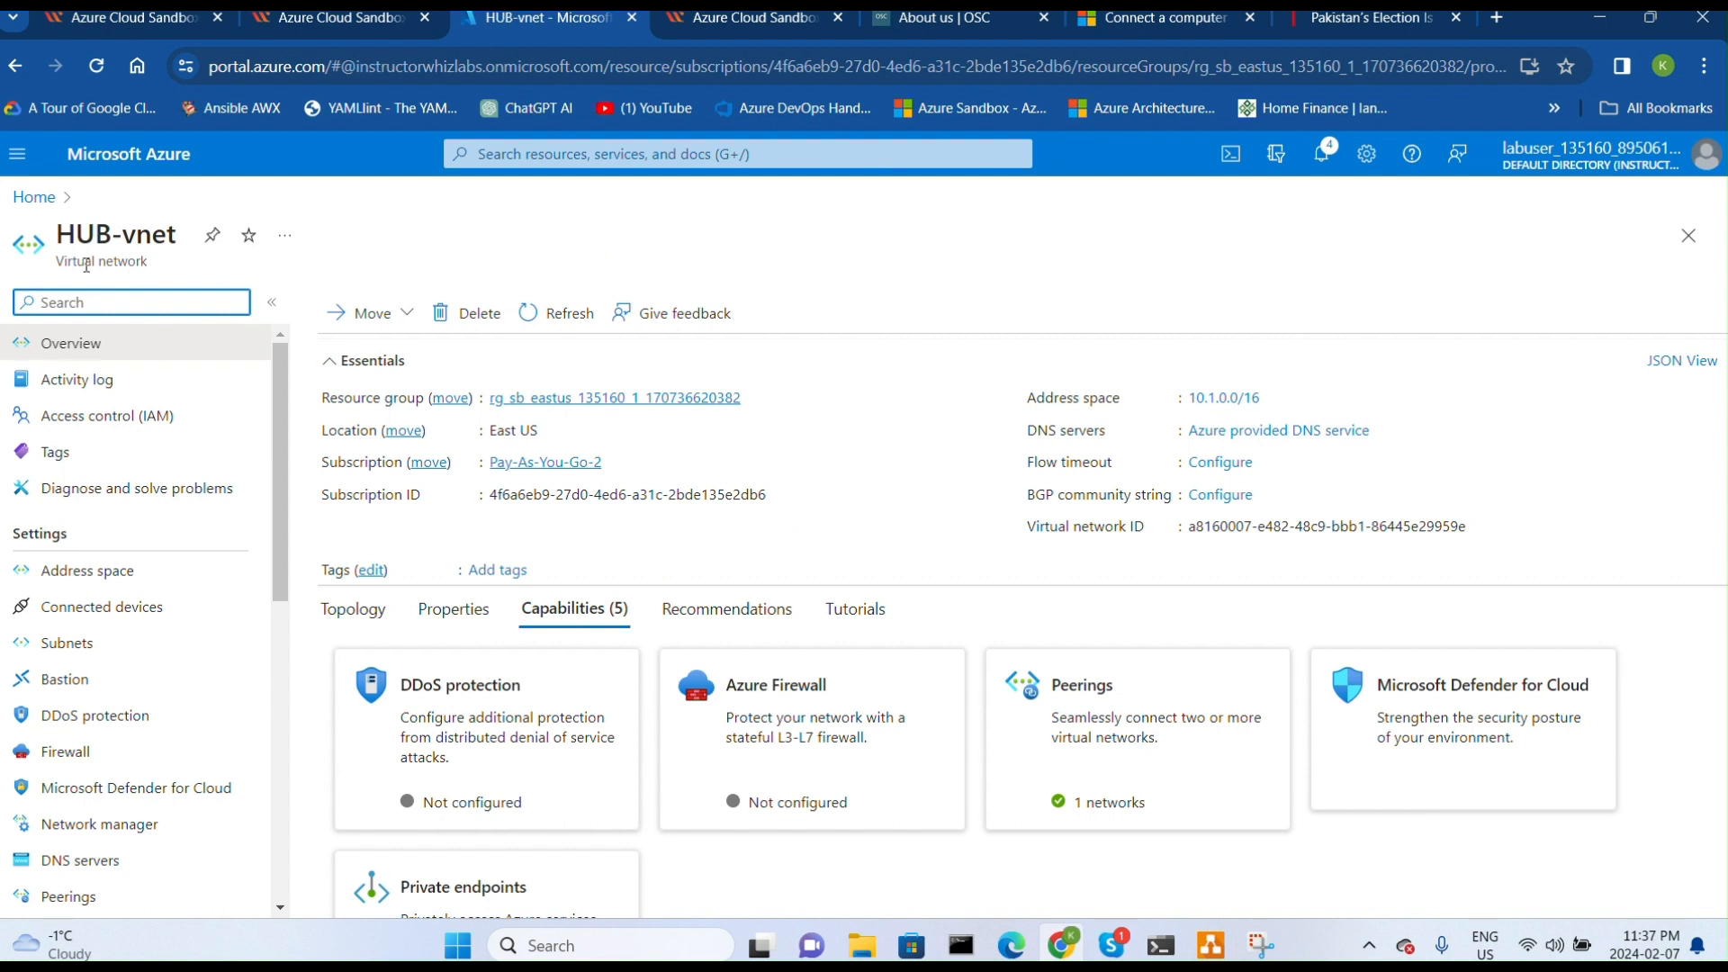
{"action": "left_click", "coordinate": [72, 643]}
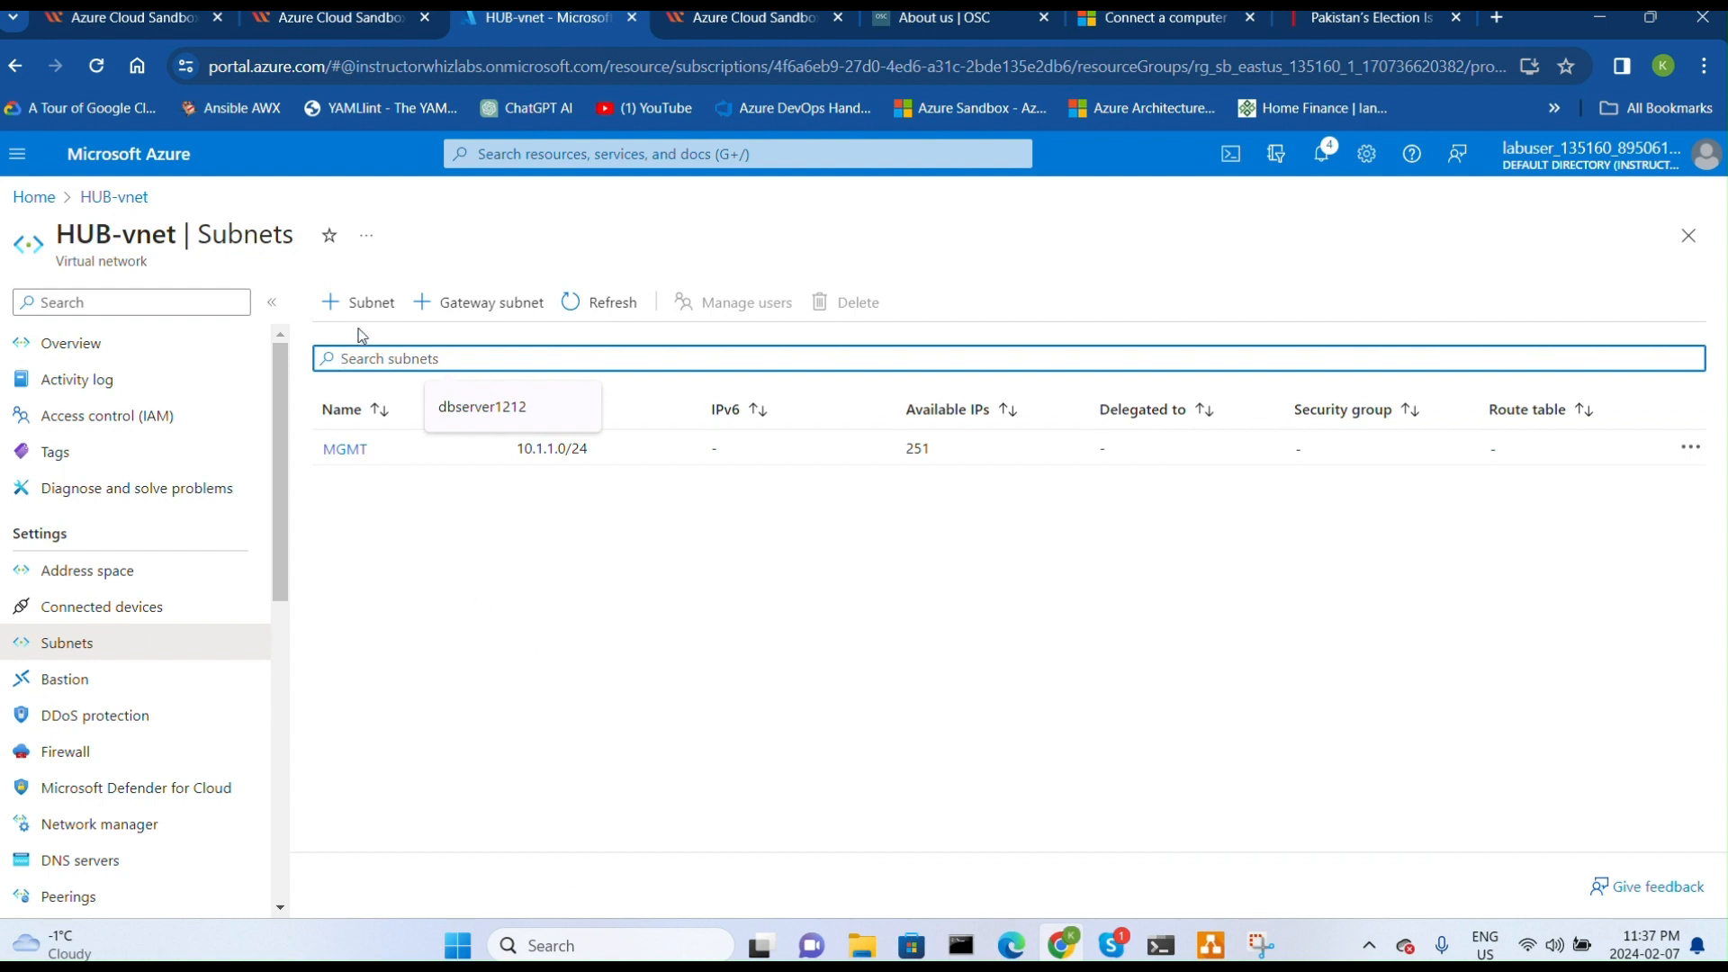
{"action": "left_click", "coordinate": [335, 306]}
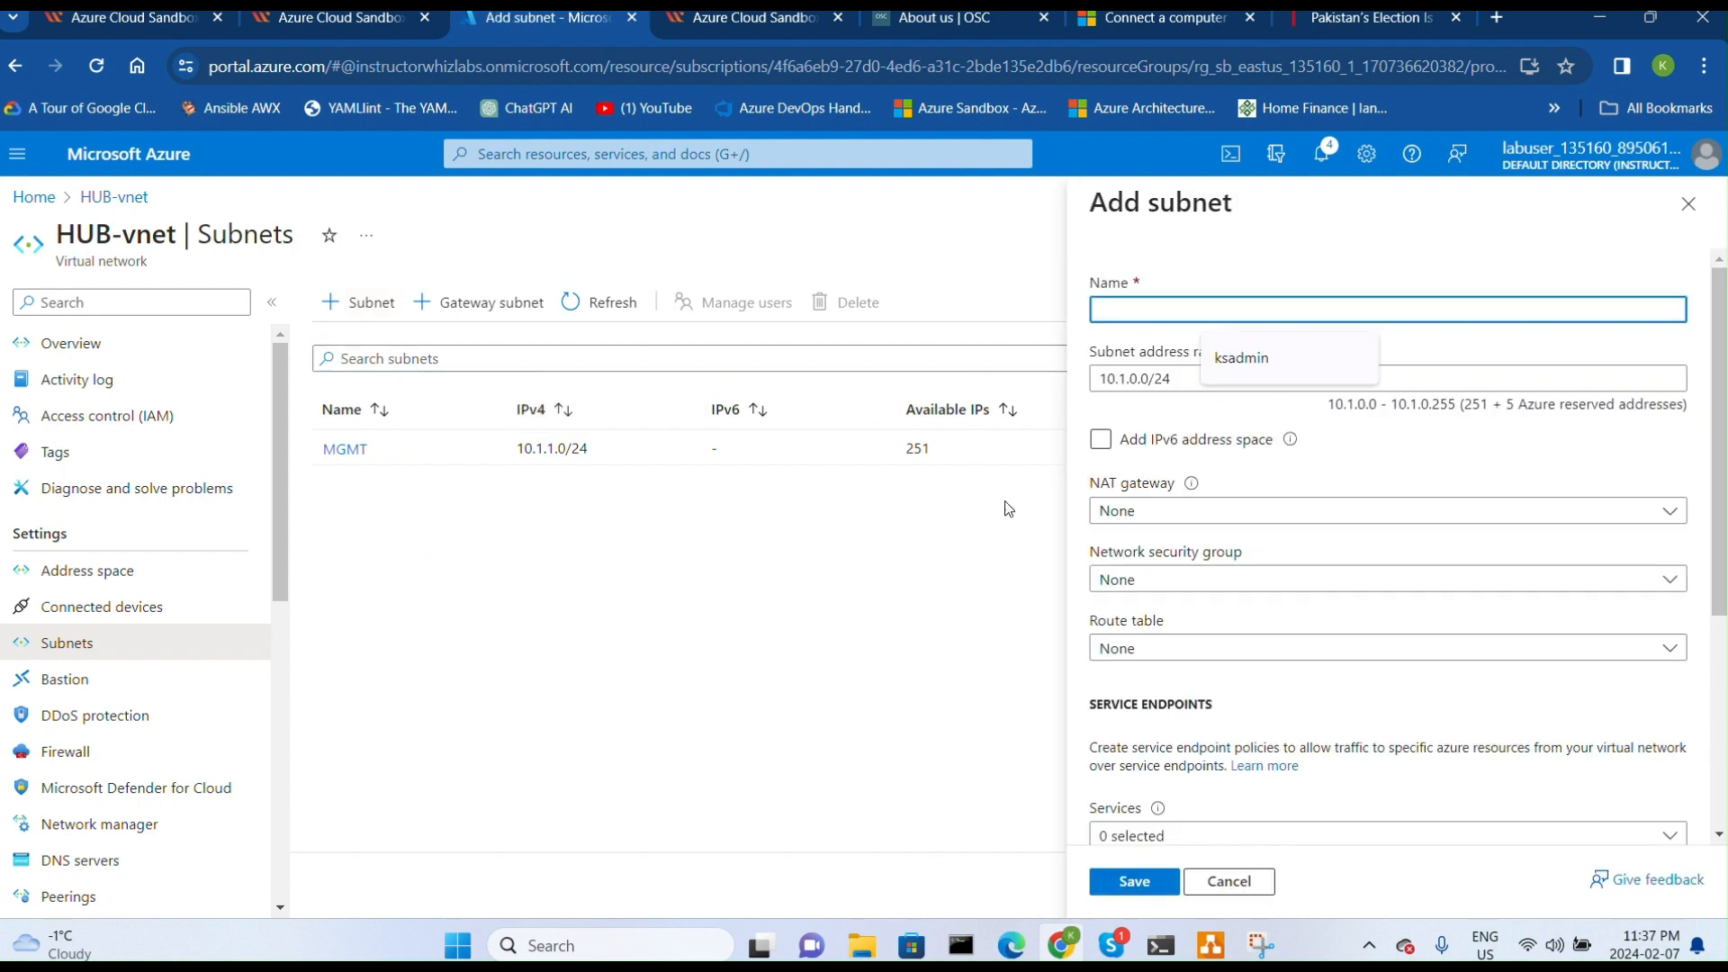
{"action": "left_click", "coordinate": [1229, 881]}
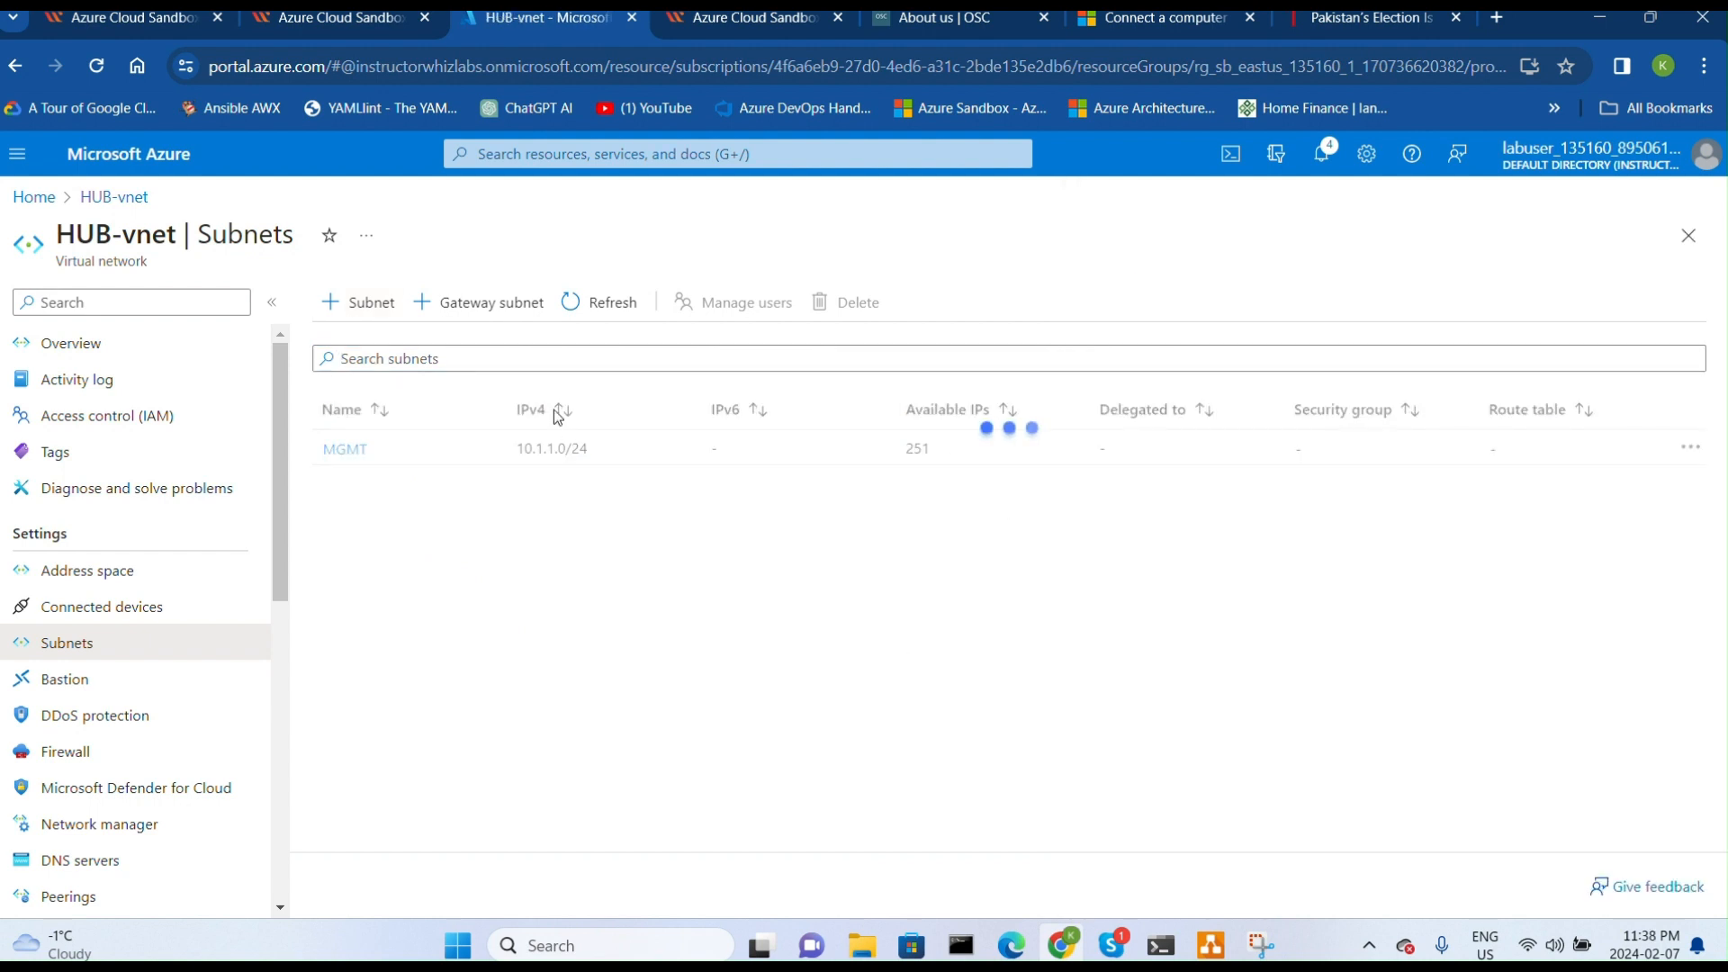
{"action": "left_click", "coordinate": [421, 314]}
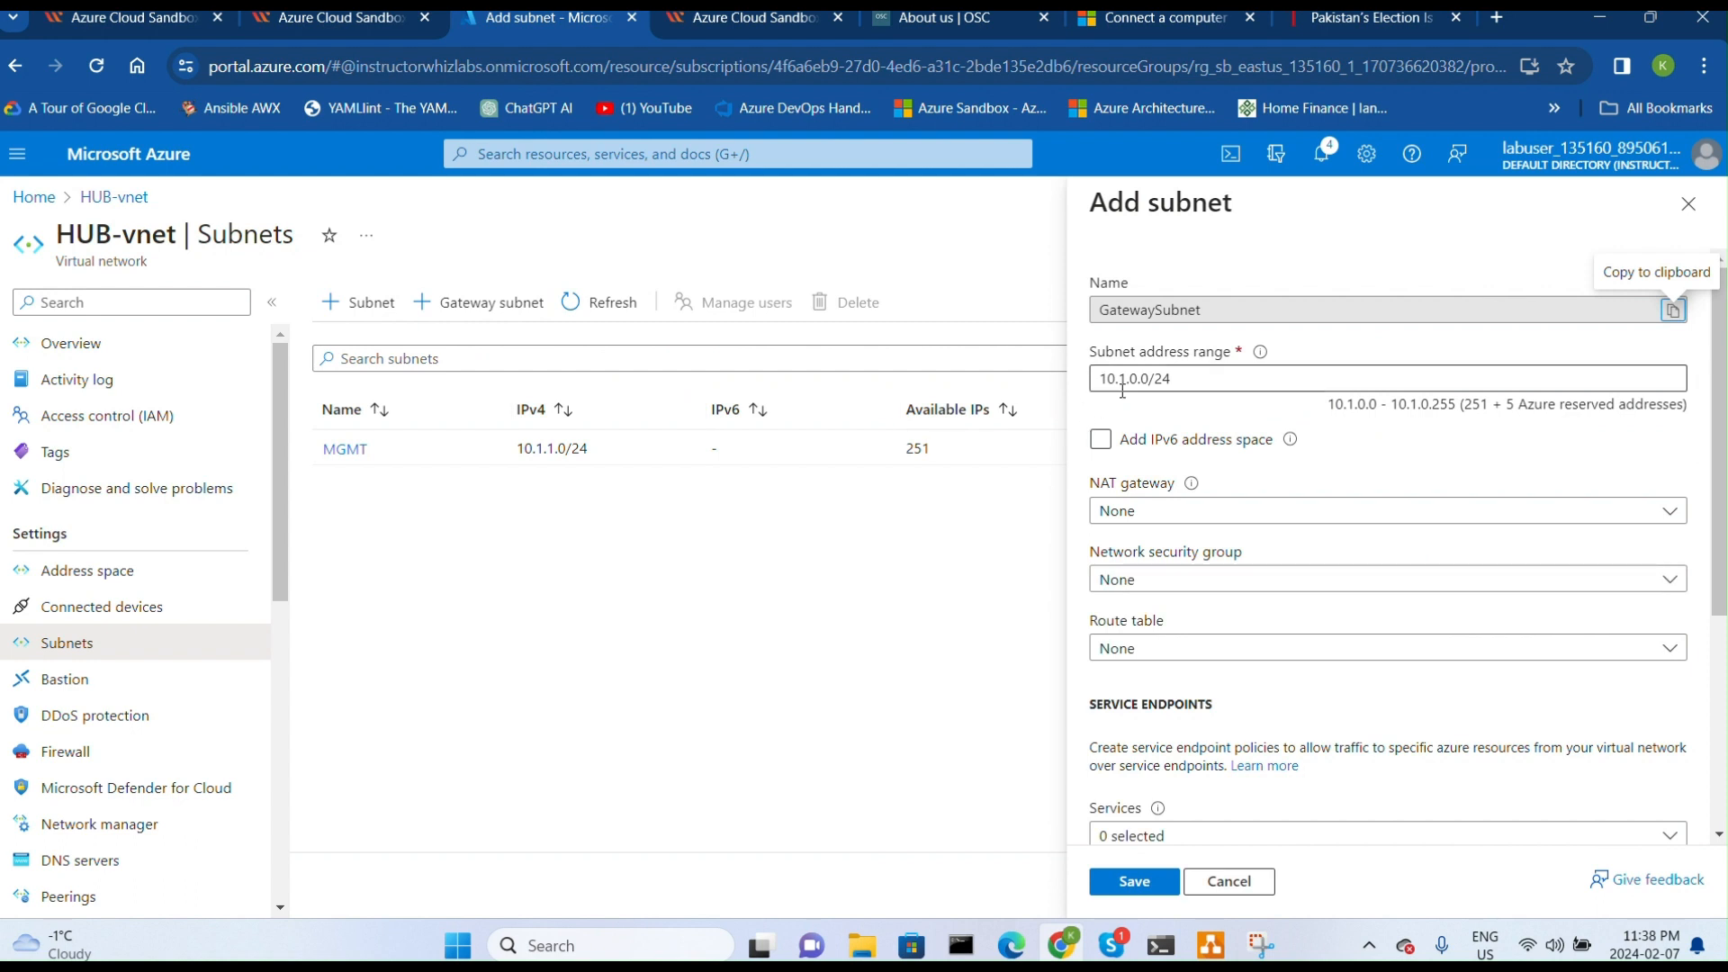
- Set the gateway subnet's address range to 10.1.10.0/26 and save the subnet
{"action": "left_click", "coordinate": [1197, 380]}
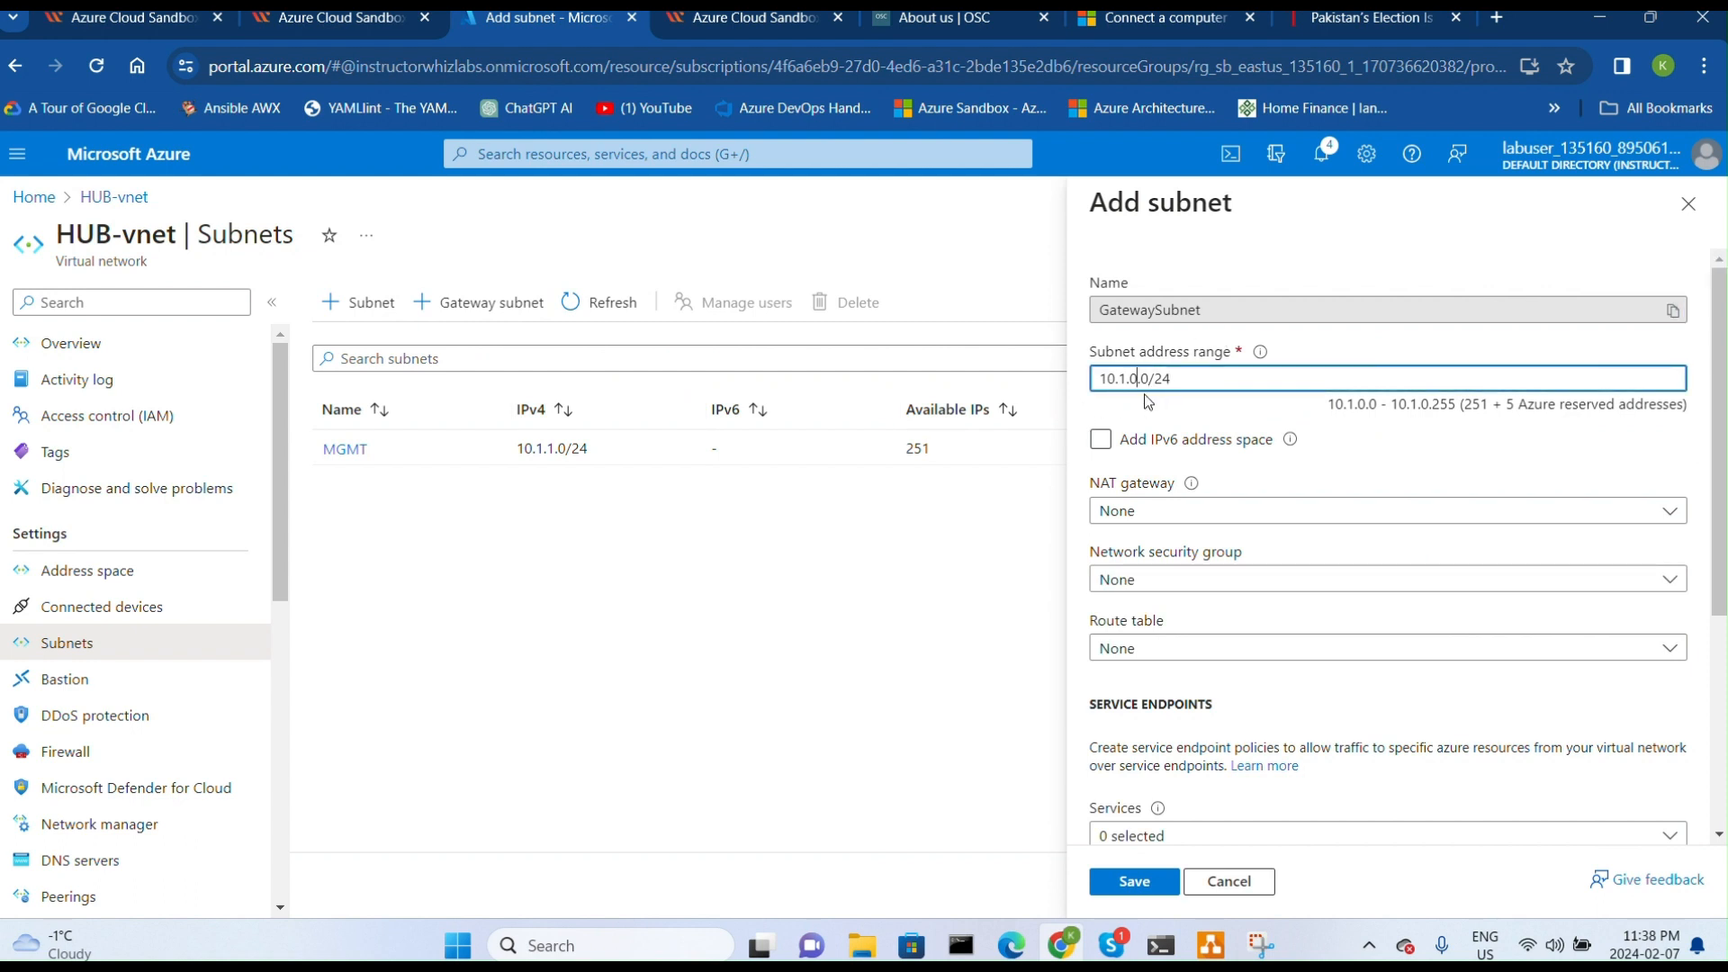
{"action": "key", "text": "BackSpace"}
{"action": "type", "text": "10"}
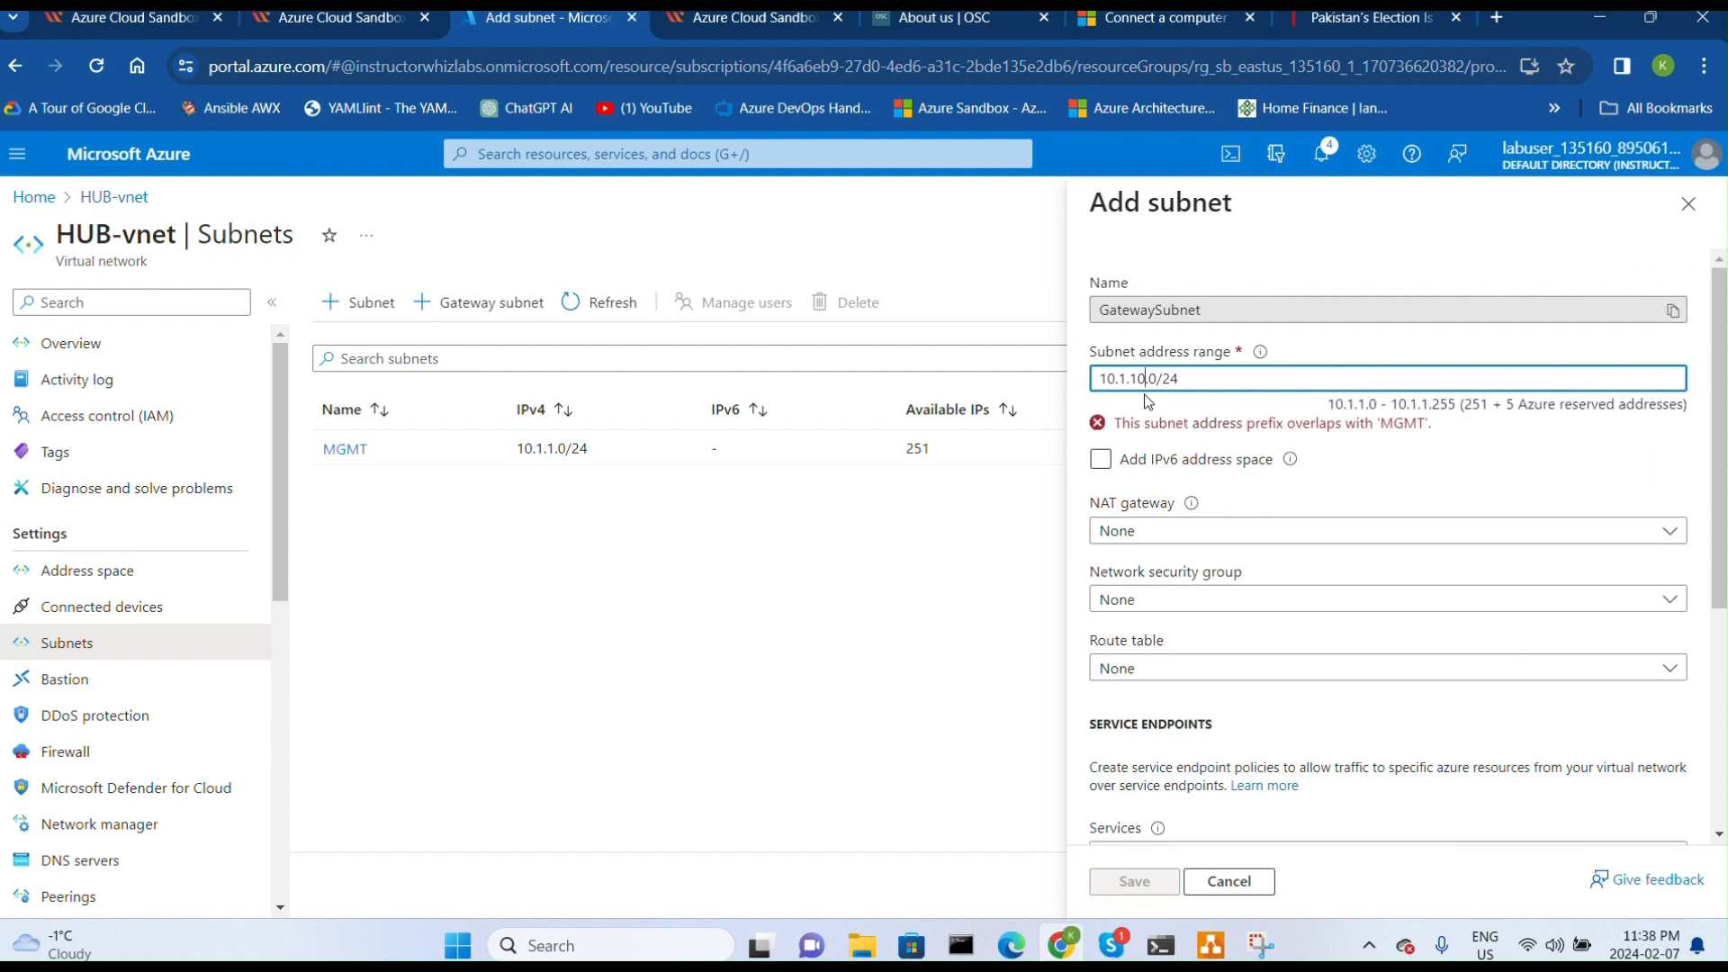
{"action": "key", "text": "Right"}
{"action": "key", "text": "Right"}
{"action": "key", "text": "Right"}
{"action": "key", "text": "BackSpace"}
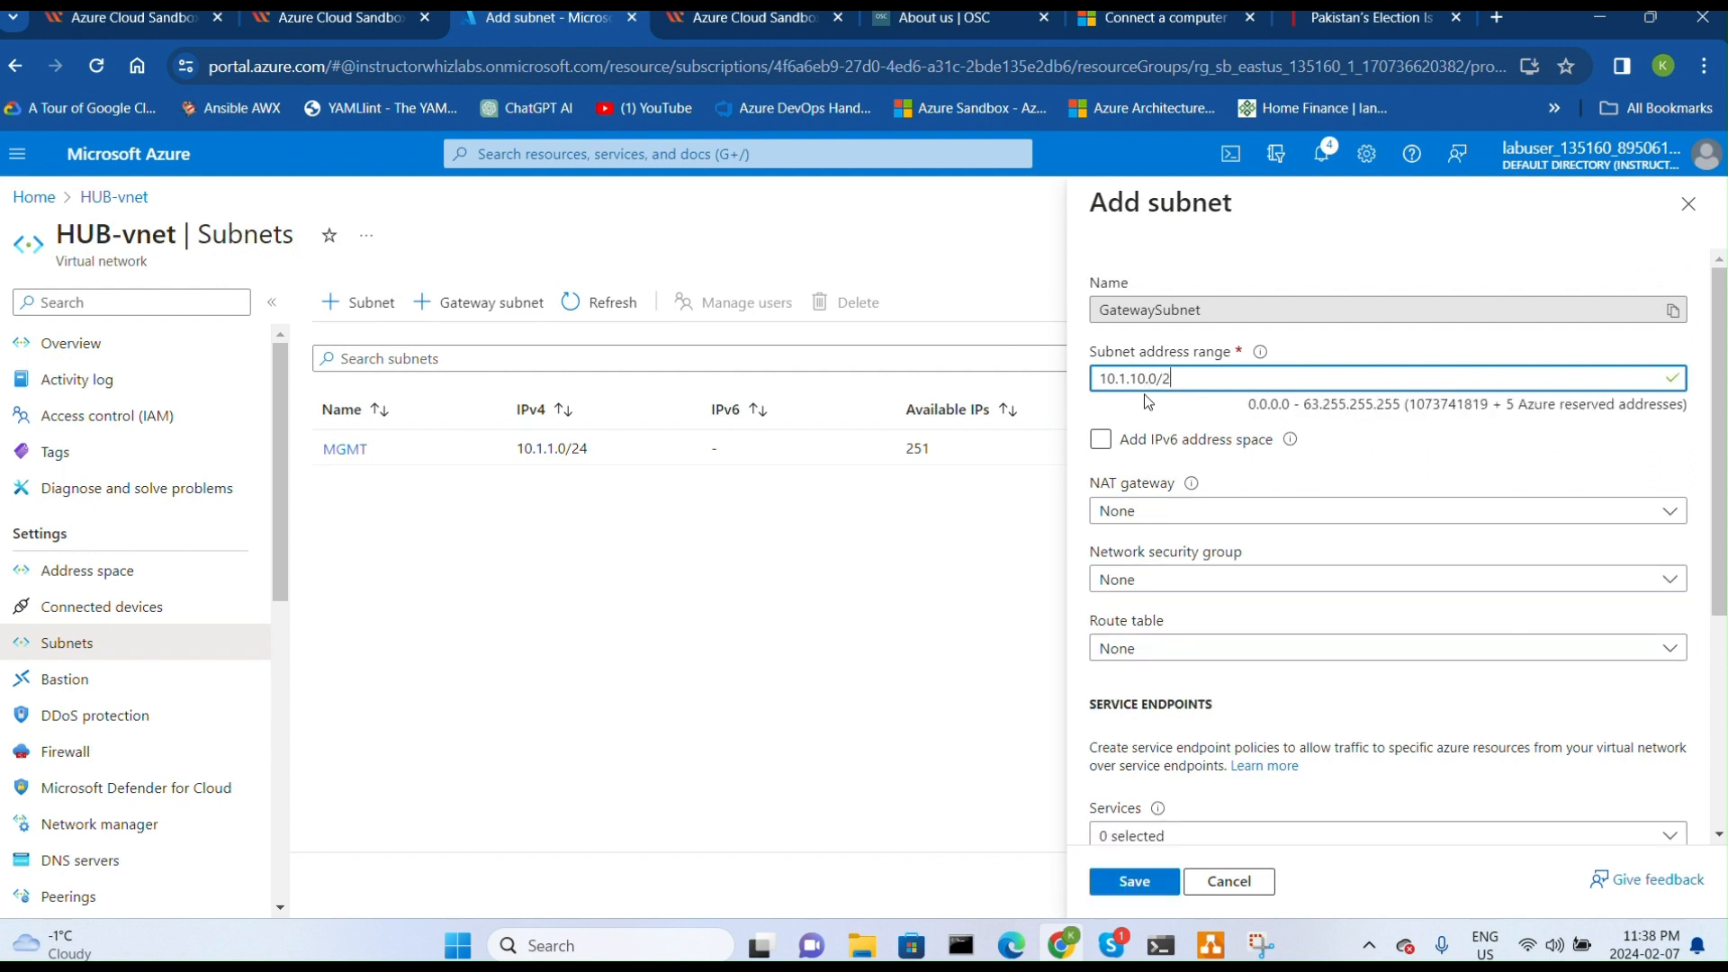
{"action": "type", "text": "6"}
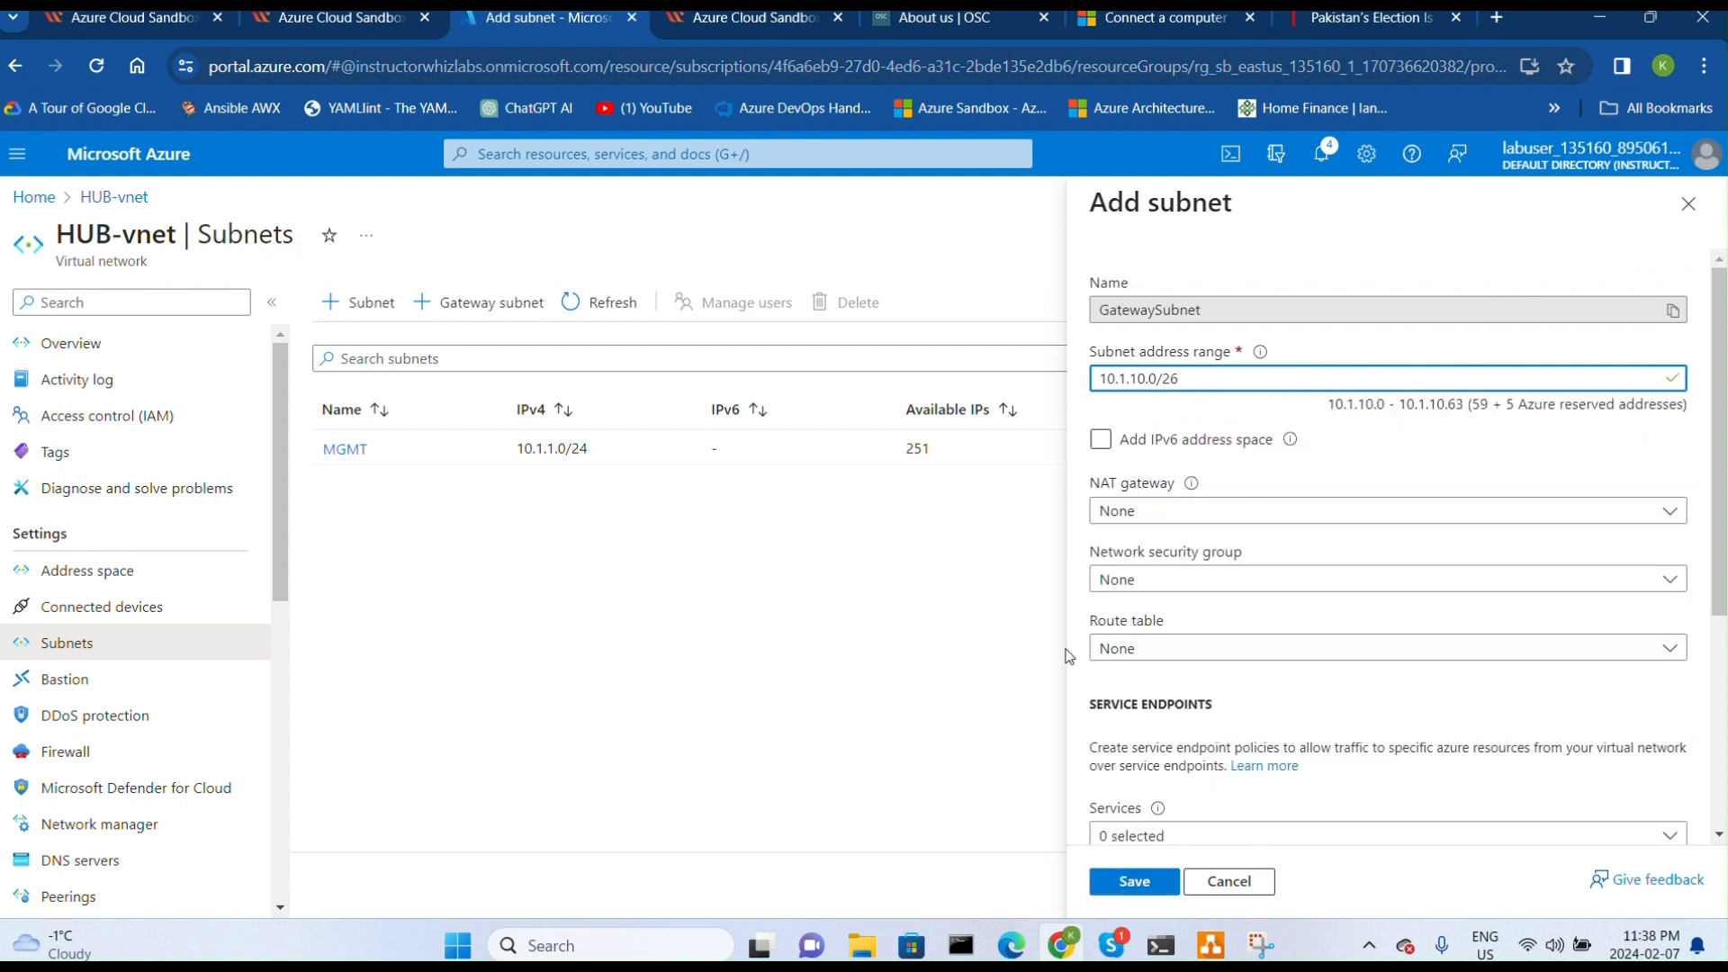
{"action": "left_click", "coordinate": [1134, 881]}
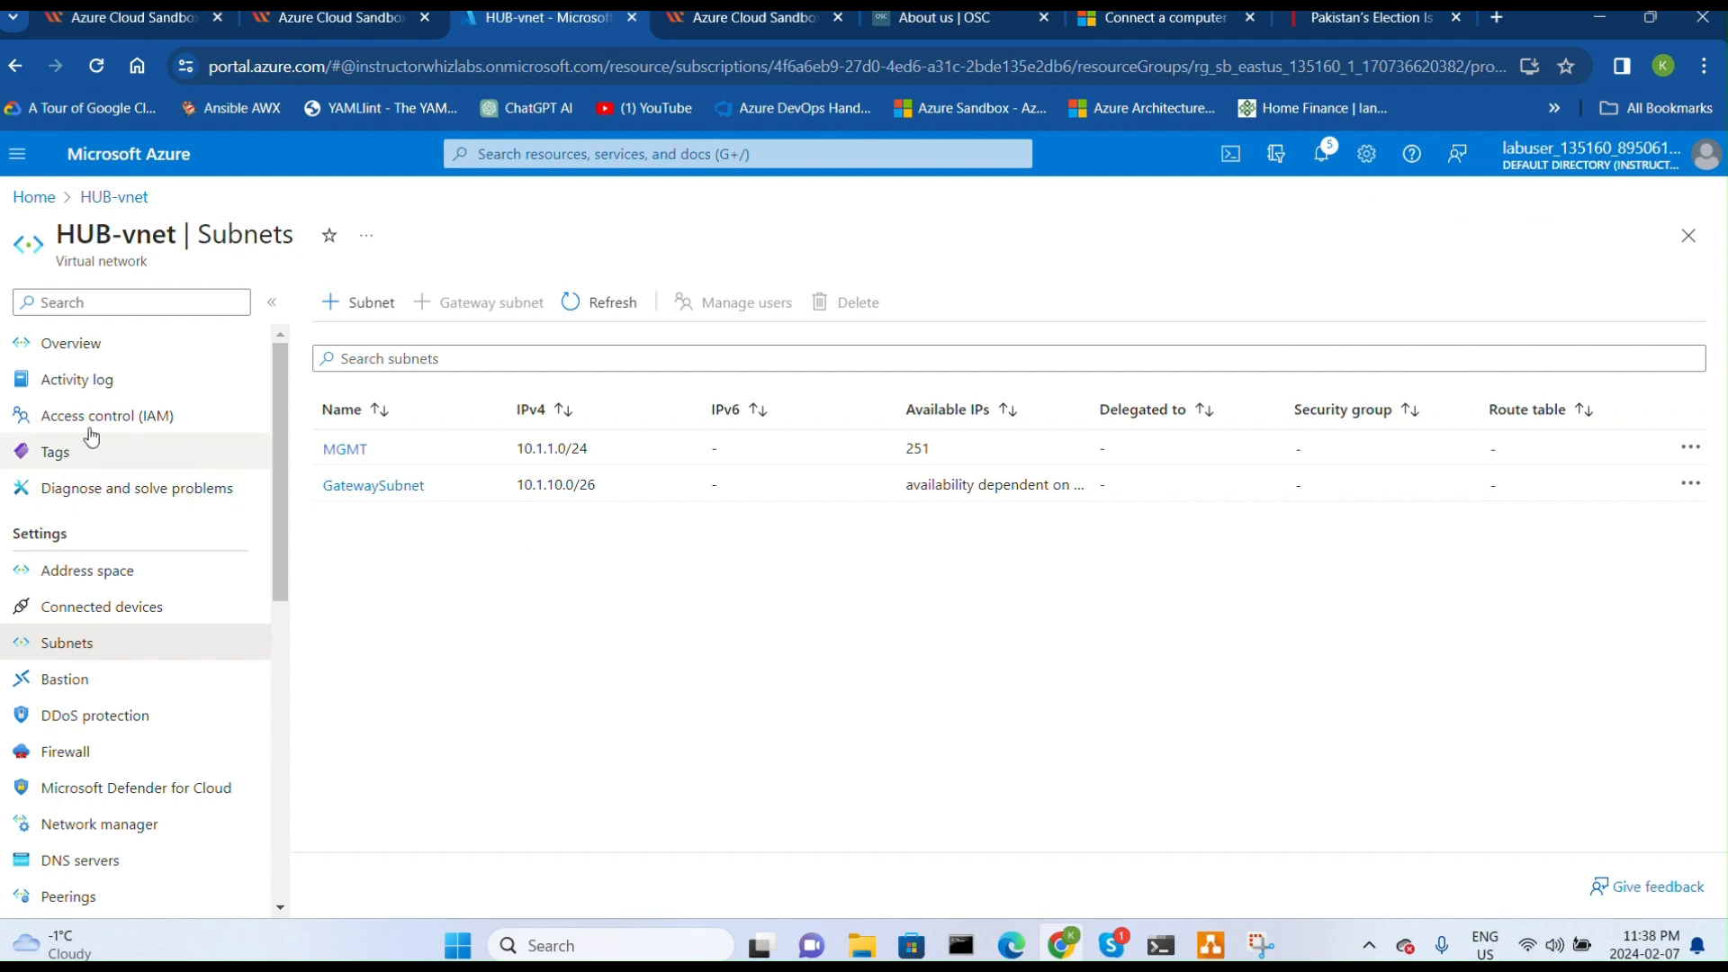
- Search the portal for virtual network gateways and start creating a new gateway
{"action": "left_click", "coordinate": [36, 197]}
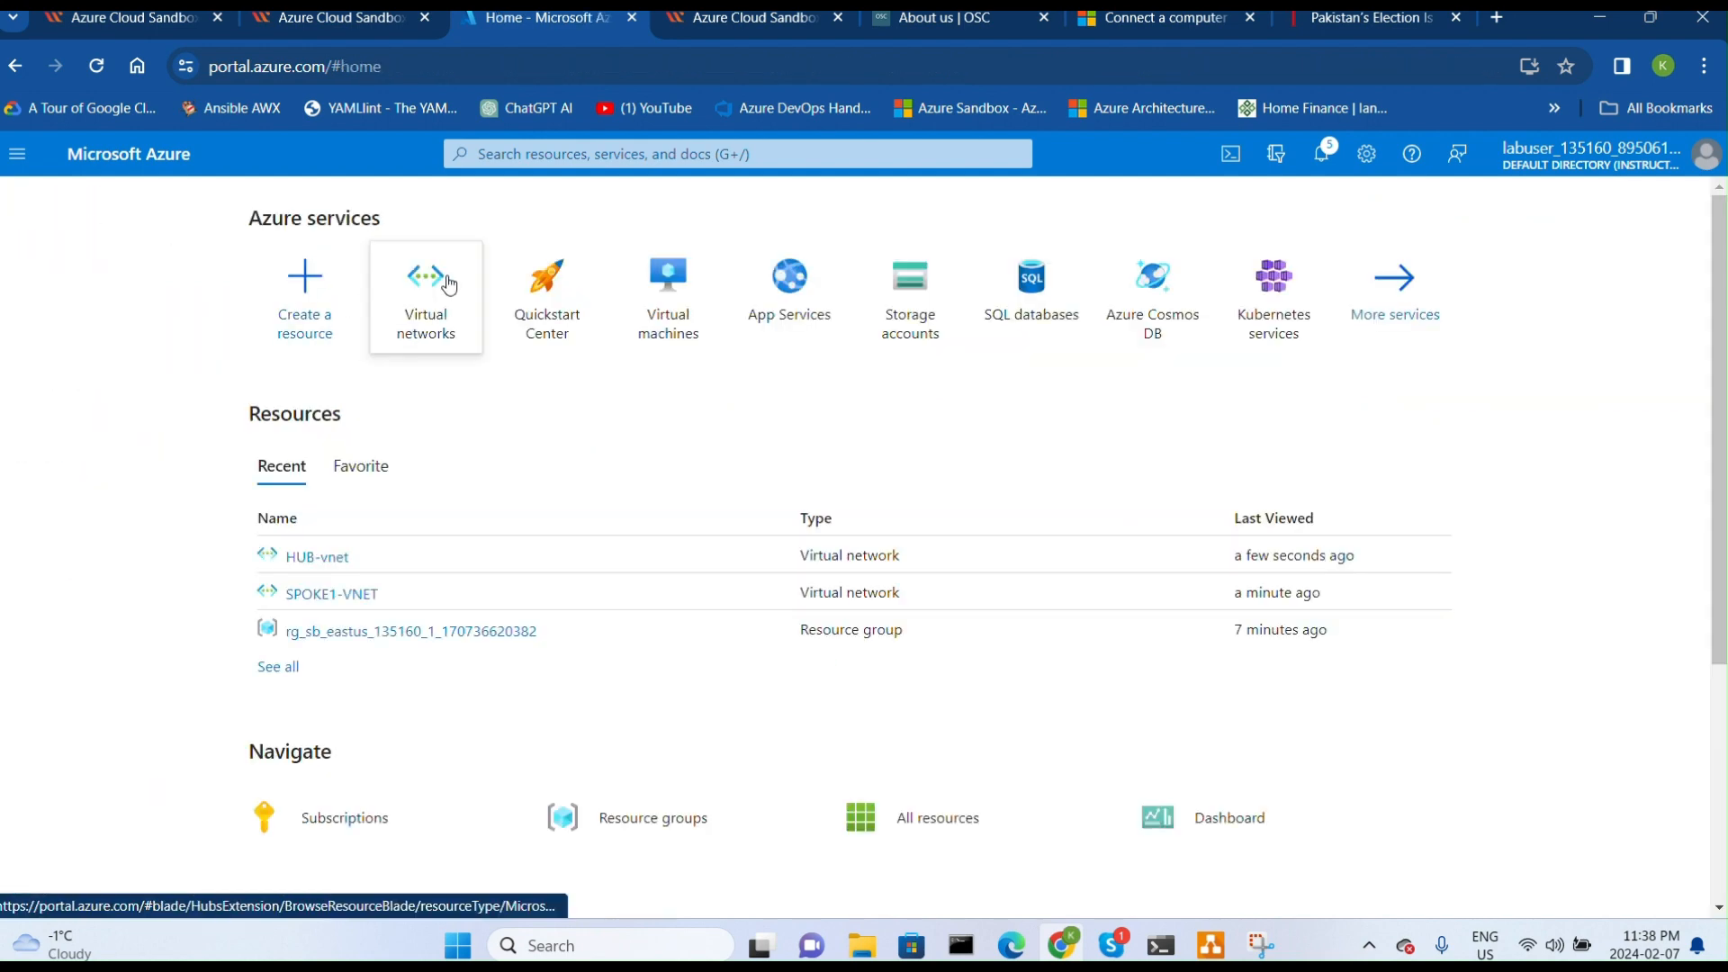
{"action": "left_click", "coordinate": [517, 159]}
{"action": "type", "text": "virt"}
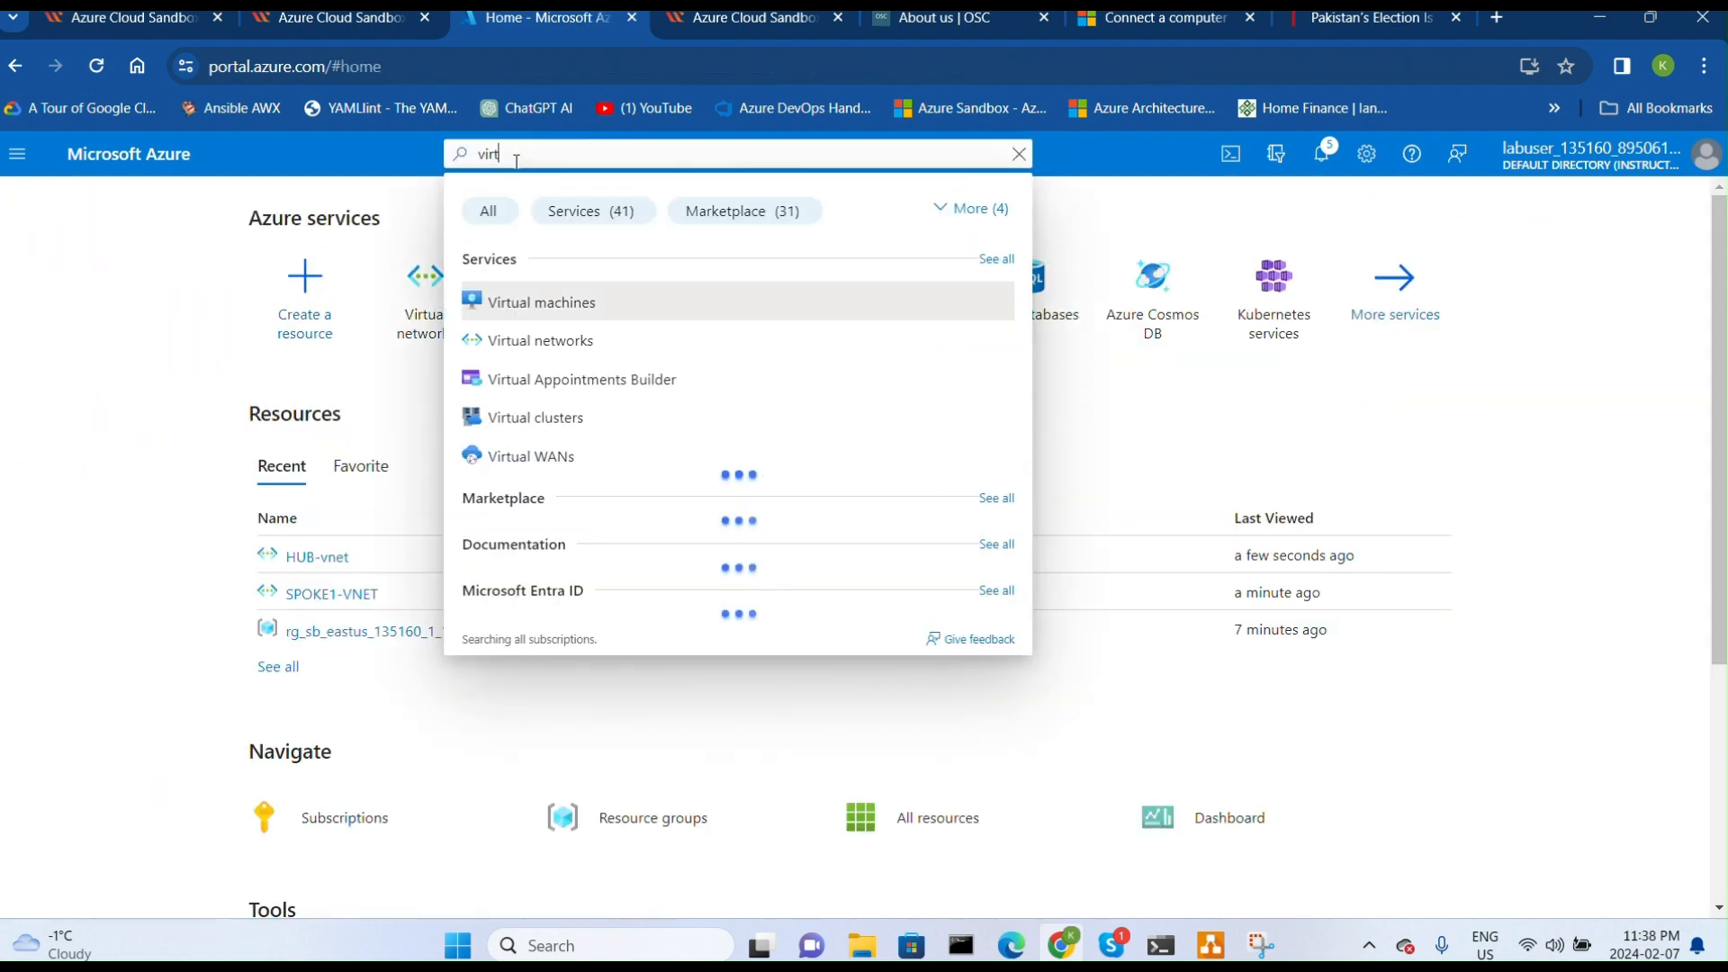
{"action": "type", "text": "ual netw"}
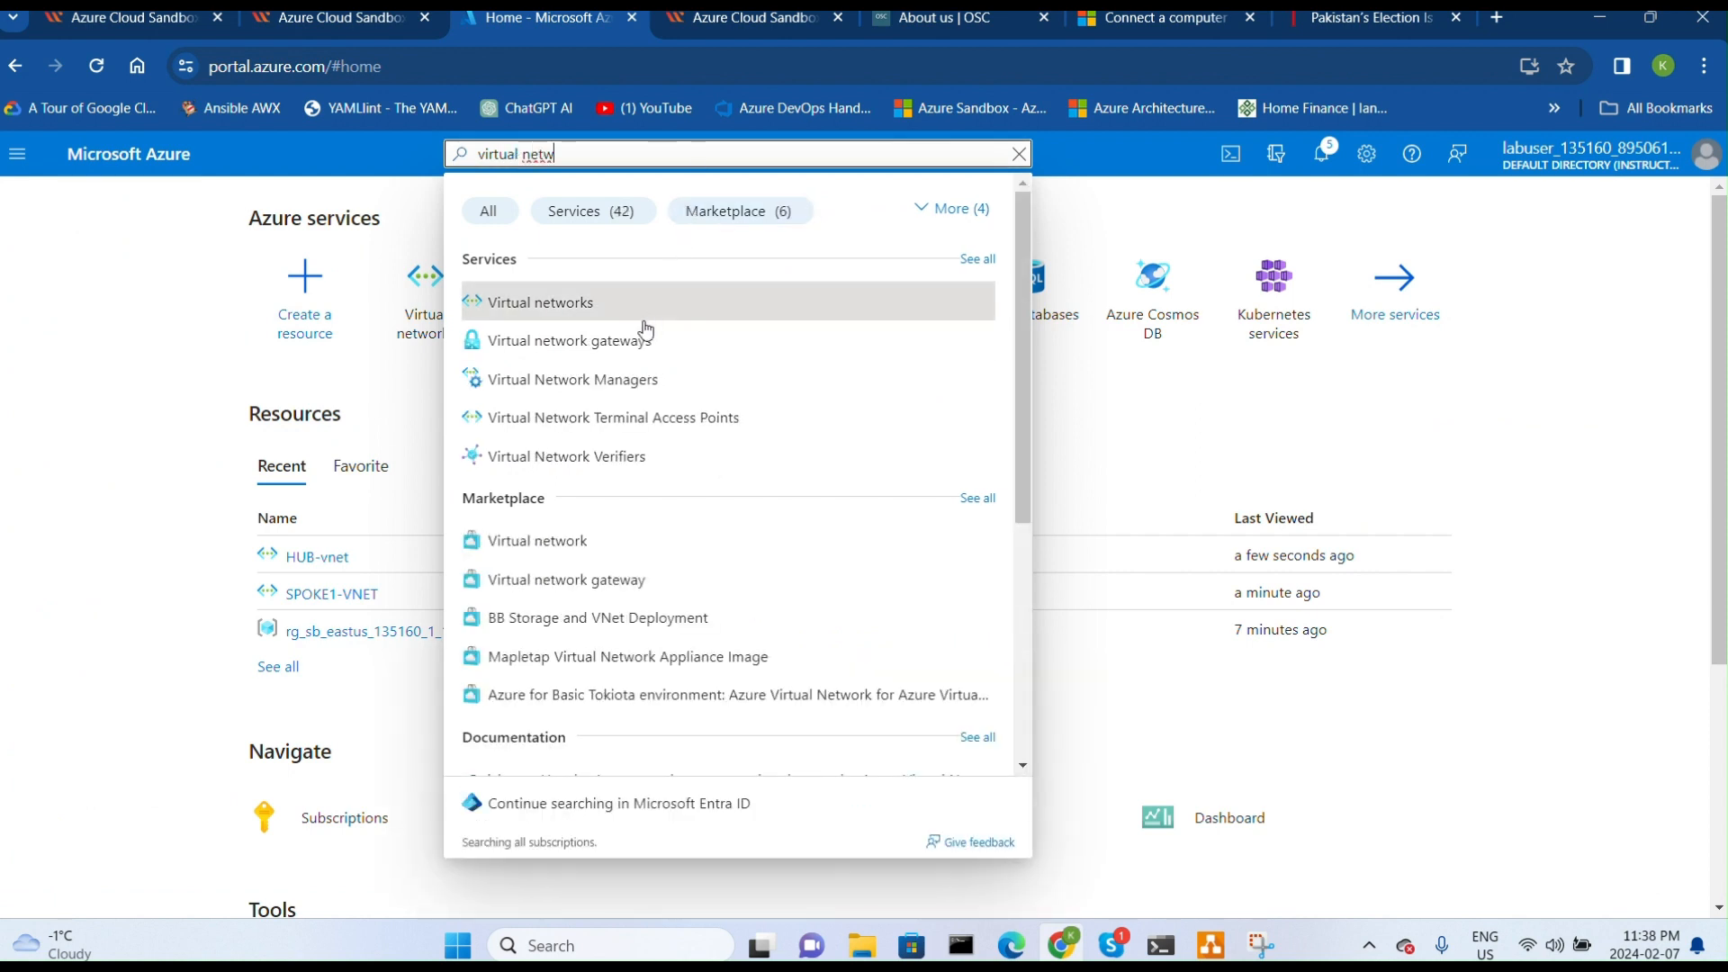
{"action": "left_click", "coordinate": [637, 340]}
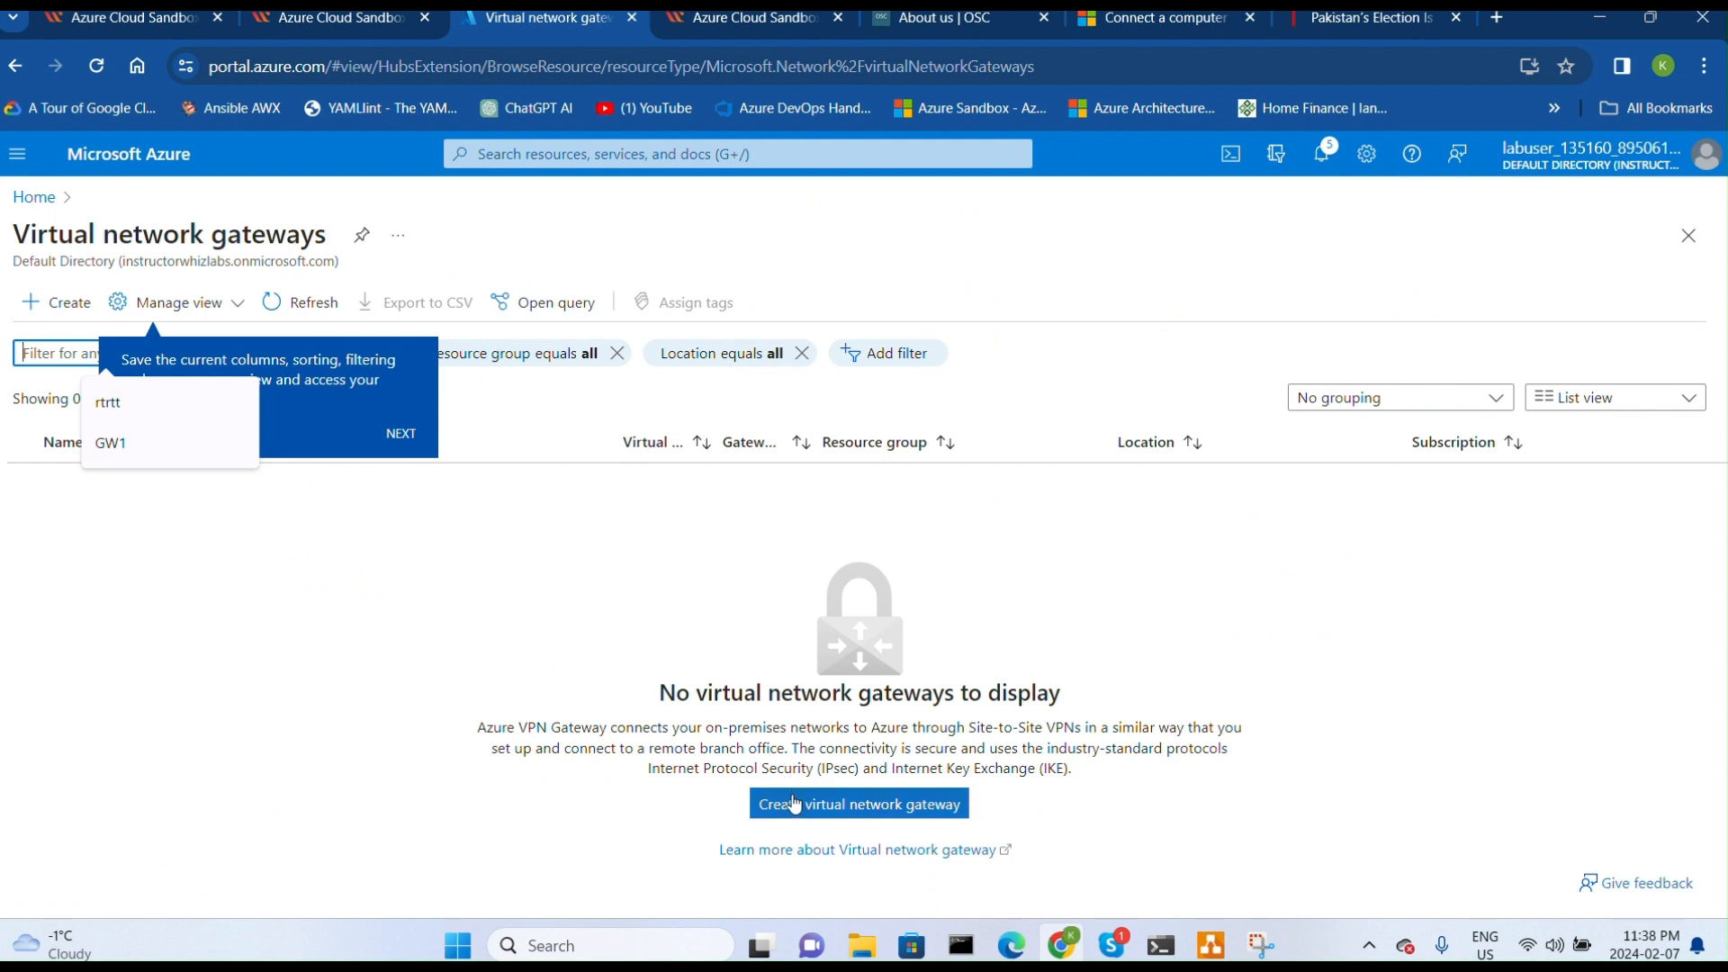
{"action": "left_click", "coordinate": [796, 803]}
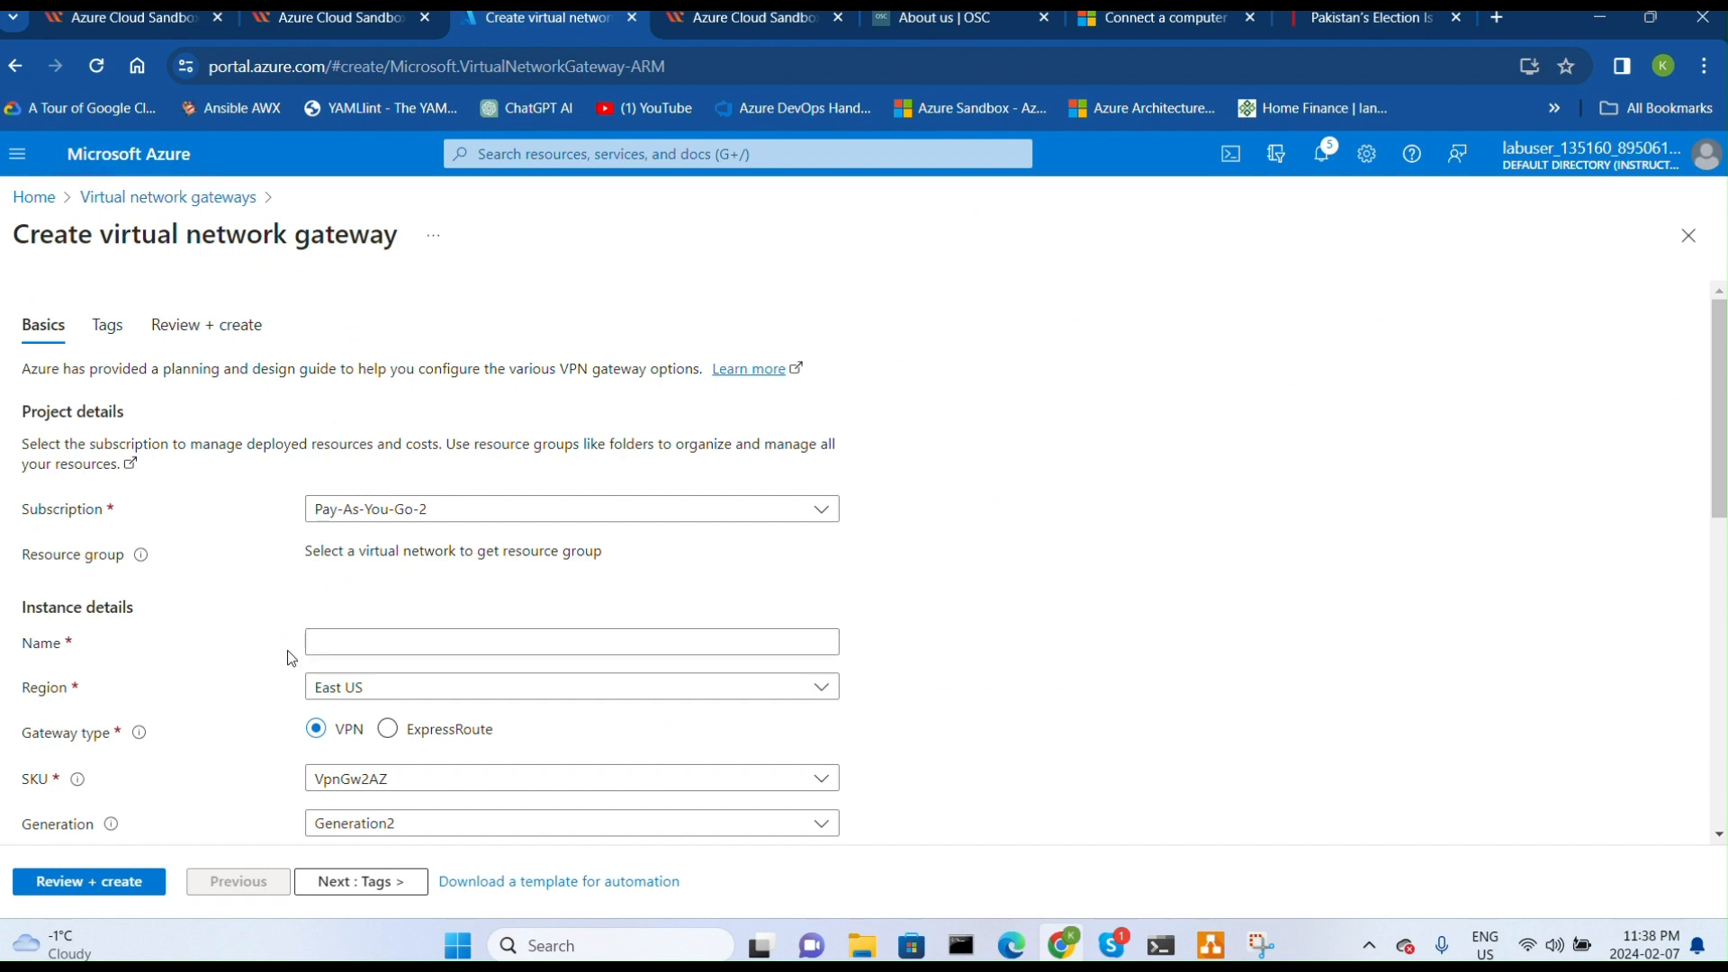
- Name the new virtual network gateway GW1
{"action": "scroll", "coordinate": [411, 590], "scroll_direction": "down", "scroll_amount": 1}
{"action": "left_click", "coordinate": [394, 522]}
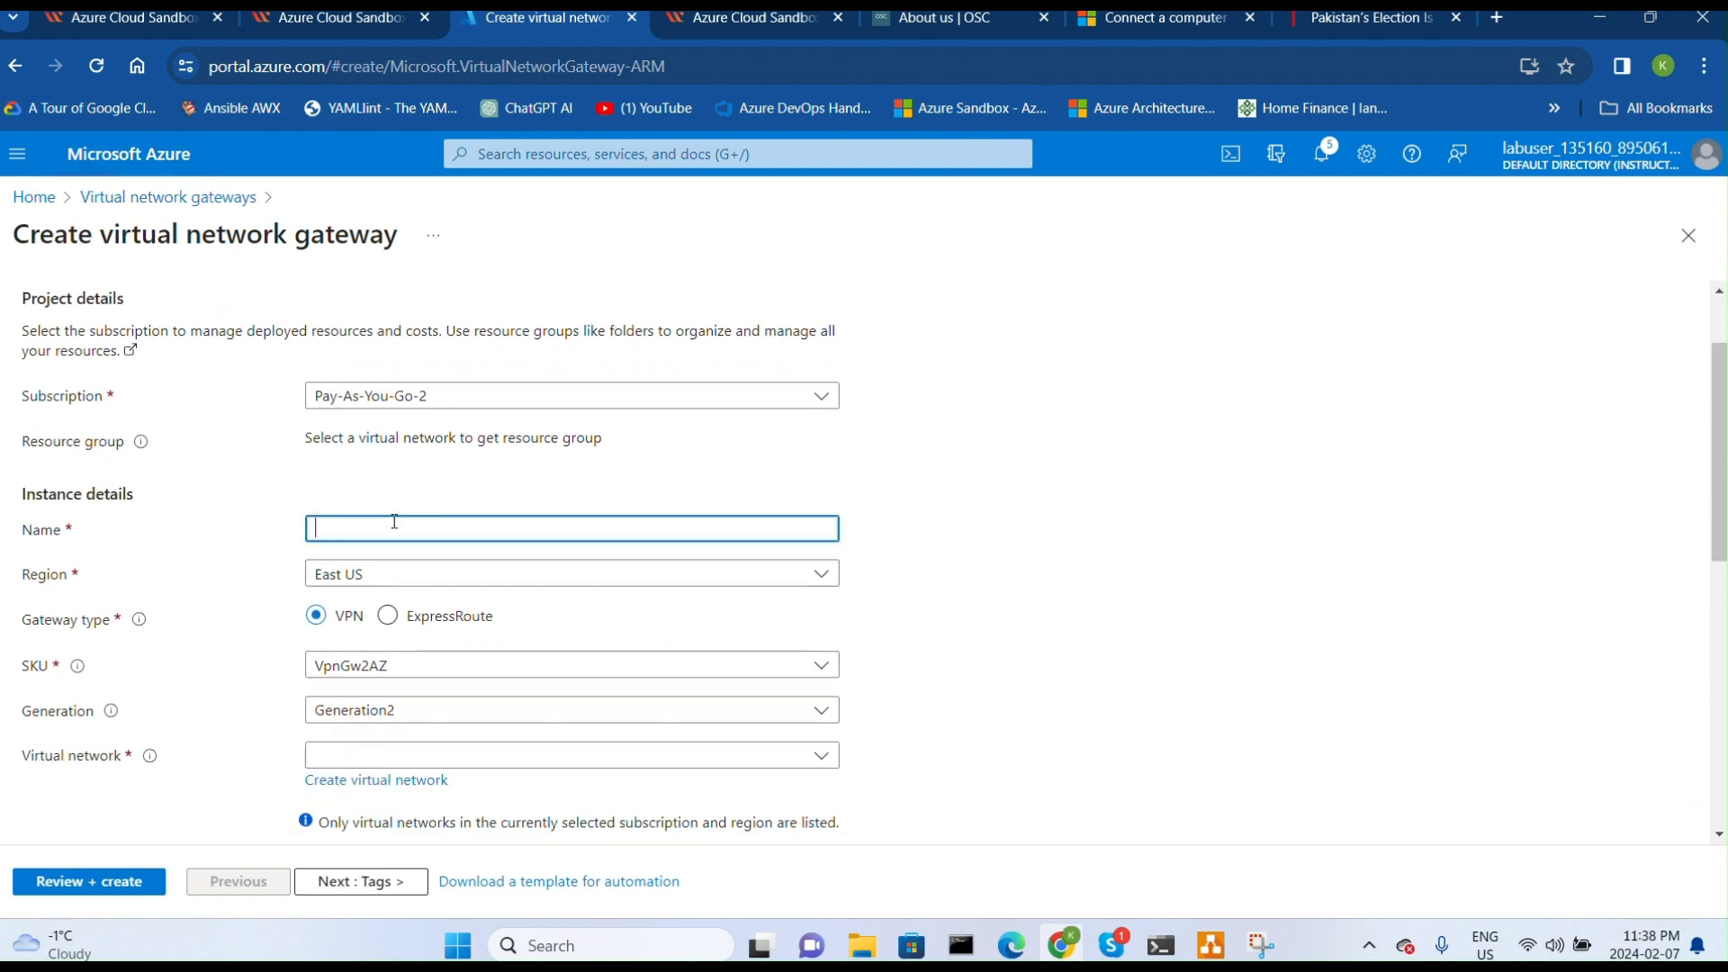
{"action": "type", "text": "GW1"}
- Set the gateway's SKU to VpnGw2 and assign it to the HUB-vnet virtual network
{"action": "scroll", "coordinate": [465, 270], "scroll_direction": "down", "scroll_amount": 4}
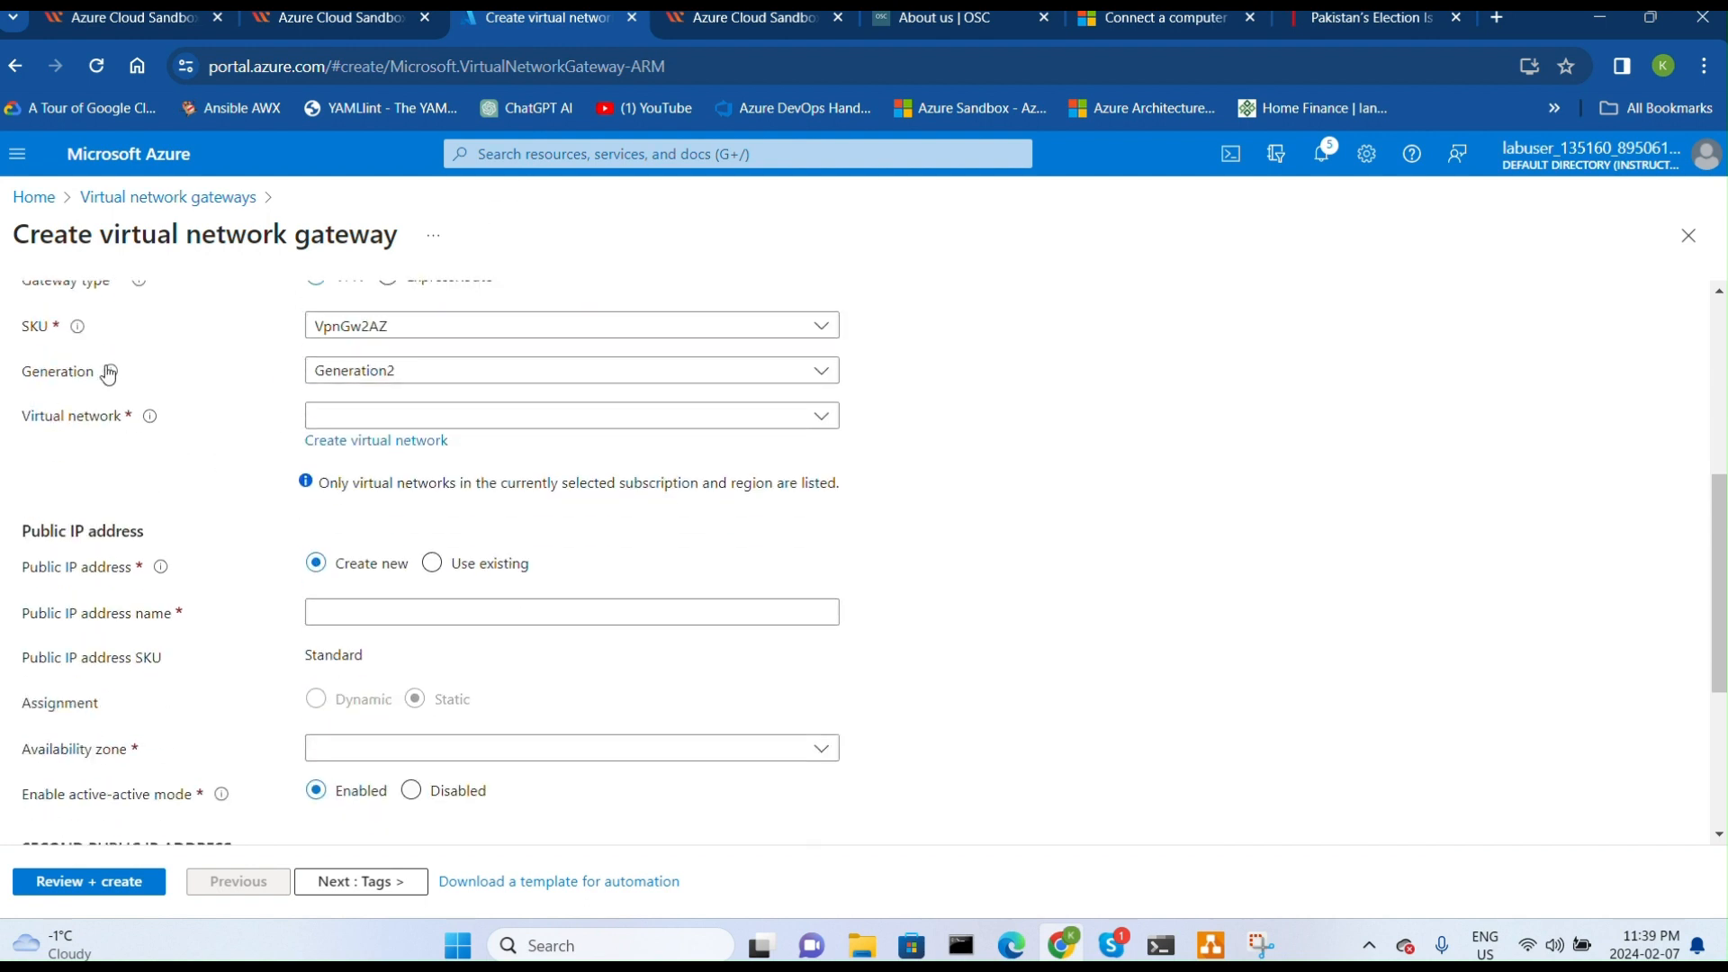
{"action": "left_click", "coordinate": [479, 331]}
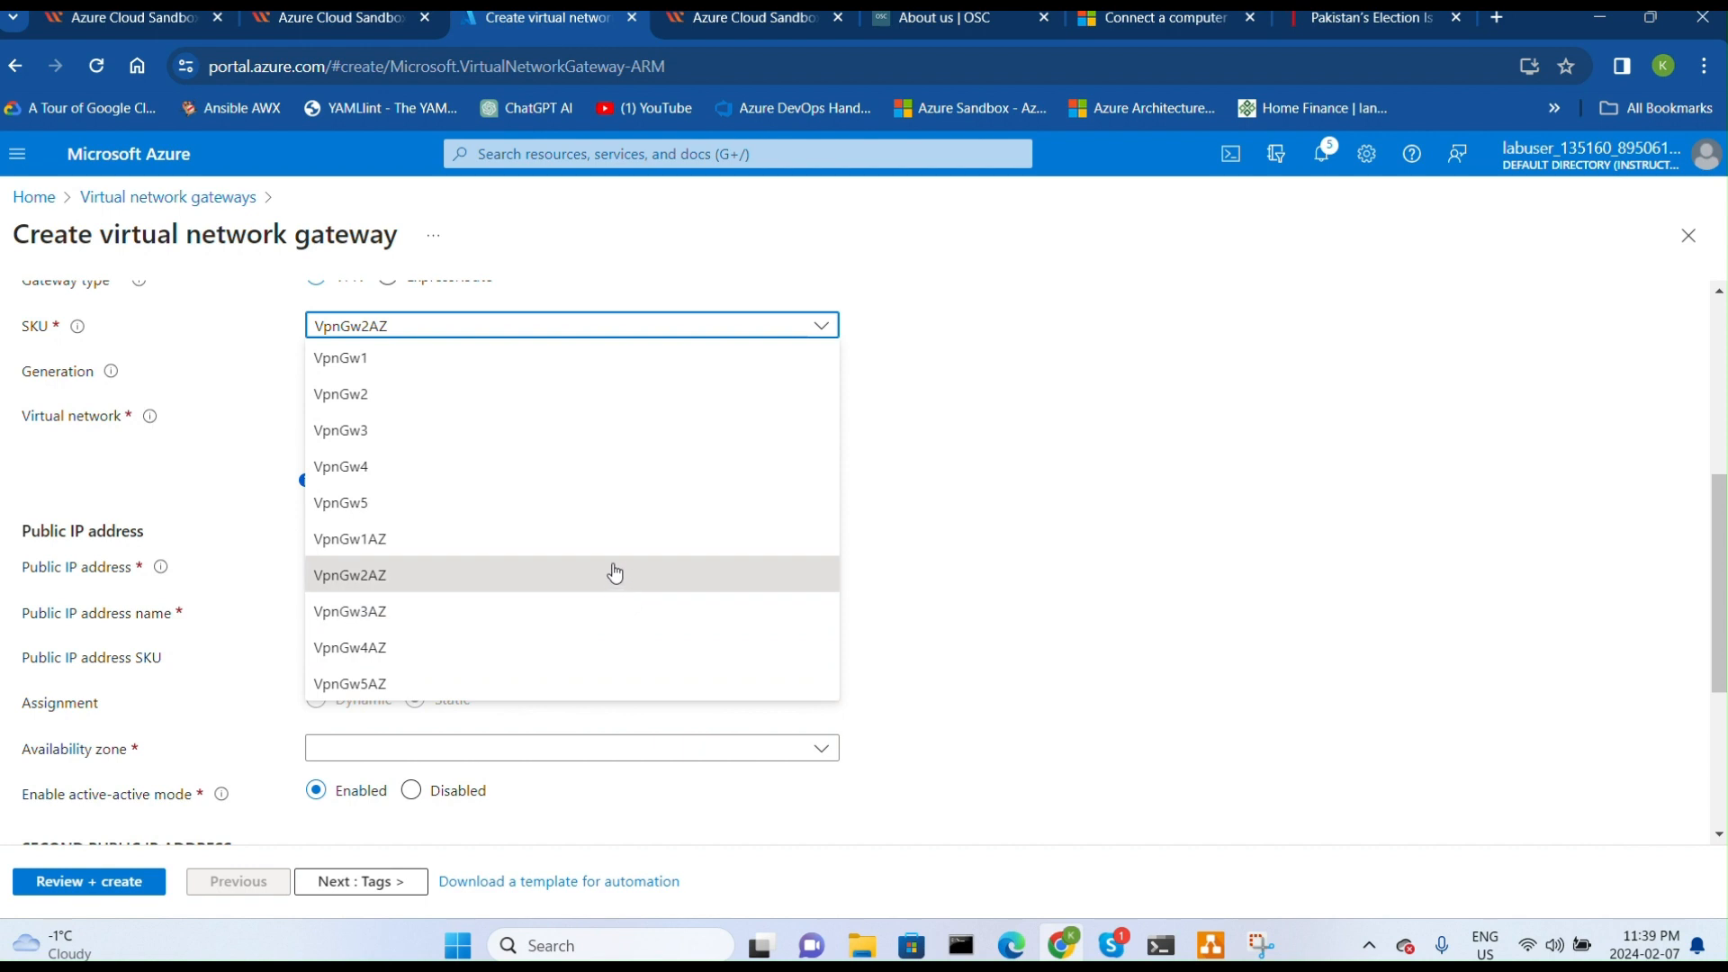
{"action": "left_click", "coordinate": [390, 399]}
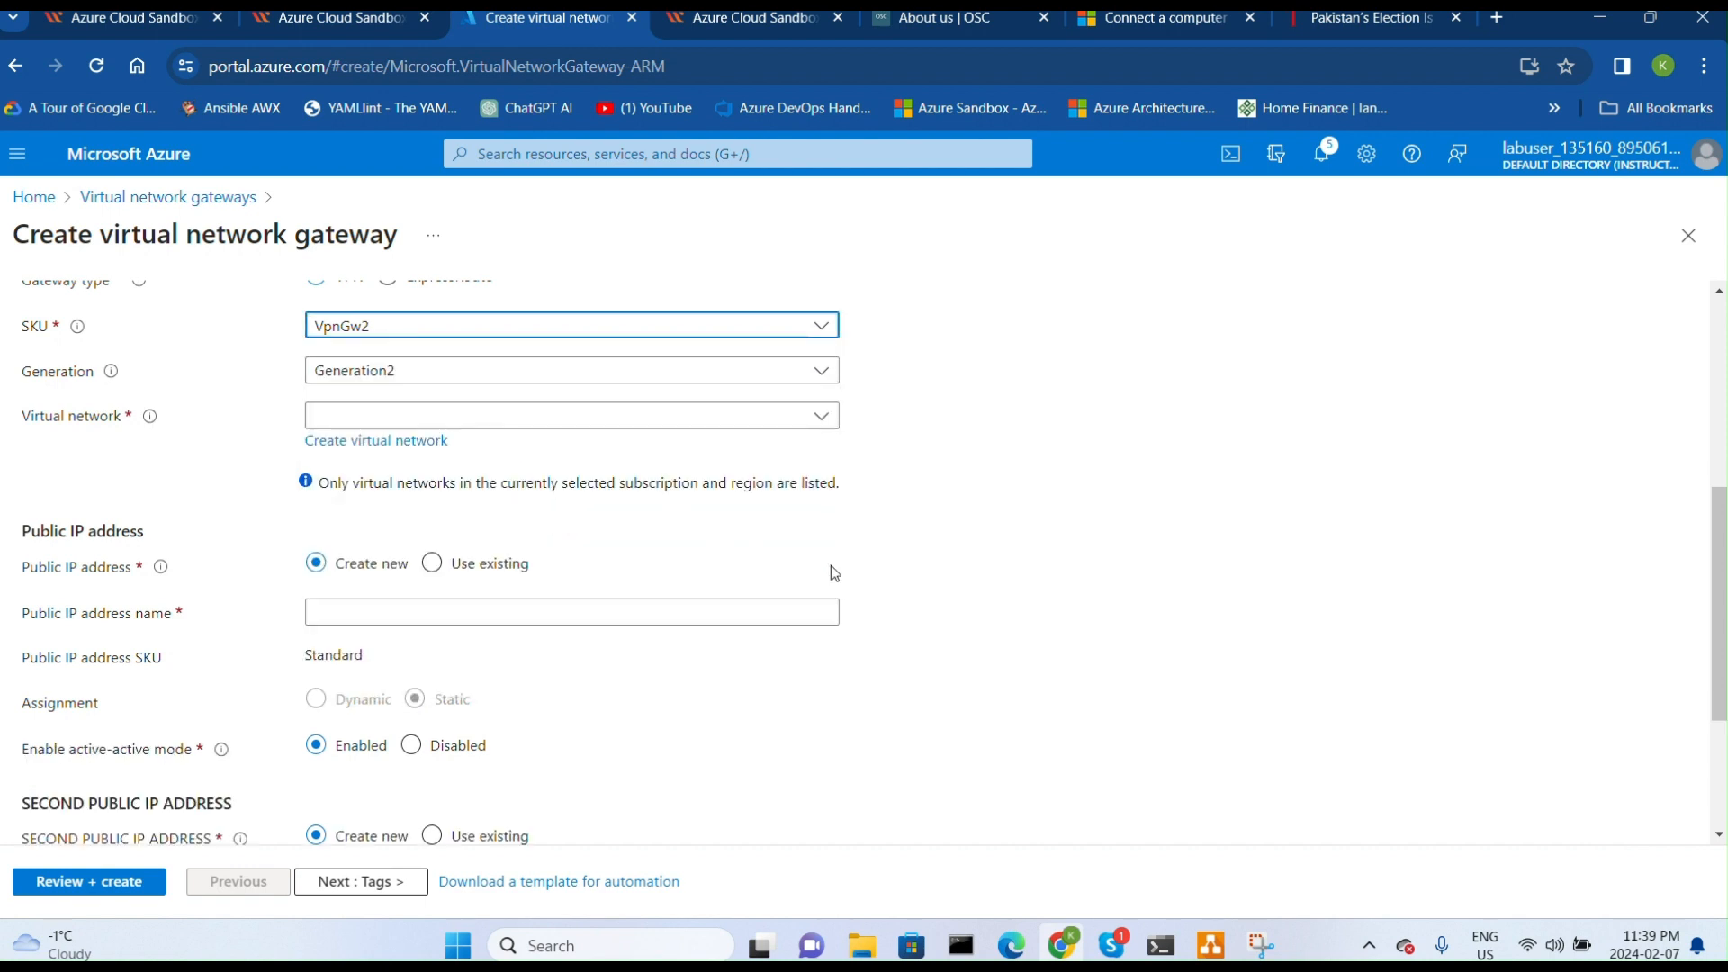
{"action": "left_click", "coordinate": [520, 415]}
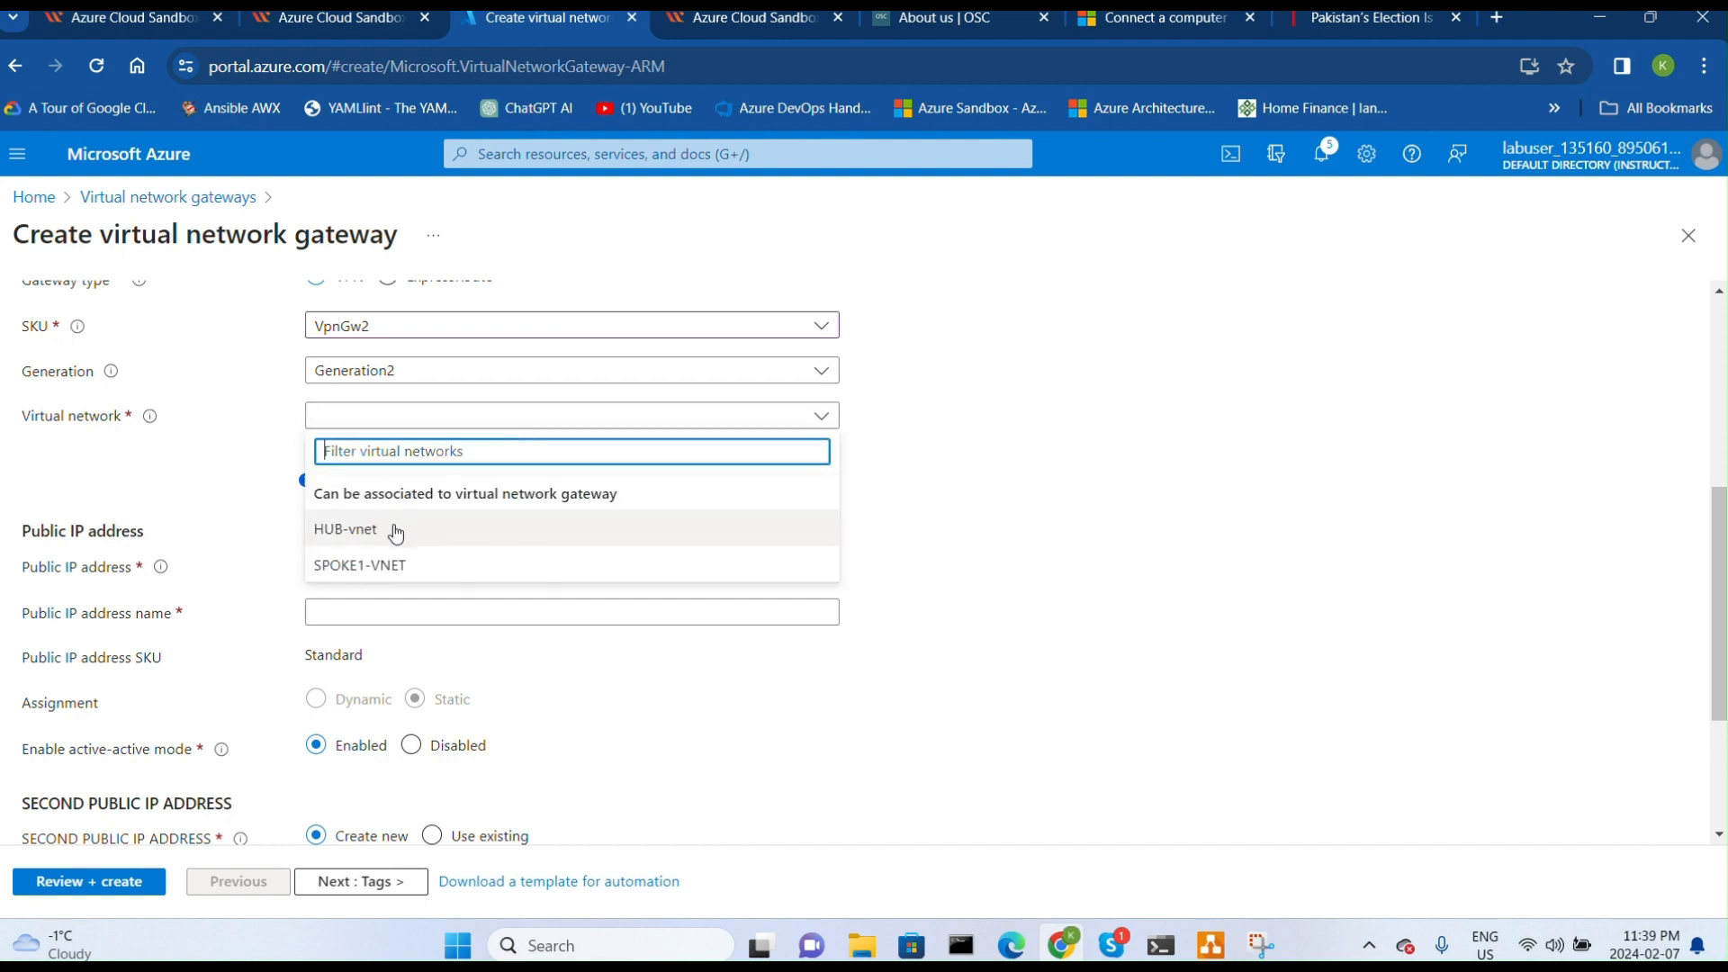
{"action": "left_click", "coordinate": [396, 532]}
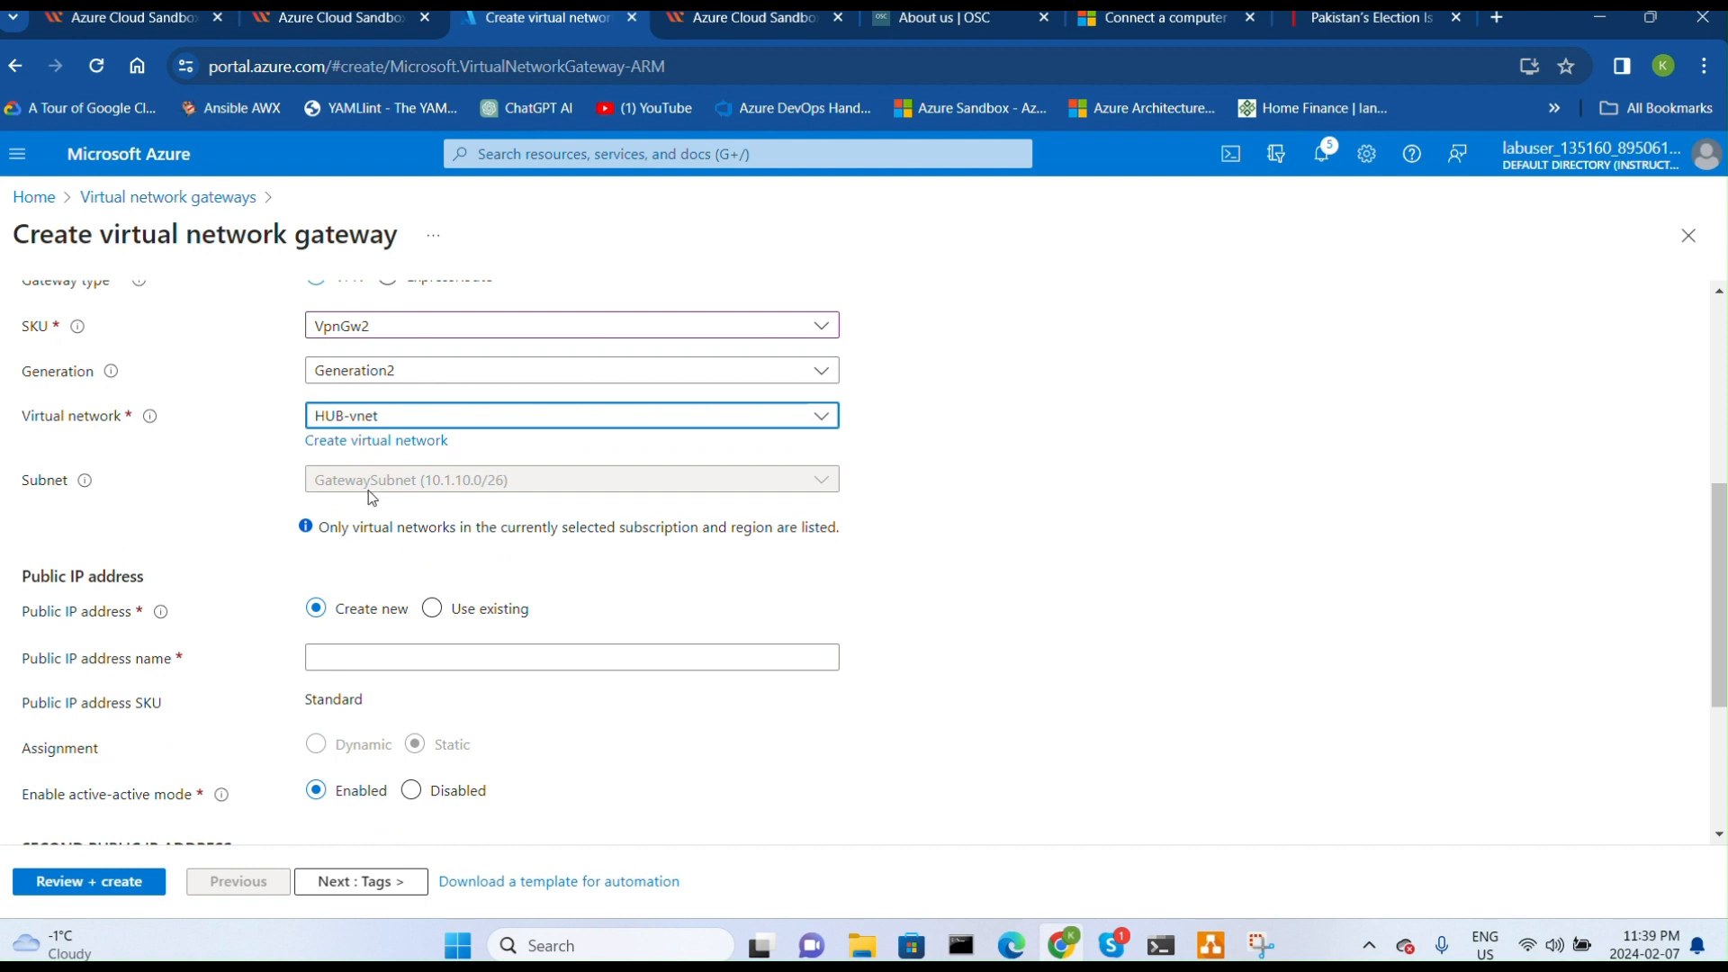
- Name the gateway's new public IP address GW1pubIP
{"action": "scroll", "coordinate": [813, 590], "scroll_direction": "down", "scroll_amount": 1}
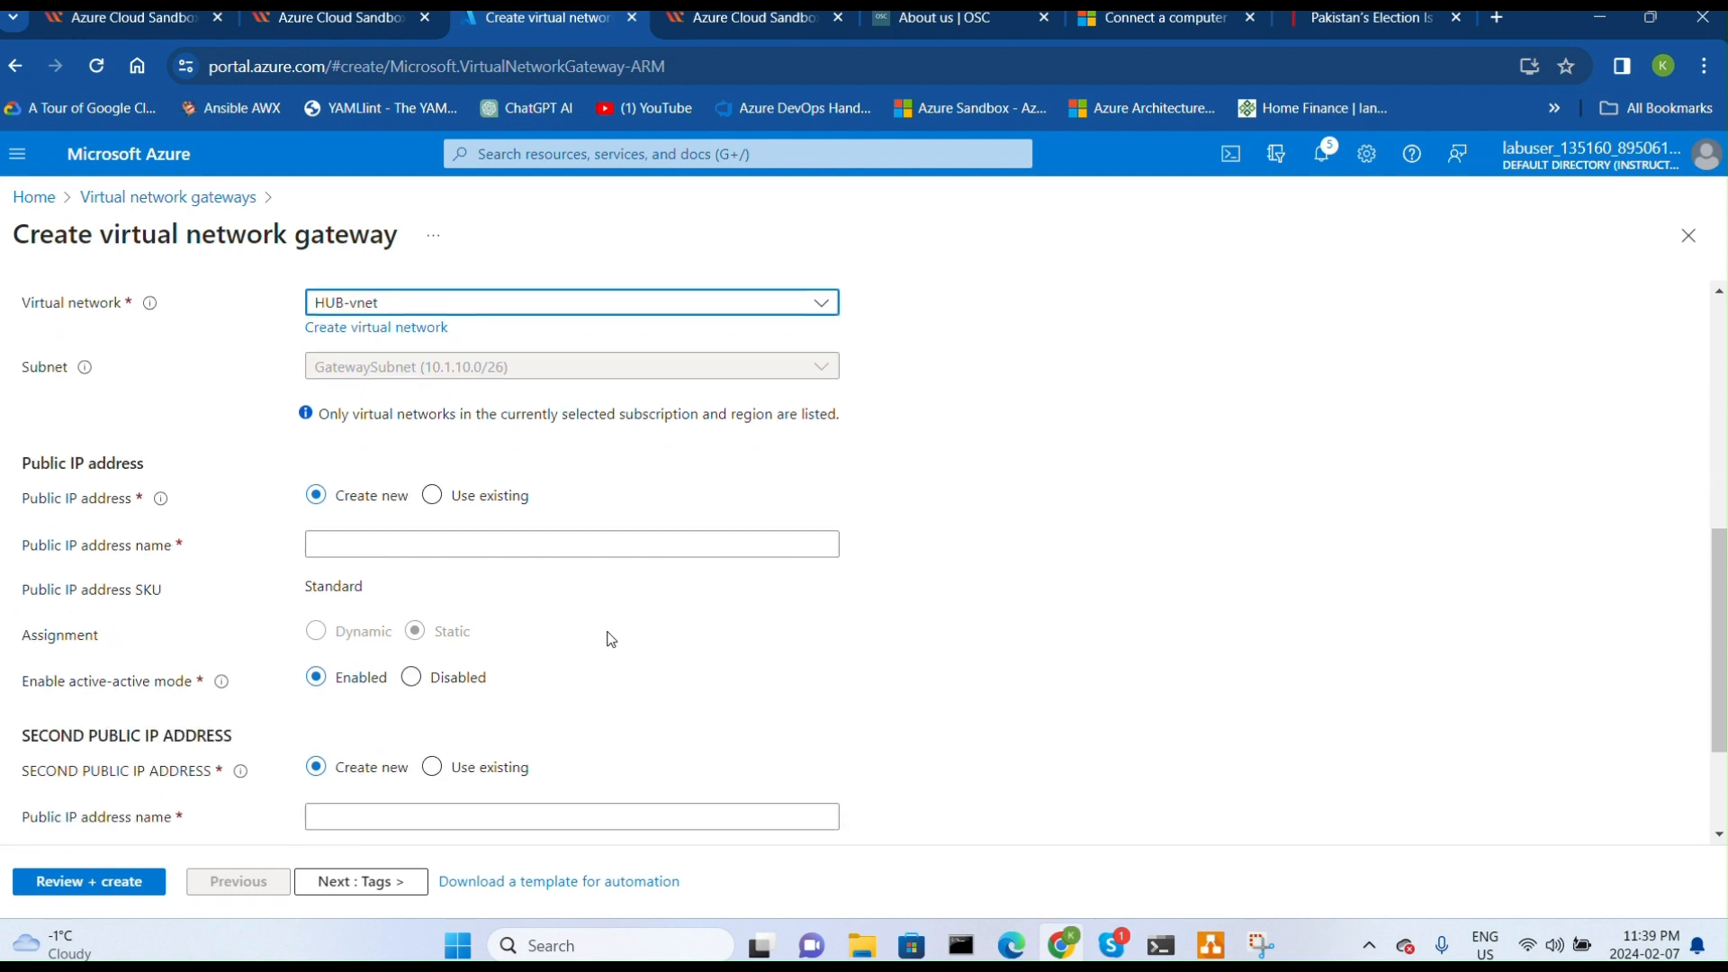
{"action": "left_click", "coordinate": [356, 546]}
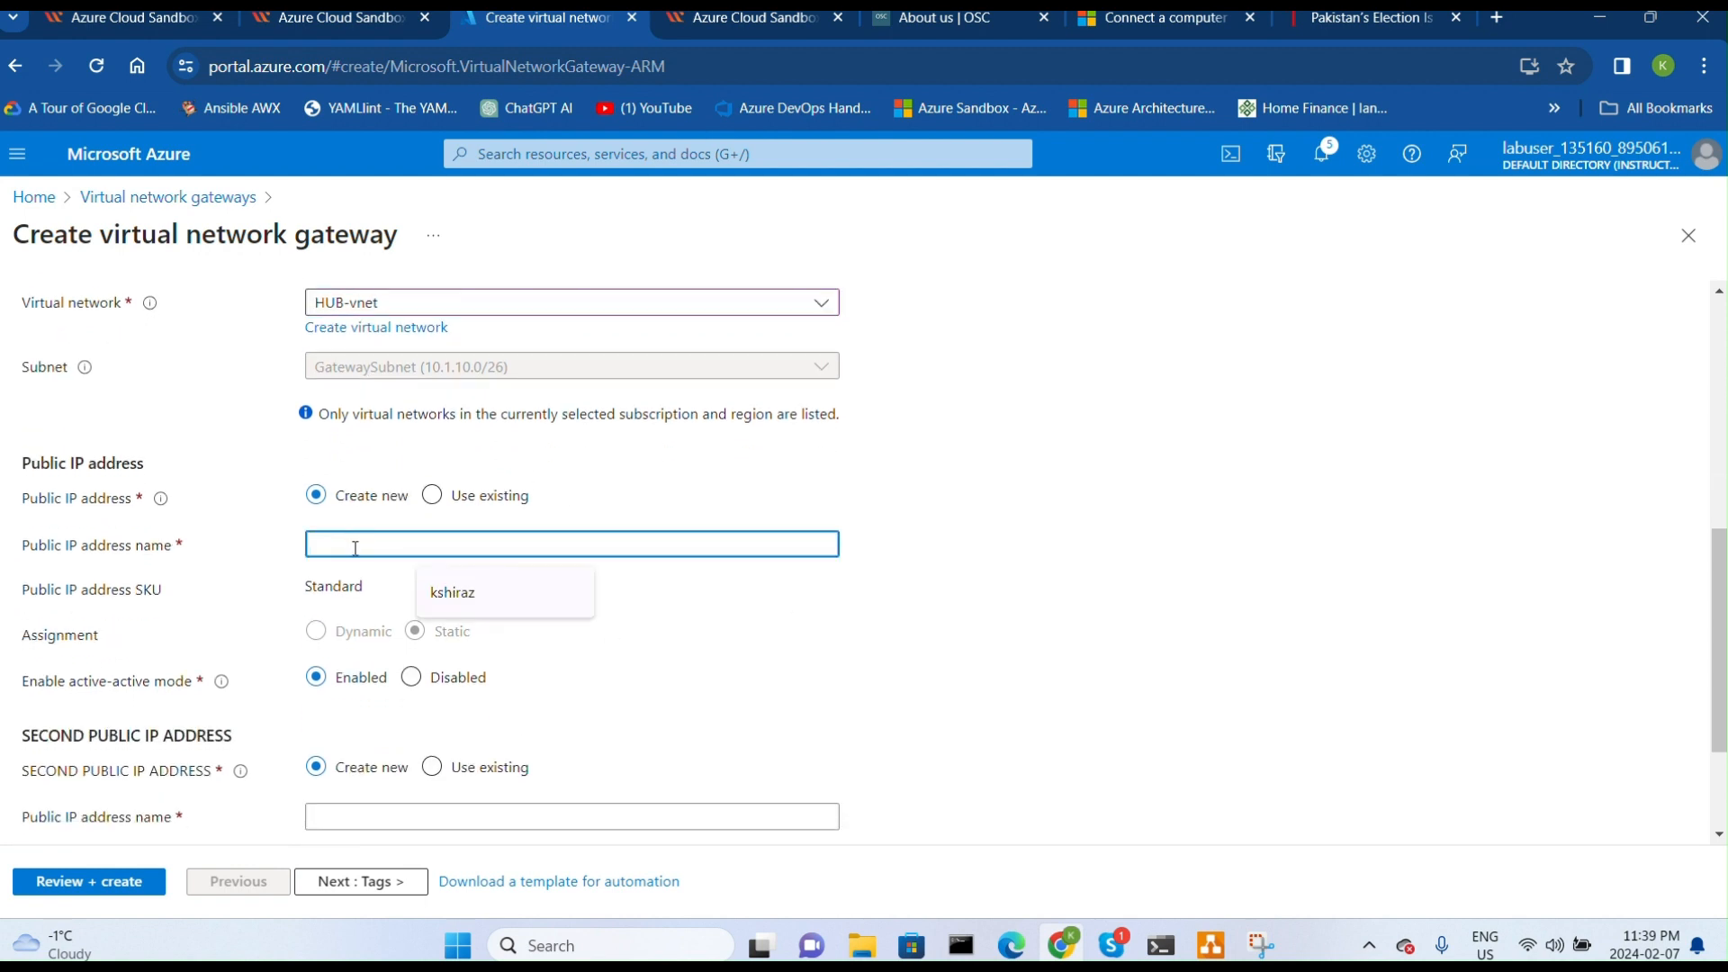
{"action": "type", "text": "GW"}
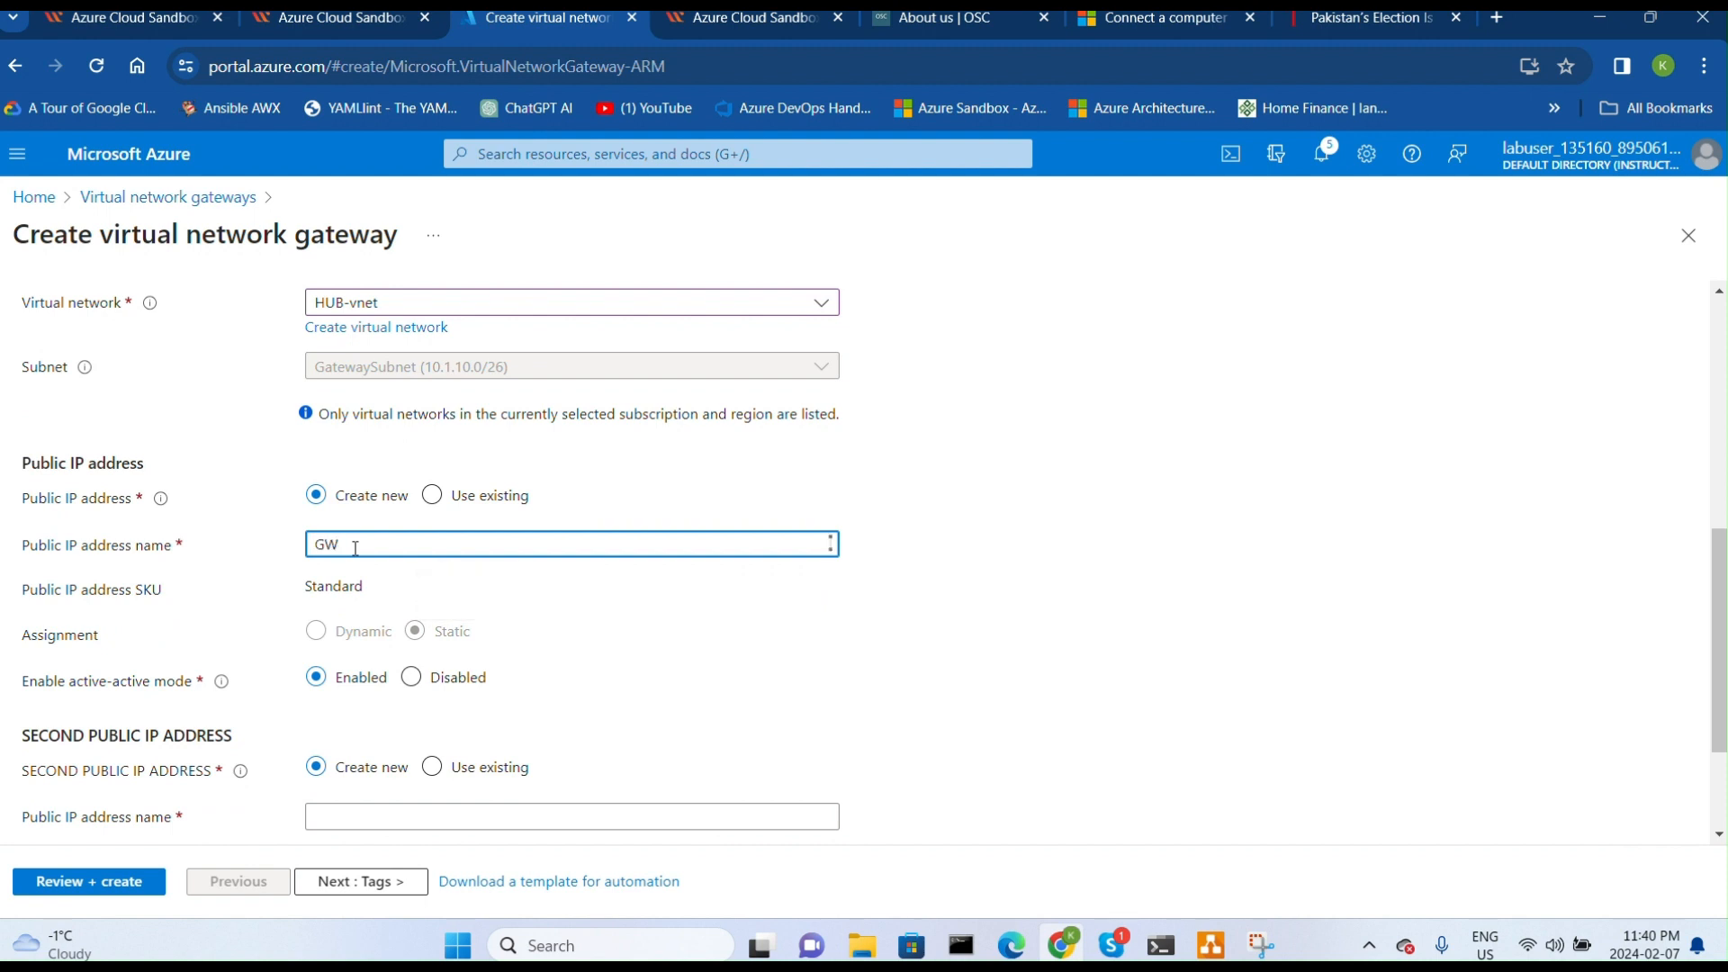
{"action": "type", "text": "1pubIP"}
{"action": "scroll", "coordinate": [620, 496], "scroll_direction": "down", "scroll_amount": 1}
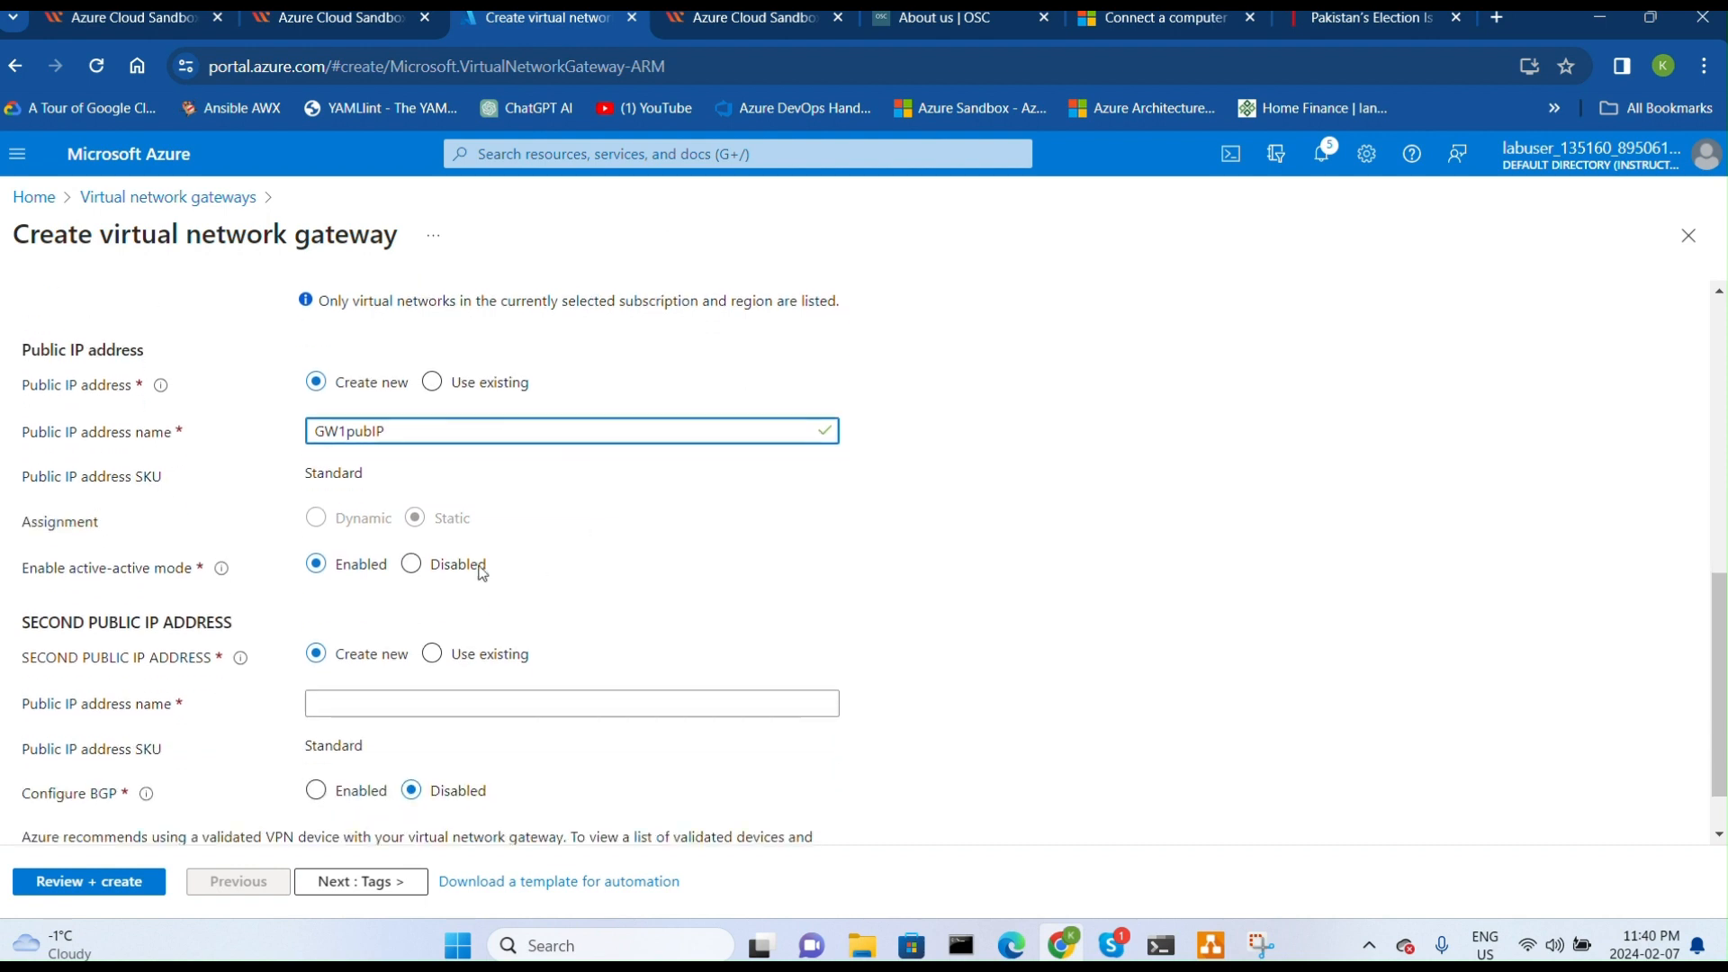
- Disable active-active mode for gateway GW1, leave the tags empty, and review and create the gateway
{"action": "scroll", "coordinate": [400, 582], "scroll_direction": "down", "scroll_amount": 1}
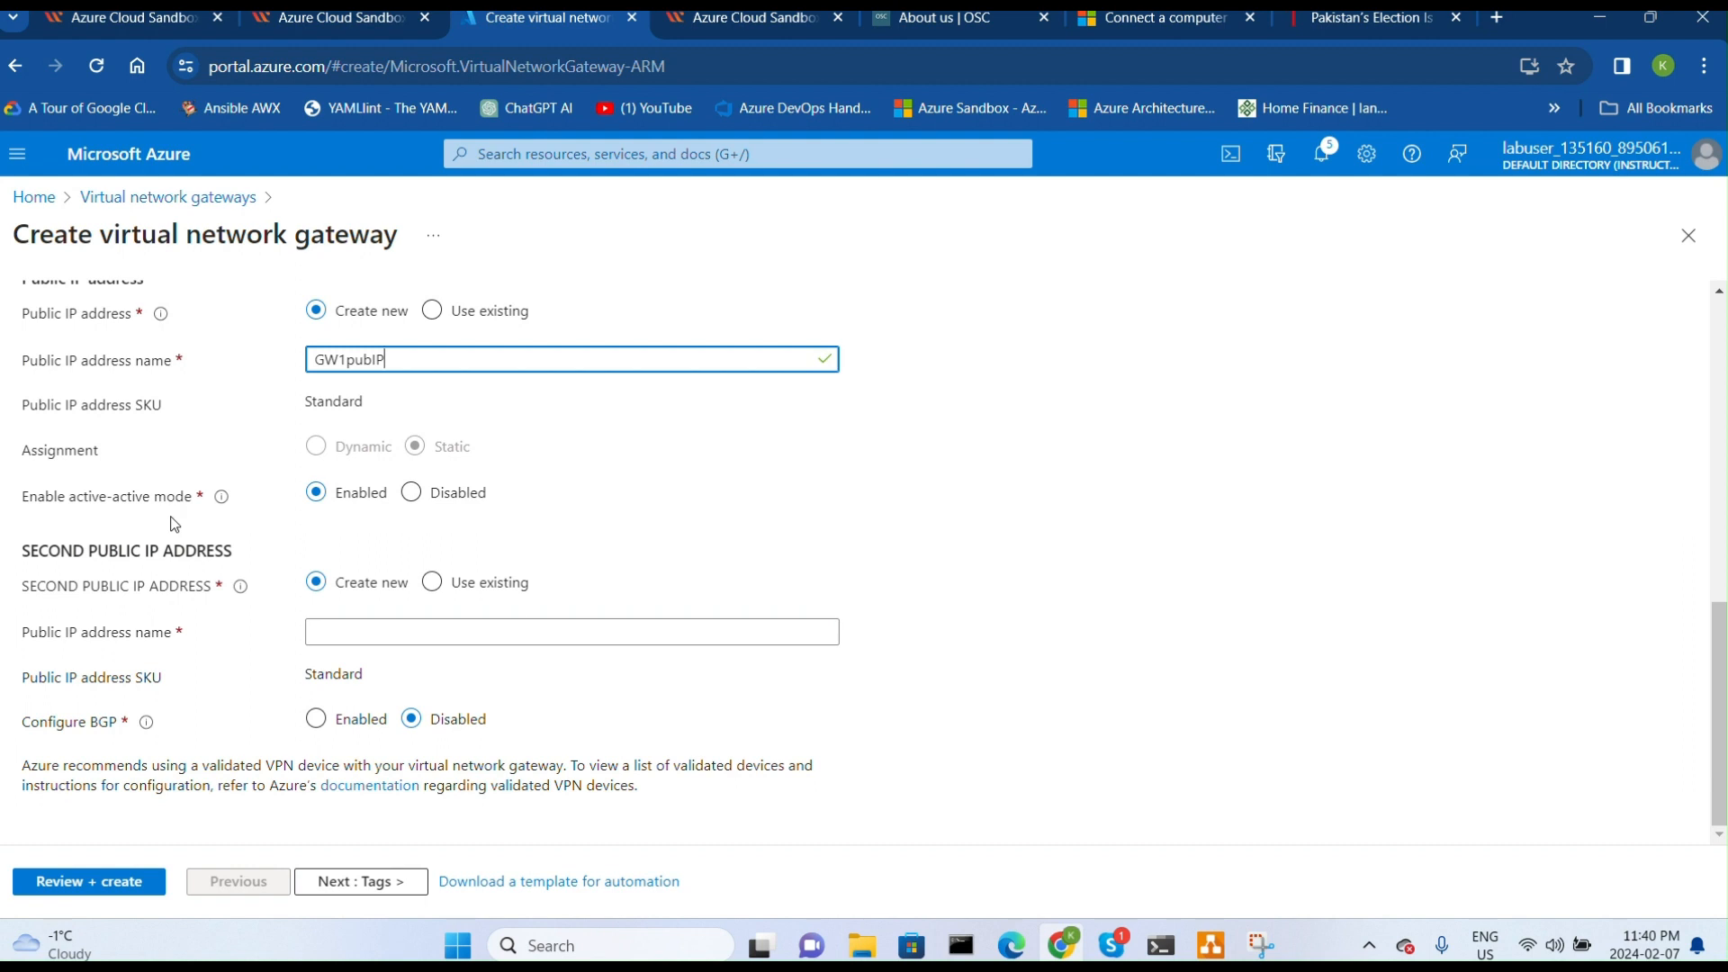
{"action": "left_click", "coordinate": [412, 493]}
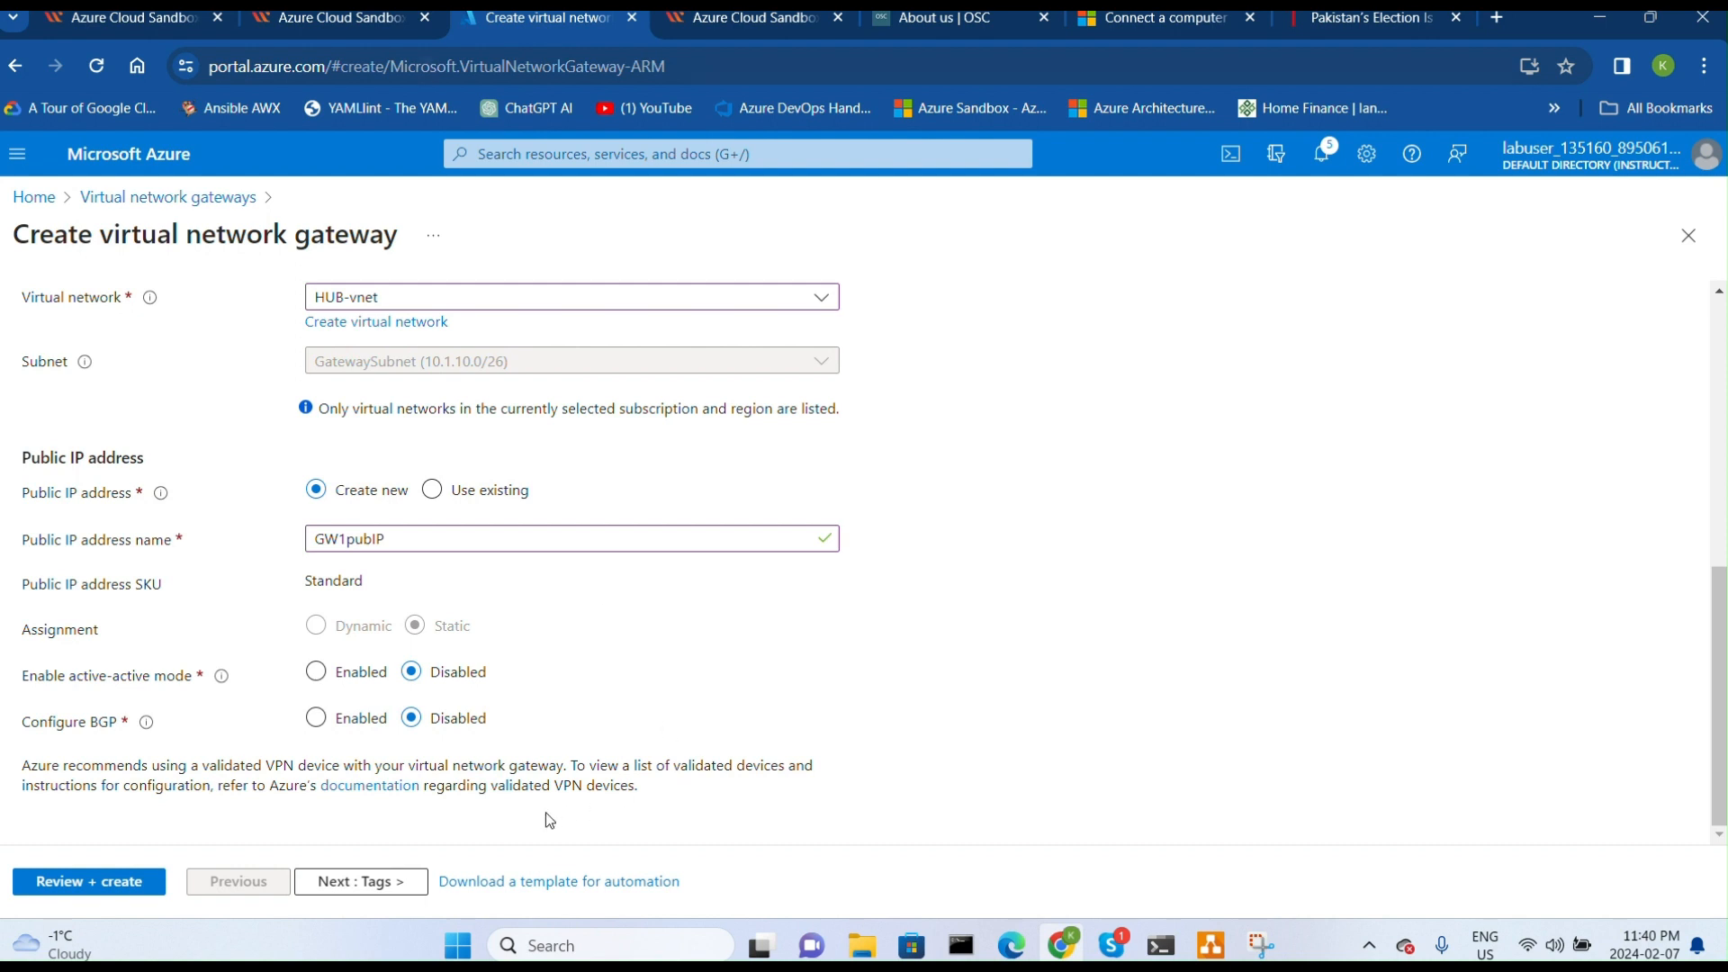
{"action": "left_click", "coordinate": [423, 882]}
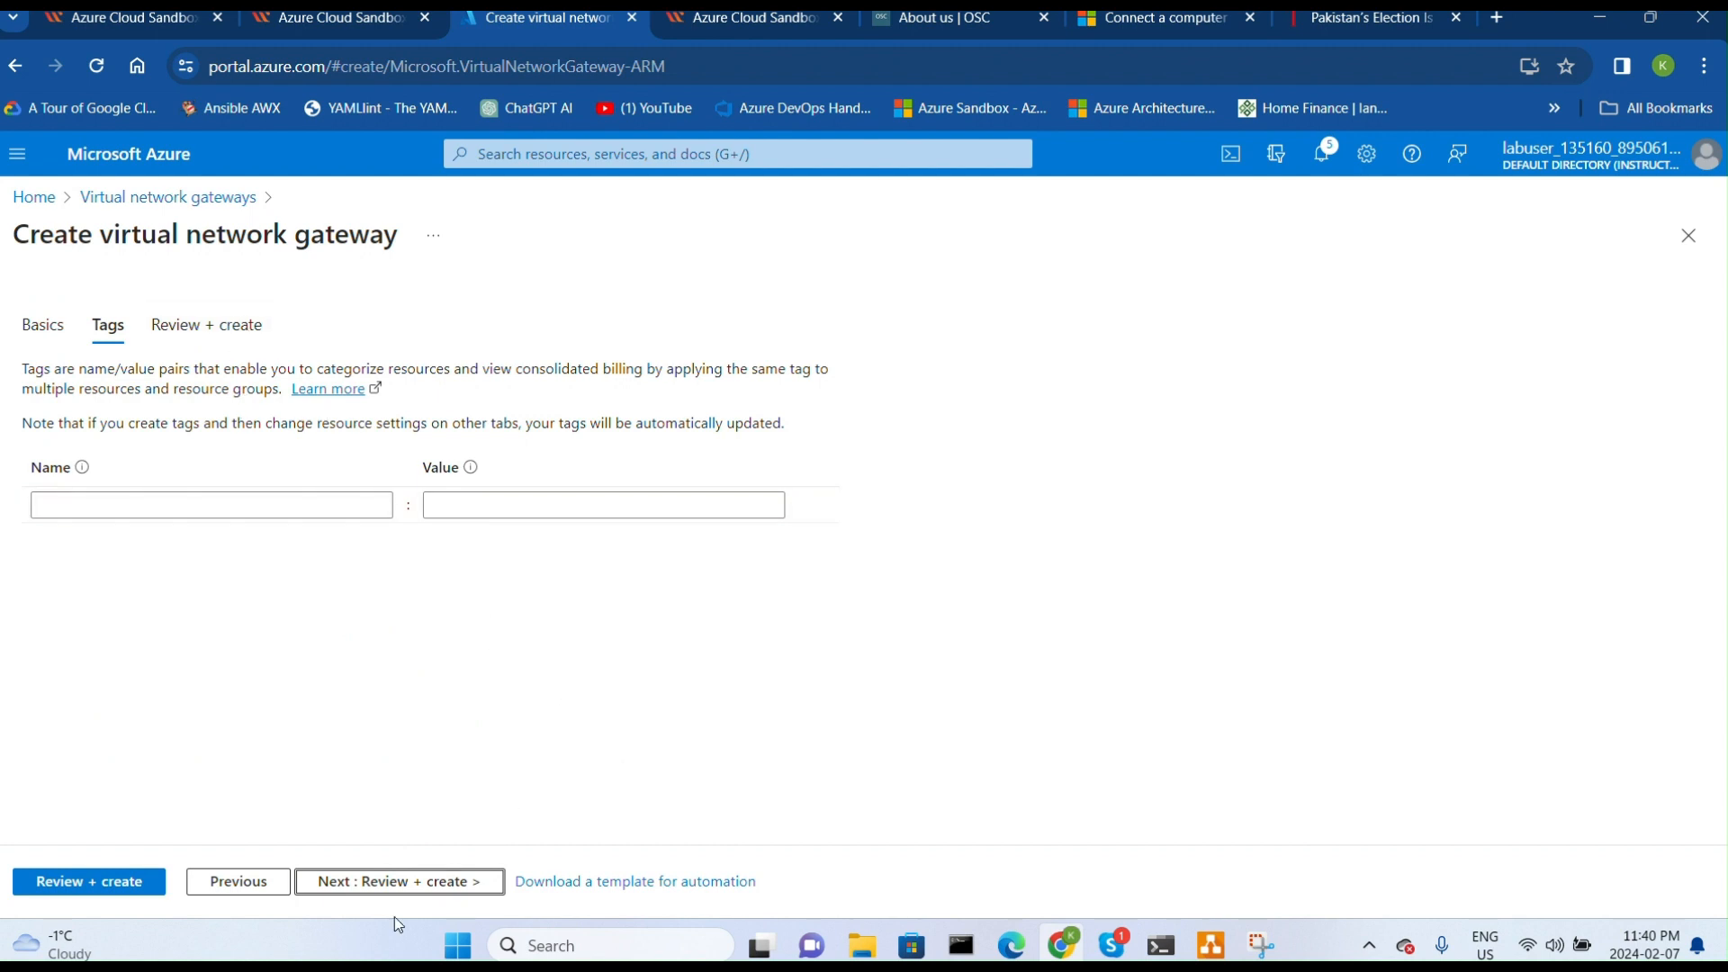
{"action": "left_click", "coordinate": [393, 883]}
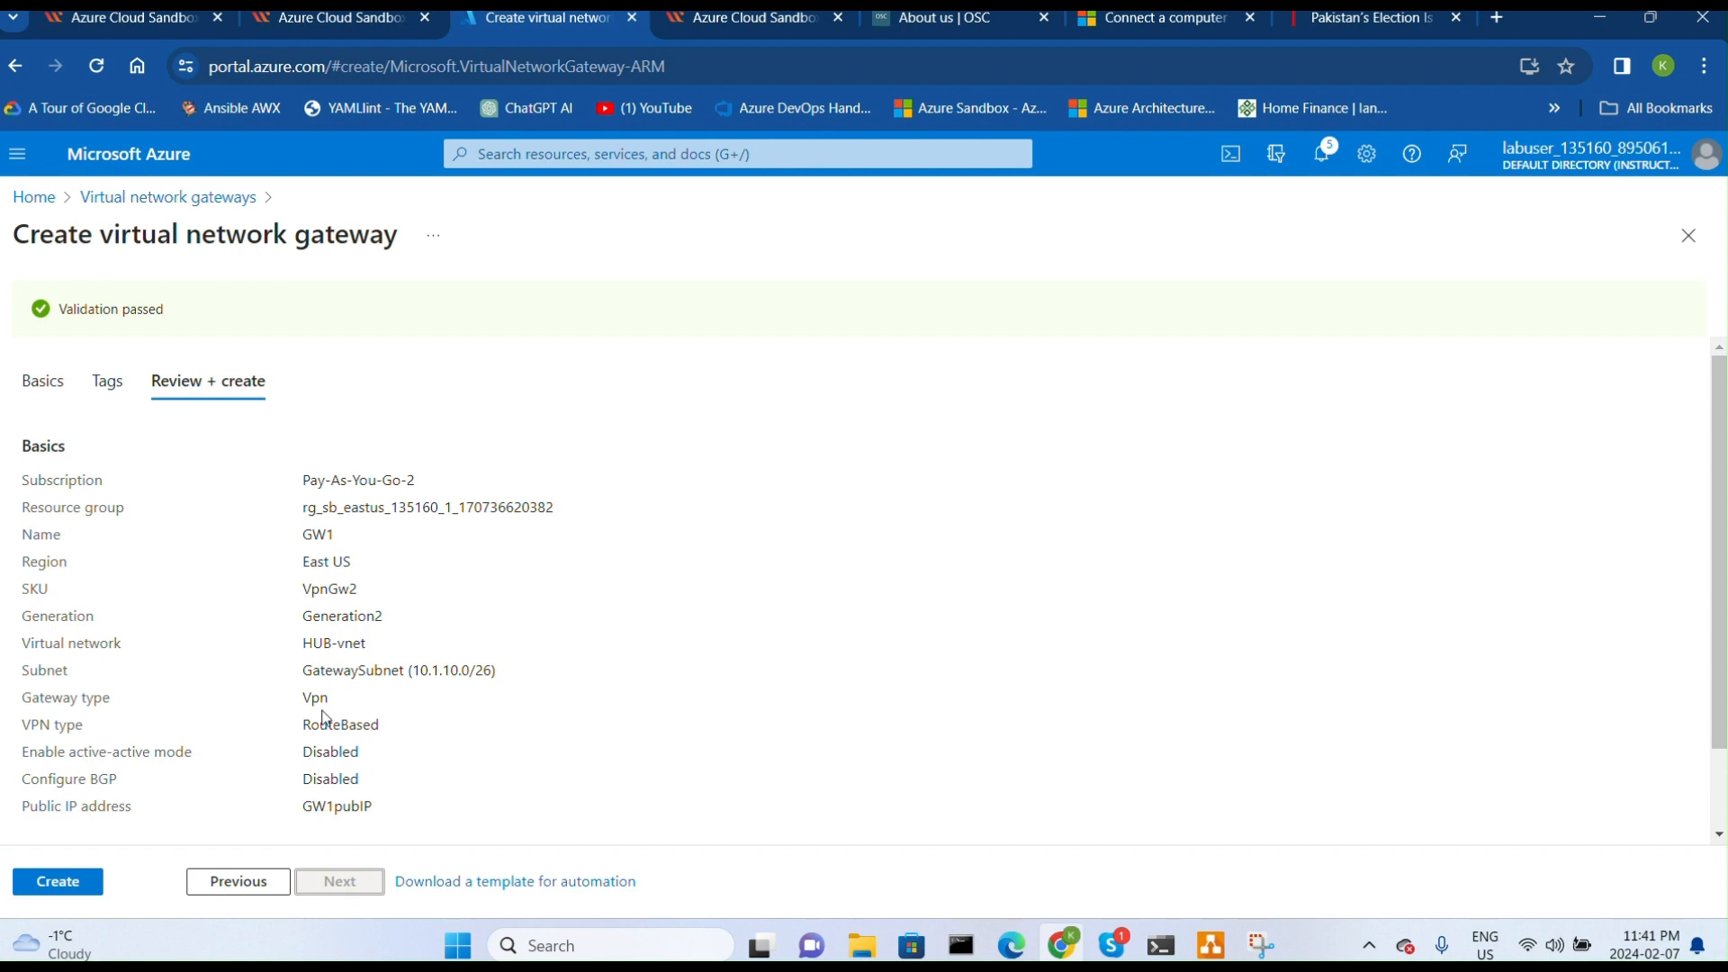
{"action": "left_click_drag", "start_coordinate": [303, 671], "coordinate": [523, 674]}
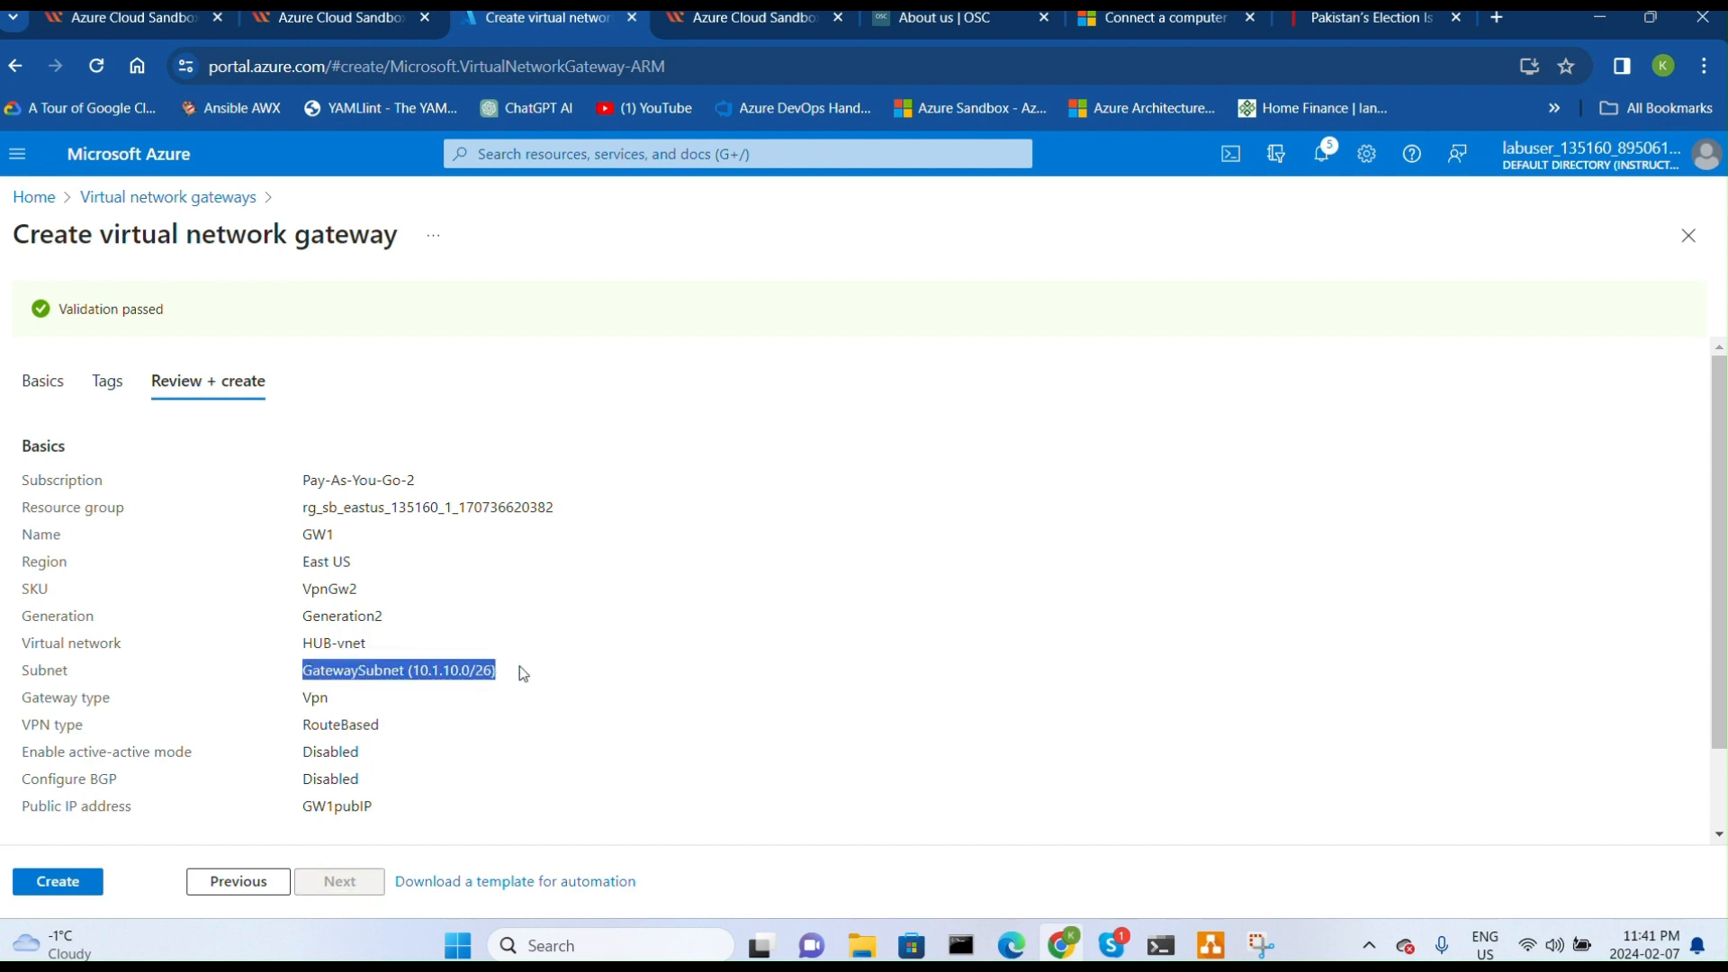
{"action": "left_click", "coordinate": [56, 881]}
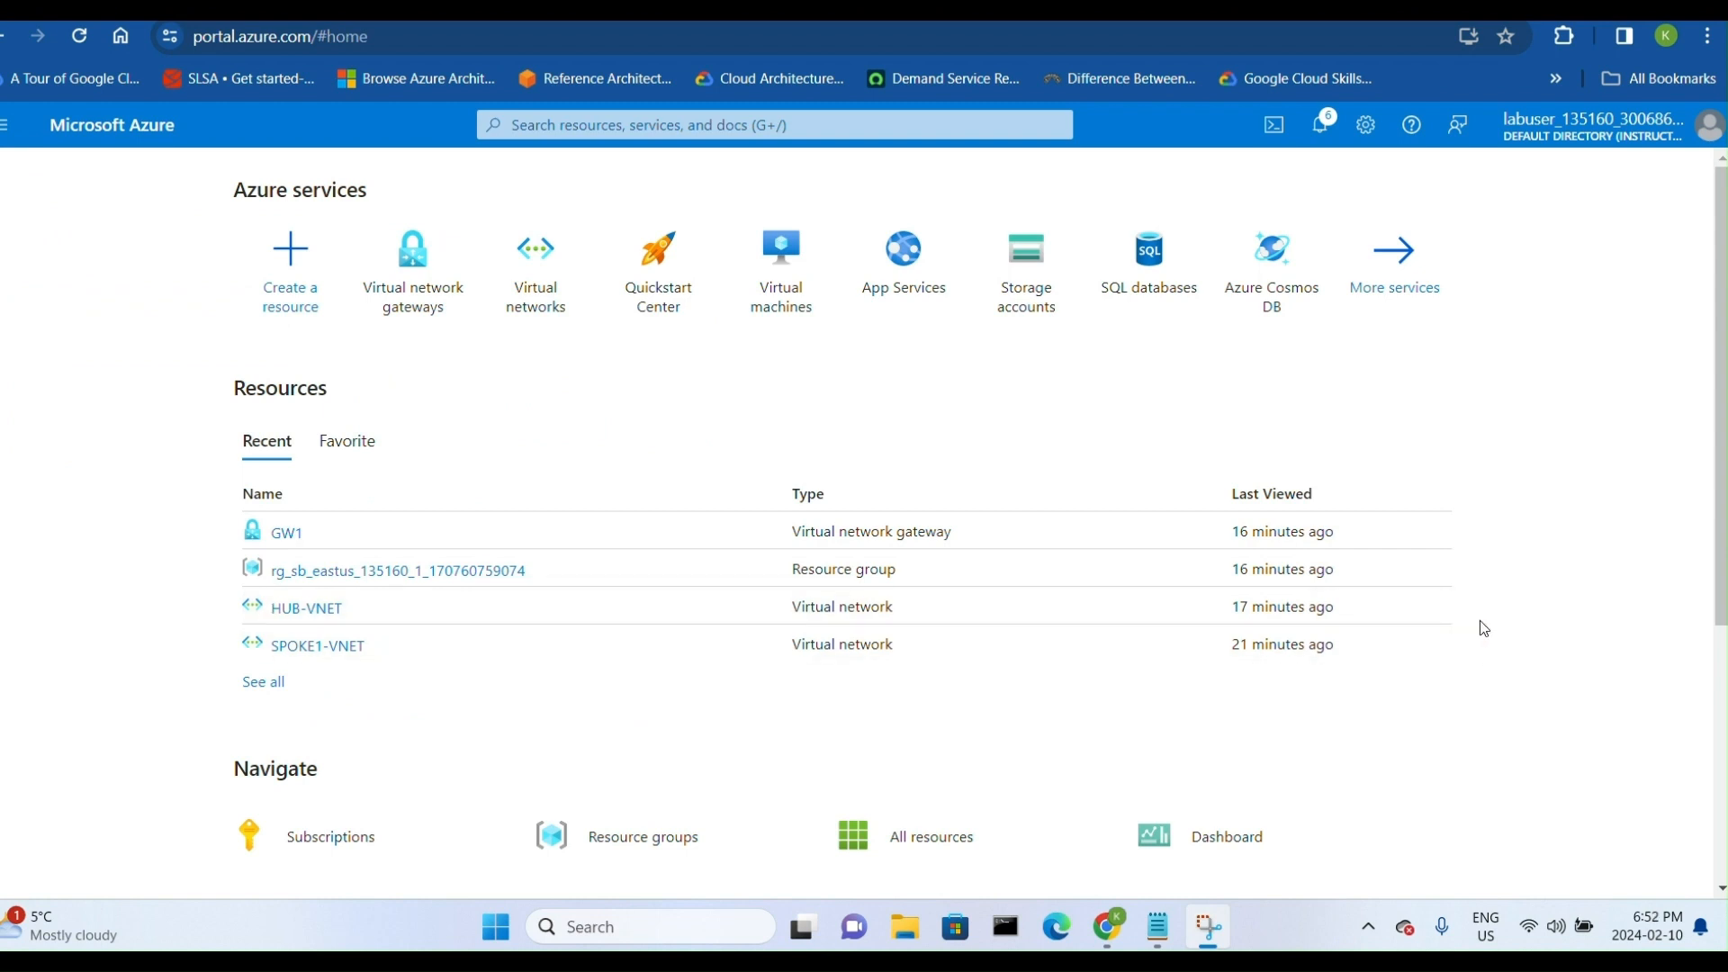
- Open the GW1 virtual network gateway and start its point-to-site configuration
{"action": "left_click", "coordinate": [413, 263]}
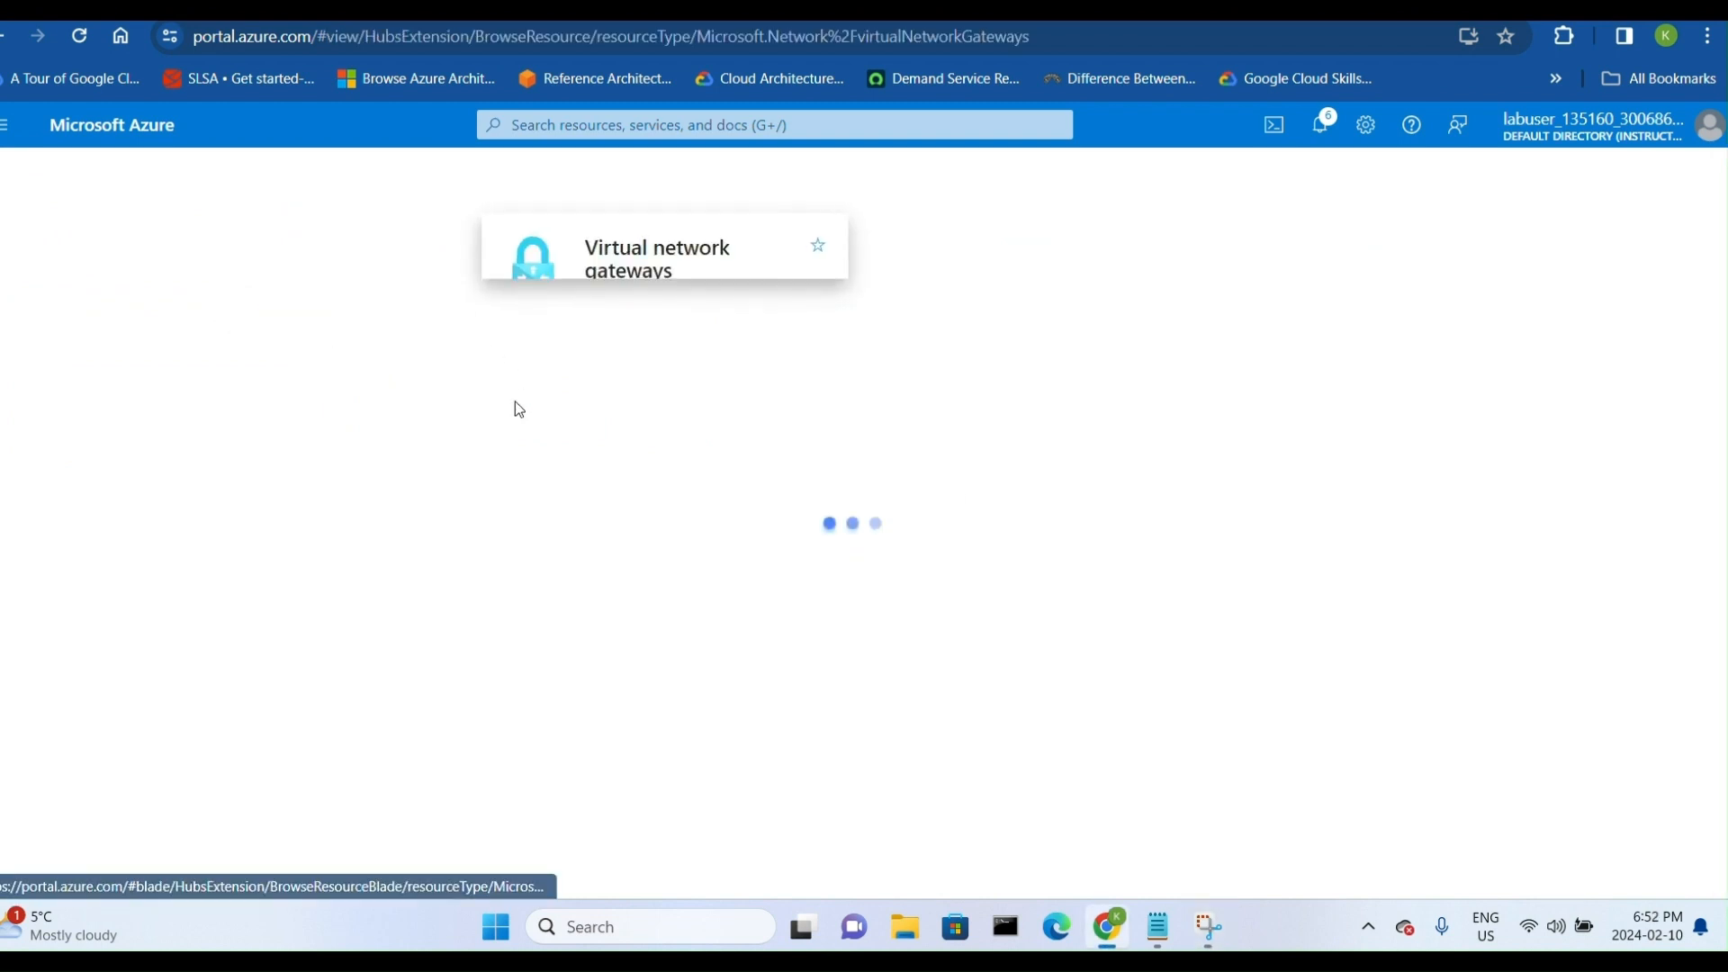
{"action": "left_click", "coordinate": [72, 457]}
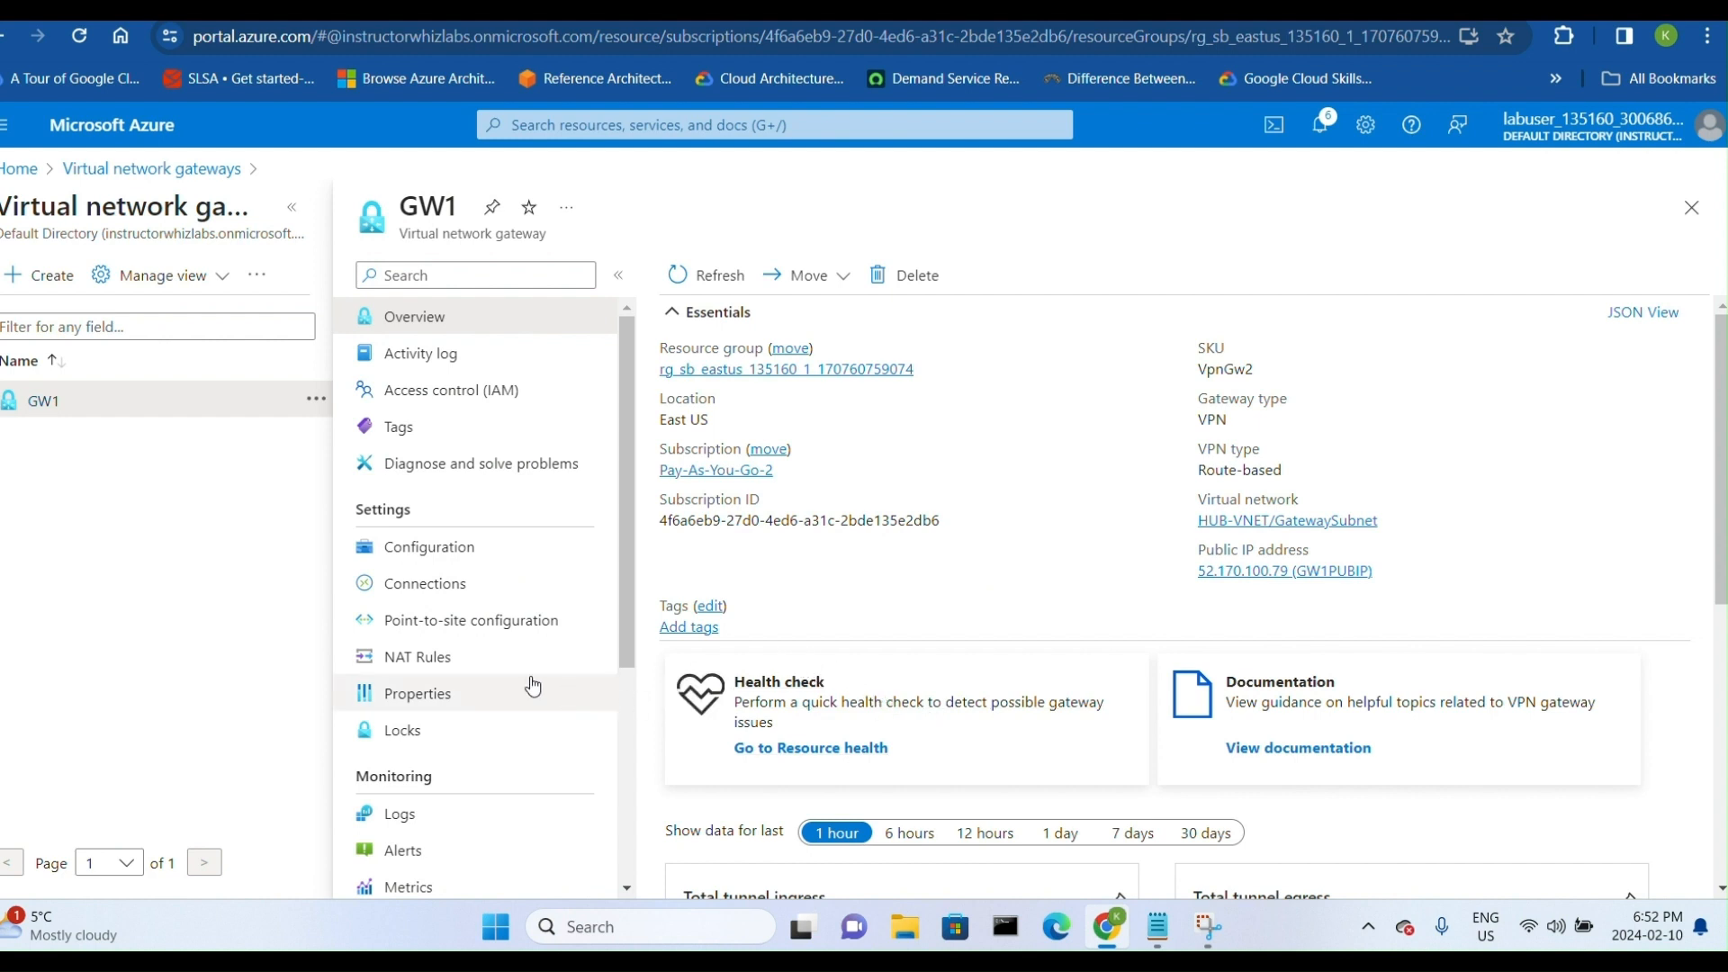
{"action": "left_click", "coordinate": [523, 635]}
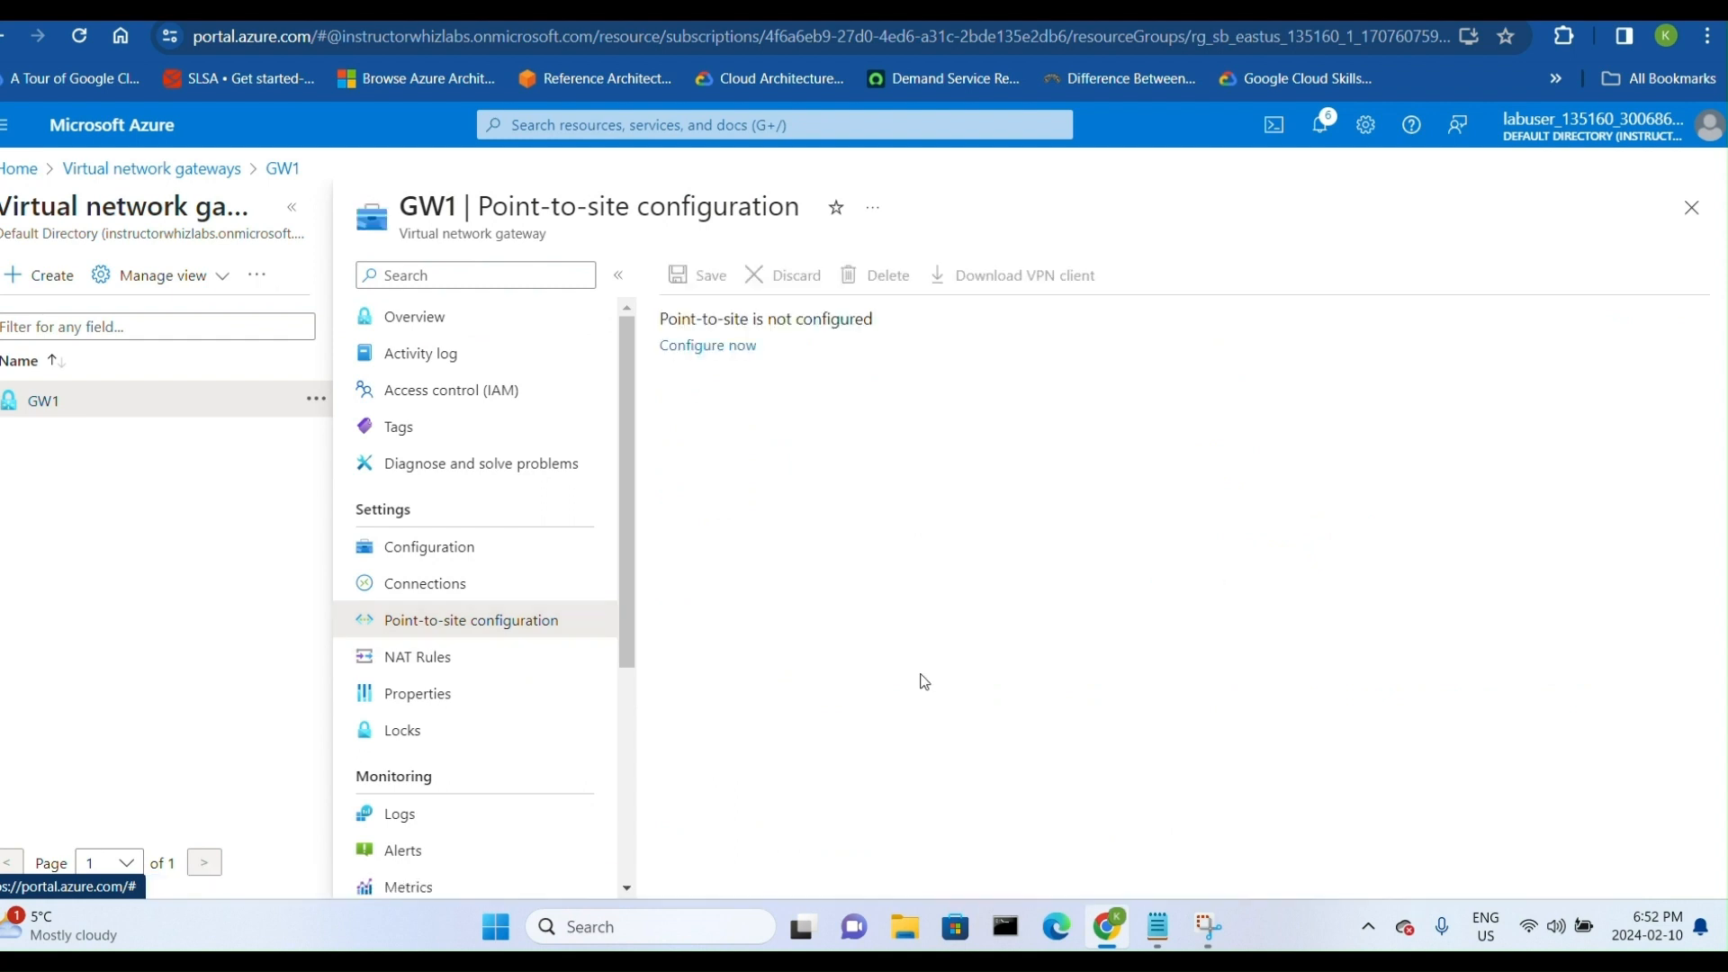
{"action": "left_click", "coordinate": [726, 348]}
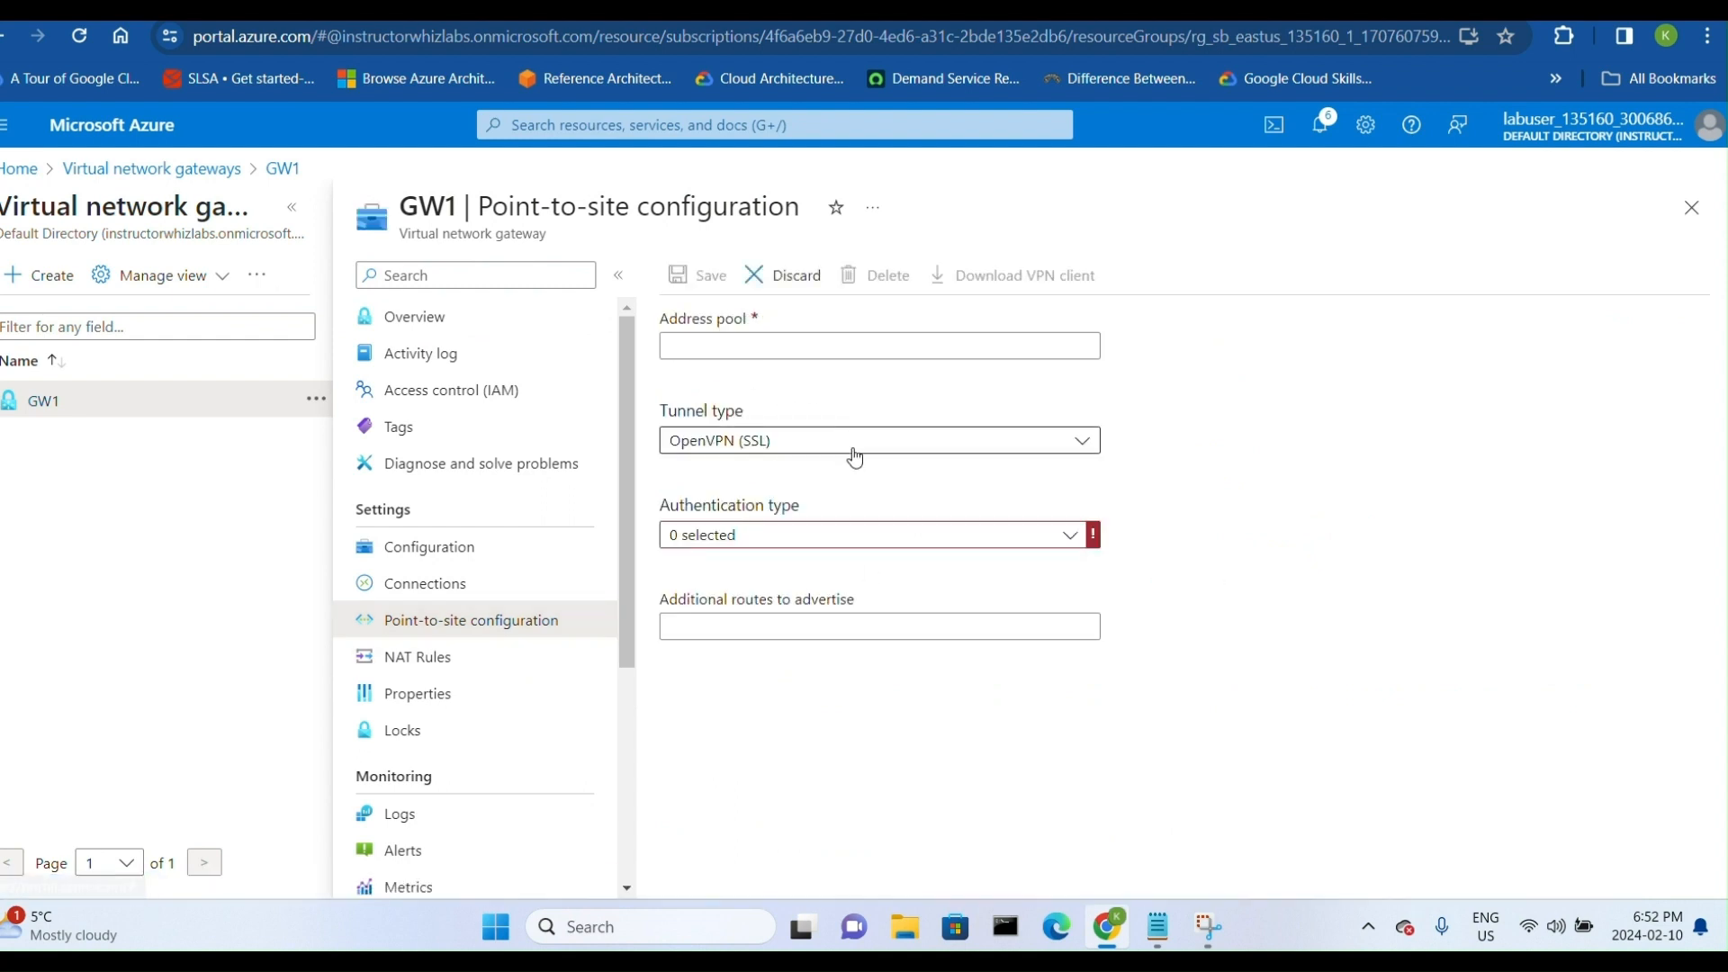
- Set the point-to-site address pool to 192.168.68.0/24
{"action": "left_click", "coordinate": [786, 347]}
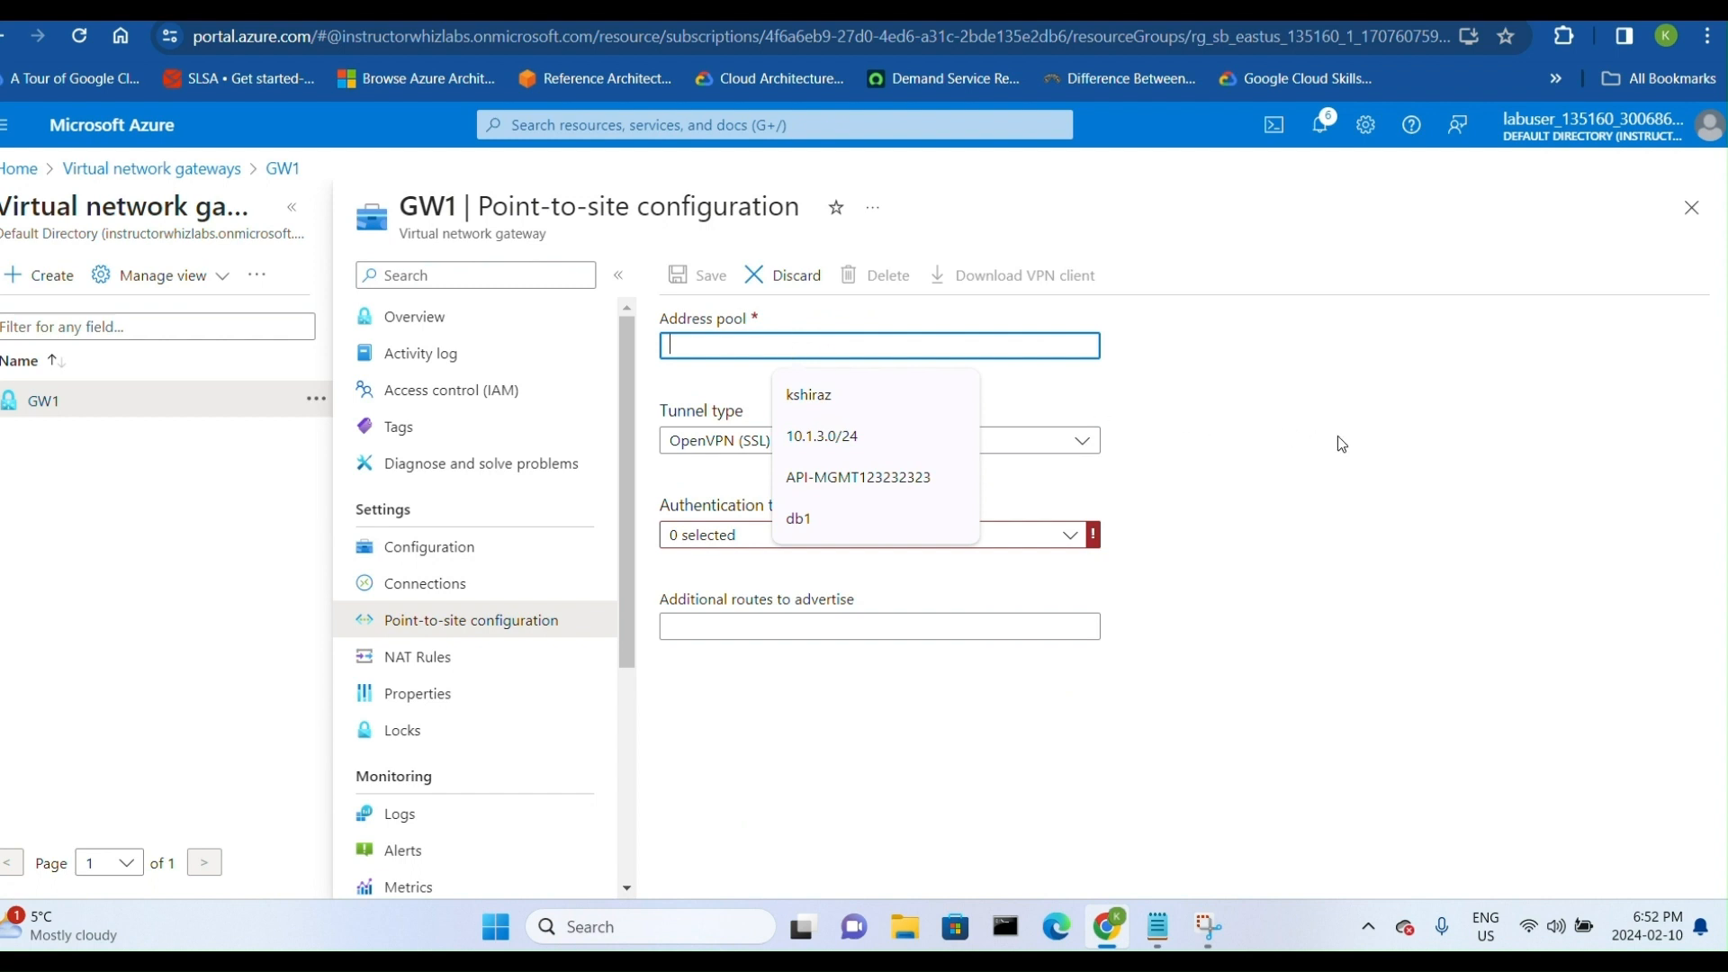
{"action": "left_click", "coordinate": [1368, 447]}
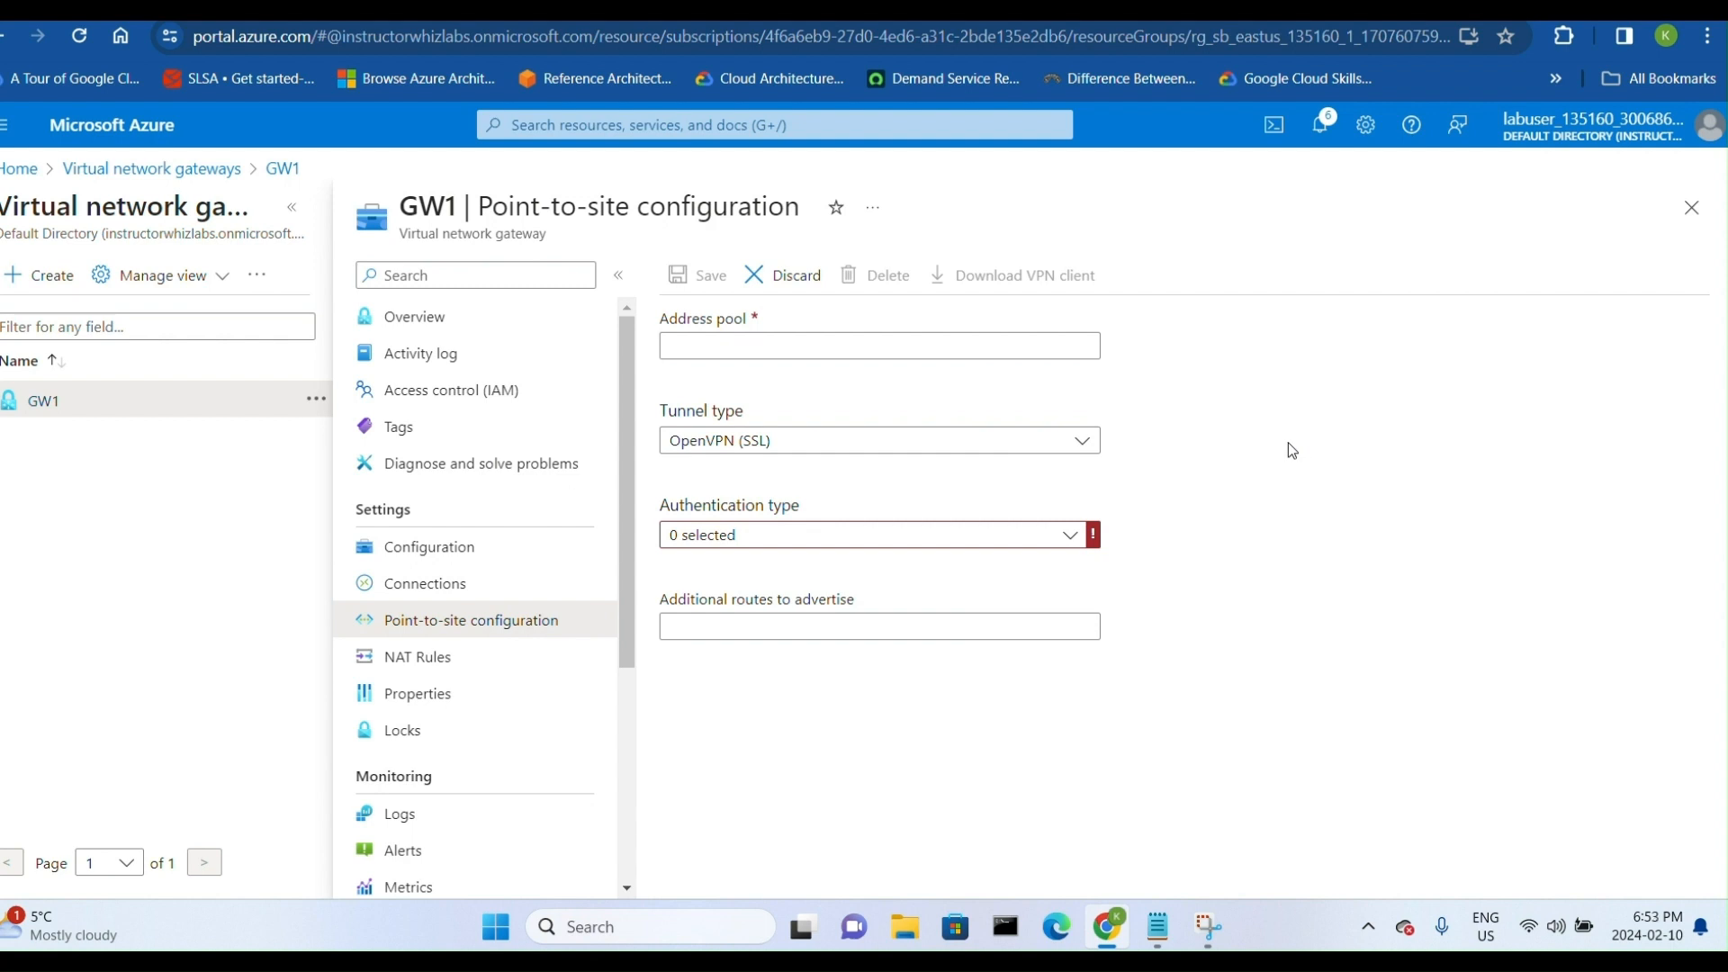
{"action": "left_click", "coordinate": [790, 345]}
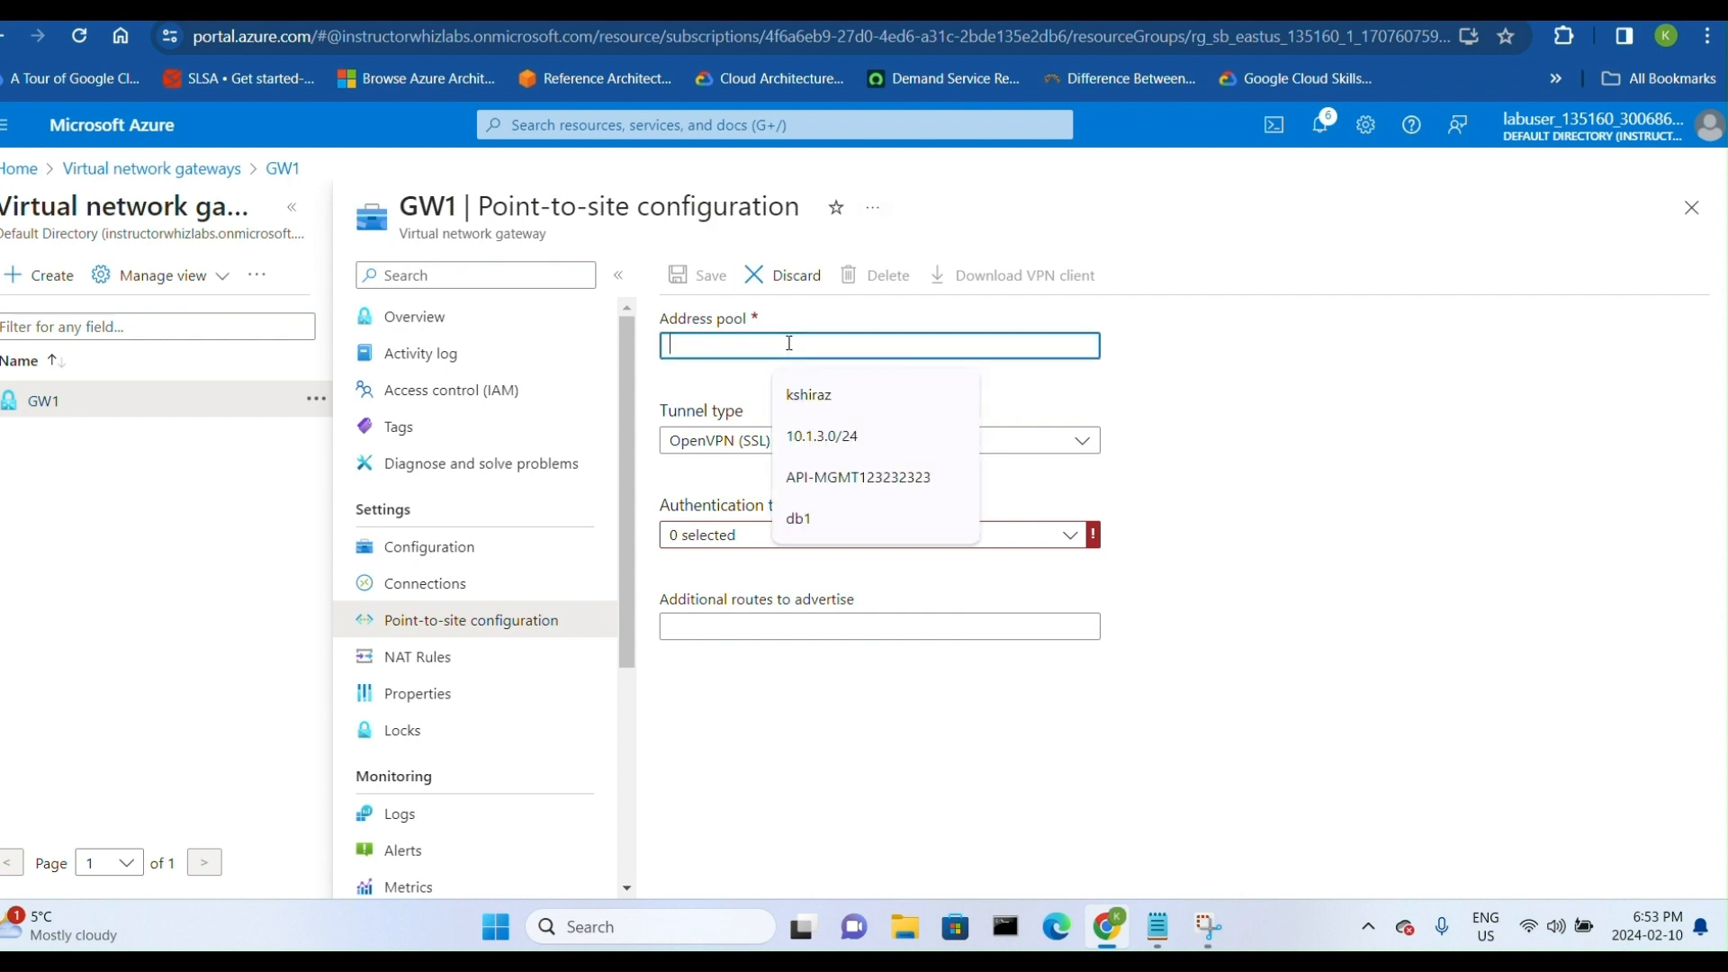
{"action": "type", "text": "192.168"}
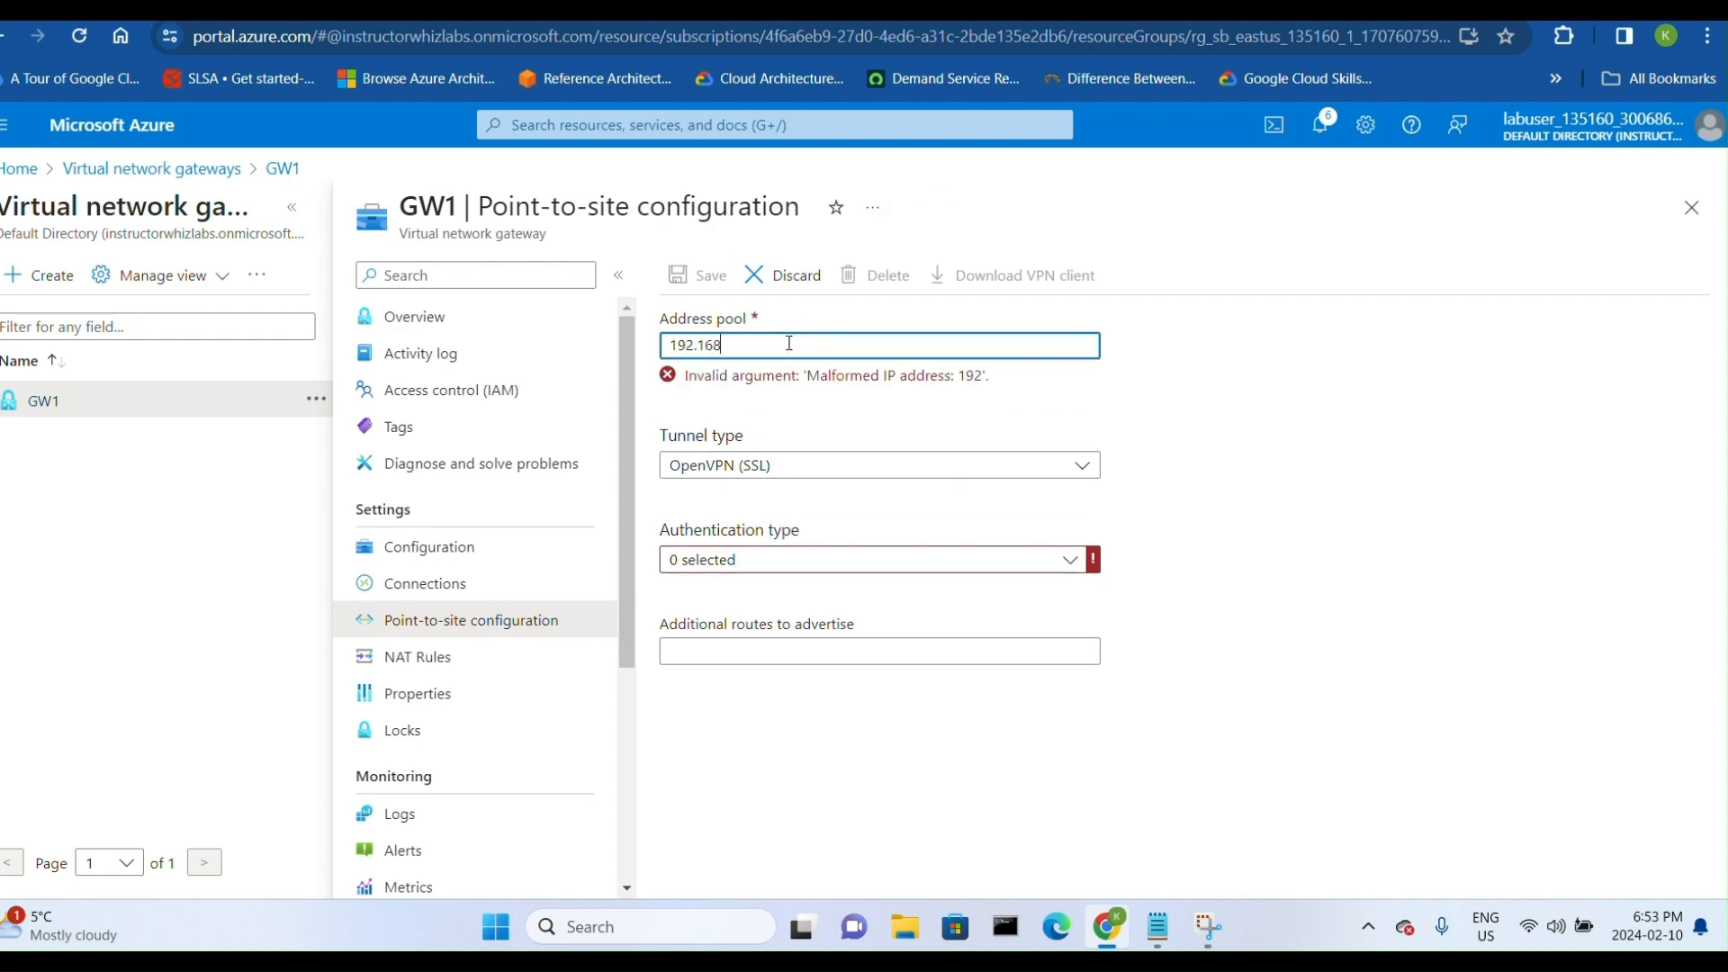
{"action": "type", "text": ".68"}
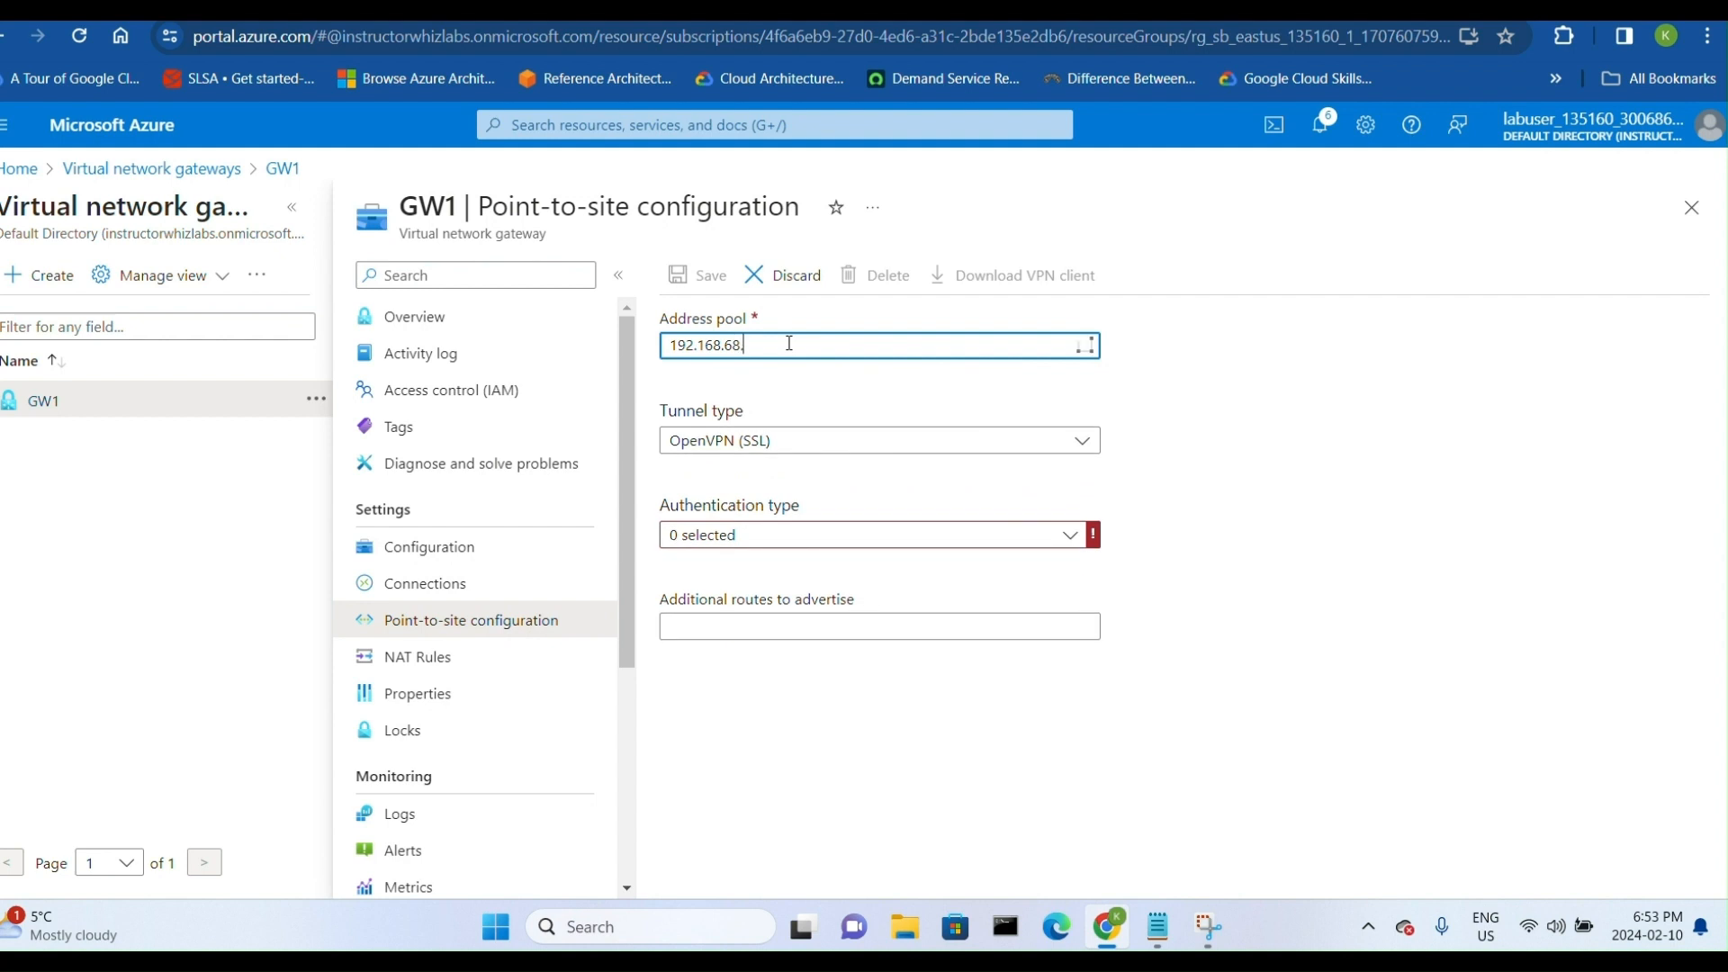
{"action": "type", "text": ".0/24"}
- Set the tunnel type to IKEv2 and OpenVPN (SSL) and the authentication type to Azure certificate
{"action": "left_click", "coordinate": [997, 446]}
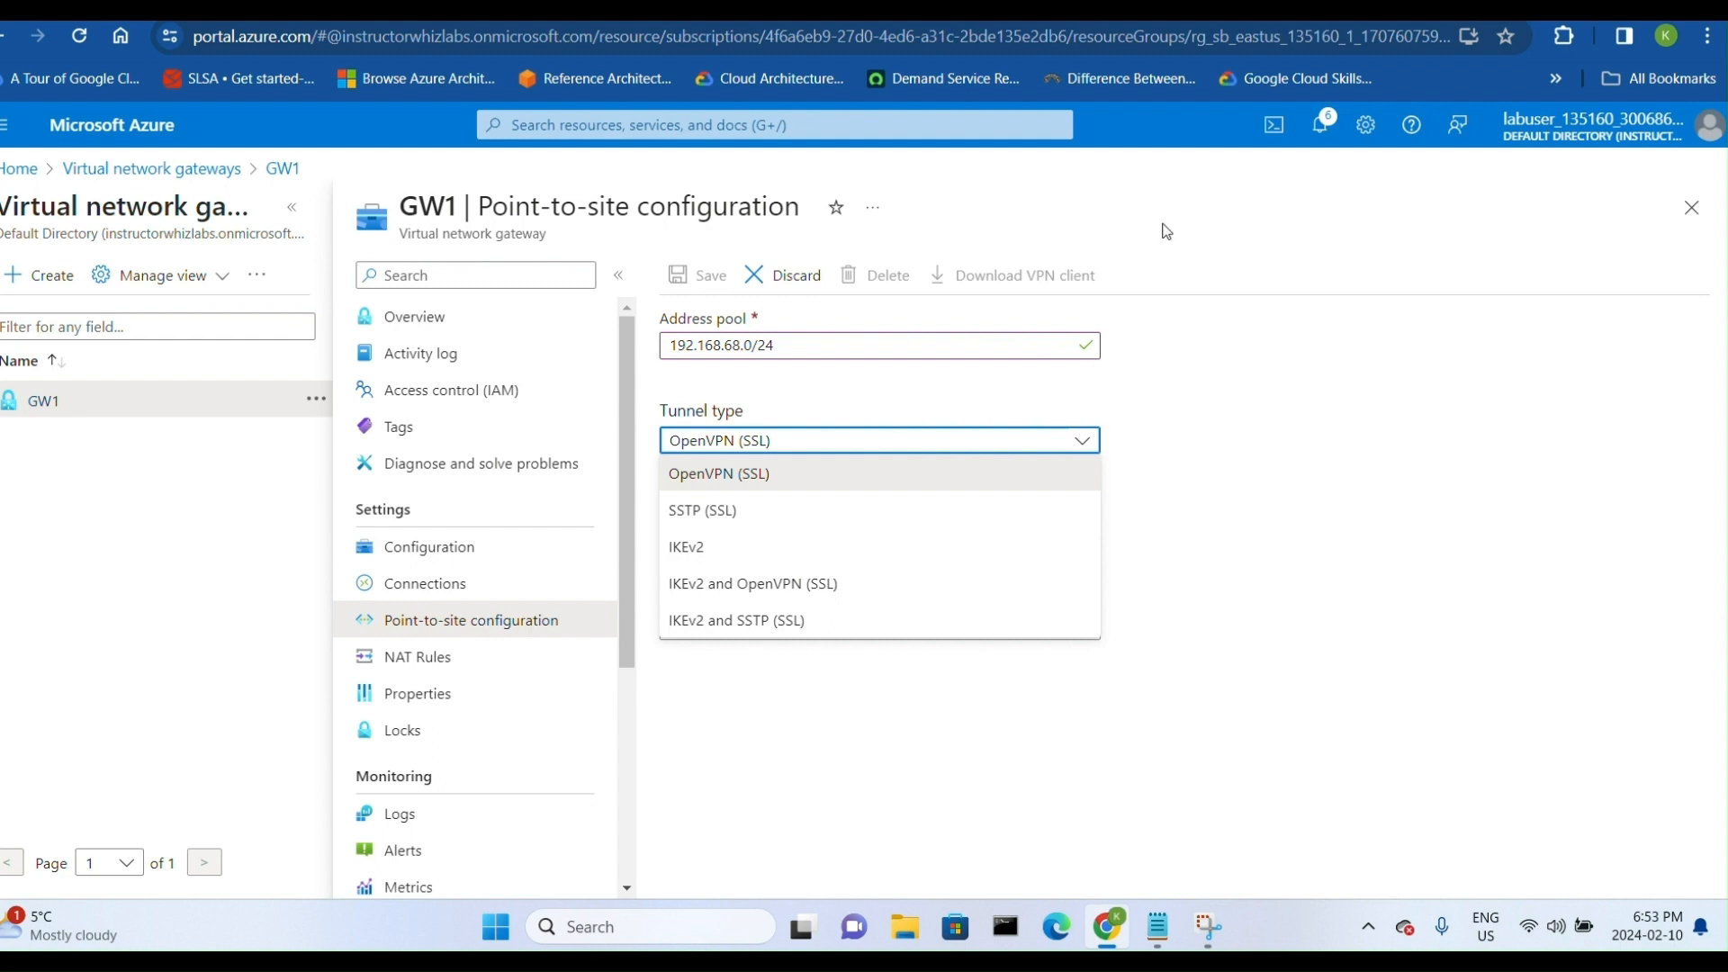
{"action": "left_click", "coordinate": [813, 585]}
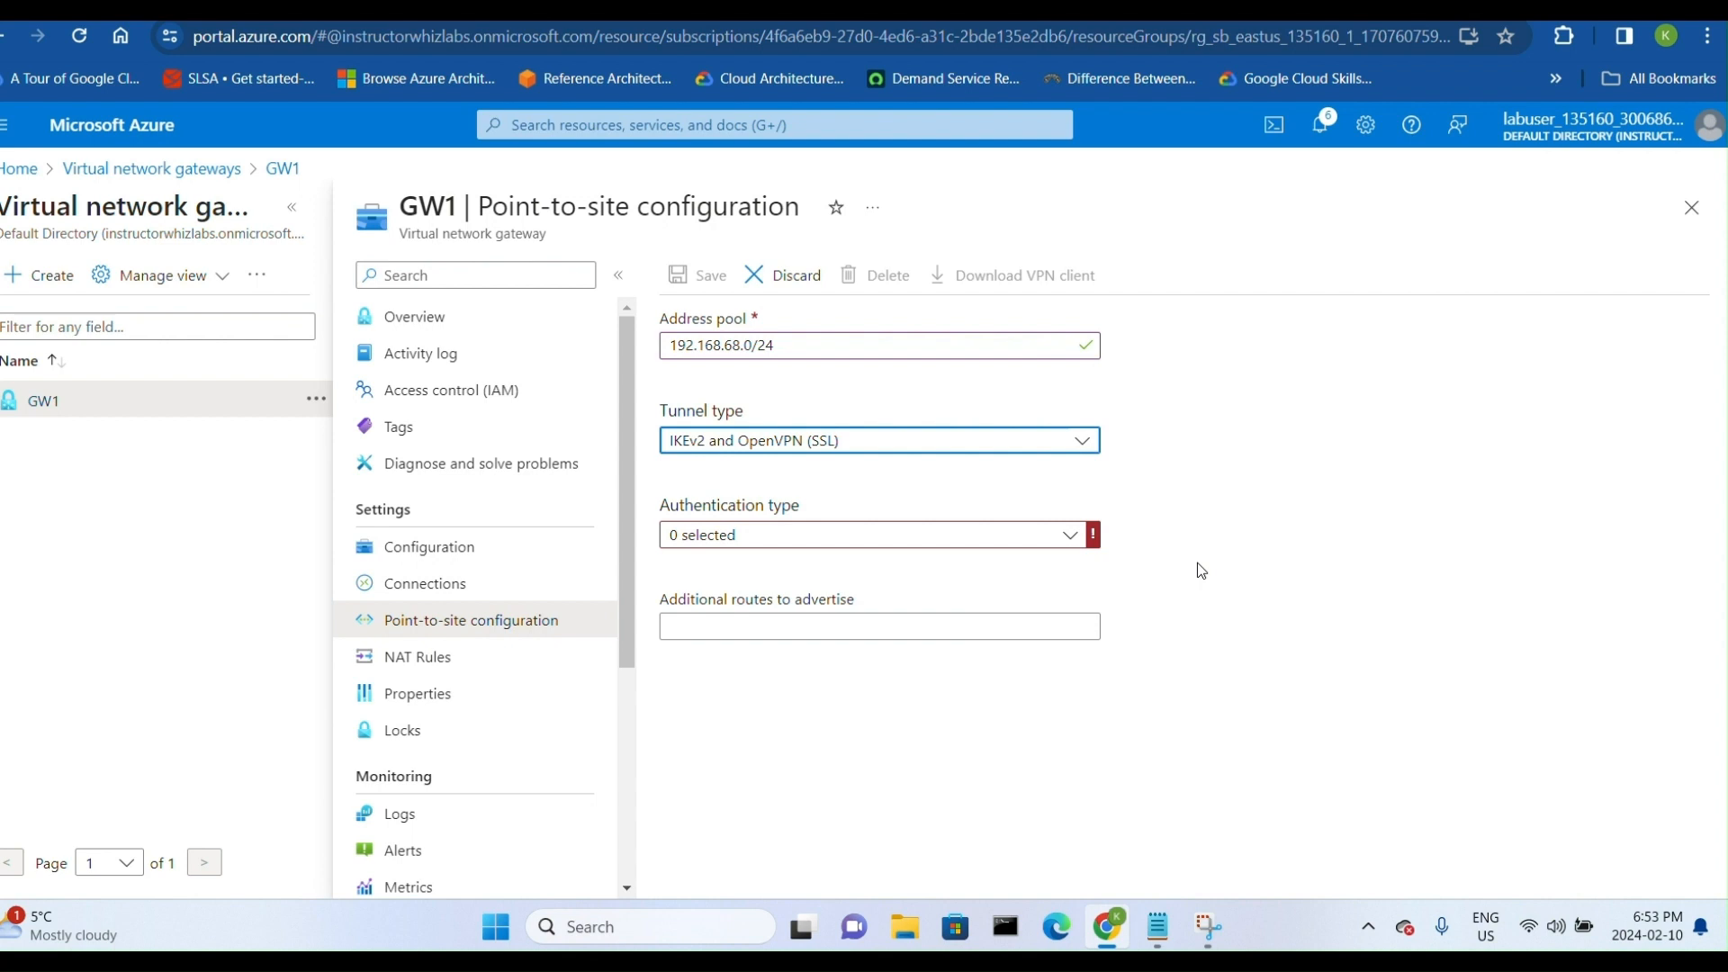
{"action": "left_click", "coordinate": [1071, 537]}
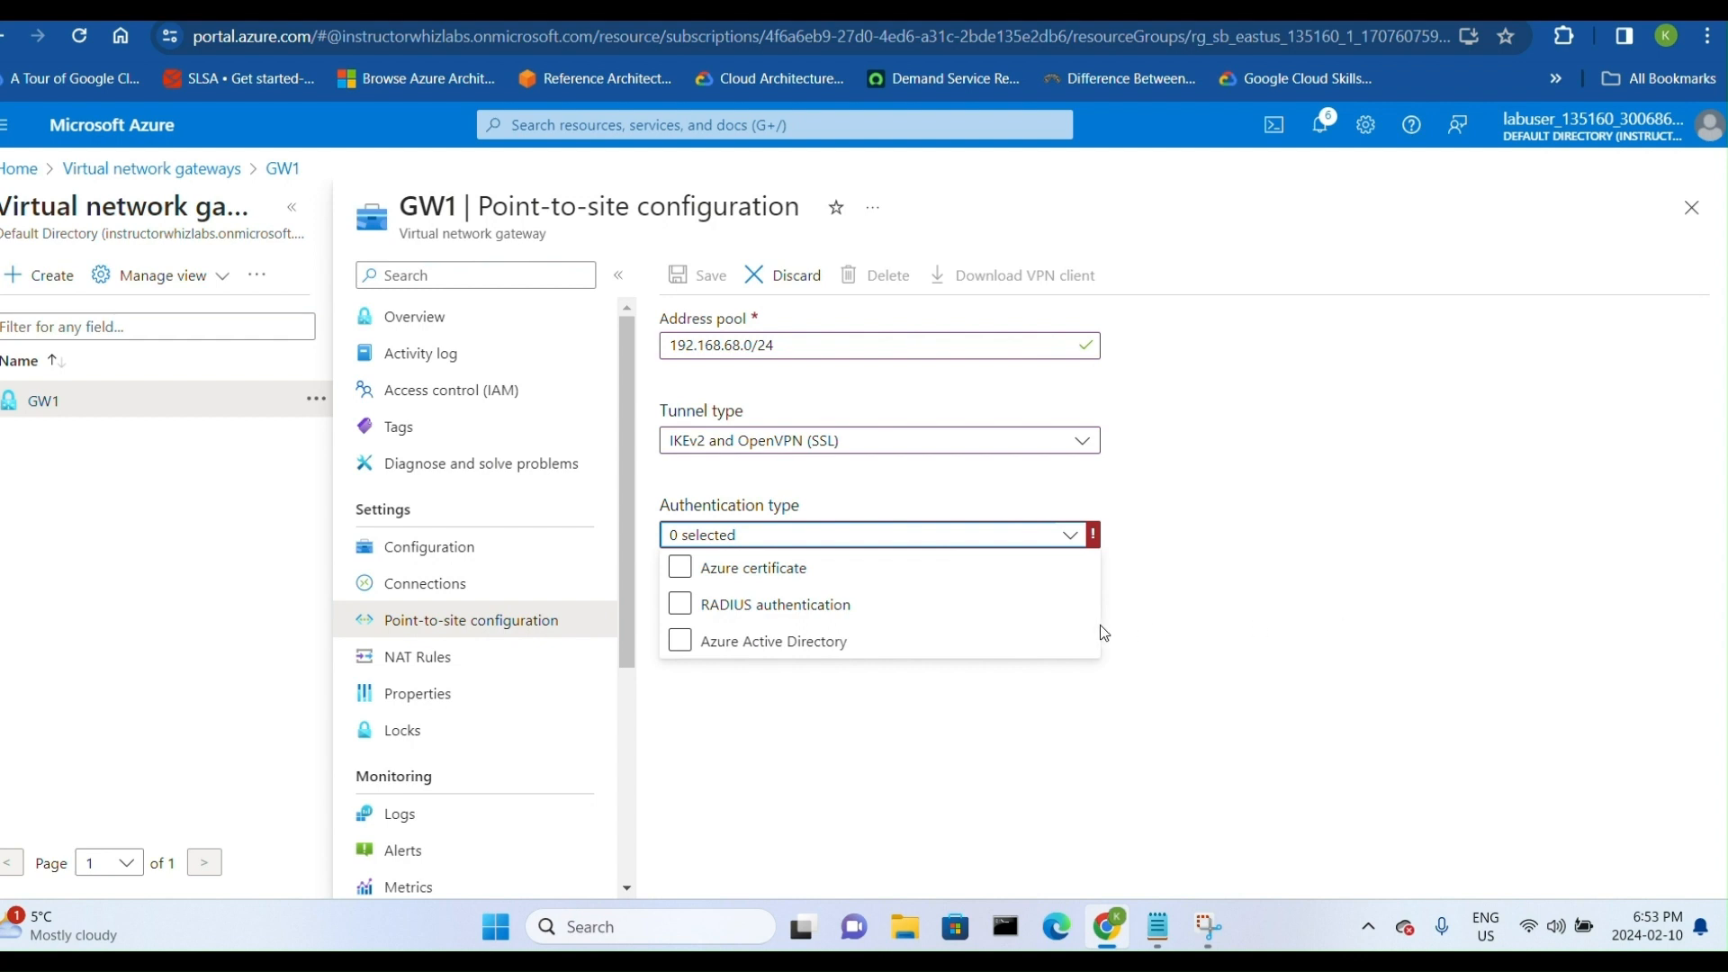
{"action": "left_click", "coordinate": [734, 577]}
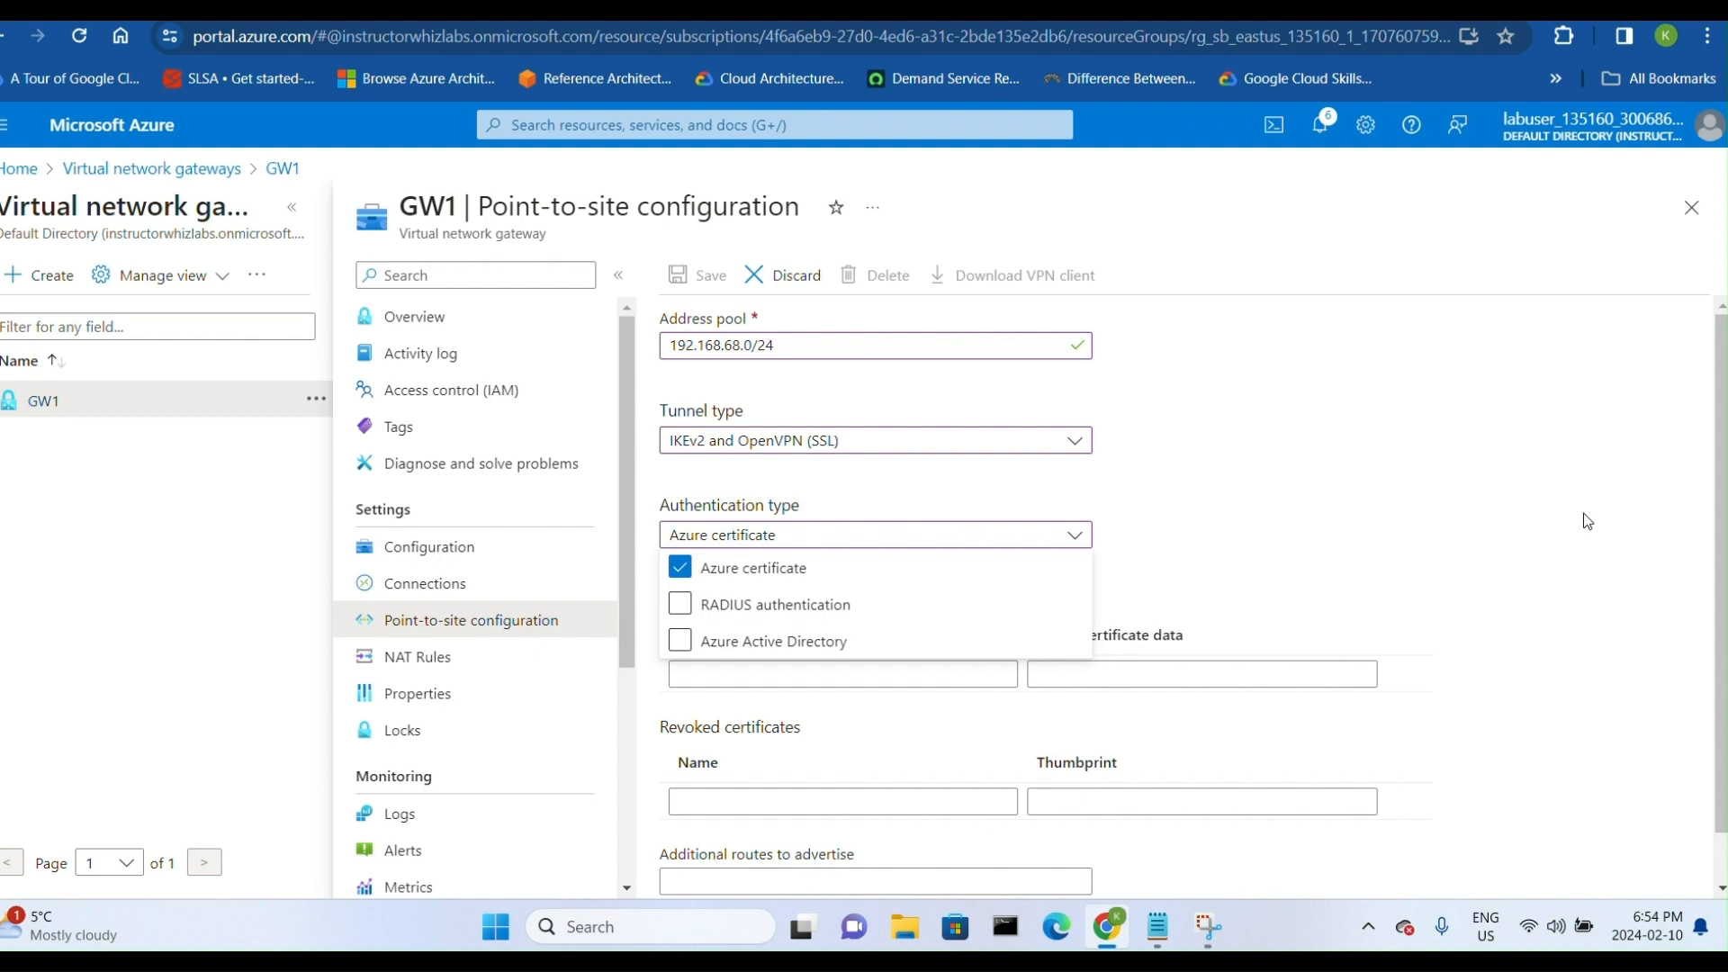
{"action": "left_click", "coordinate": [1531, 534]}
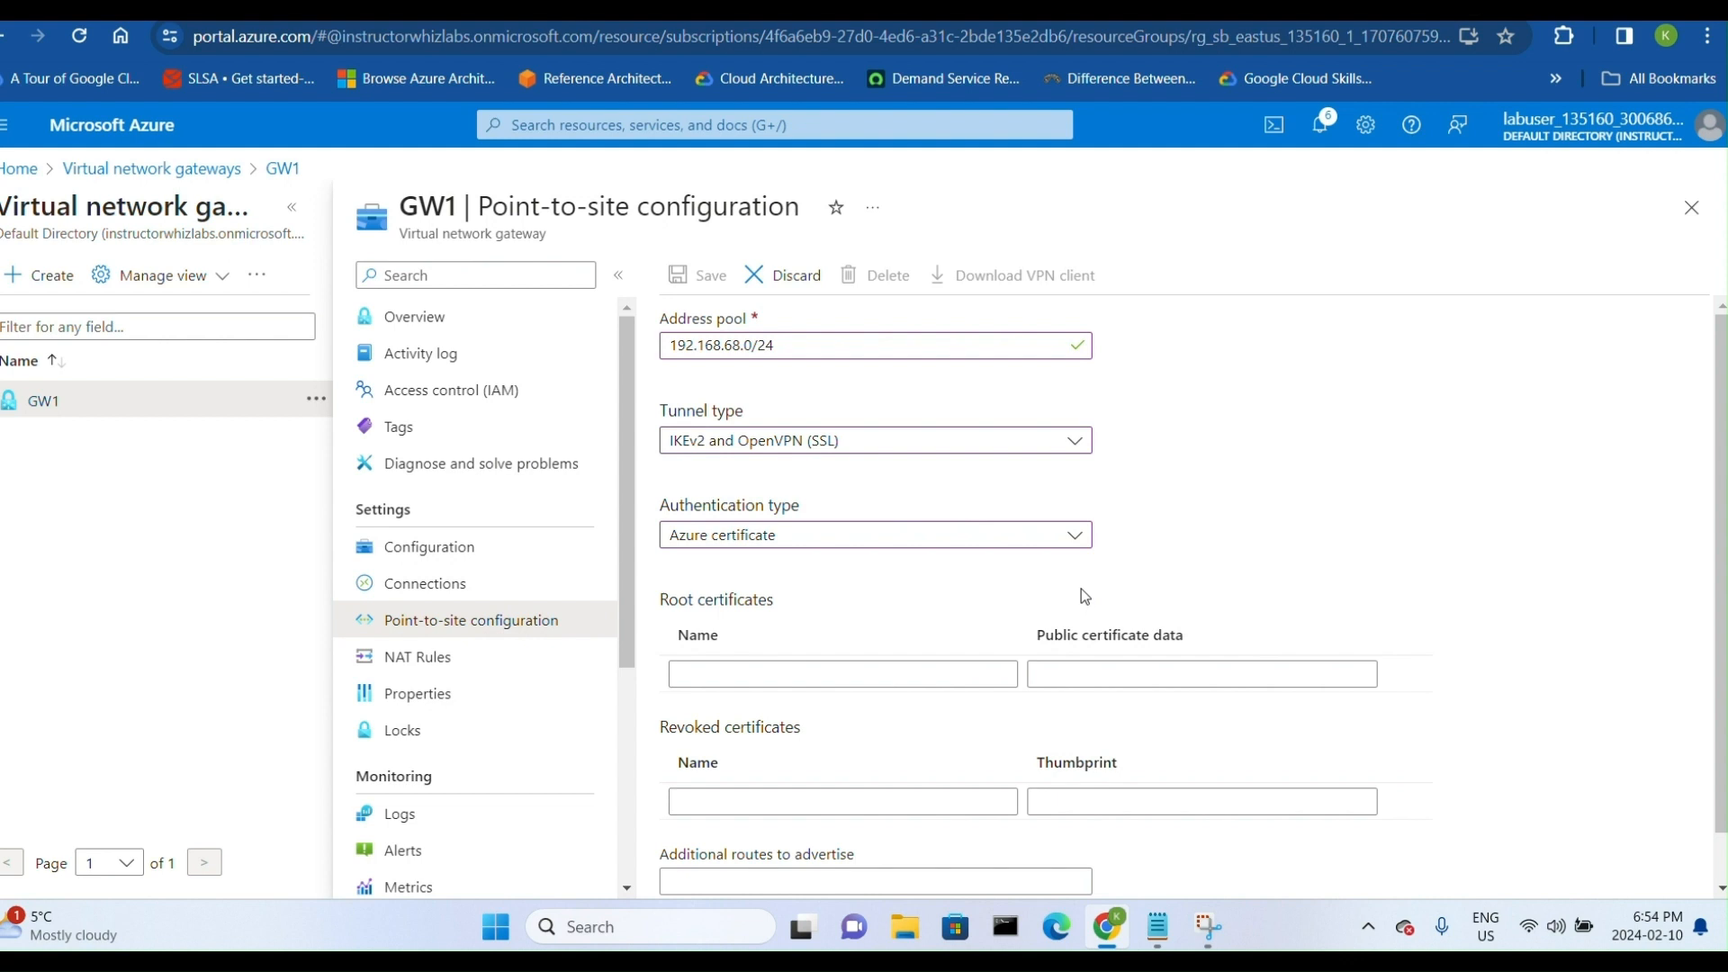
- Name the first root certificate entry Root-CA-KS-02102024
{"action": "left_click", "coordinate": [784, 681]}
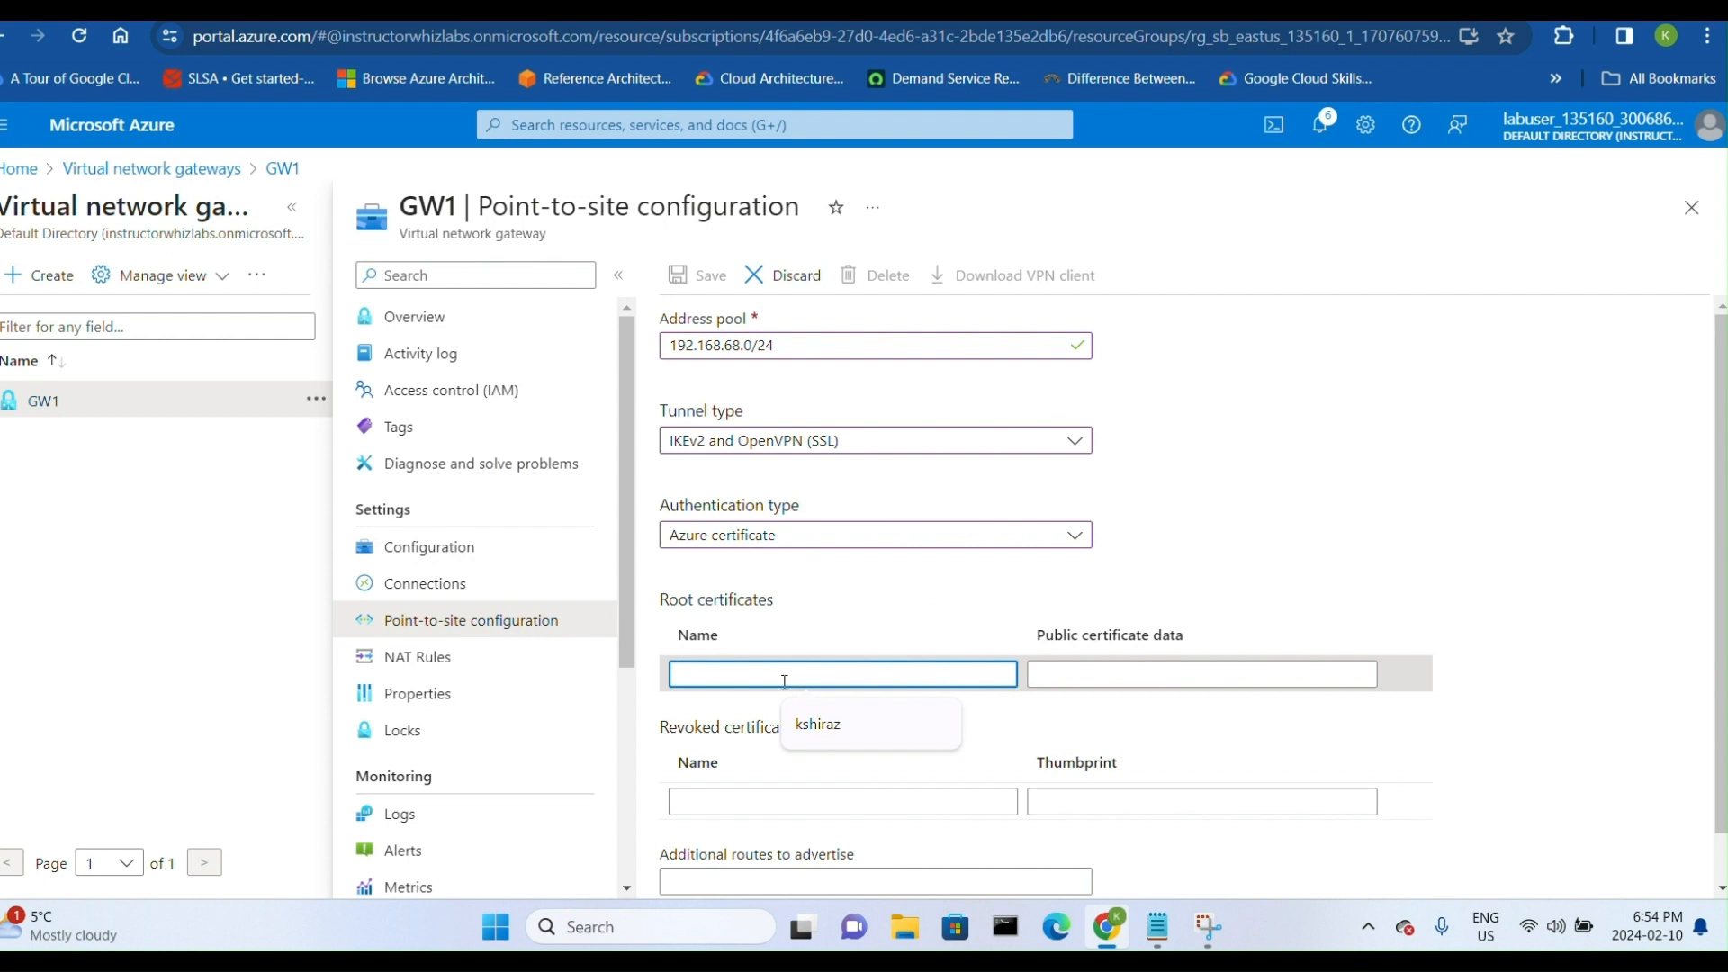
{"action": "type", "text": "Roo"}
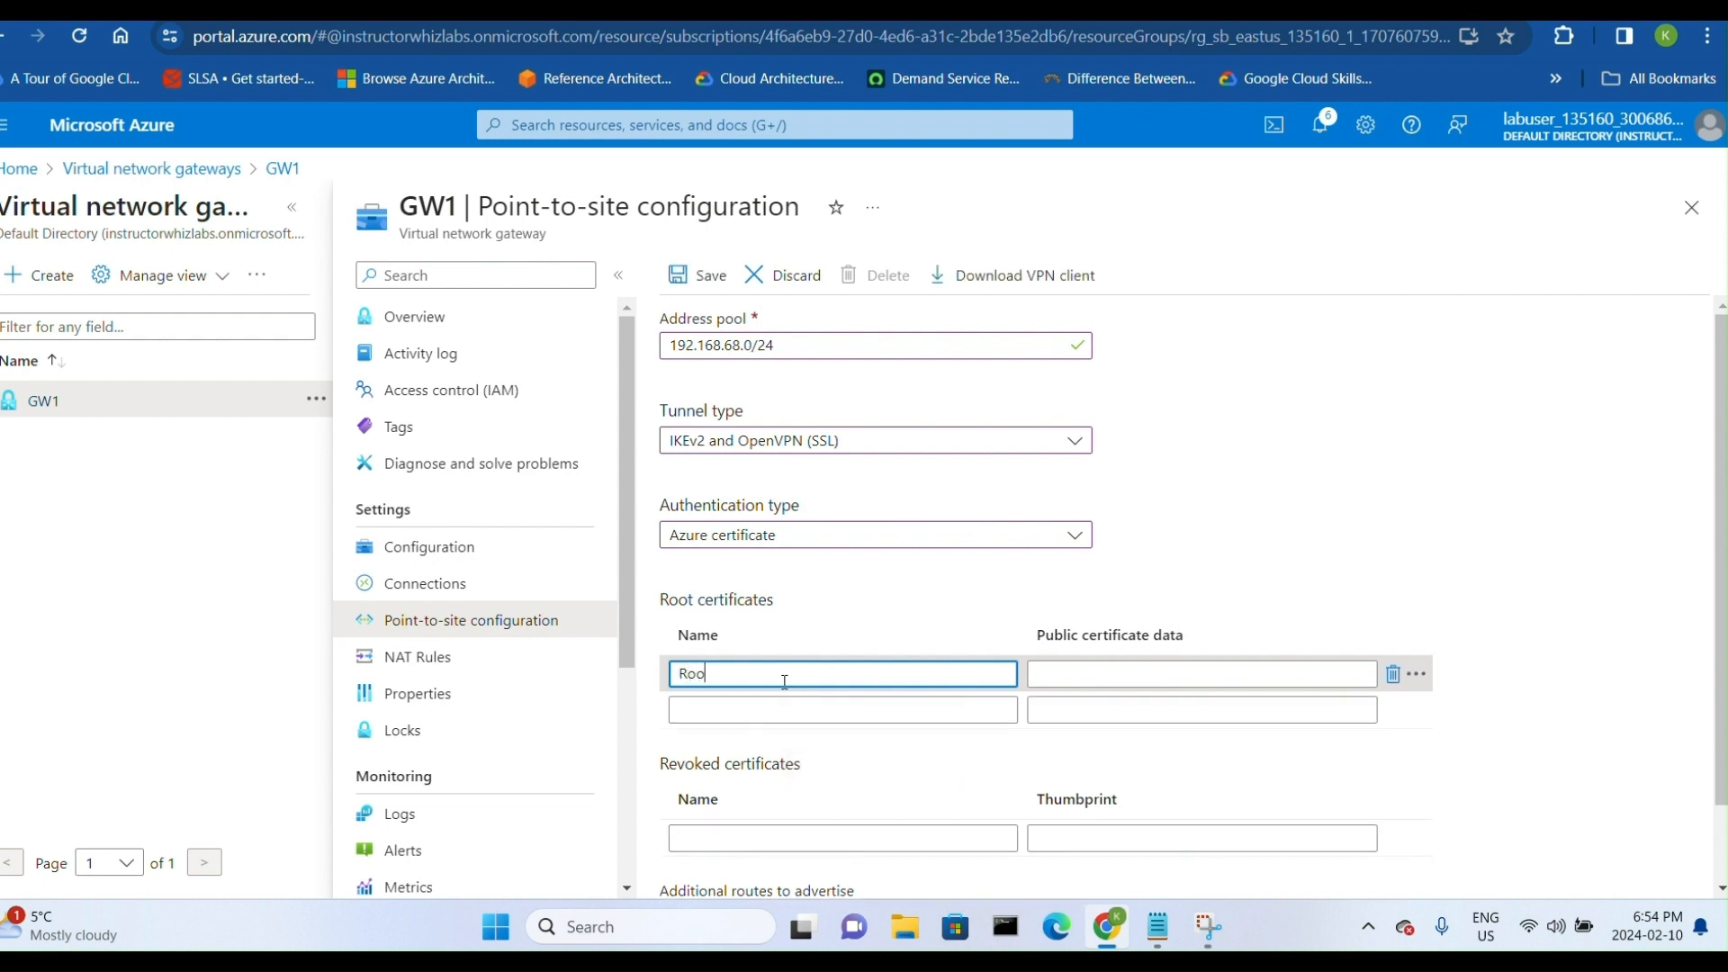
{"action": "type", "text": "t-CA-KS-"}
{"action": "type", "text": "0210"}
{"action": "type", "text": "200"}
{"action": "left_click", "coordinate": [1074, 675]}
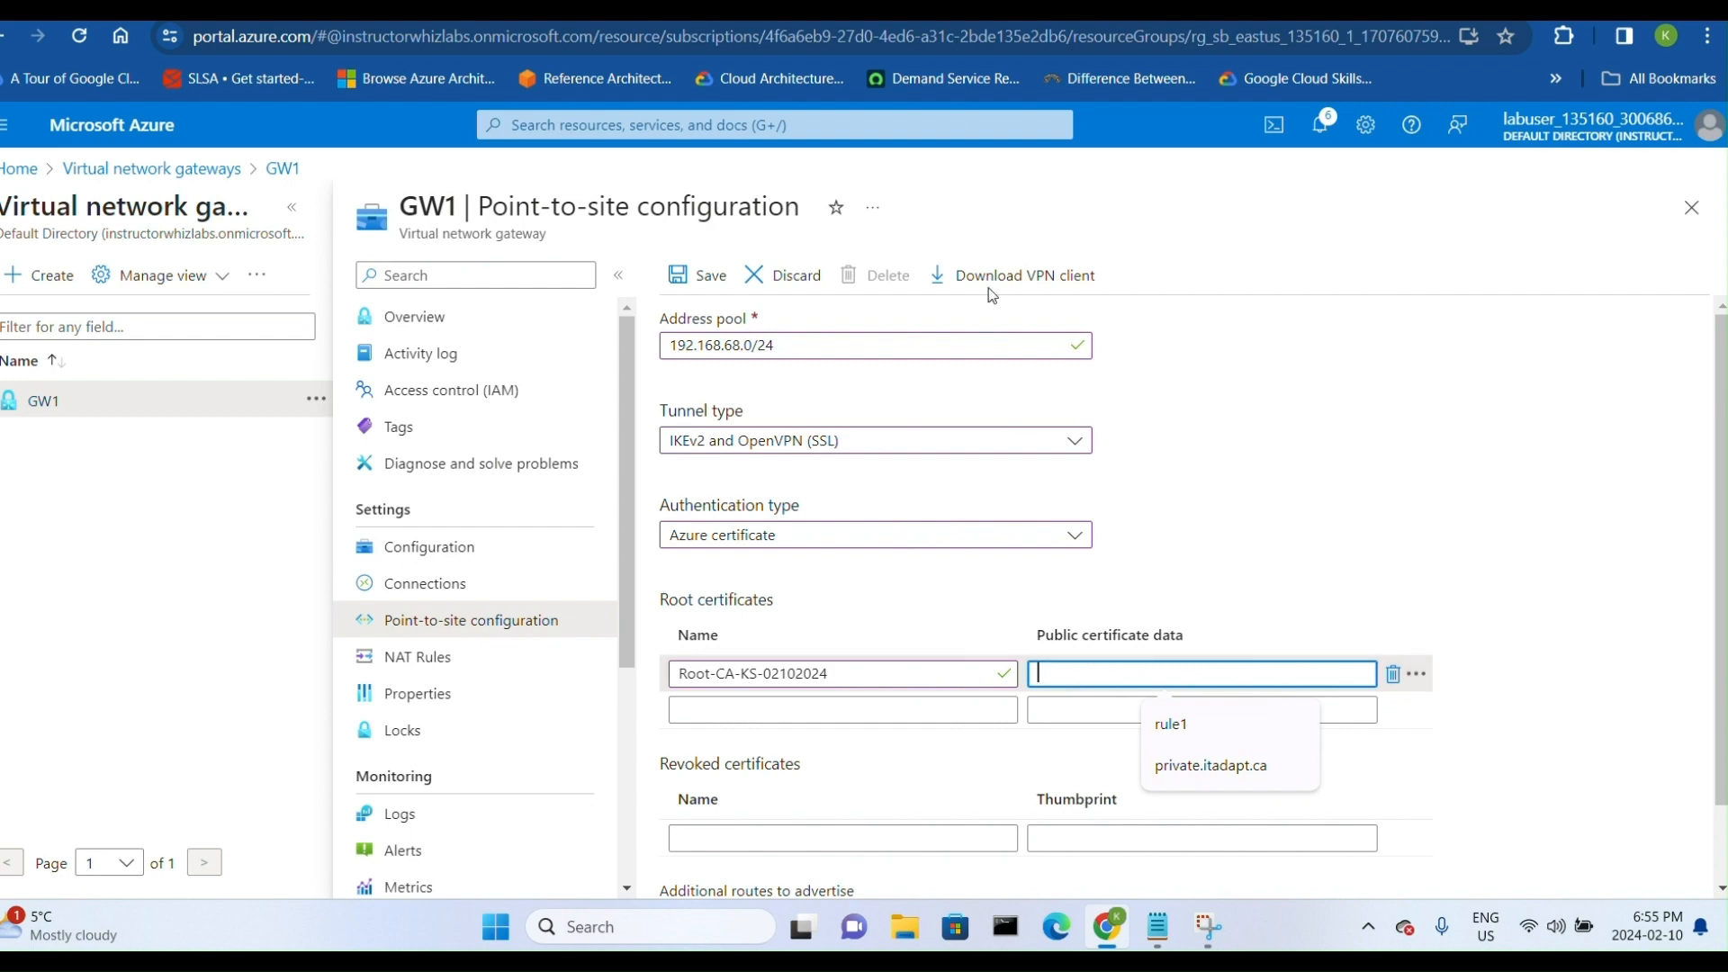
- Read the Microsoft Learn instructions on creating a self-signed root certificate and generating a client certificate with PowerShell
{"action": "left_click", "coordinate": [1035, 11]}
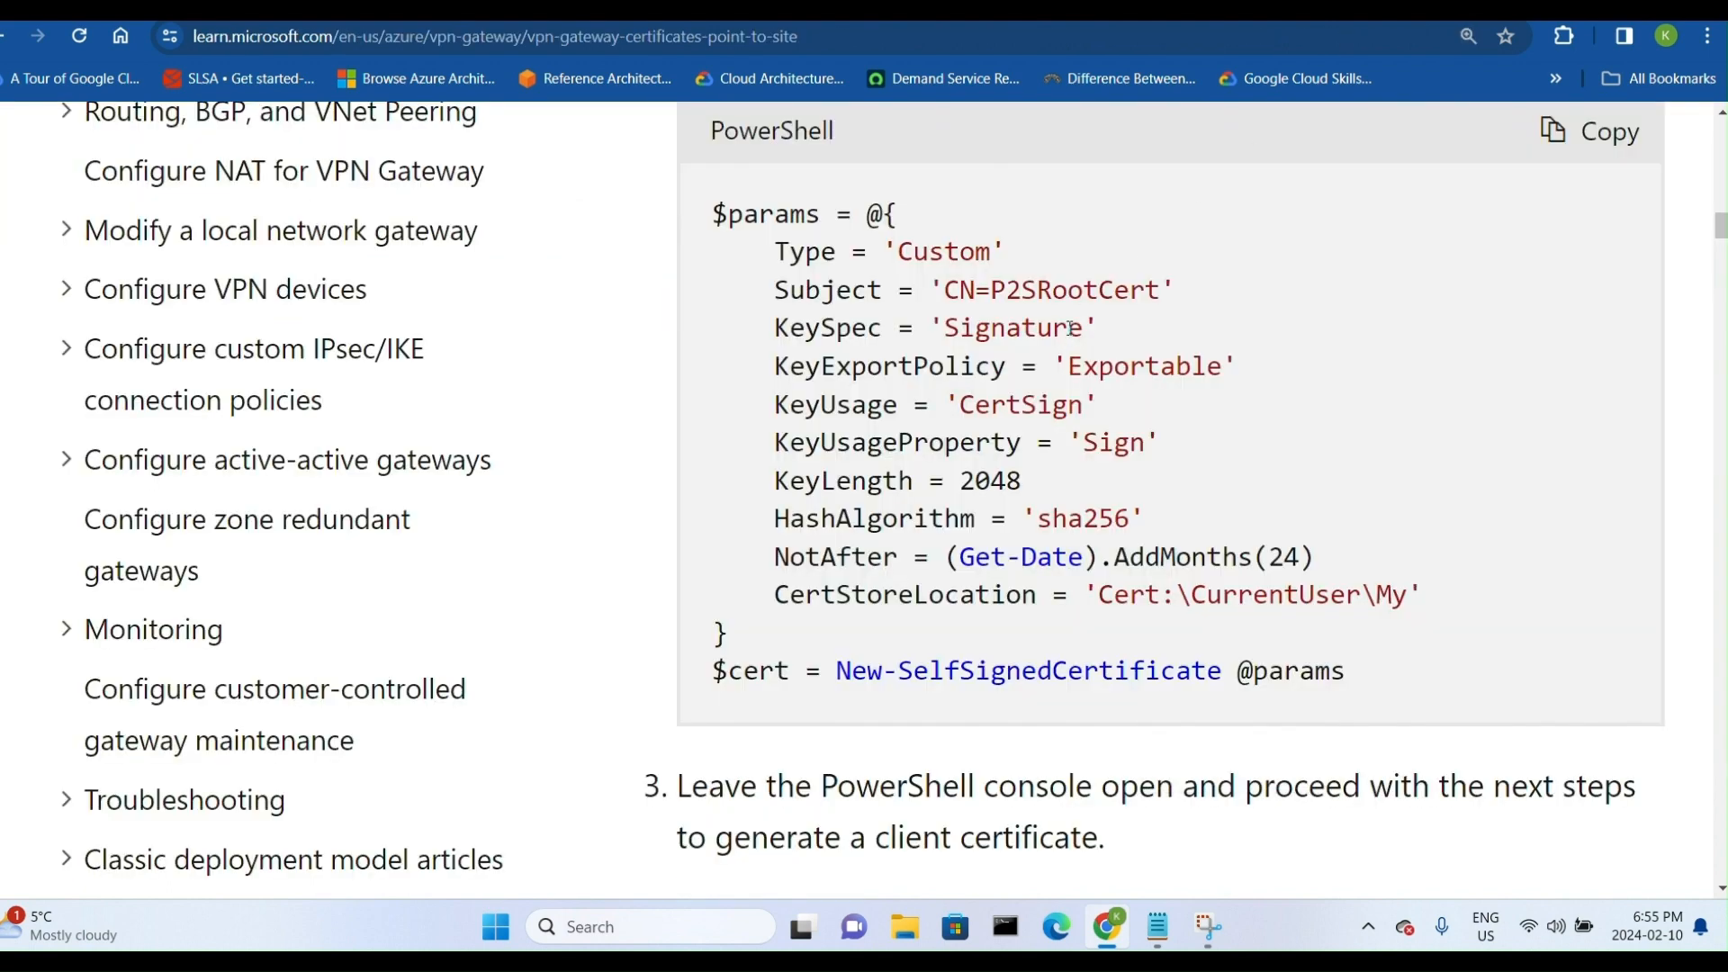
{"action": "scroll", "coordinate": [1069, 329], "scroll_direction": "up", "scroll_amount": 3}
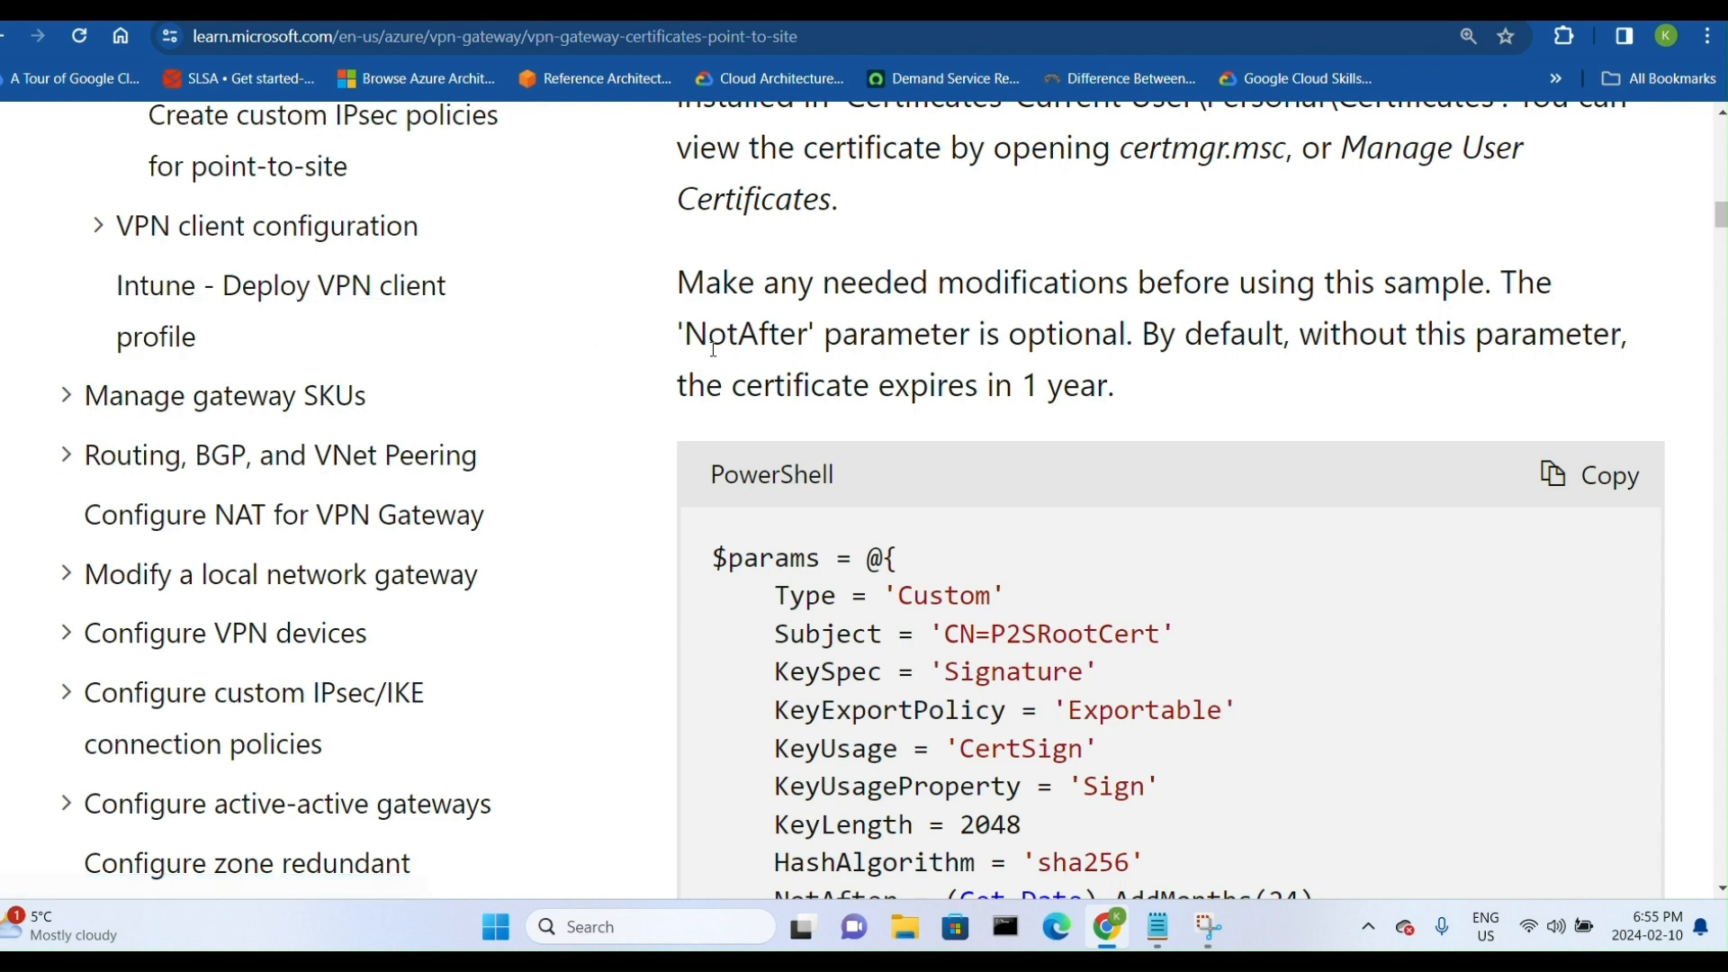
{"action": "scroll", "coordinate": [711, 315], "scroll_direction": "down", "scroll_amount": 3}
{"action": "scroll", "coordinate": [710, 306], "scroll_direction": "up", "scroll_amount": 1}
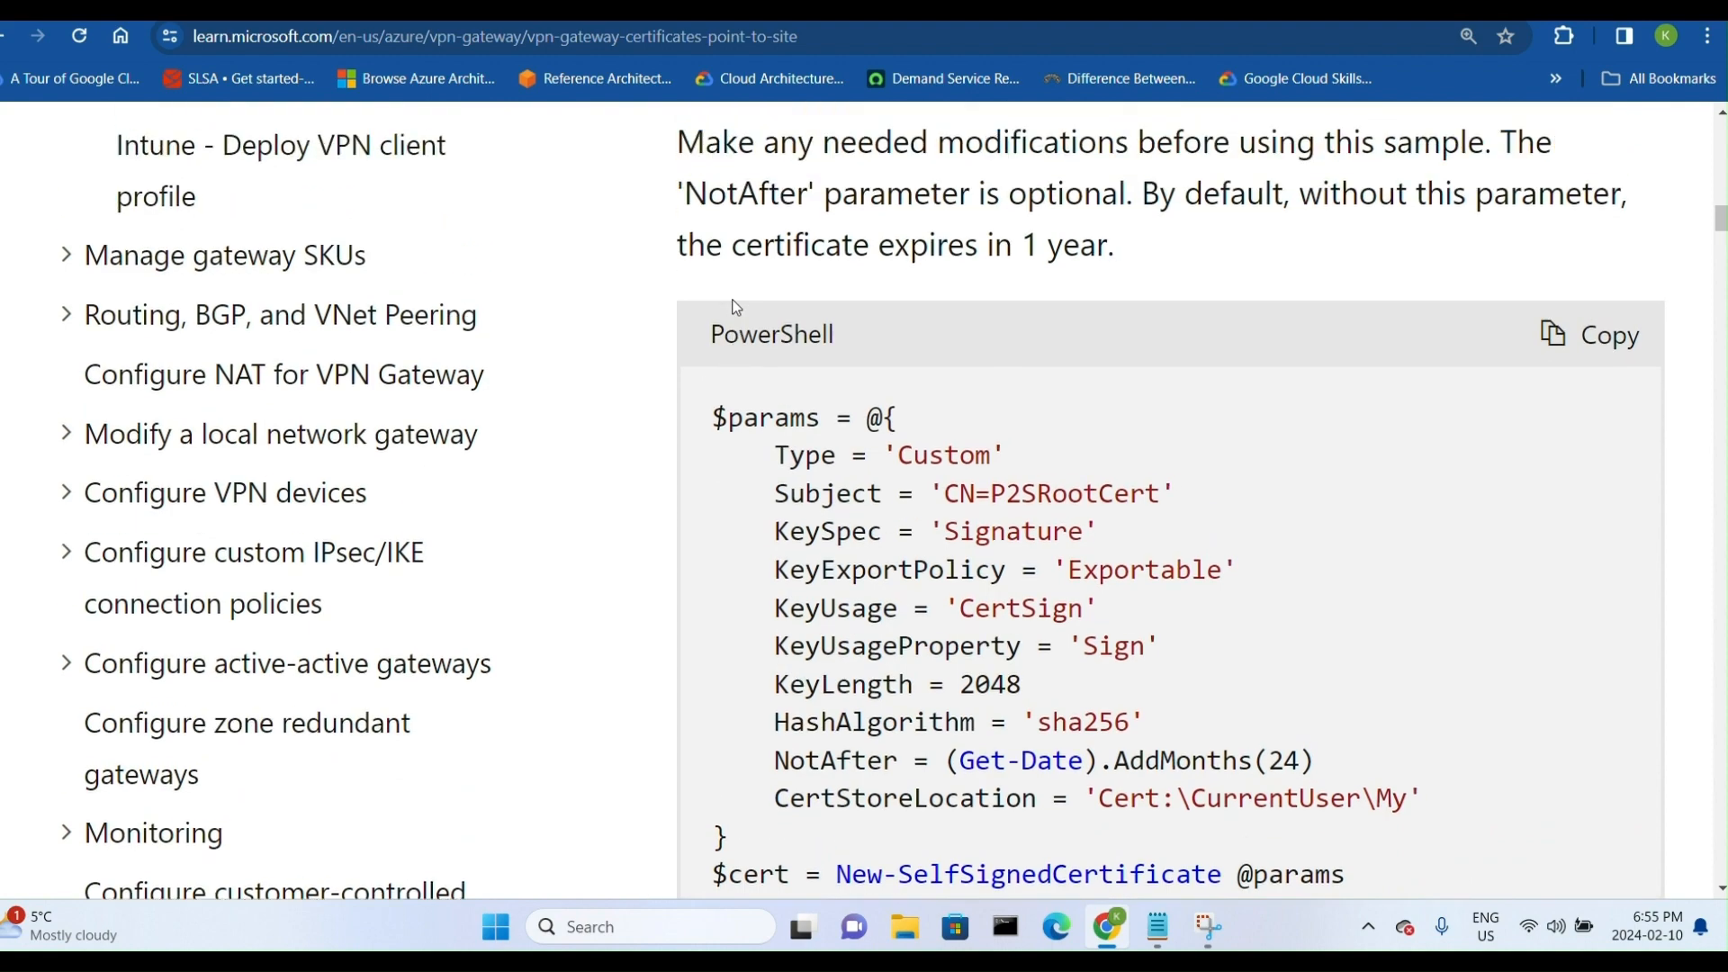
{"action": "scroll", "coordinate": [834, 472], "scroll_direction": "down", "scroll_amount": 1}
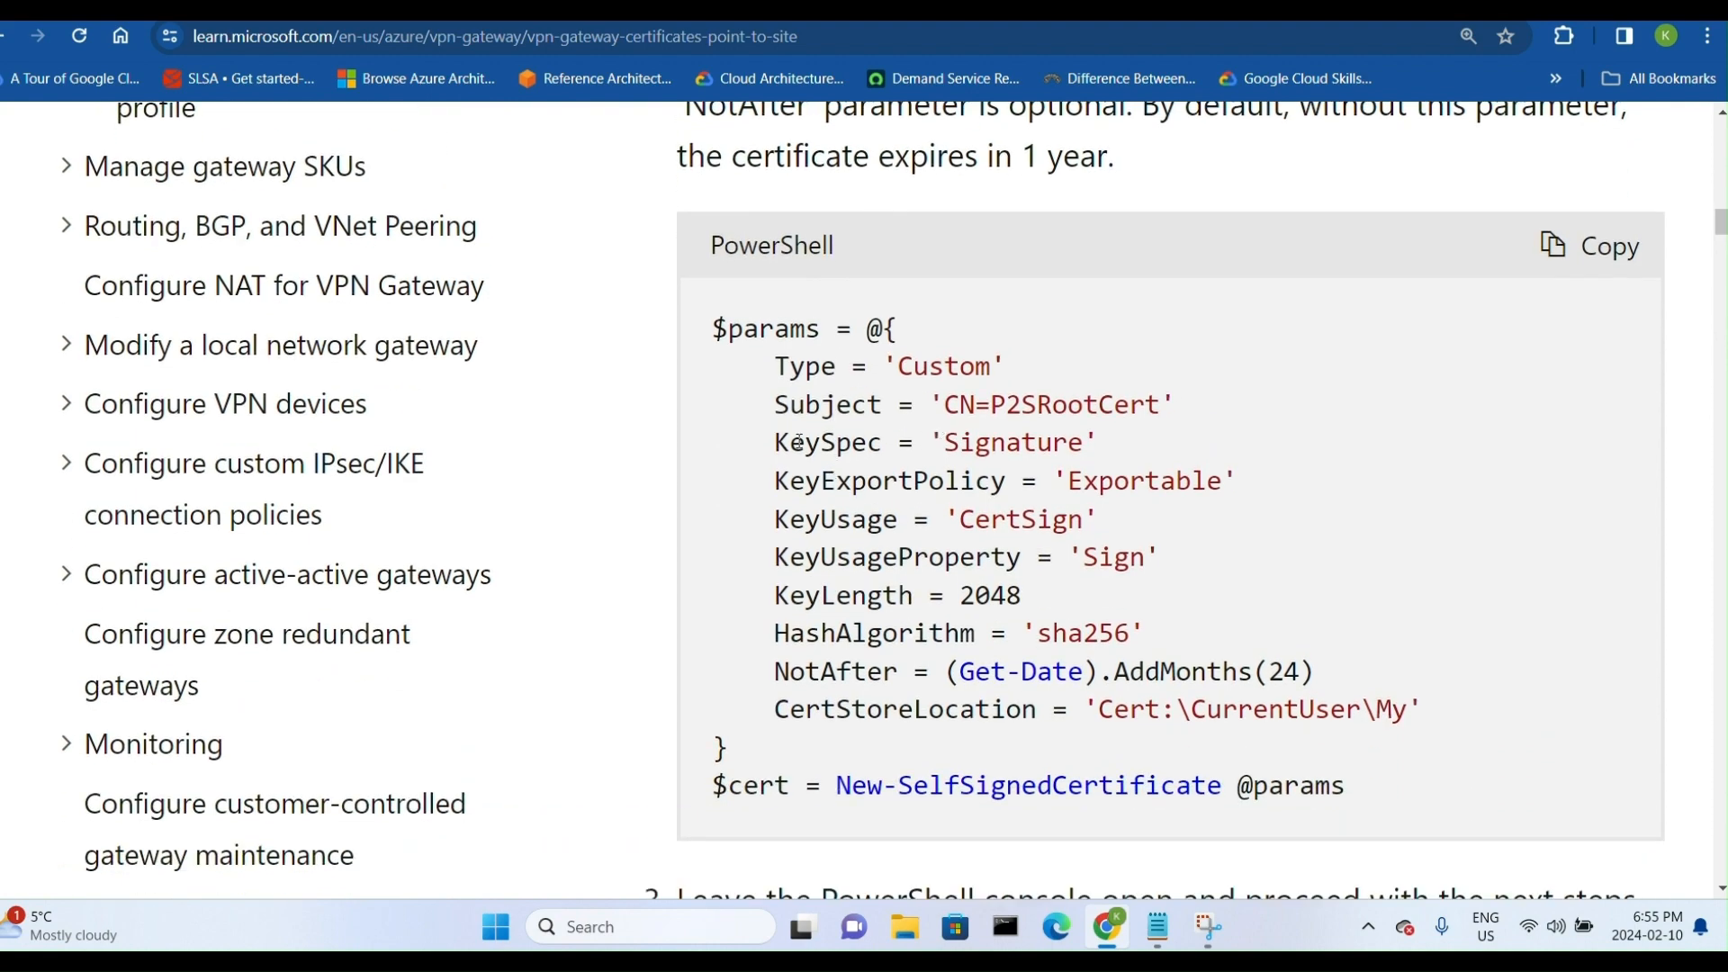
{"action": "scroll", "coordinate": [878, 472], "scroll_direction": "up", "scroll_amount": 8}
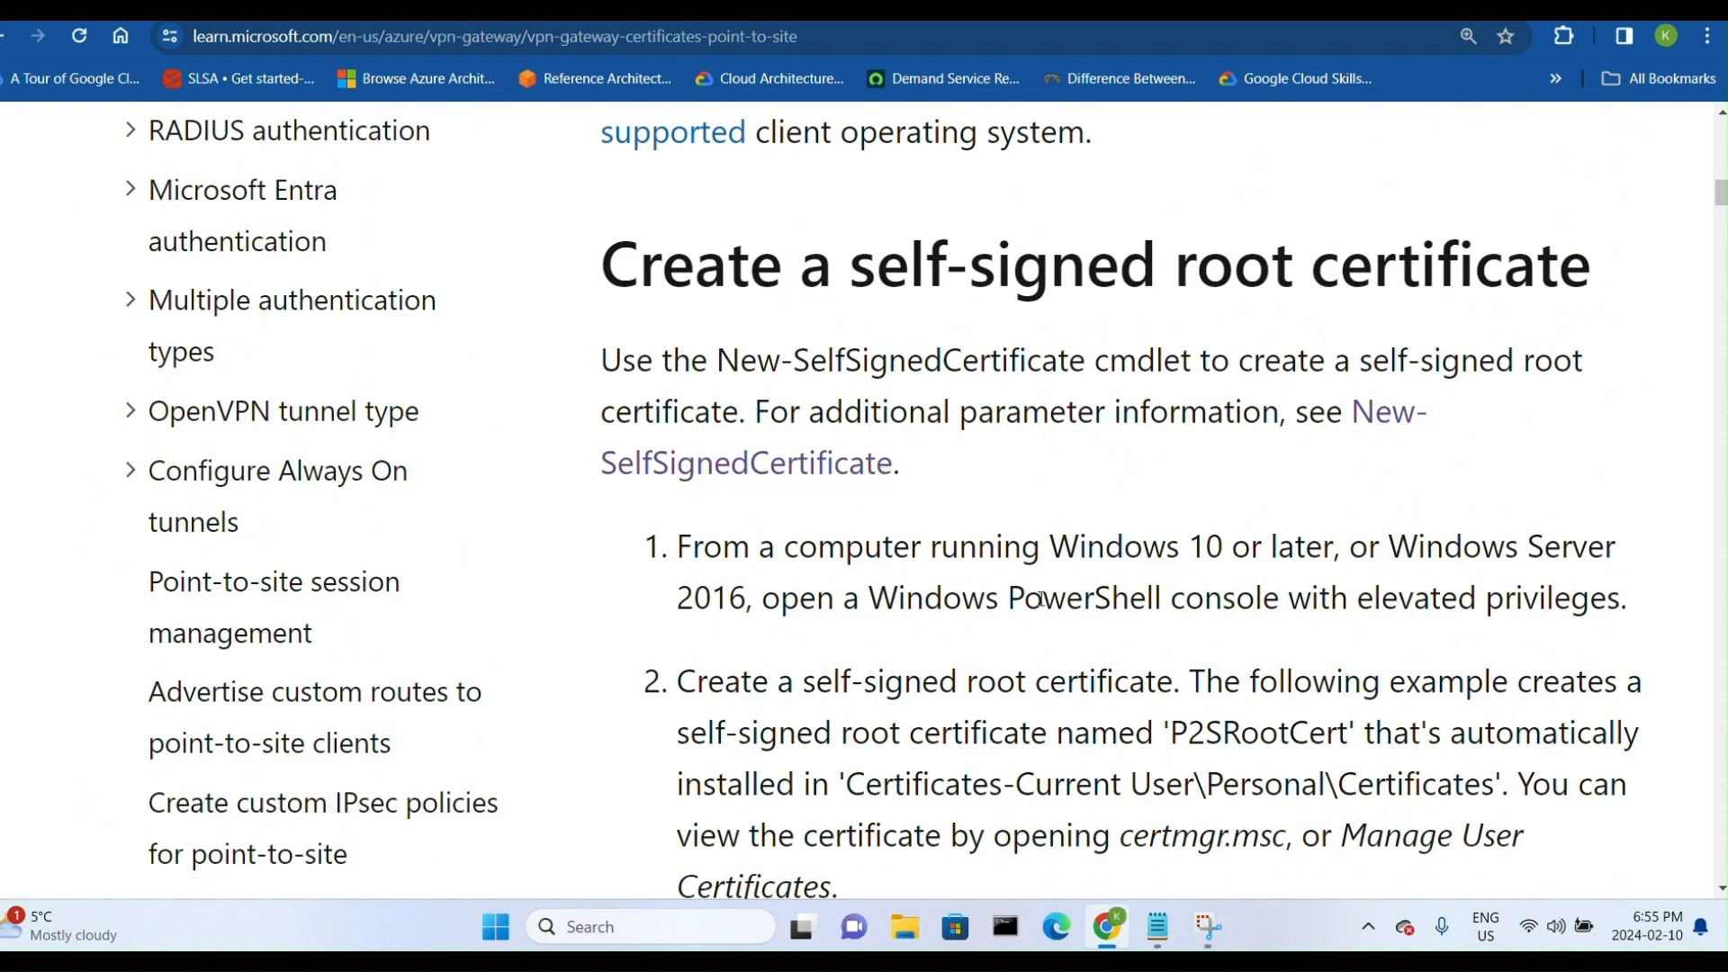
{"action": "scroll", "coordinate": [1032, 595], "scroll_direction": "down", "scroll_amount": 12}
{"action": "scroll", "coordinate": [1032, 595], "scroll_direction": "down", "scroll_amount": 5}
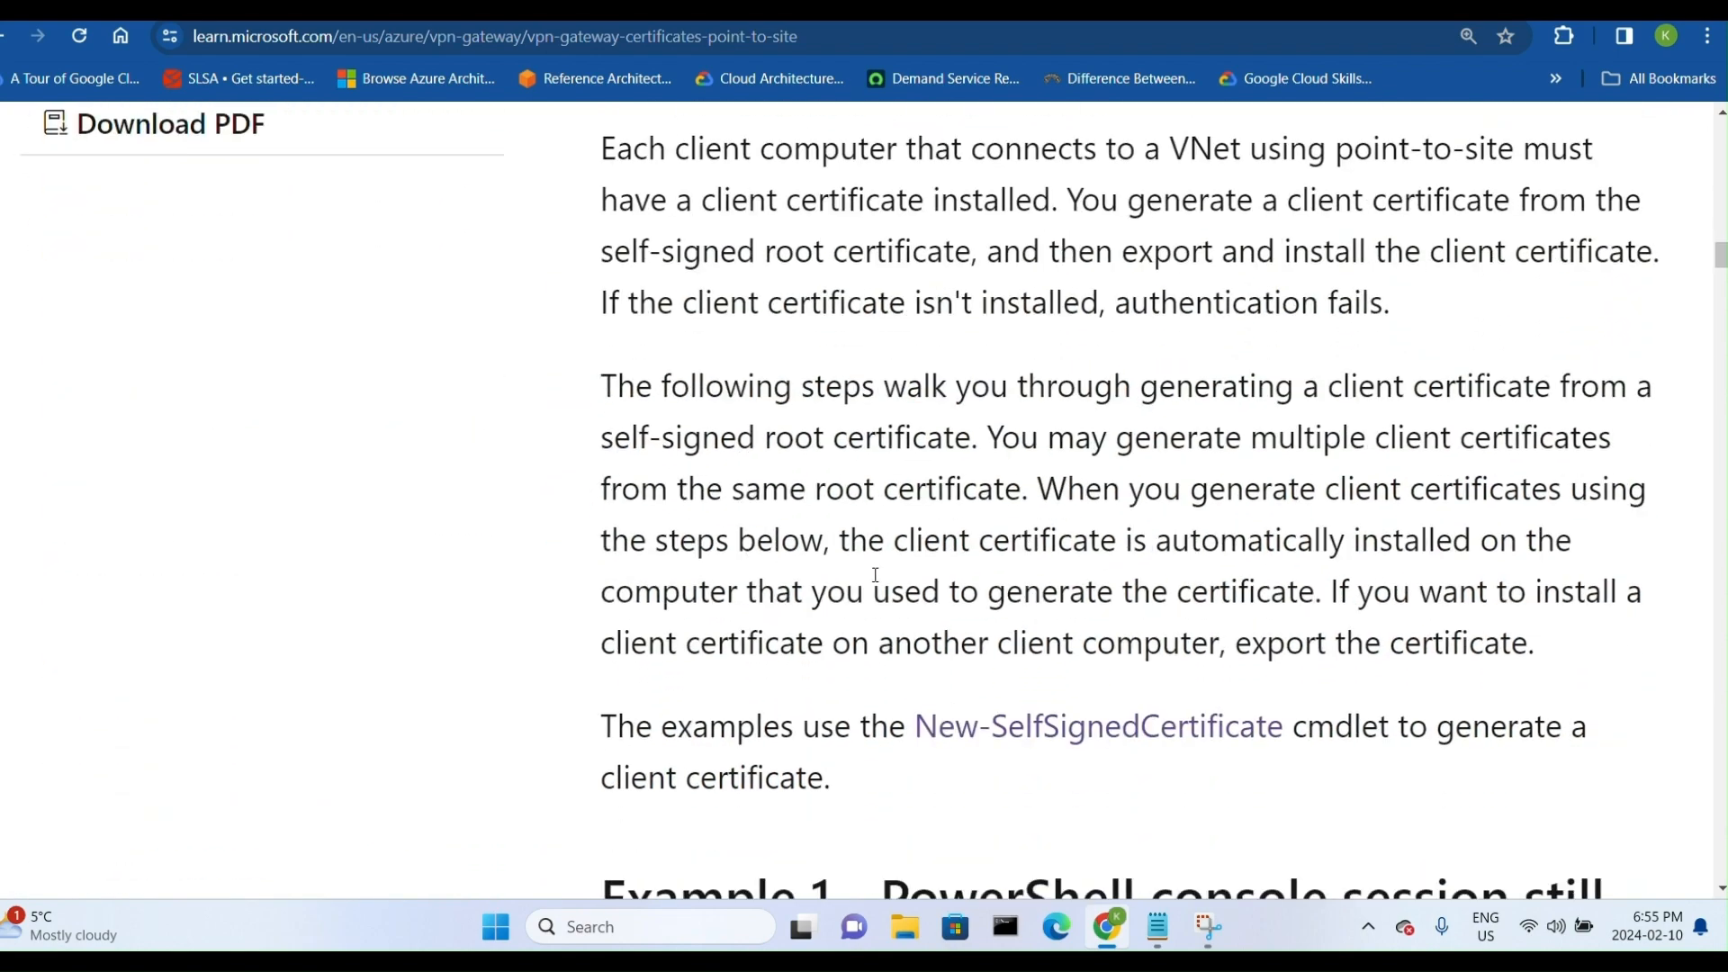
{"action": "scroll", "coordinate": [872, 571], "scroll_direction": "up", "scroll_amount": 3}
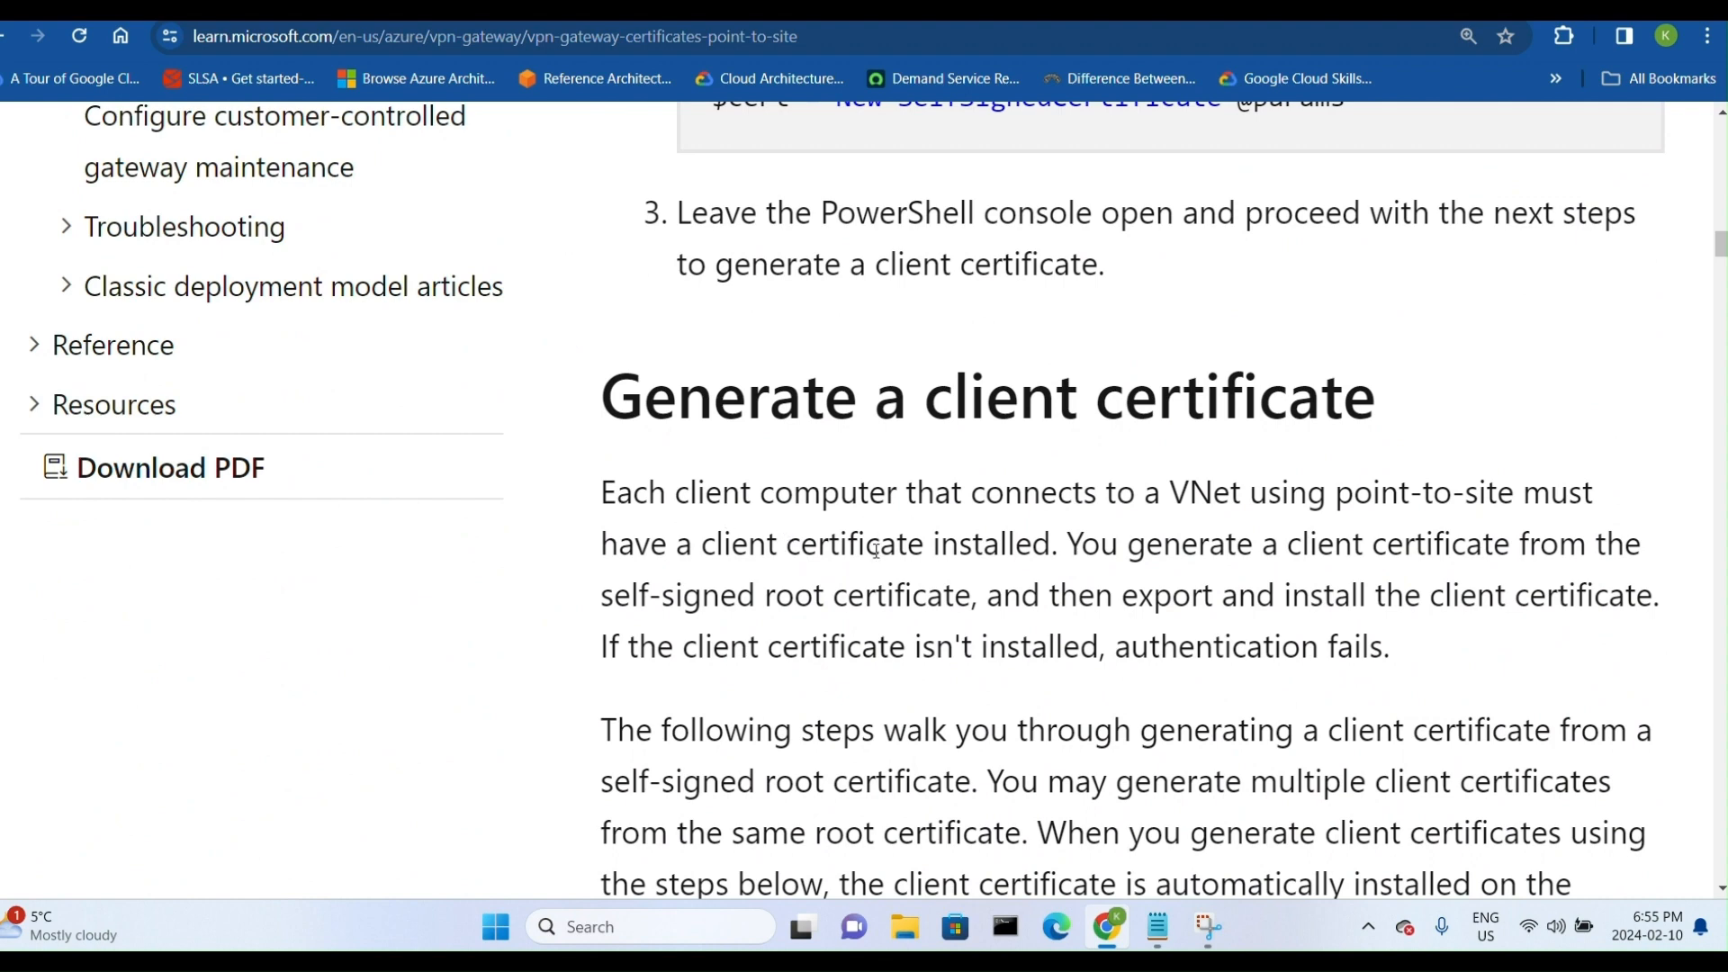
- Switch to the Windows user certificate manager and list the certificates in the current user's Personal store
{"action": "left_click", "coordinate": [702, 928]}
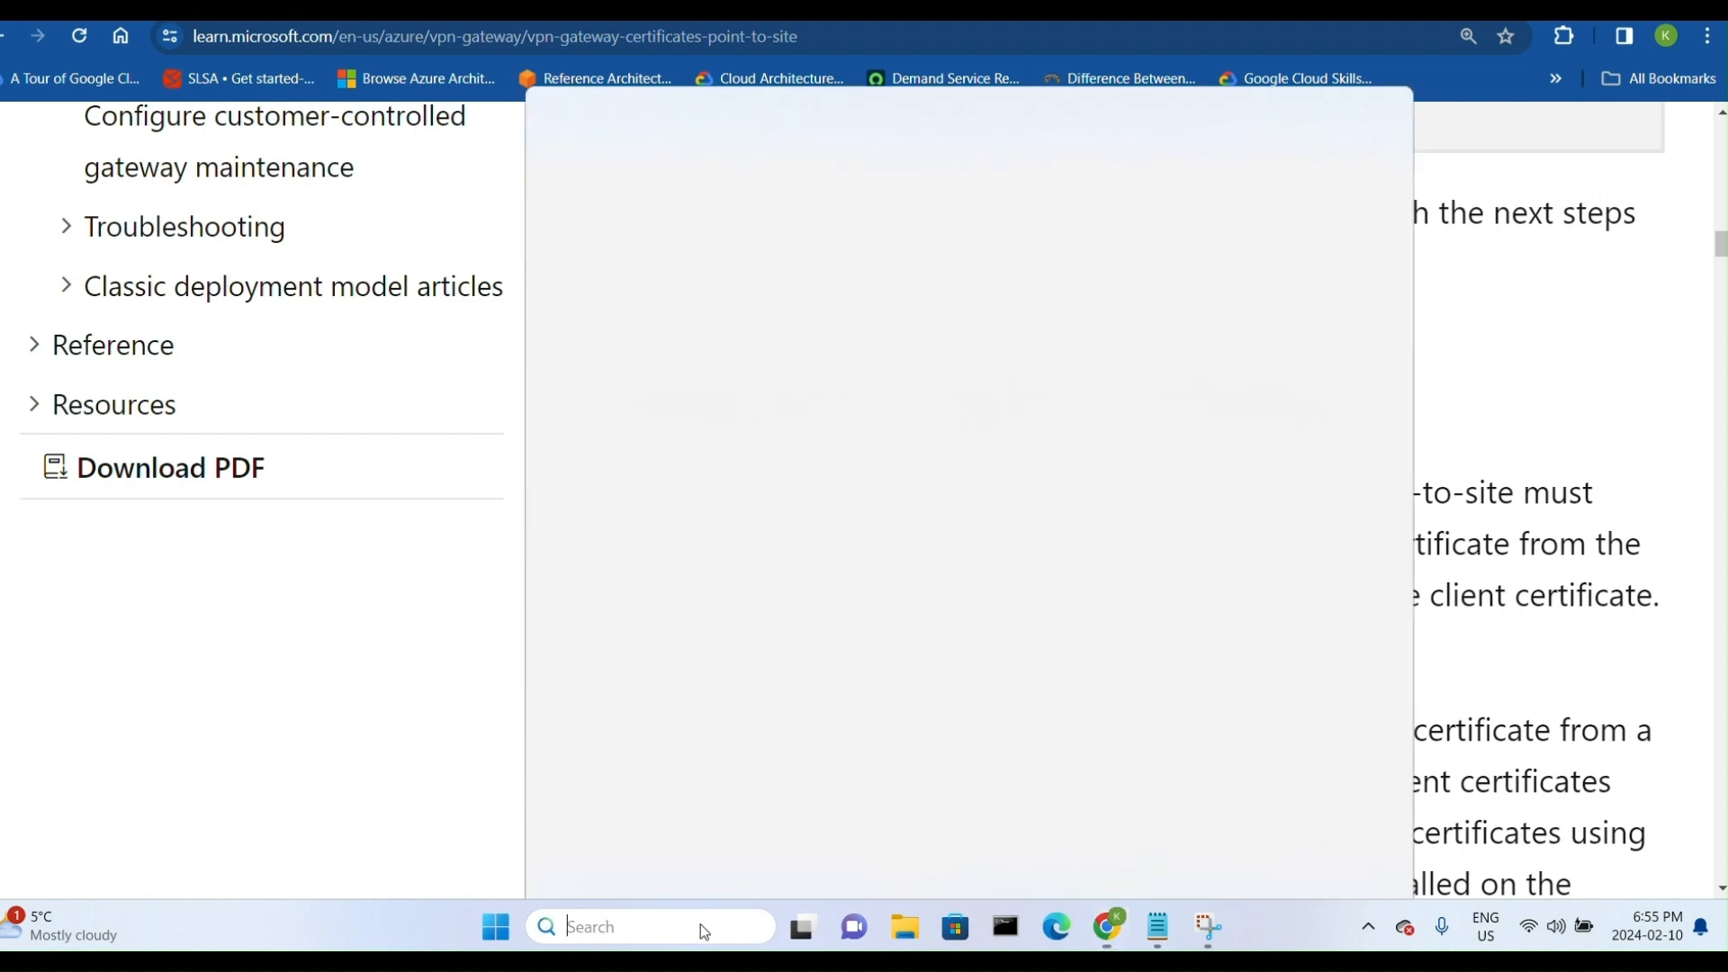
{"action": "type", "text": "certif"}
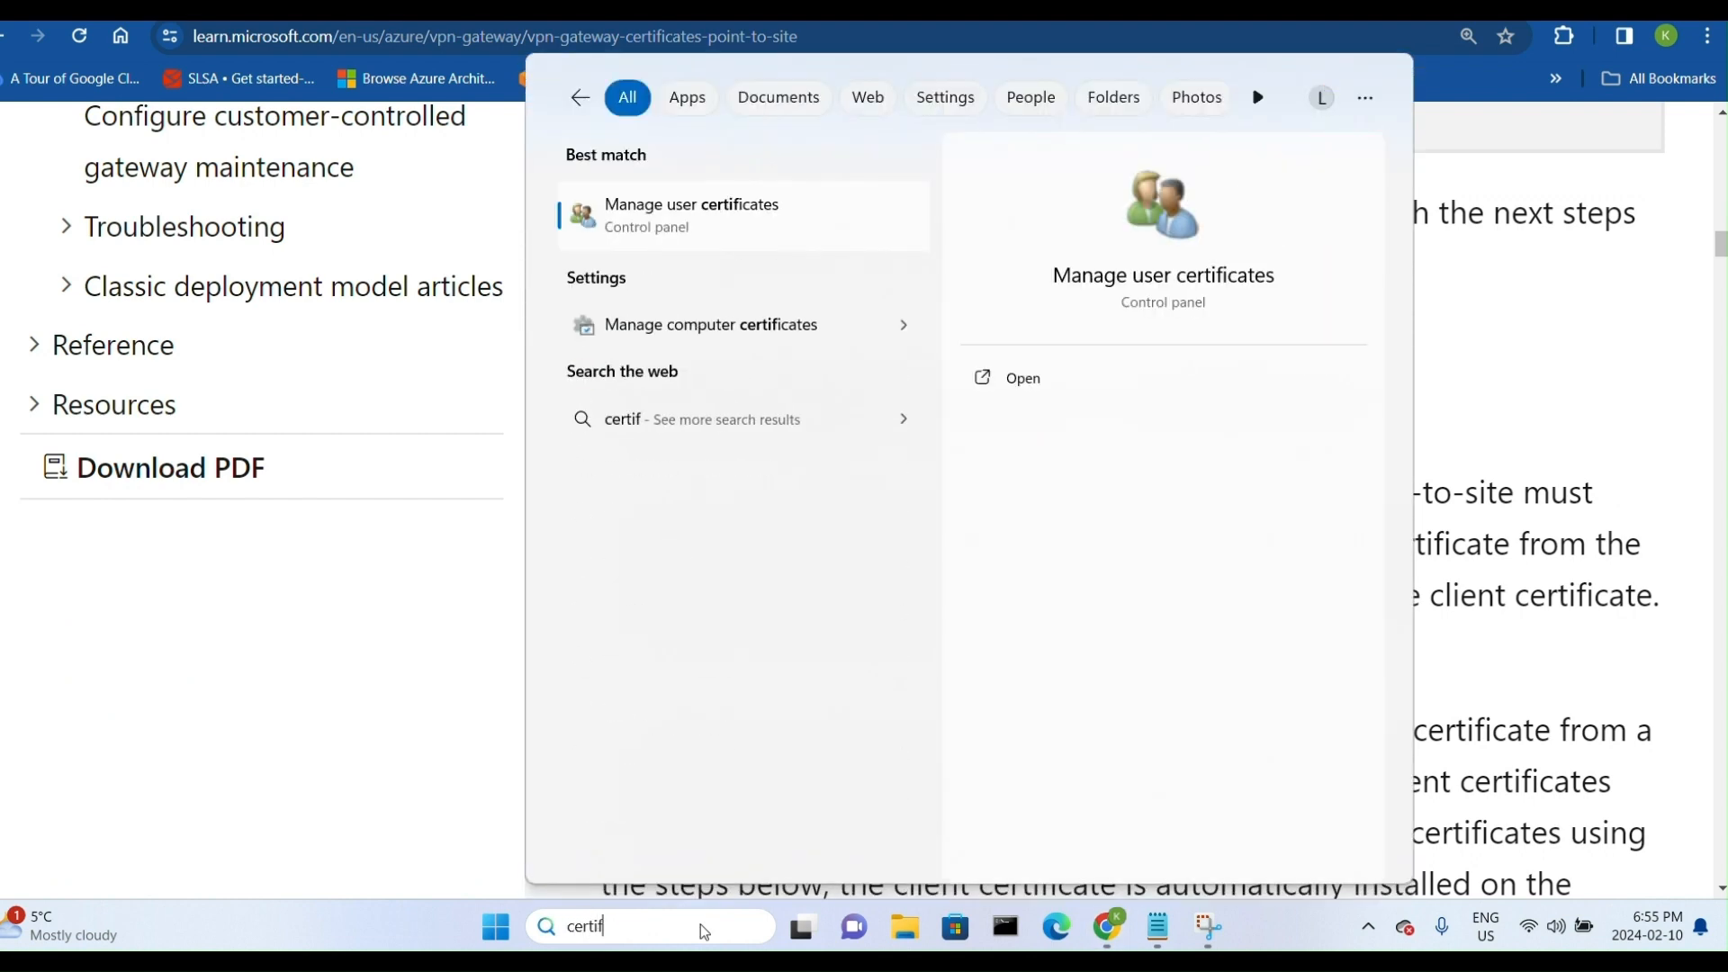
{"action": "left_click", "coordinate": [726, 207]}
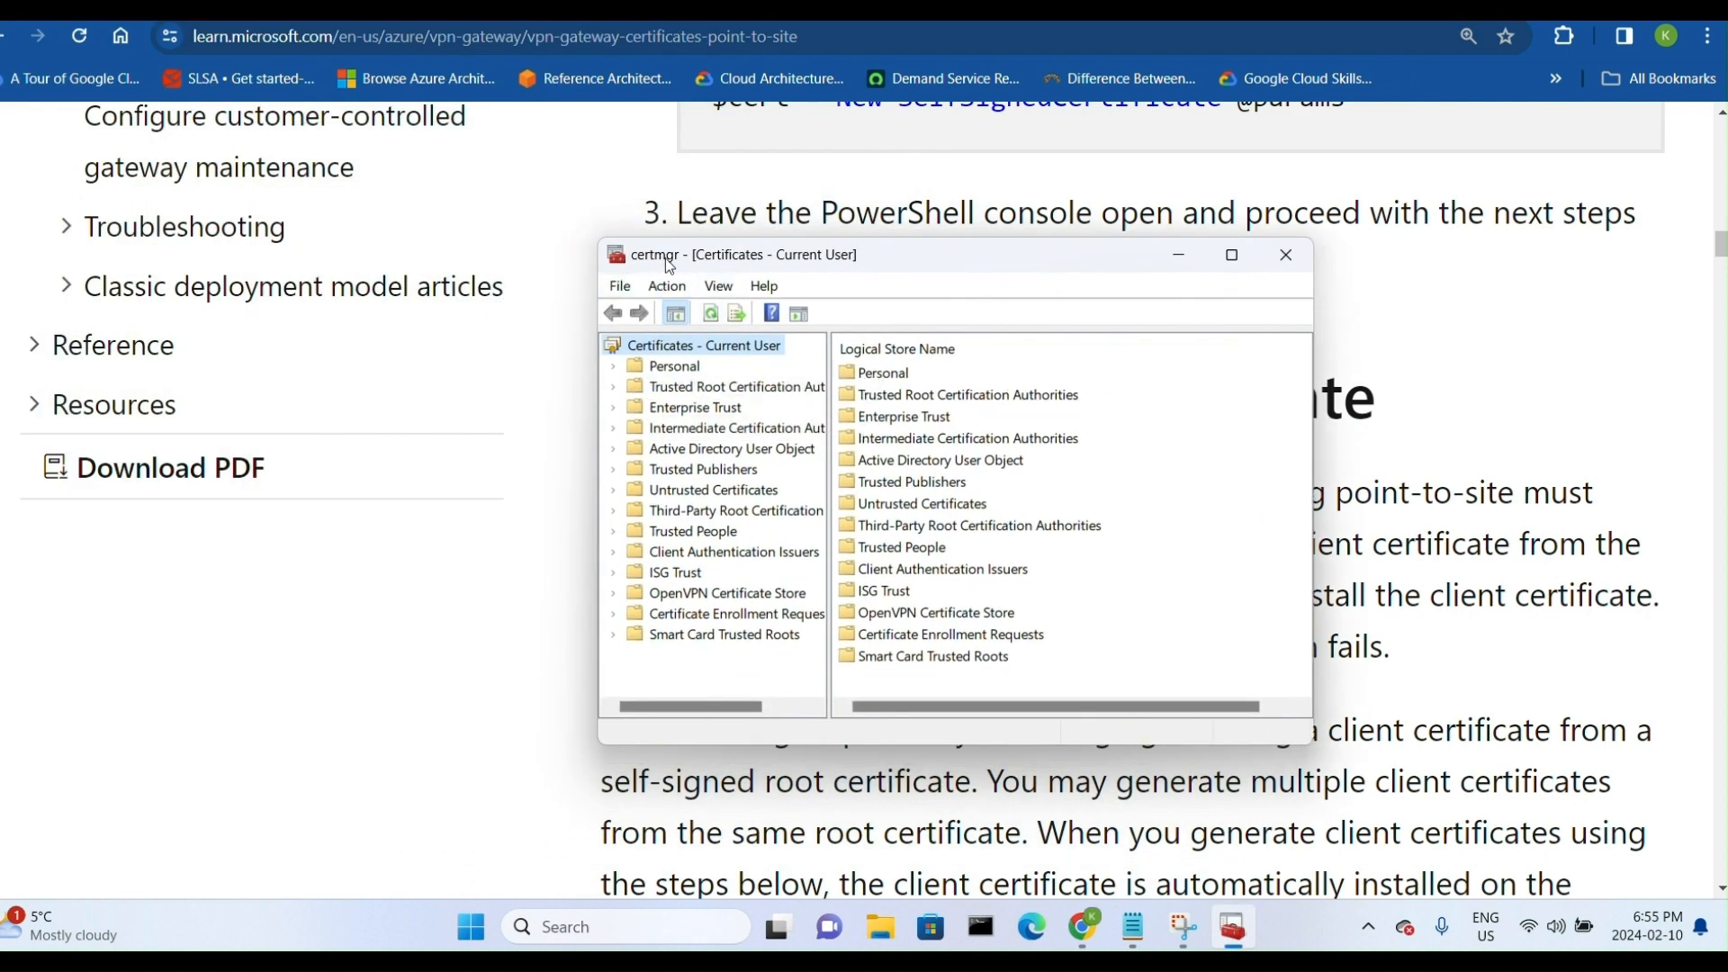
{"action": "left_click", "coordinate": [613, 366]}
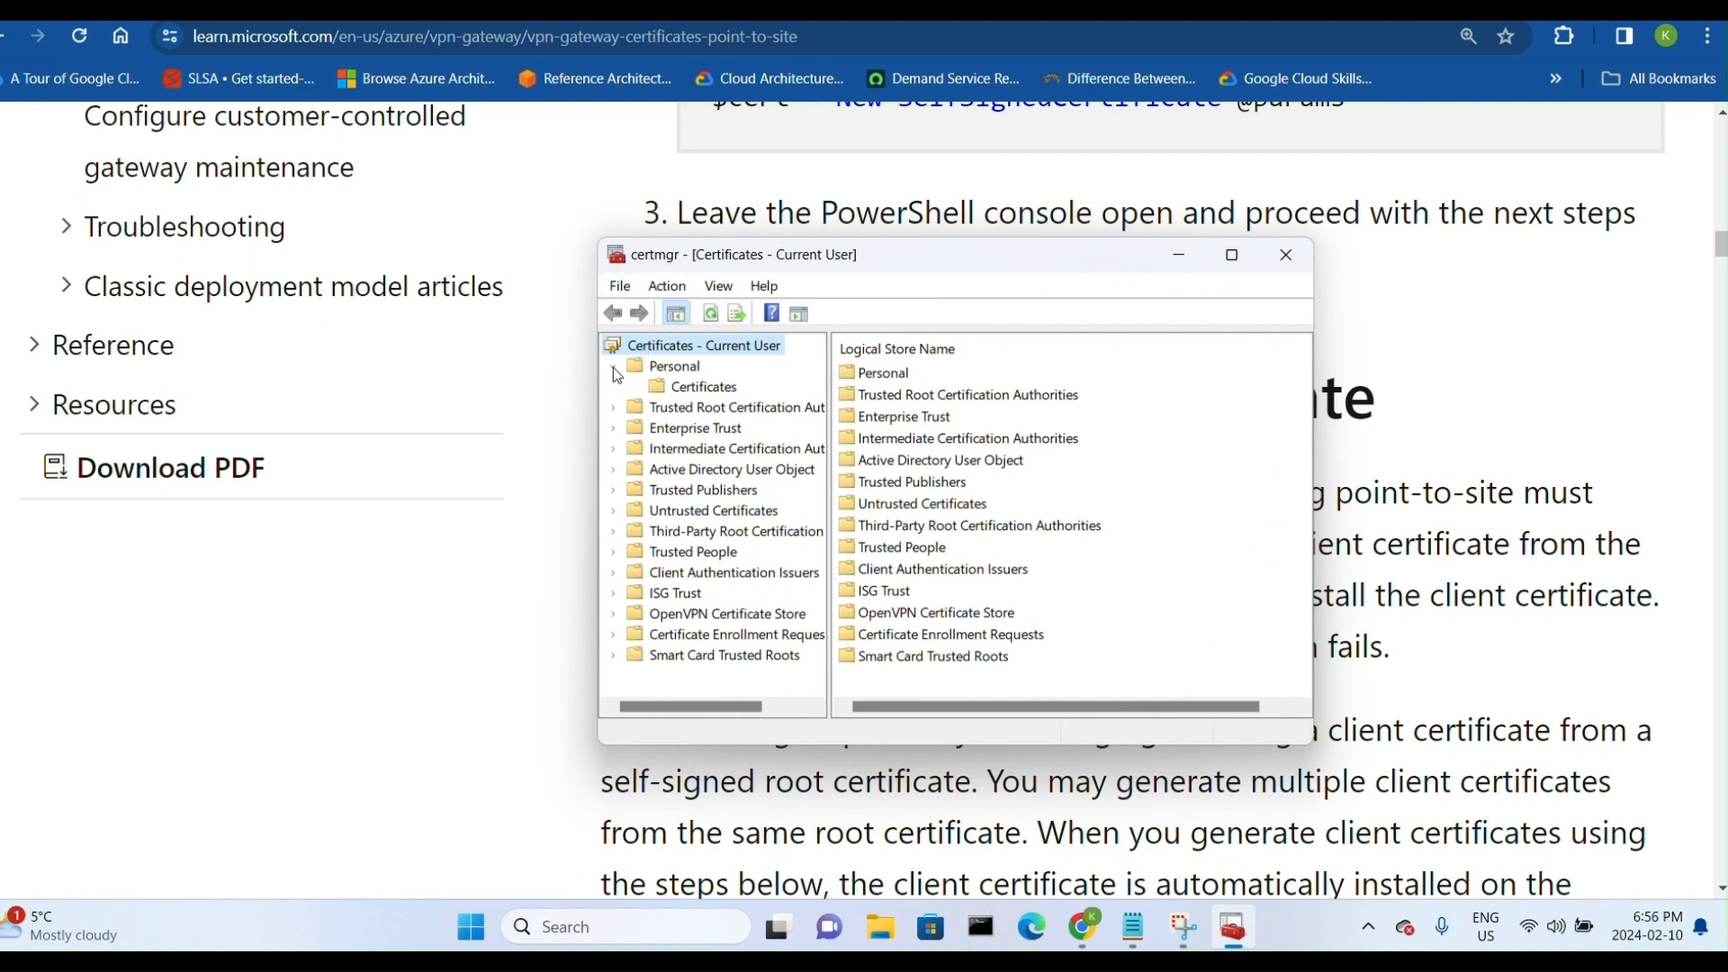
{"action": "left_click", "coordinate": [686, 383]}
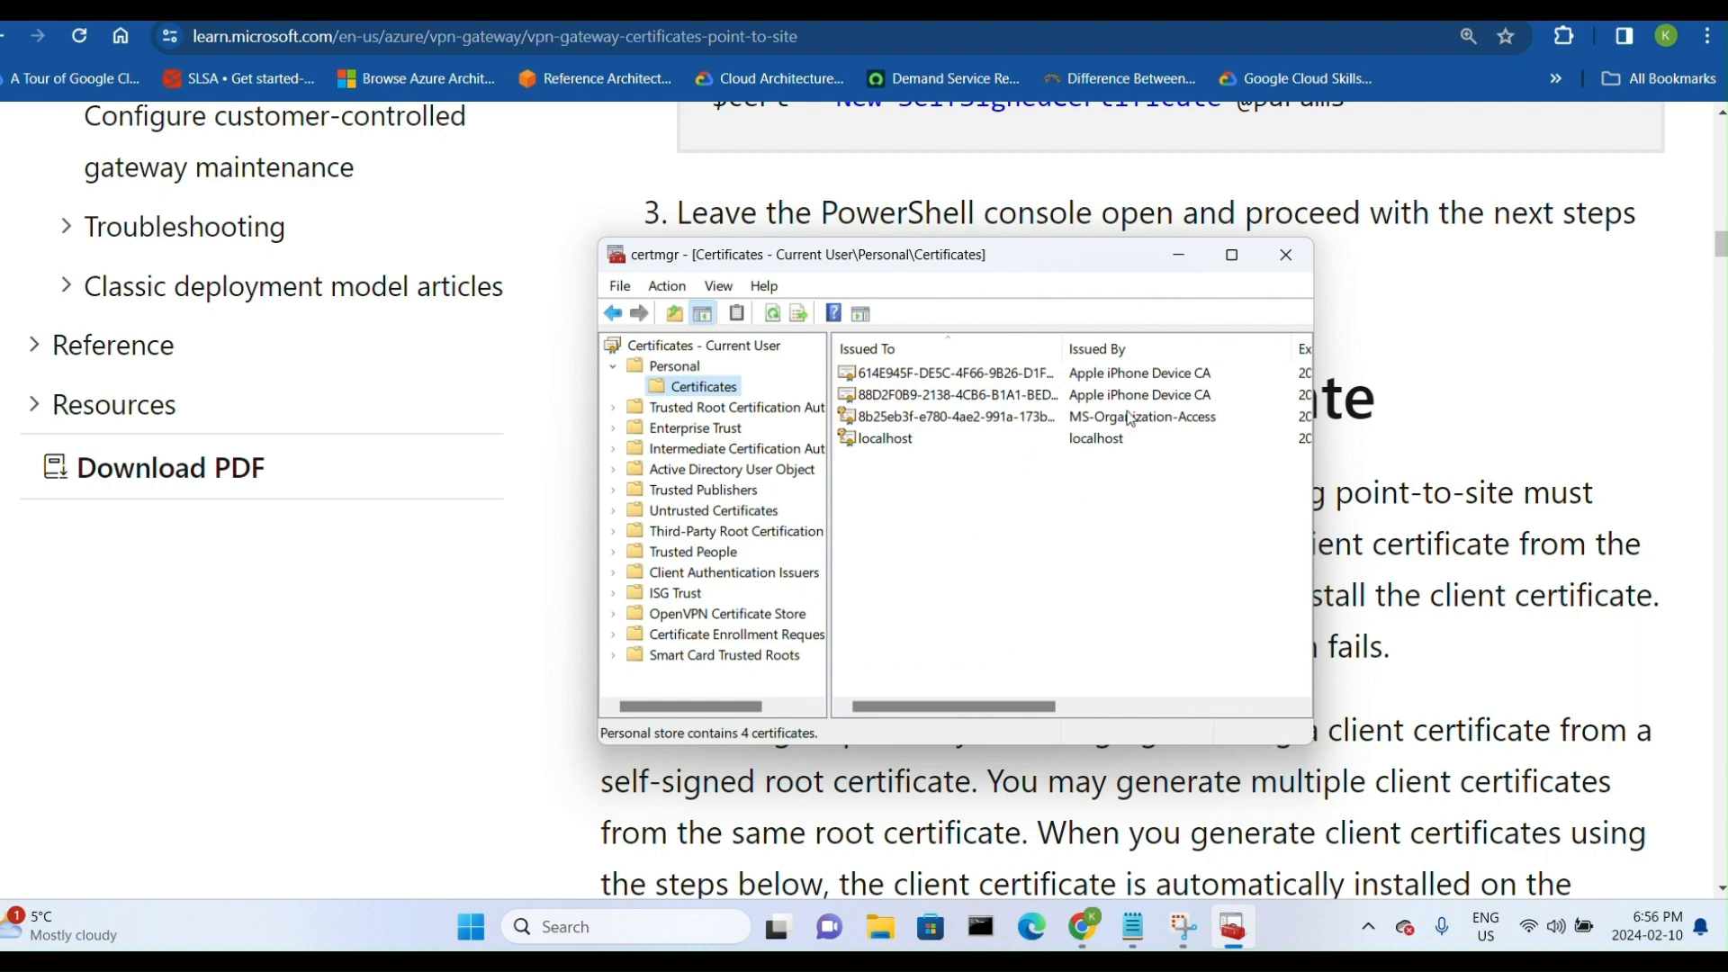
- Minimize the certificate manager and open a Windows PowerShell console
{"action": "left_click", "coordinate": [1175, 257]}
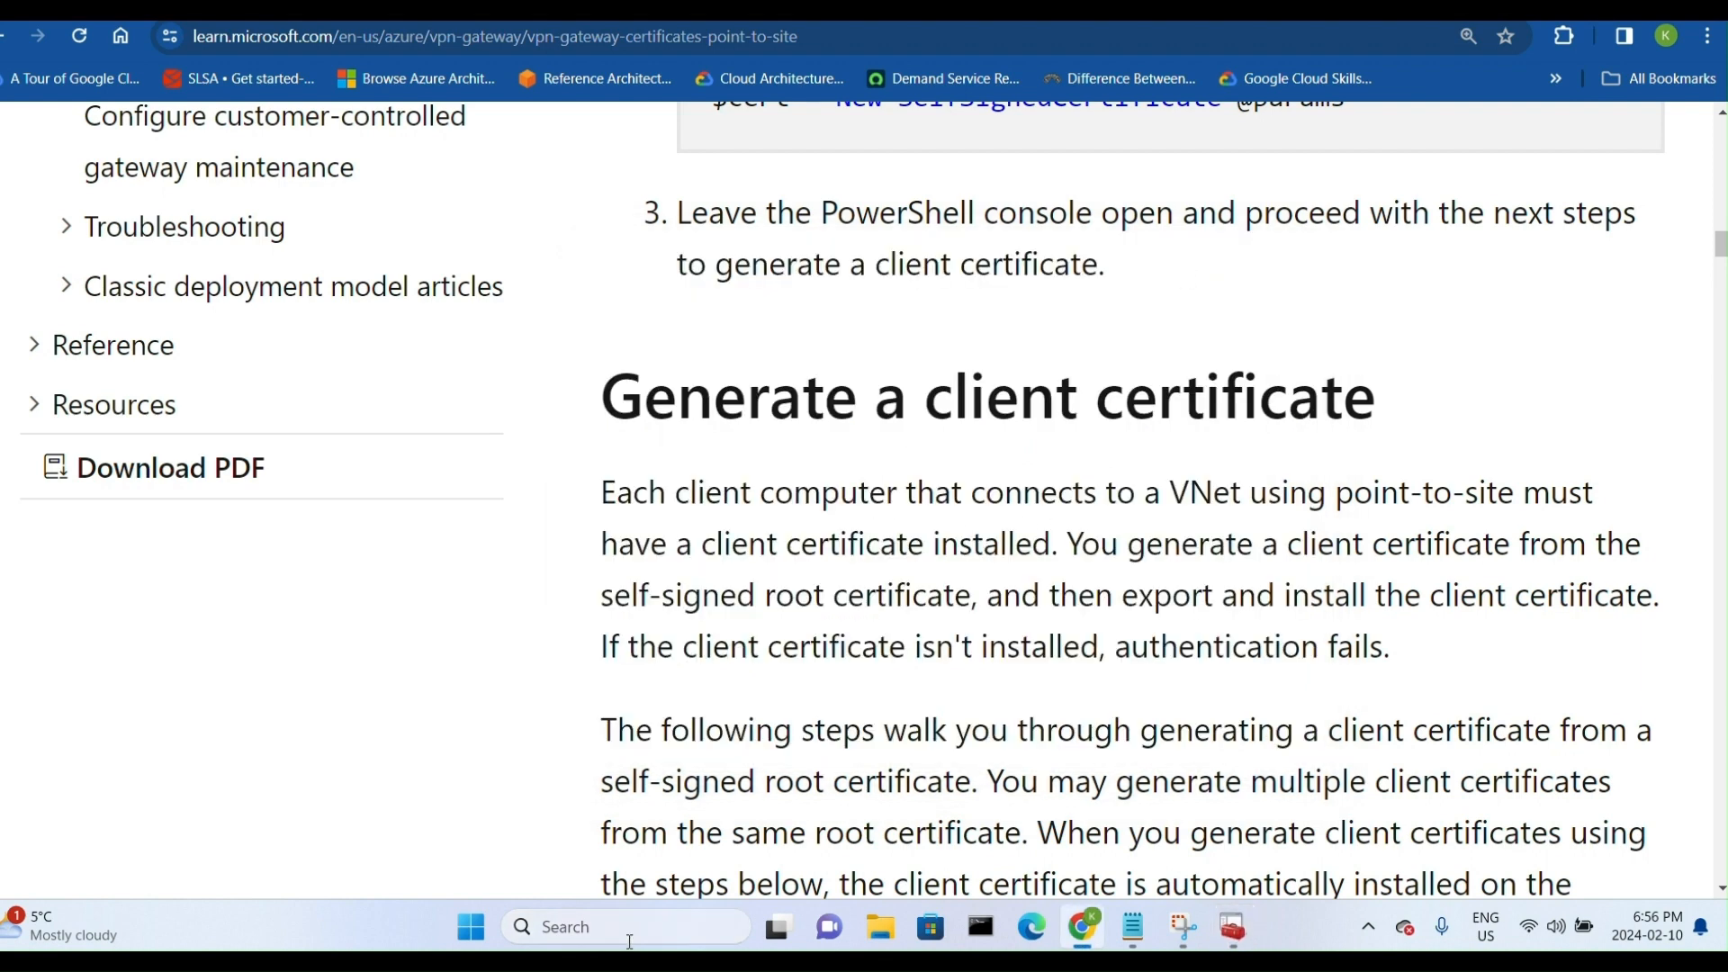
{"action": "left_click", "coordinate": [630, 927]}
{"action": "type", "text": "power"}
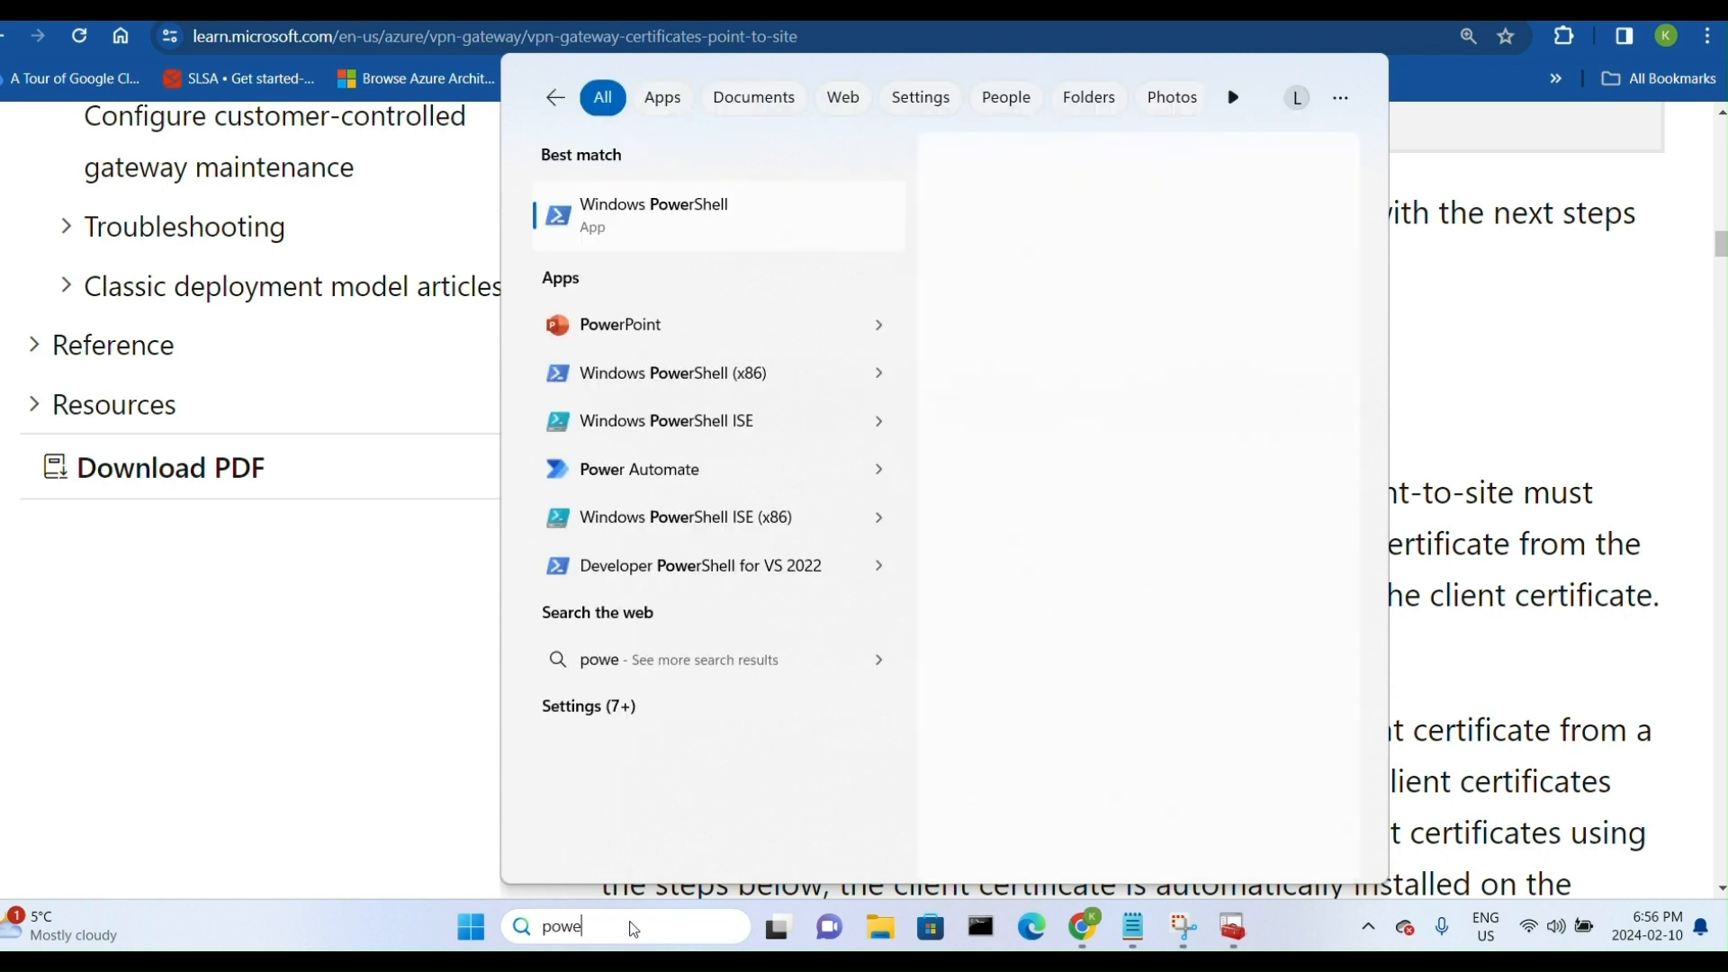
{"action": "left_click", "coordinate": [667, 239]}
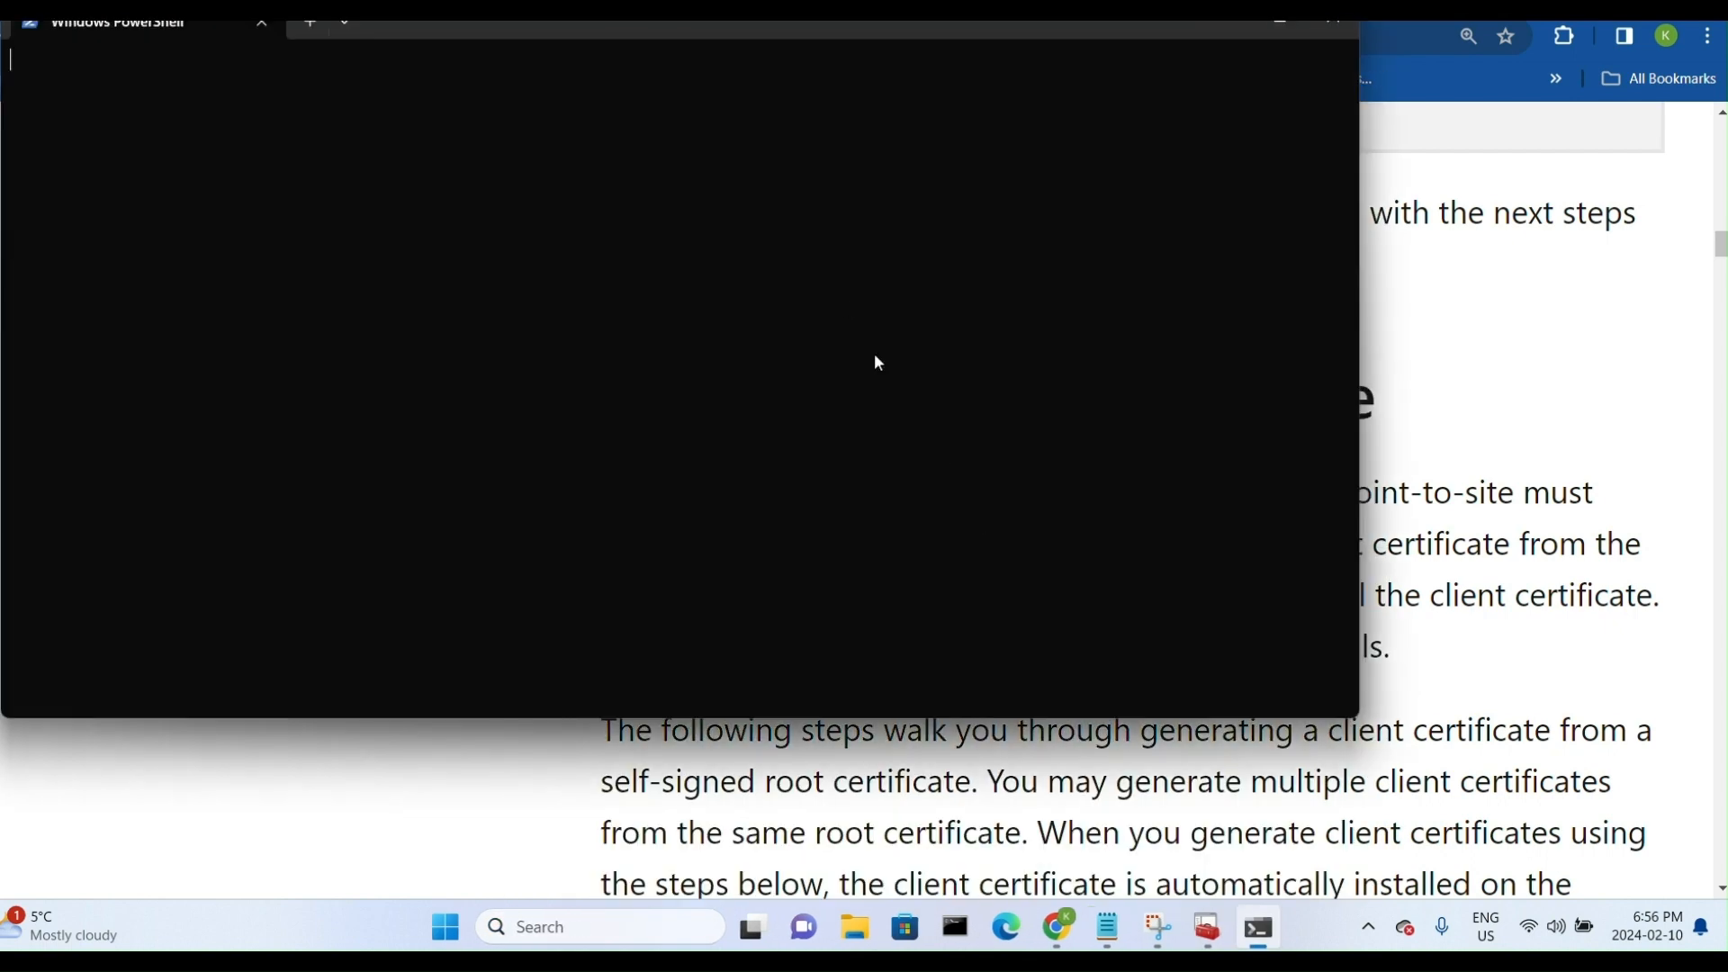
{"action": "left_click_drag", "start_coordinate": [1144, 54], "coordinate": [1239, 118]}
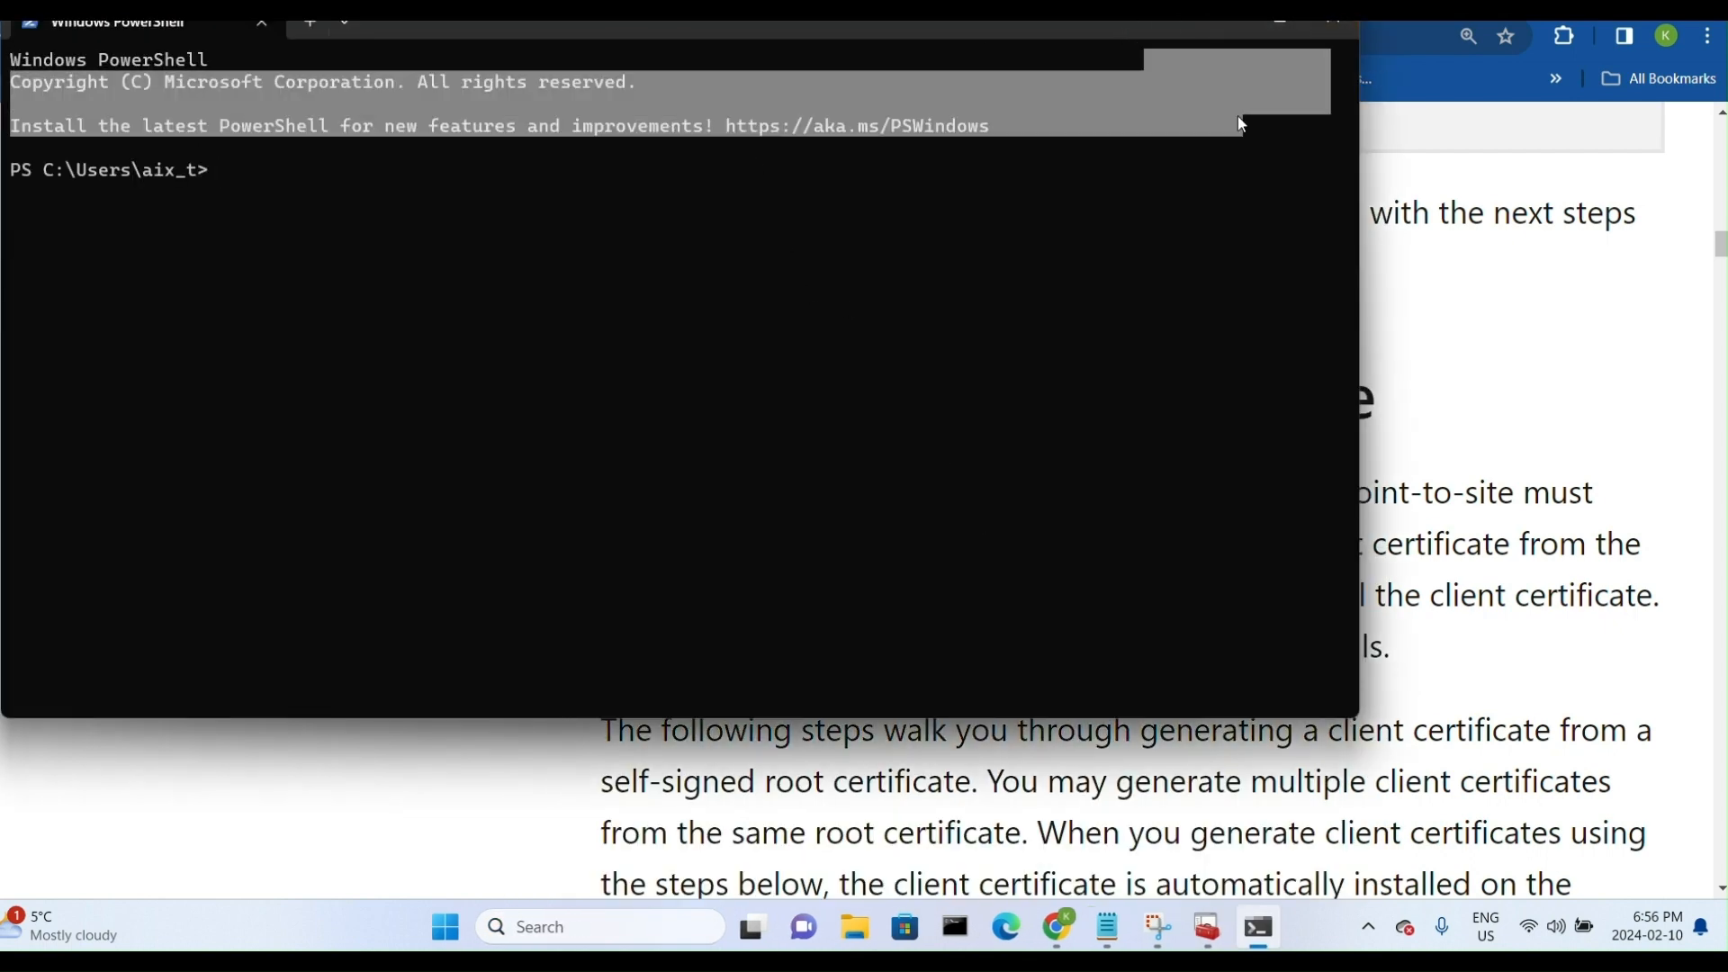
{"action": "left_click", "coordinate": [1047, 165]}
{"action": "left_click_drag", "start_coordinate": [1111, 30], "coordinate": [1186, 171]}
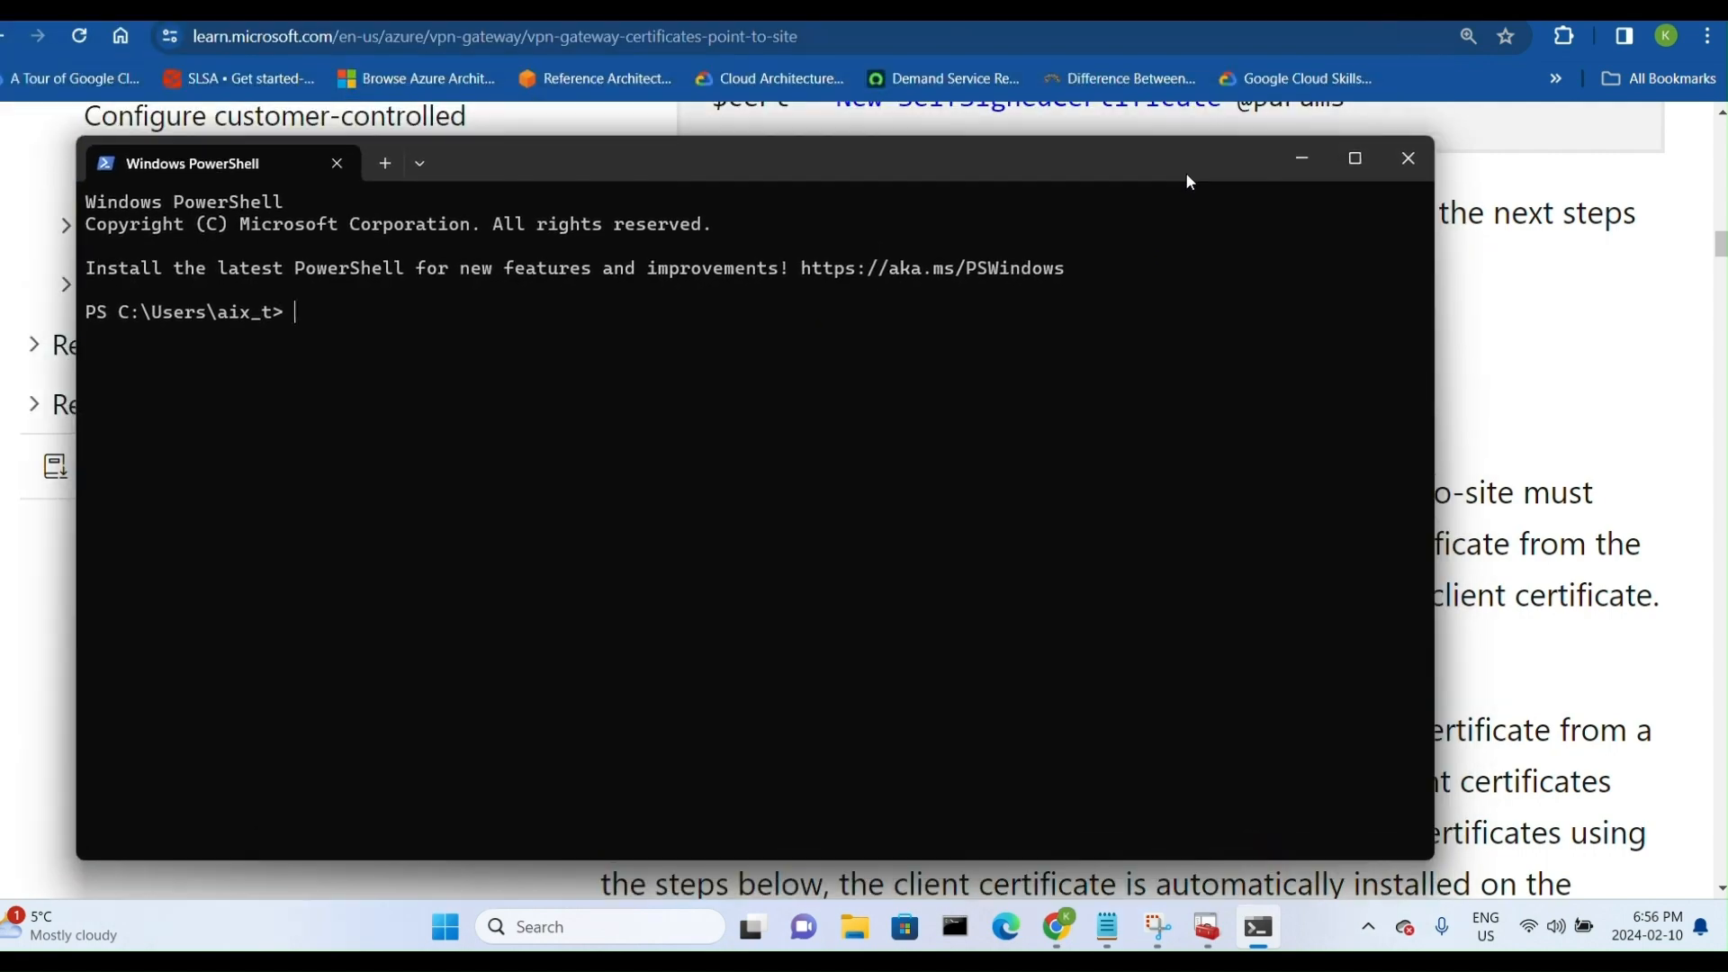
{"action": "key", "text": "Return"}
{"action": "key", "text": "Return"}
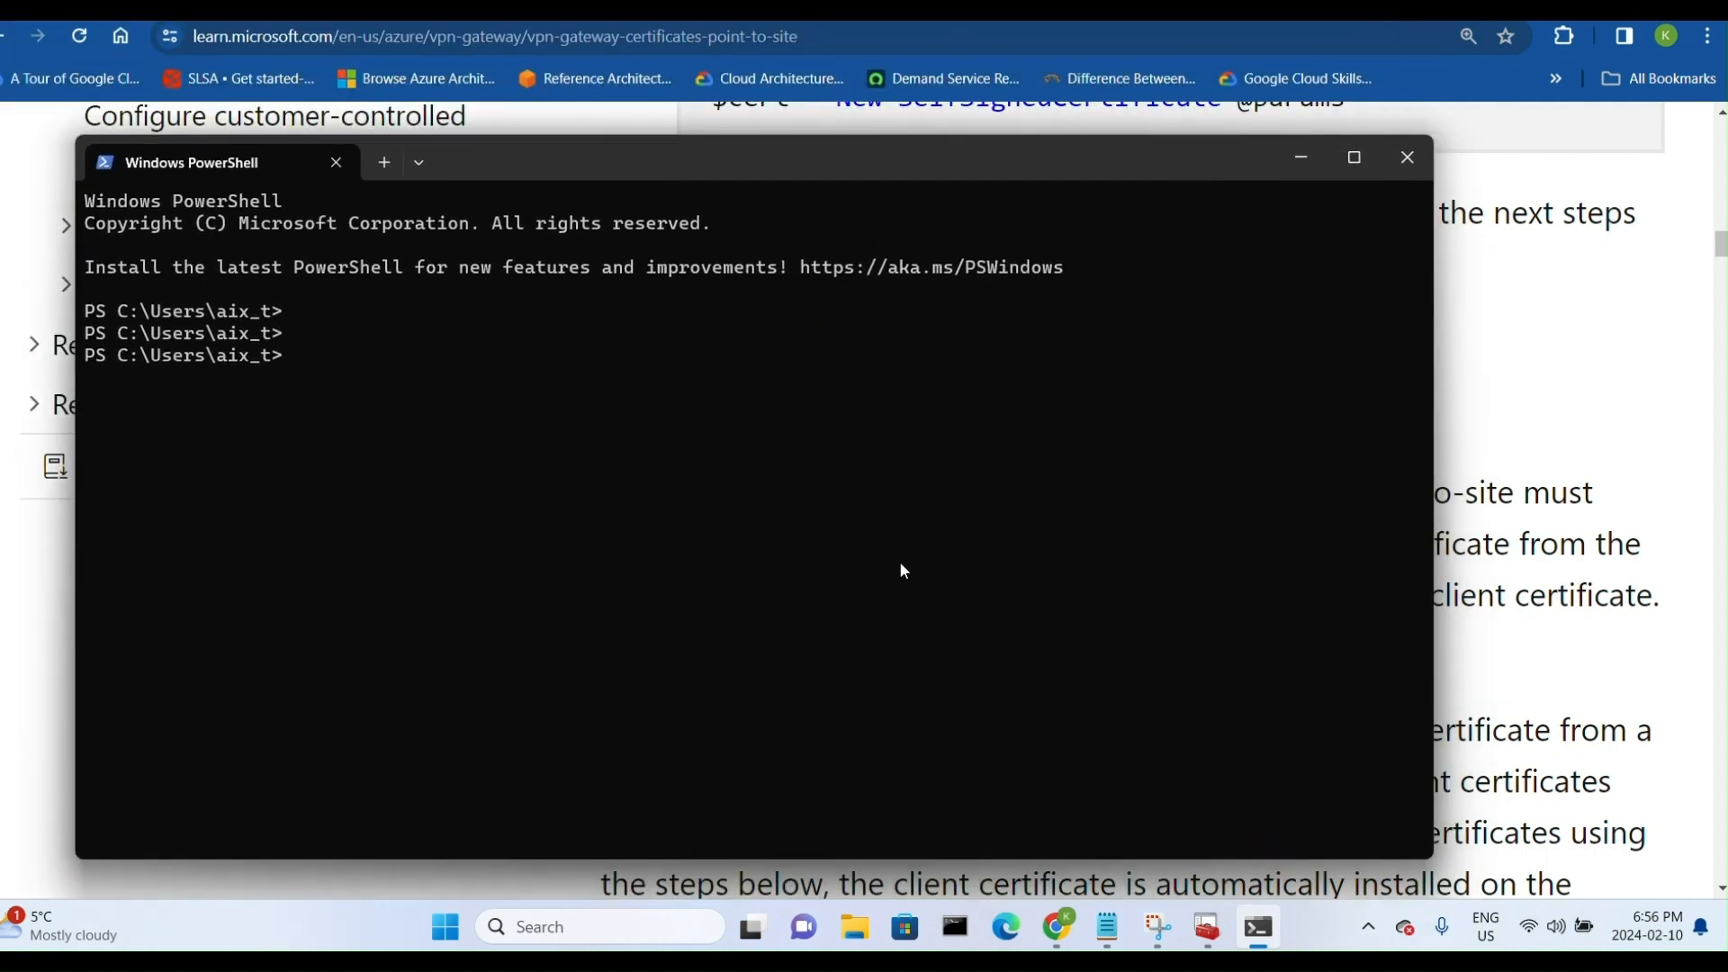
- Copy the sample root certificate script for P2SRootCert from the Microsoft Learn article and run it in PowerShell
{"action": "left_click", "coordinate": [1481, 702]}
{"action": "scroll", "coordinate": [1349, 747], "scroll_direction": "up", "scroll_amount": 10}
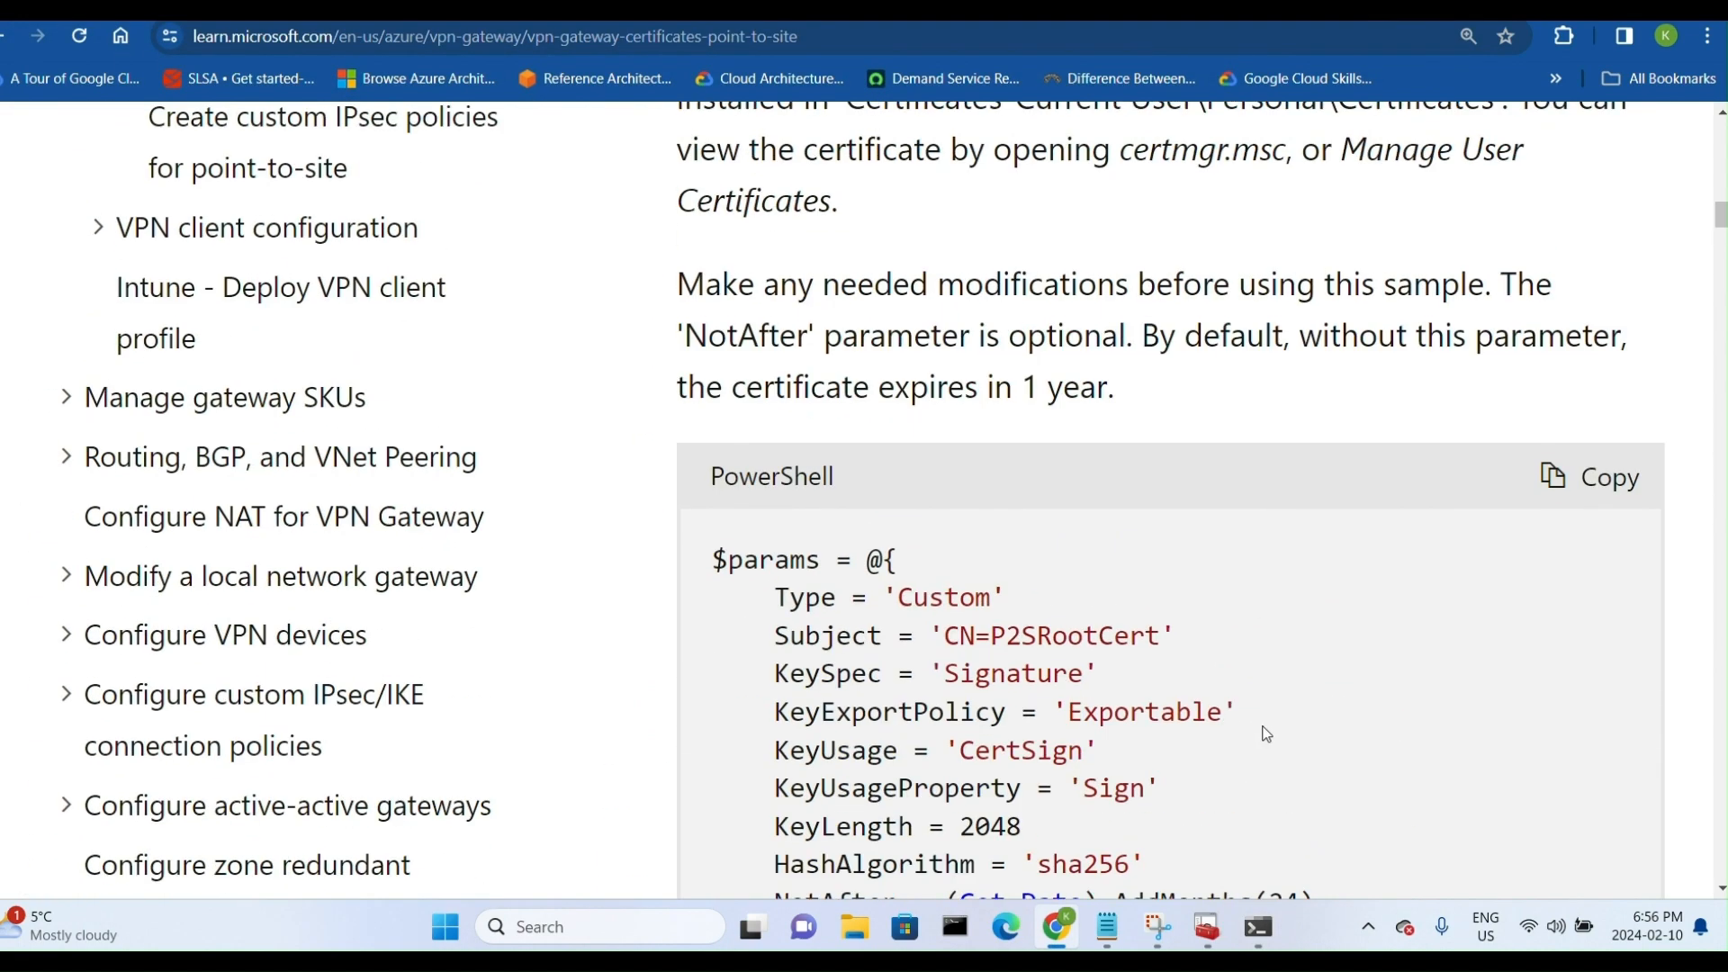
{"action": "scroll", "coordinate": [1486, 693], "scroll_direction": "up", "scroll_amount": 6}
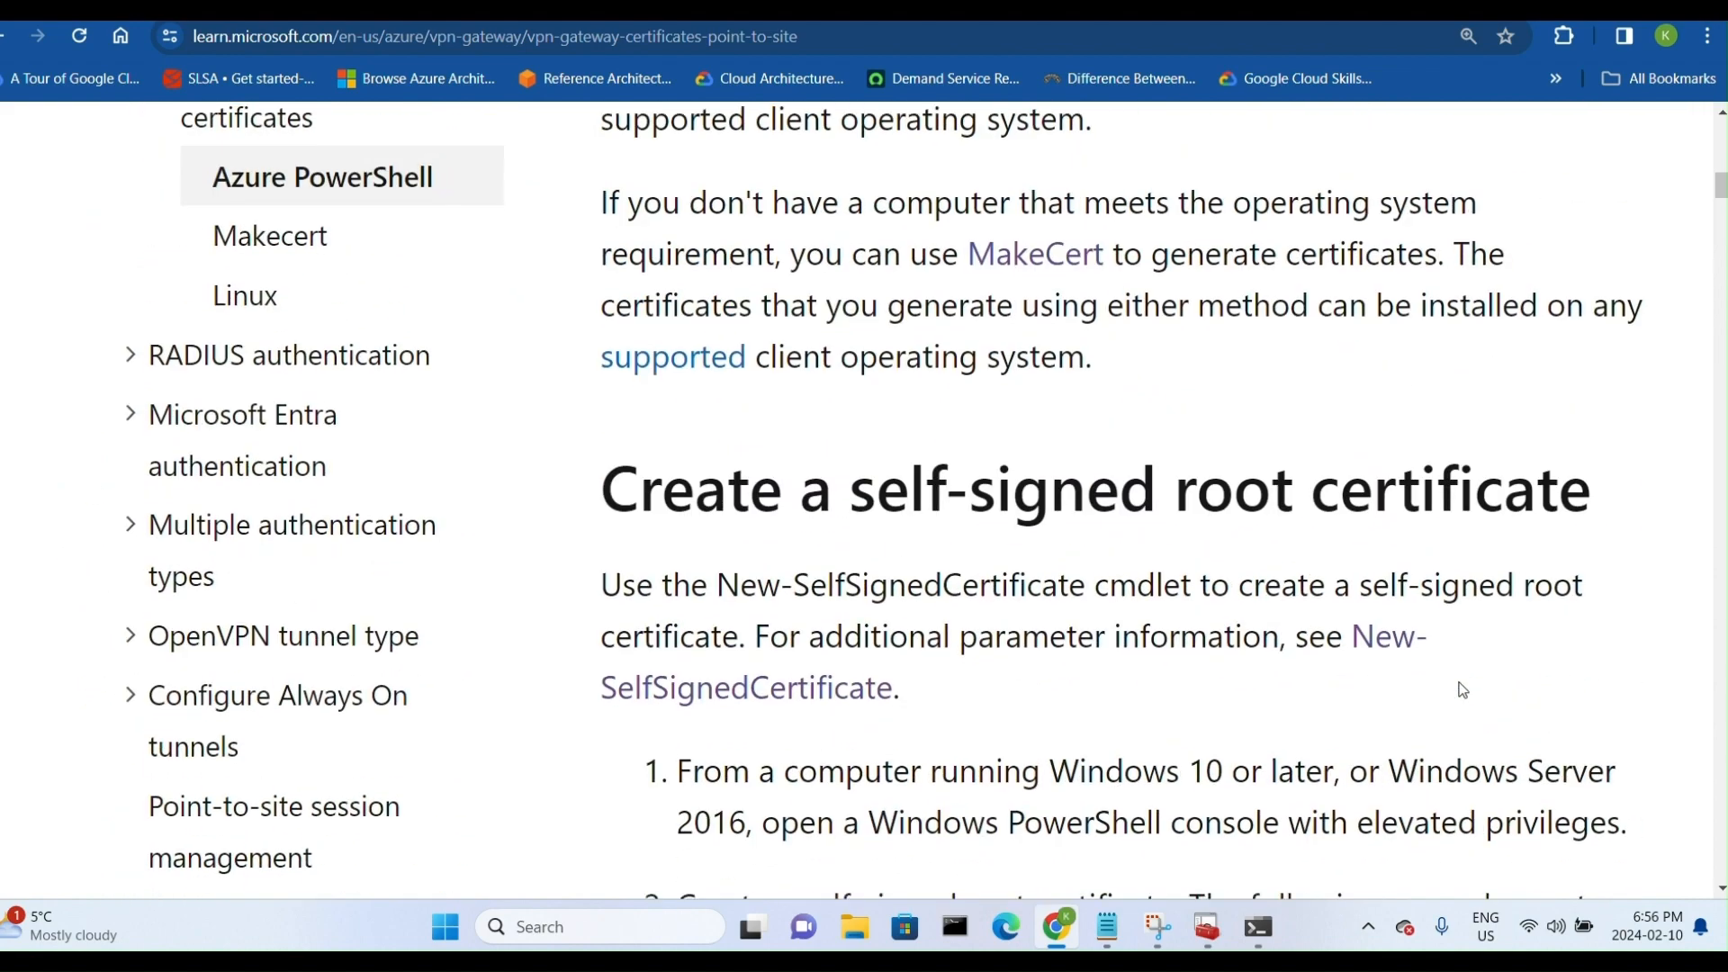
{"action": "scroll", "coordinate": [1215, 559], "scroll_direction": "down", "scroll_amount": 8}
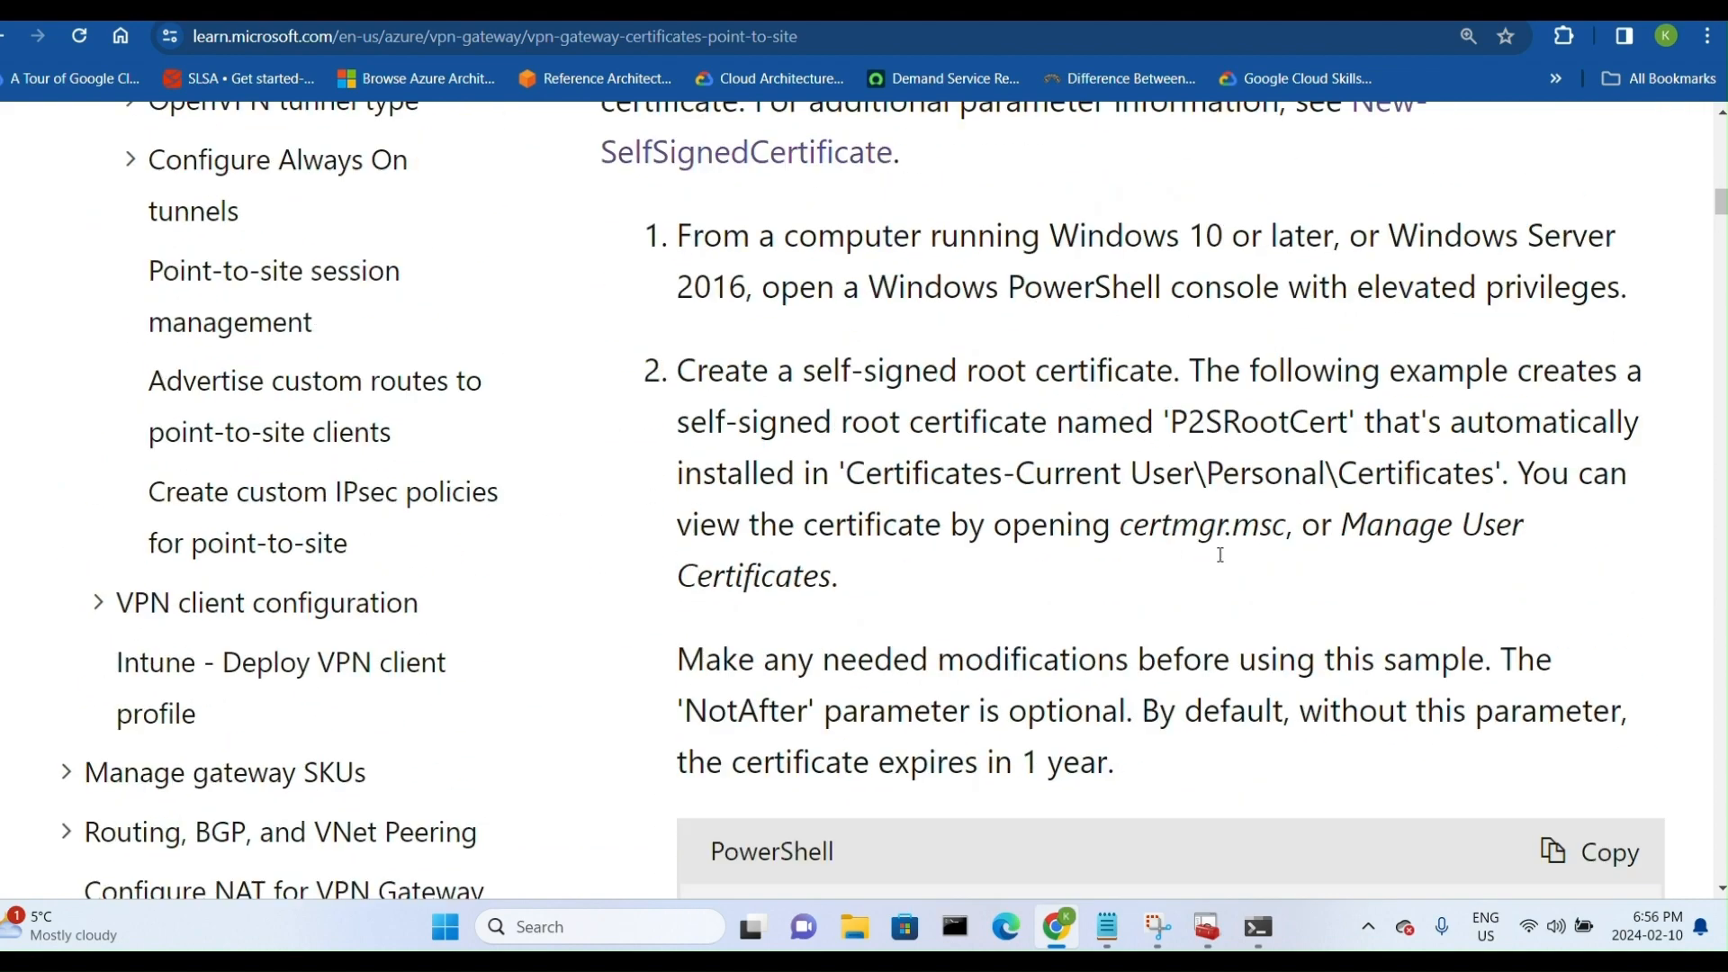
{"action": "left_click", "coordinate": [1587, 487]}
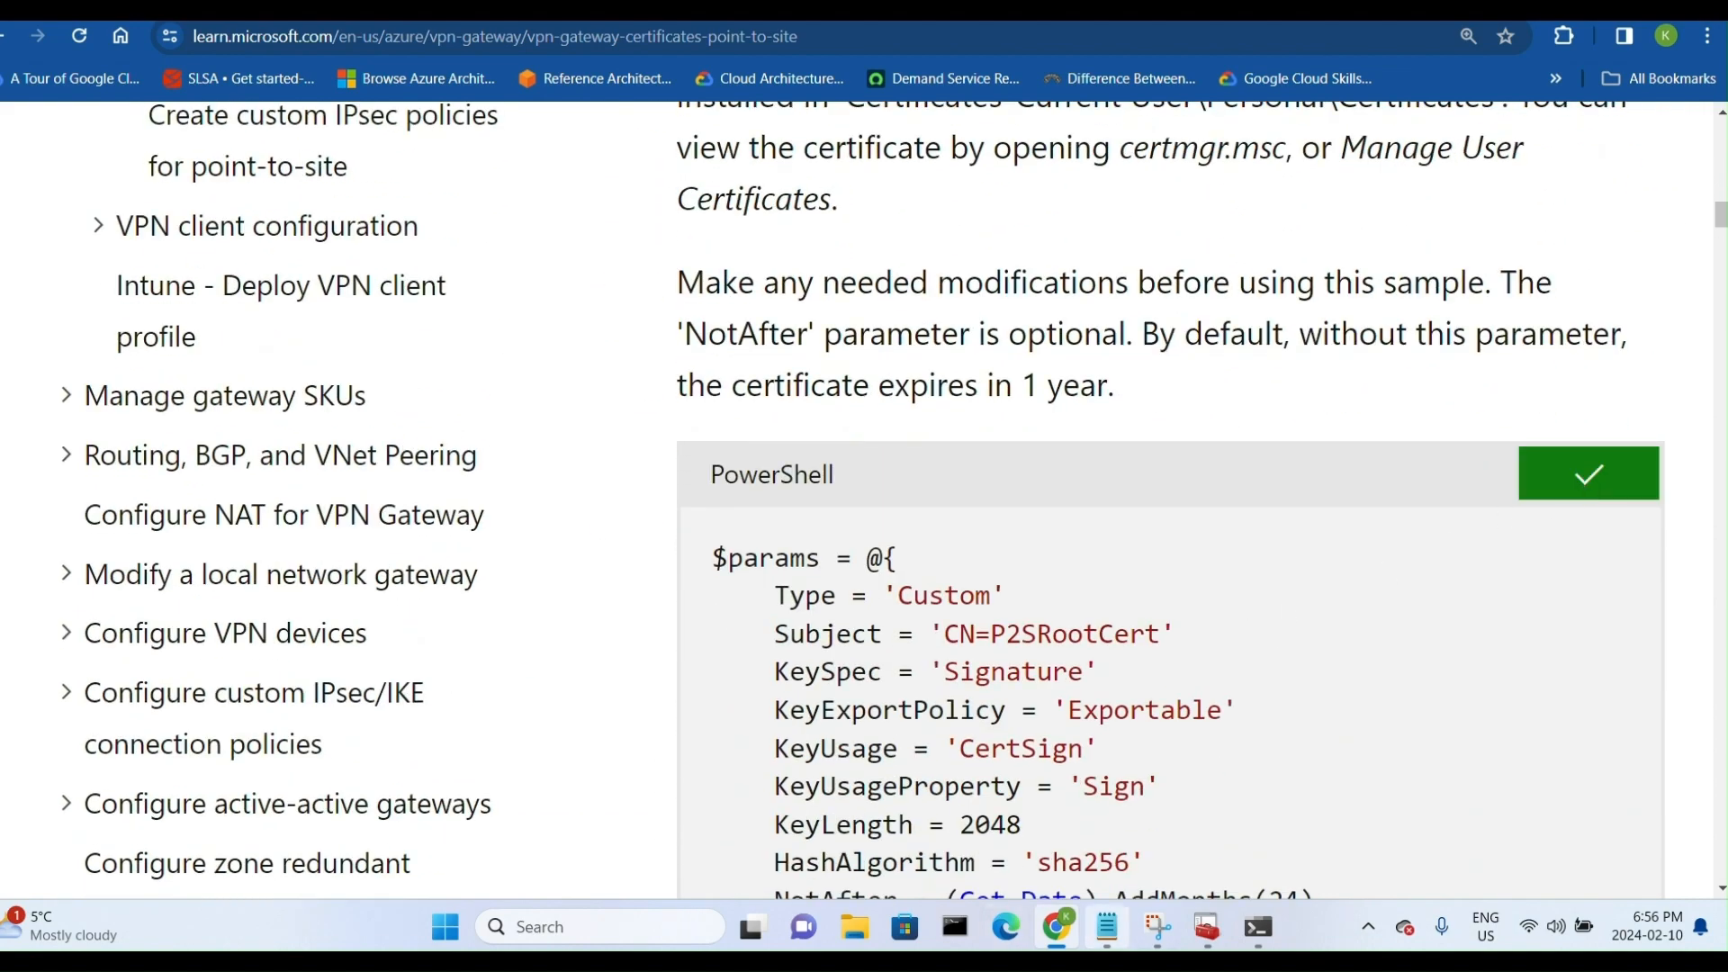
{"action": "left_click", "coordinate": [1261, 927]}
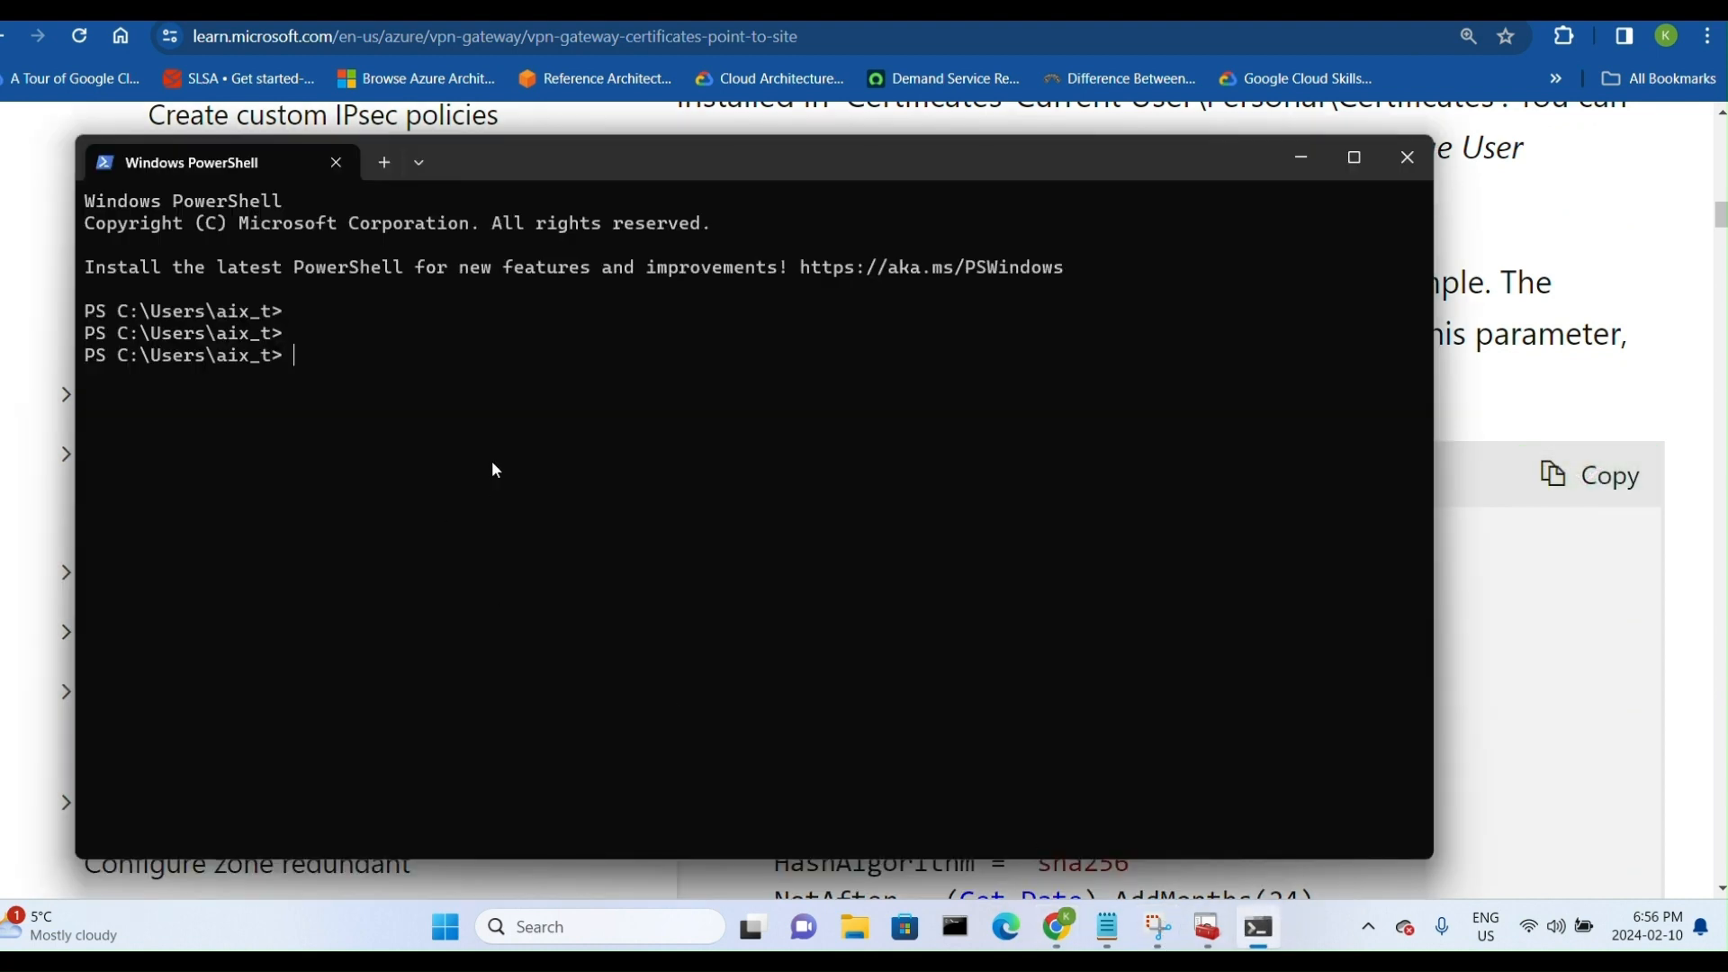
{"action": "key", "text": "ctrl+v"}
{"action": "left_click", "coordinate": [551, 664]}
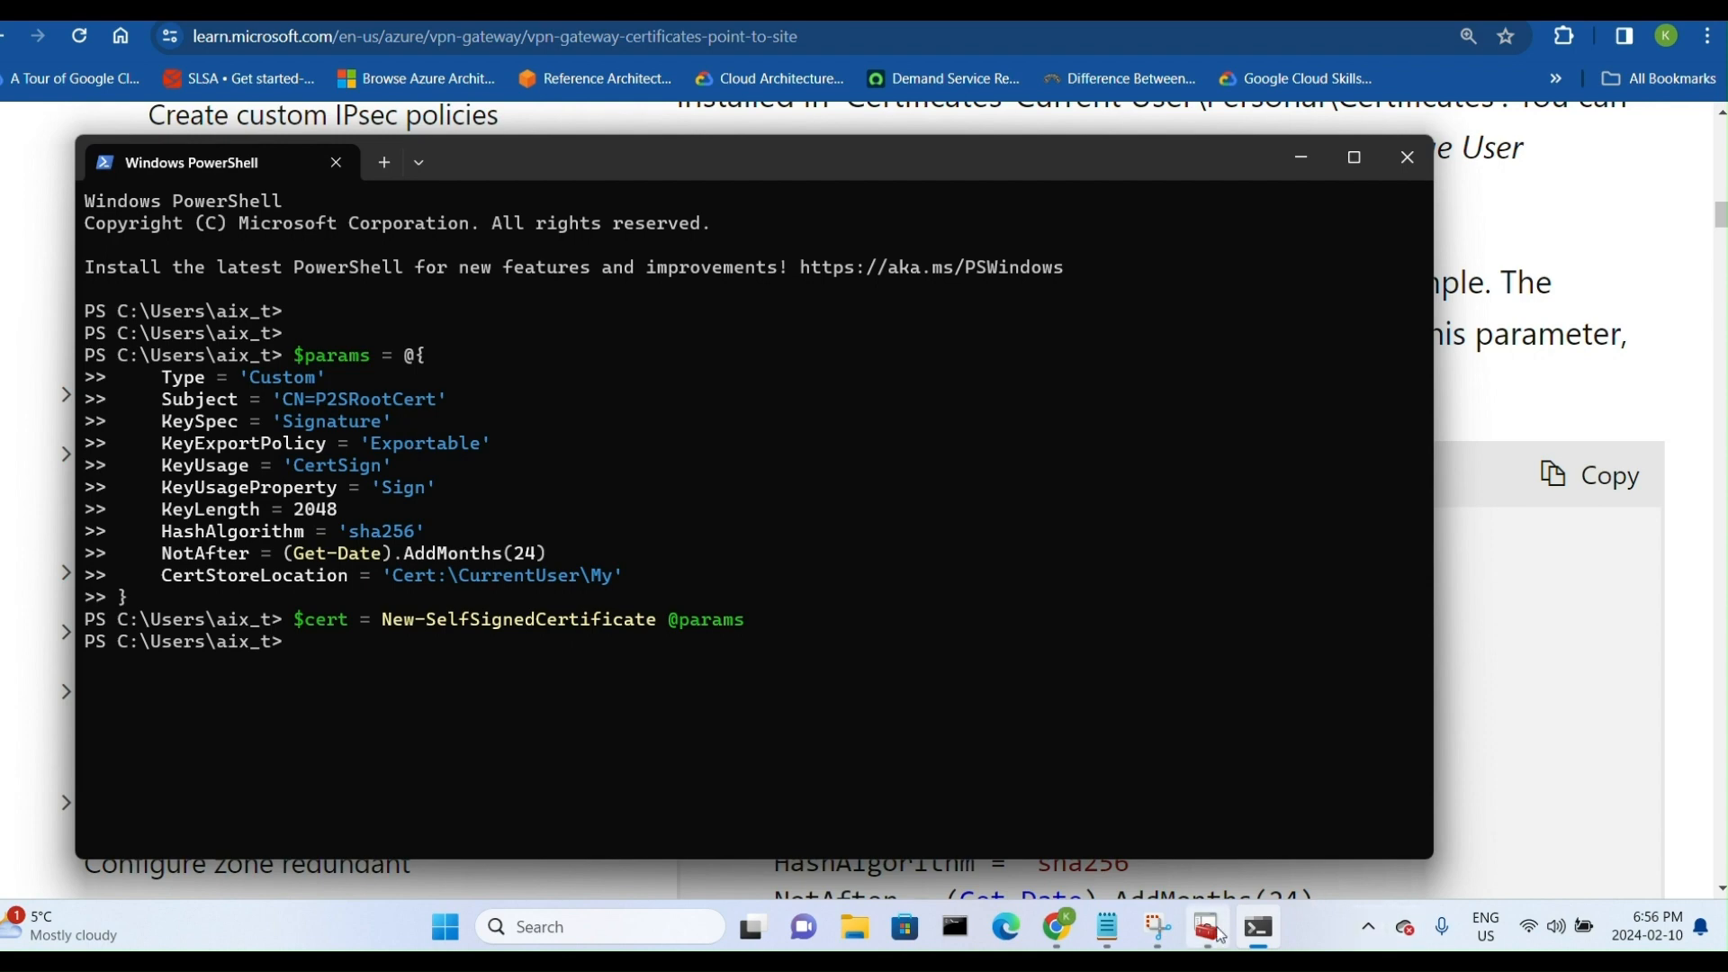
- Check the current user's Personal certificates for the new root certificate, and close the certificate manager
{"action": "left_click", "coordinate": [1211, 930]}
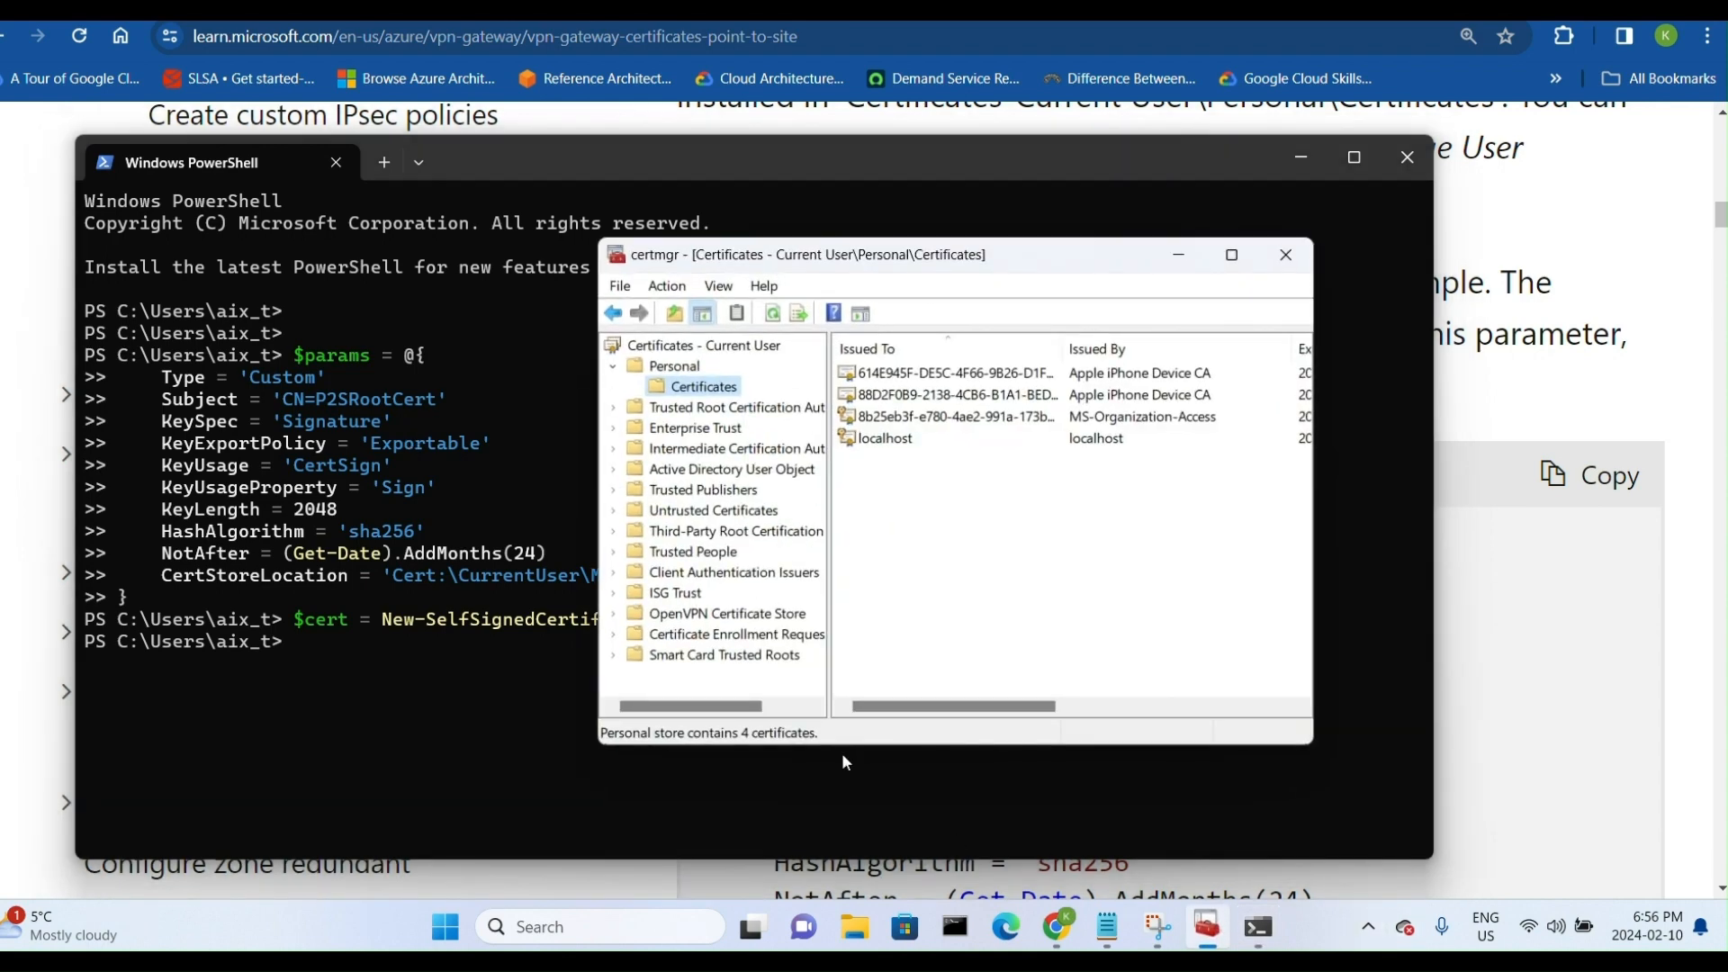
{"action": "left_click", "coordinate": [685, 368]}
{"action": "left_click", "coordinate": [704, 389]}
{"action": "left_click", "coordinate": [717, 288]}
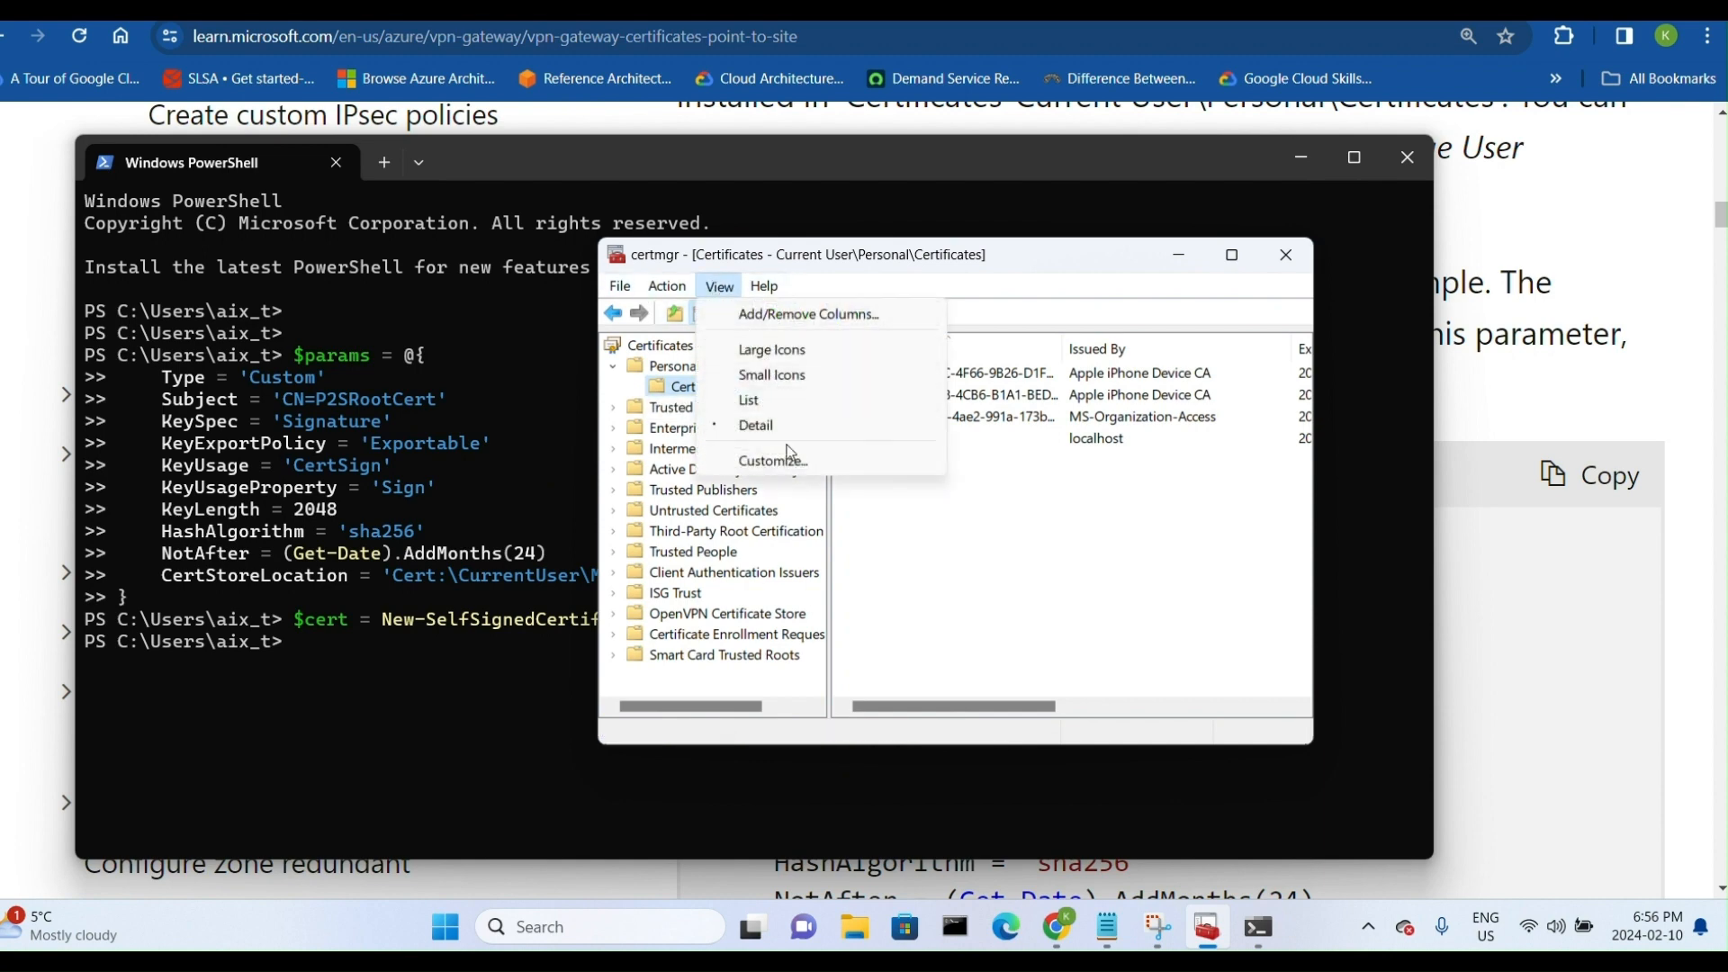
{"action": "left_click", "coordinate": [941, 501]}
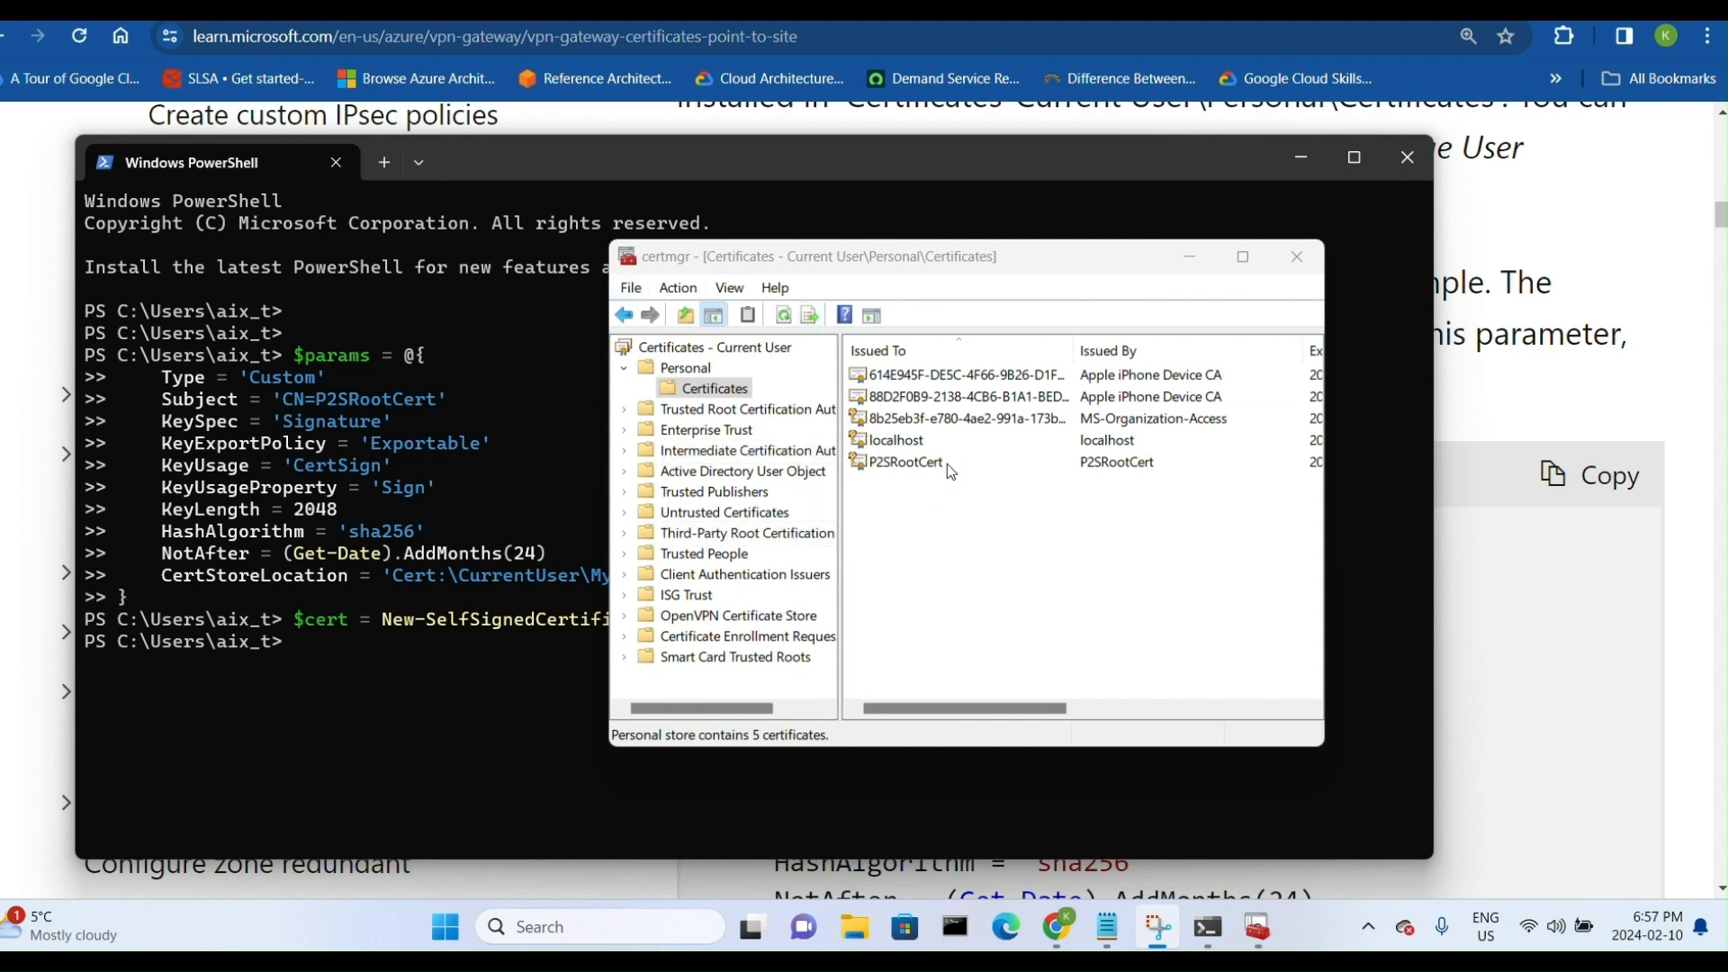
{"action": "left_click", "coordinate": [1298, 268]}
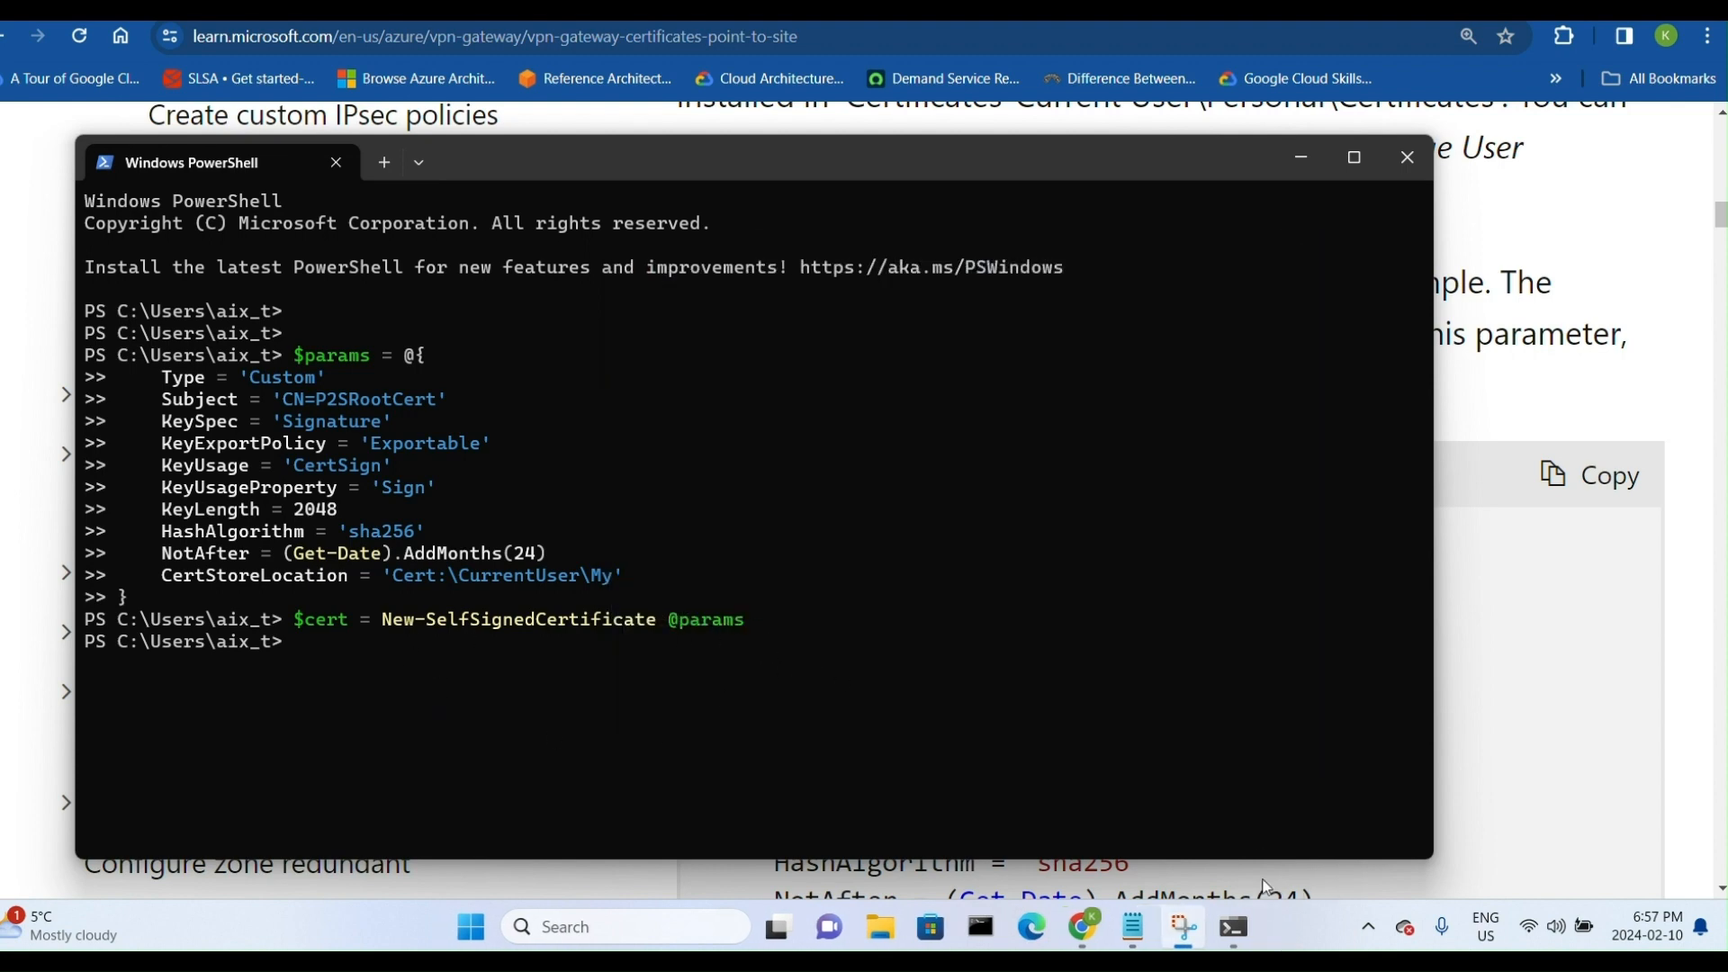
- Copy the Example 1 client certificate script for P2SChildCert from the Microsoft Learn article and run it in the same PowerShell session
{"action": "left_click", "coordinate": [1089, 936]}
{"action": "scroll", "coordinate": [900, 754], "scroll_direction": "up", "scroll_amount": 2}
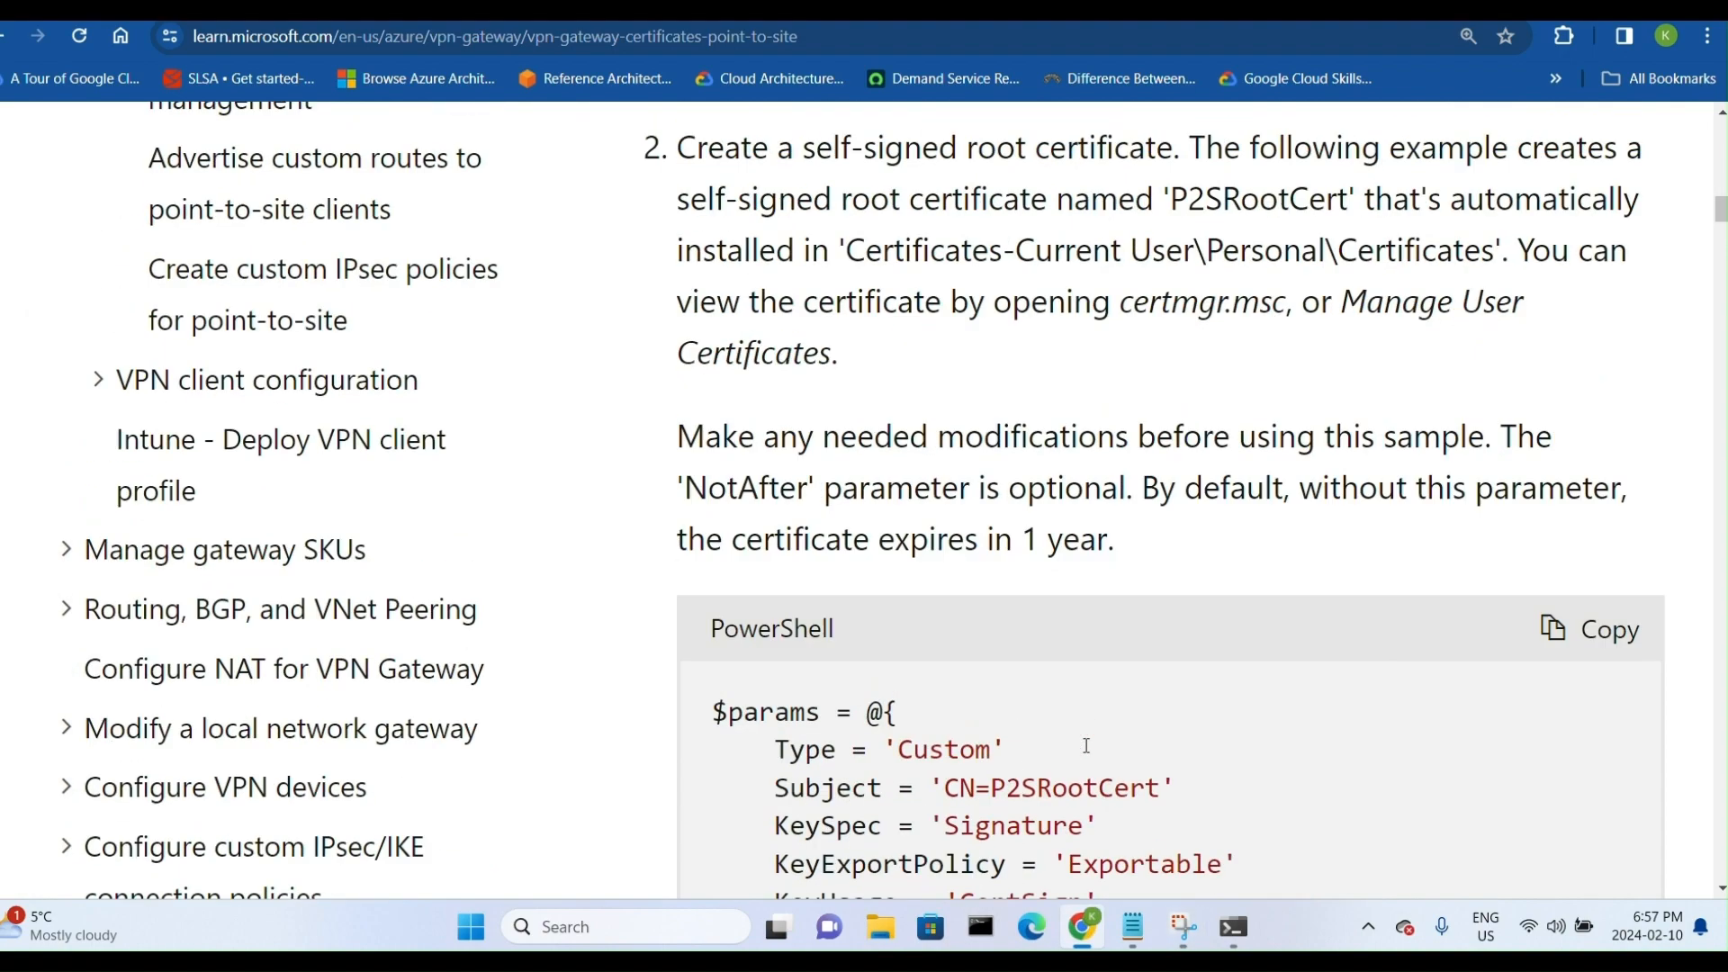
{"action": "scroll", "coordinate": [1087, 745], "scroll_direction": "down", "scroll_amount": 8}
{"action": "scroll", "coordinate": [1086, 746], "scroll_direction": "down", "scroll_amount": 10}
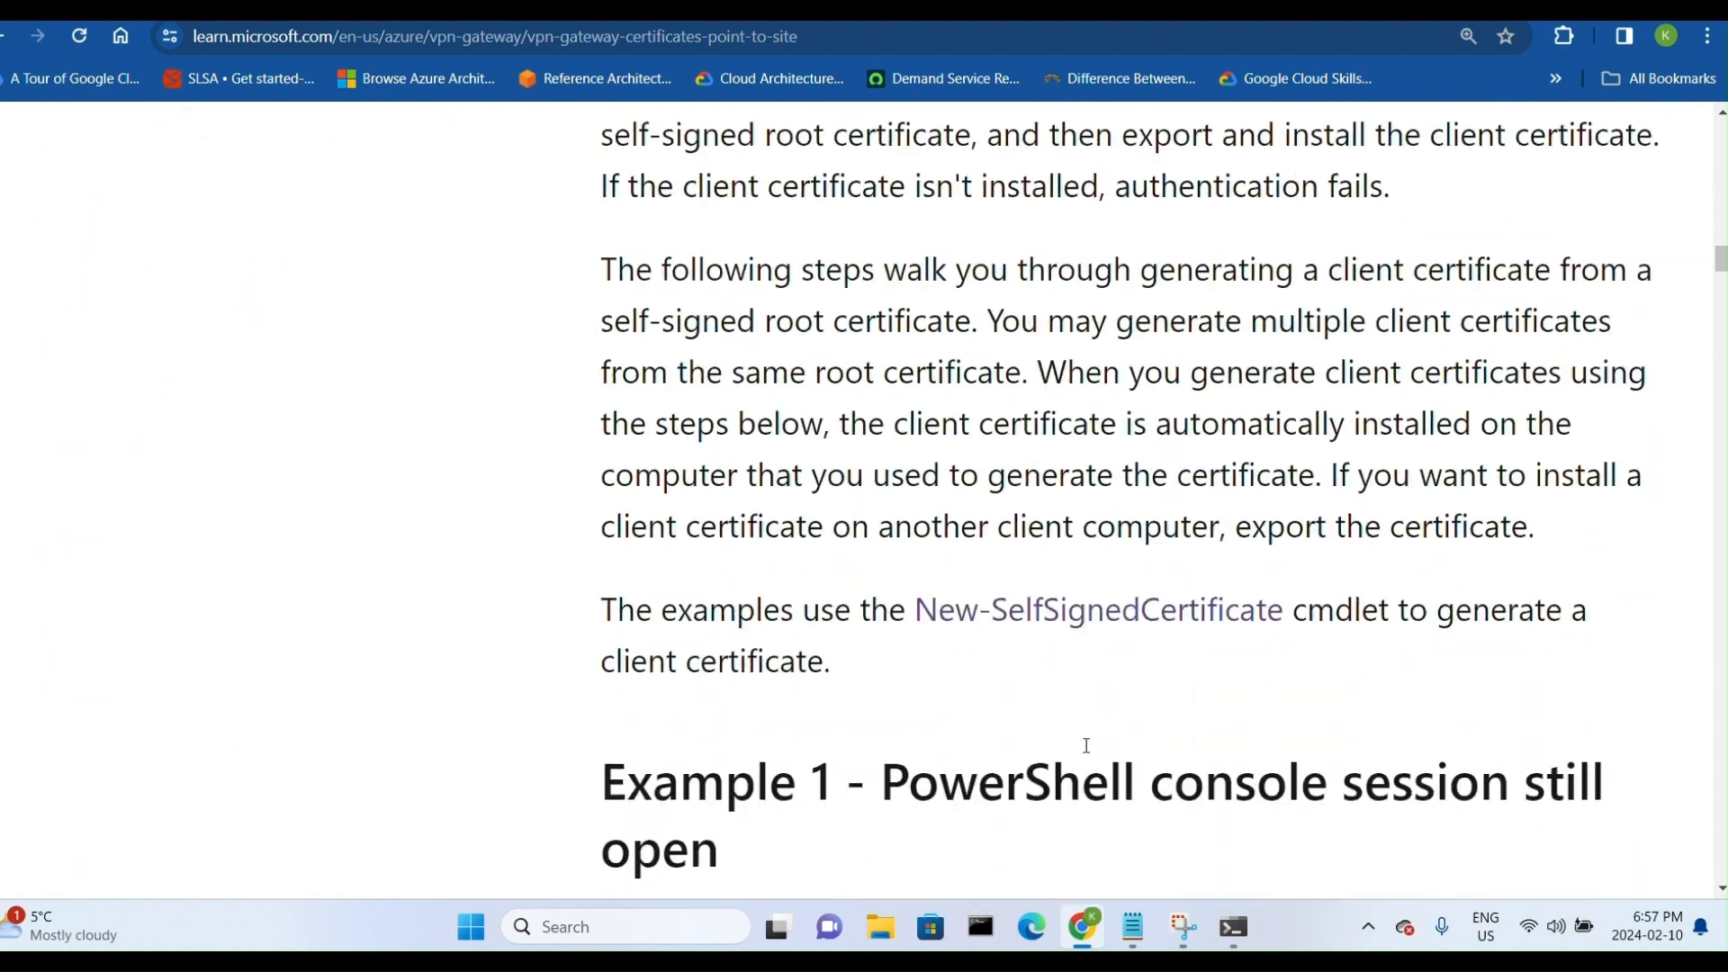
{"action": "scroll", "coordinate": [1087, 745], "scroll_direction": "down", "scroll_amount": 10}
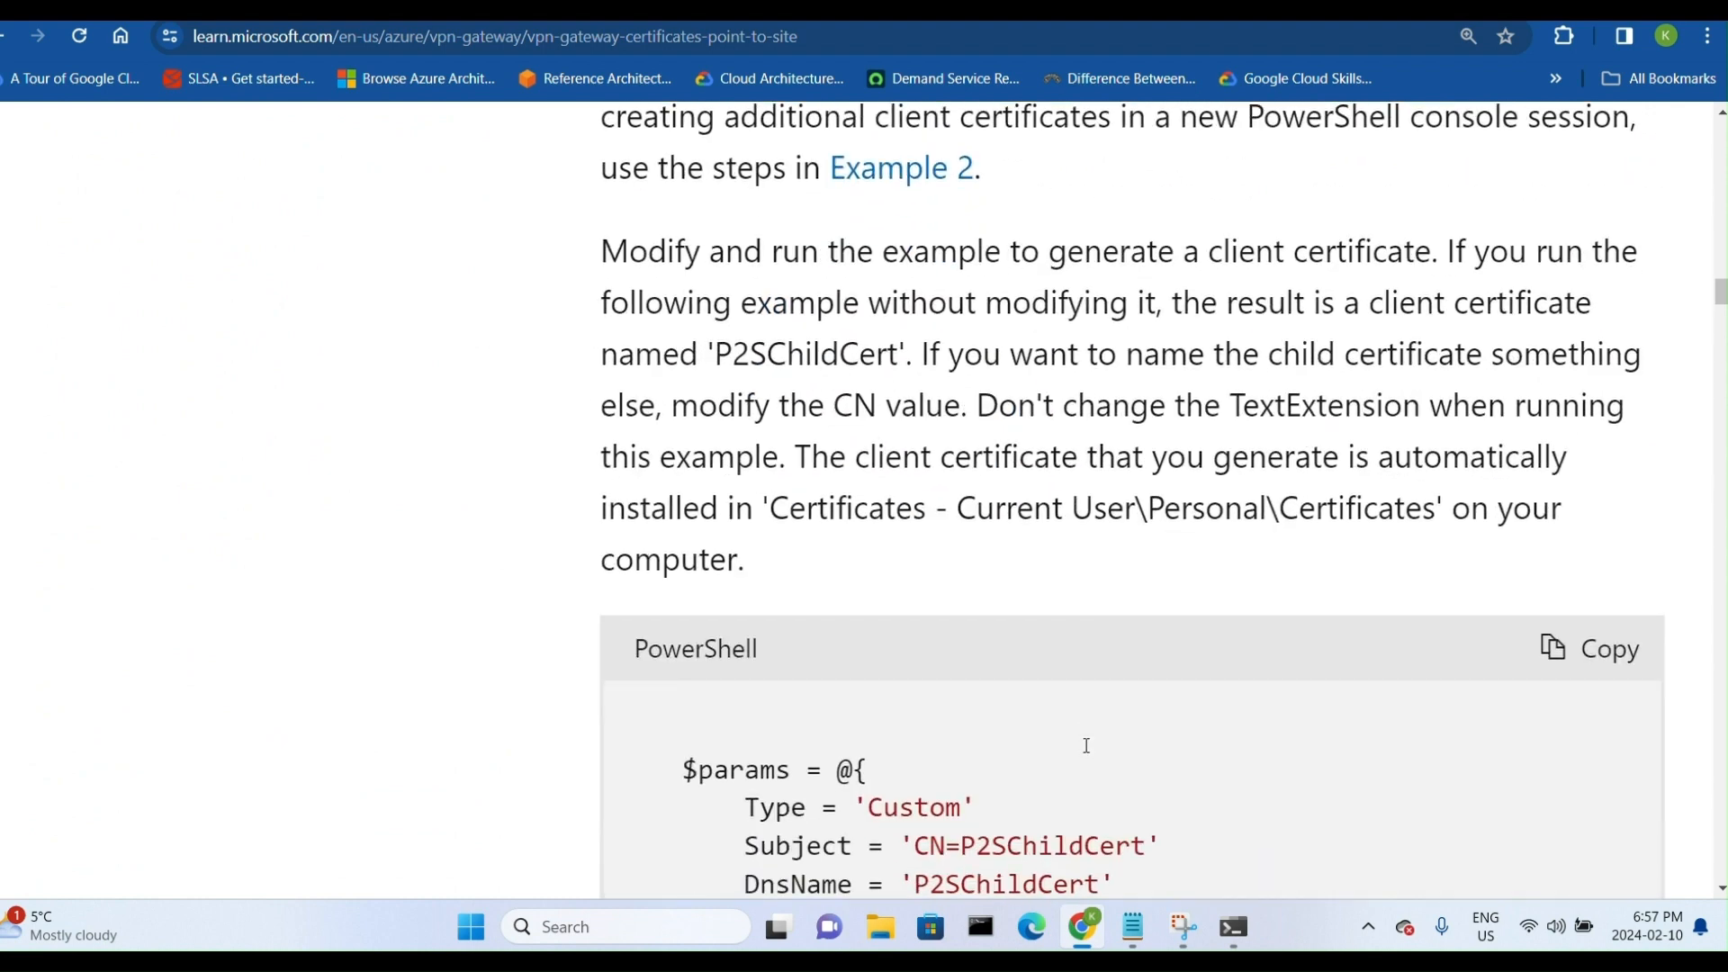
{"action": "scroll", "coordinate": [1086, 746], "scroll_direction": "down", "scroll_amount": 3}
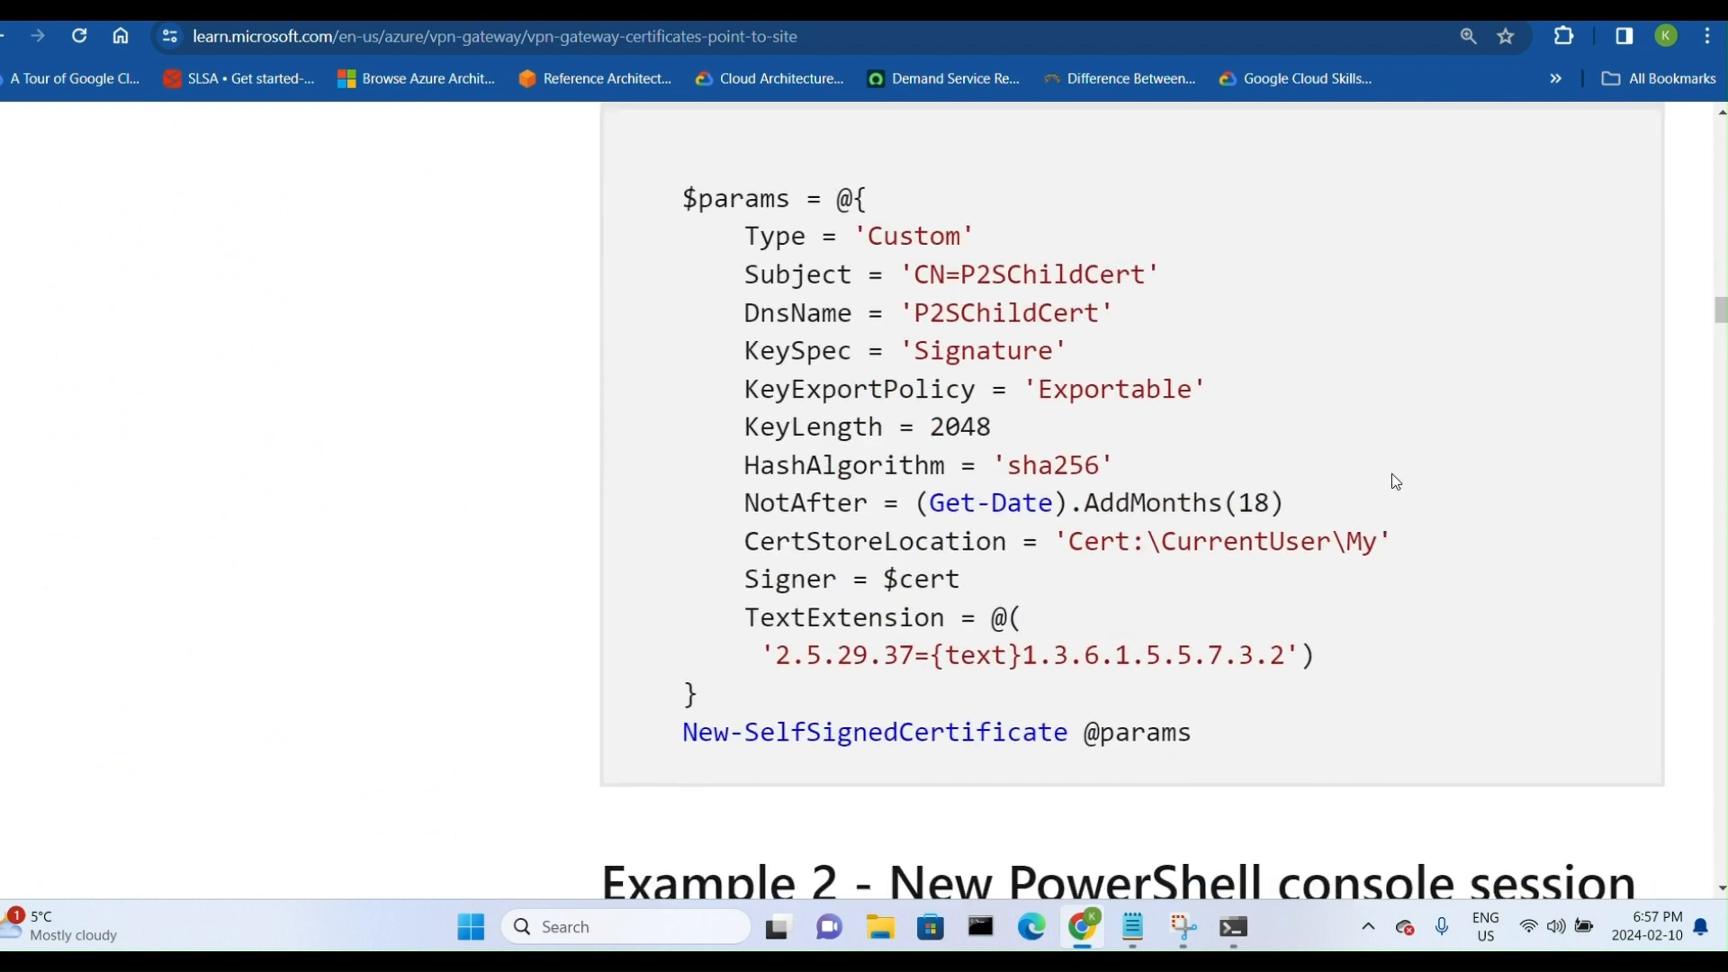
{"action": "scroll", "coordinate": [1389, 478], "scroll_direction": "up", "scroll_amount": 3}
{"action": "left_click", "coordinate": [1612, 323]}
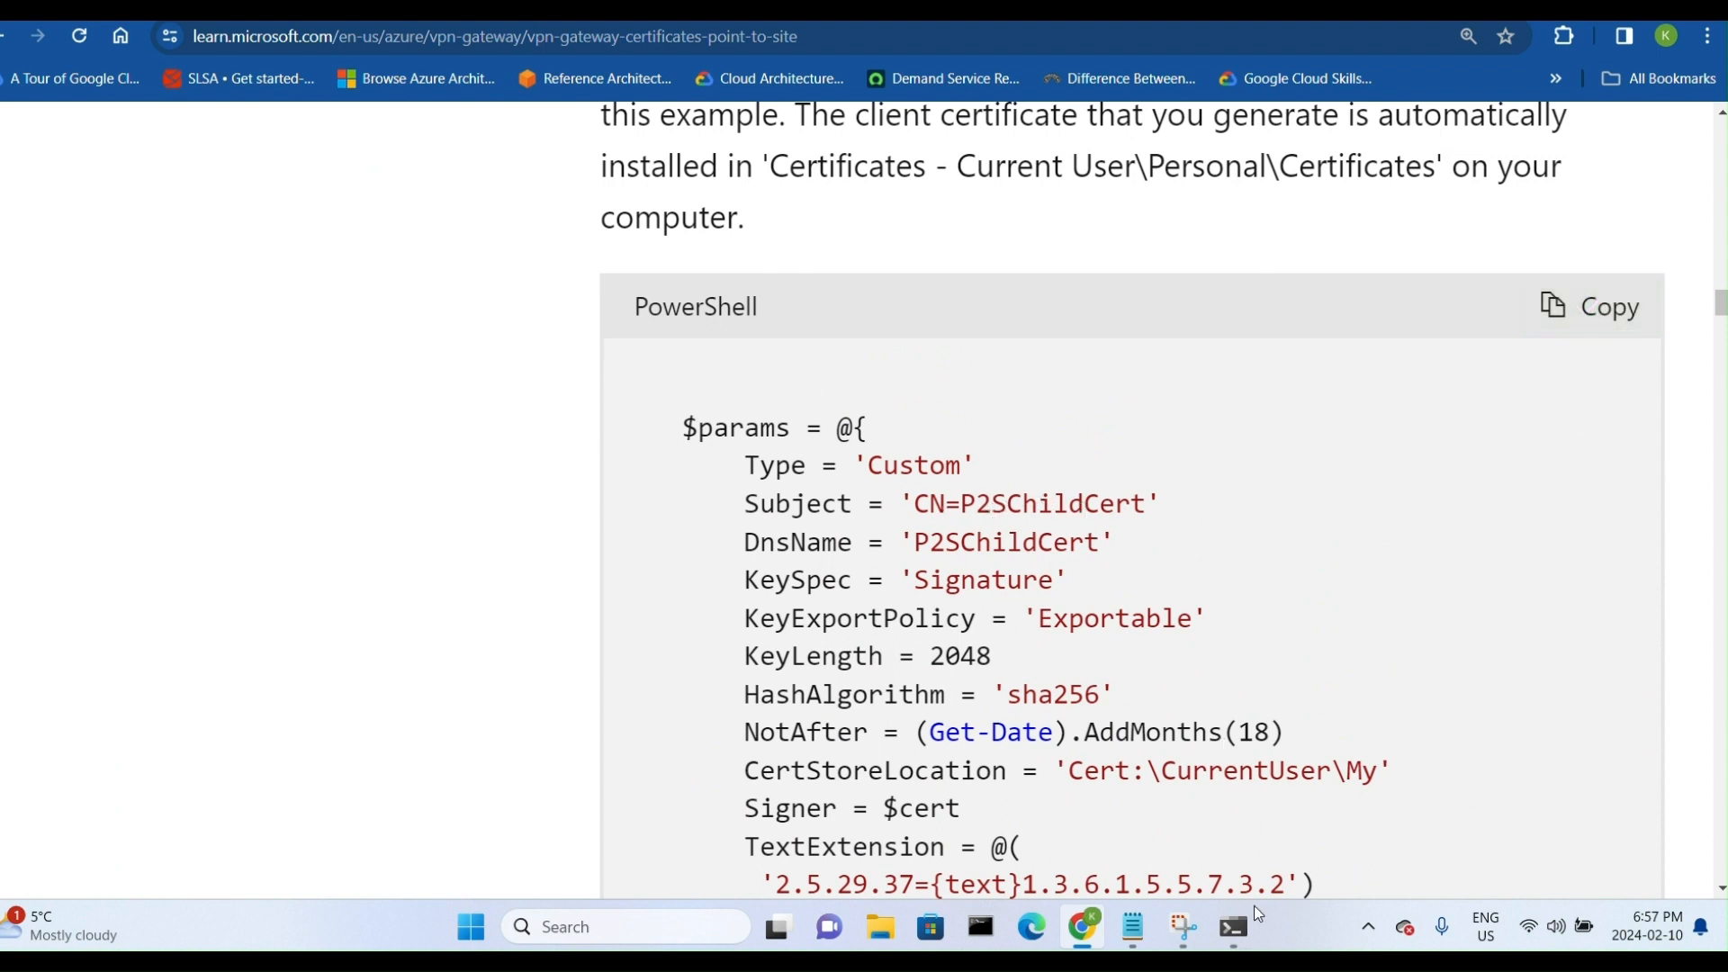
{"action": "left_click", "coordinate": [1234, 941]}
{"action": "key", "text": "ctrl+v"}
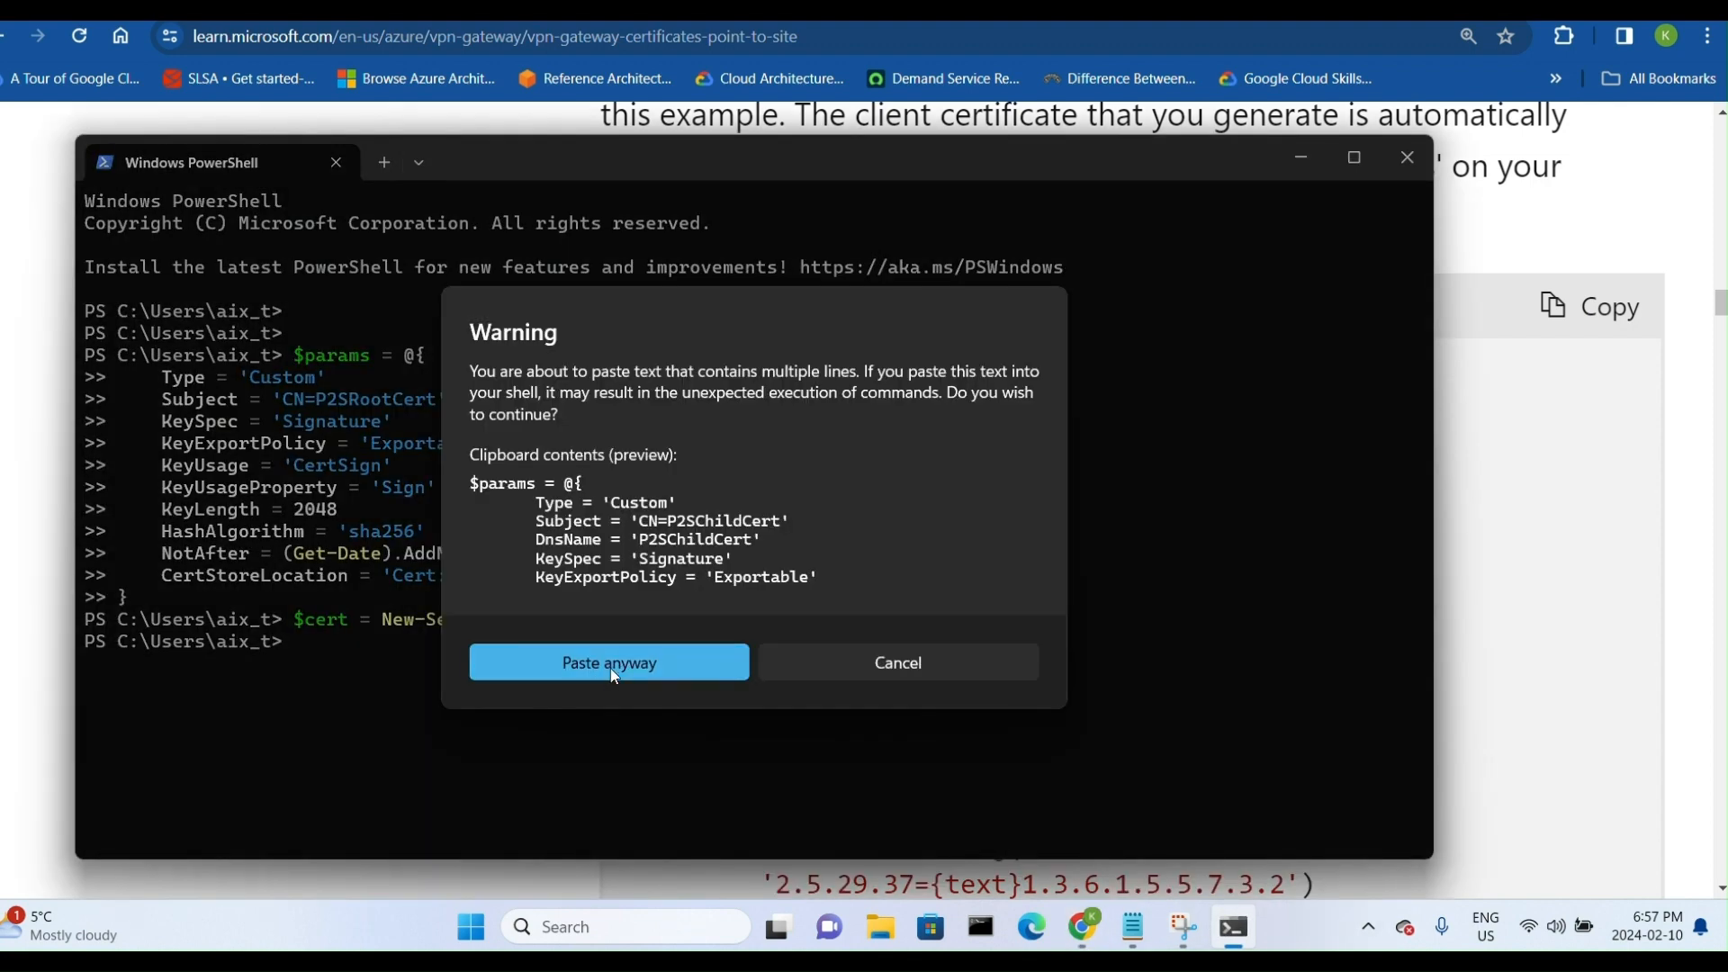
{"action": "left_click", "coordinate": [610, 664]}
{"action": "key", "text": "Return"}
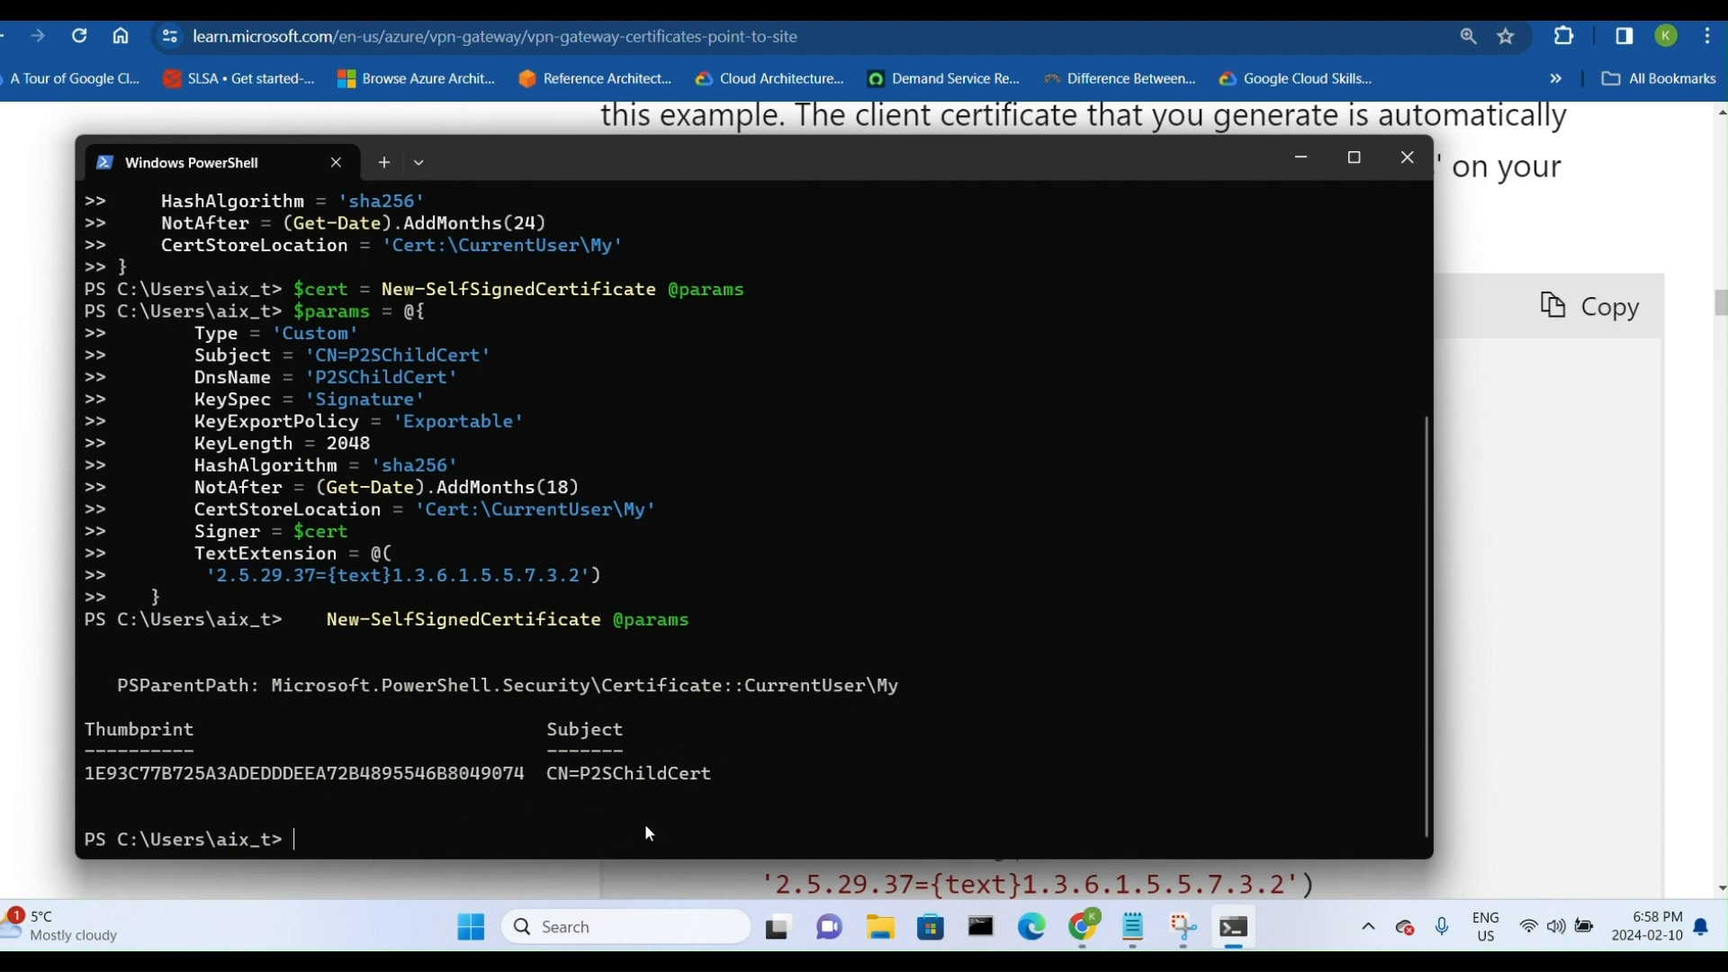
- Reopen the user certificate manager and list the certificates in the current user's Personal store
{"action": "left_click", "coordinate": [616, 925]}
{"action": "type", "text": "cert"}
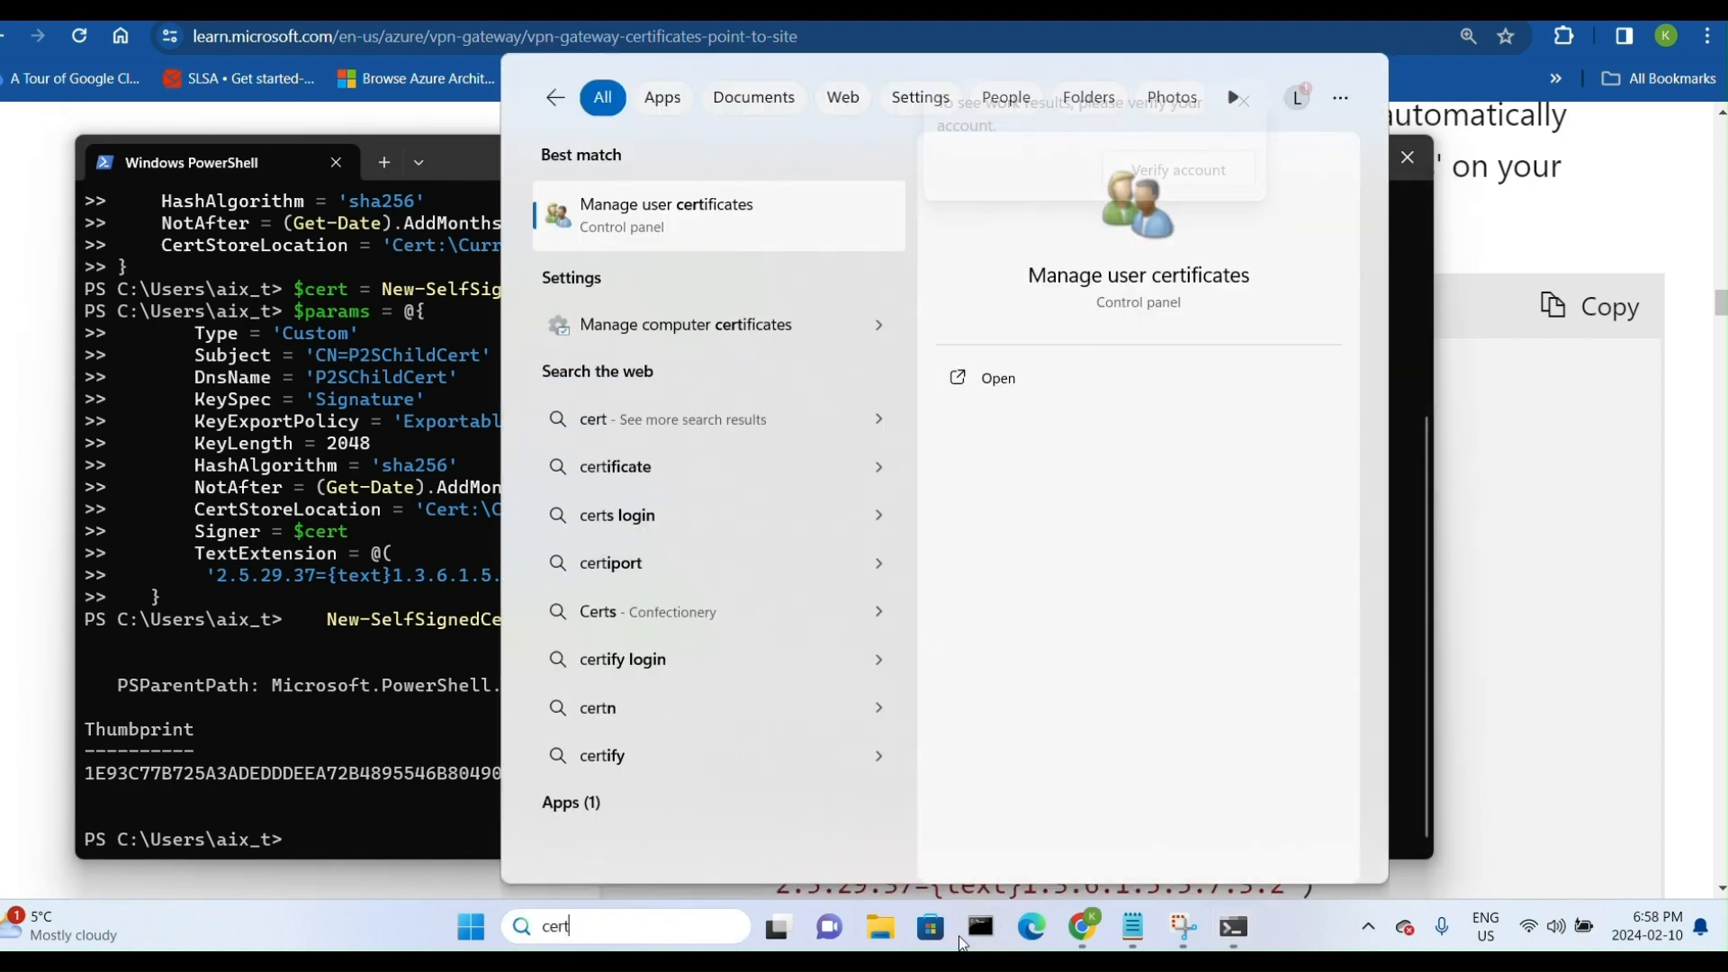
{"action": "left_click", "coordinate": [775, 231]}
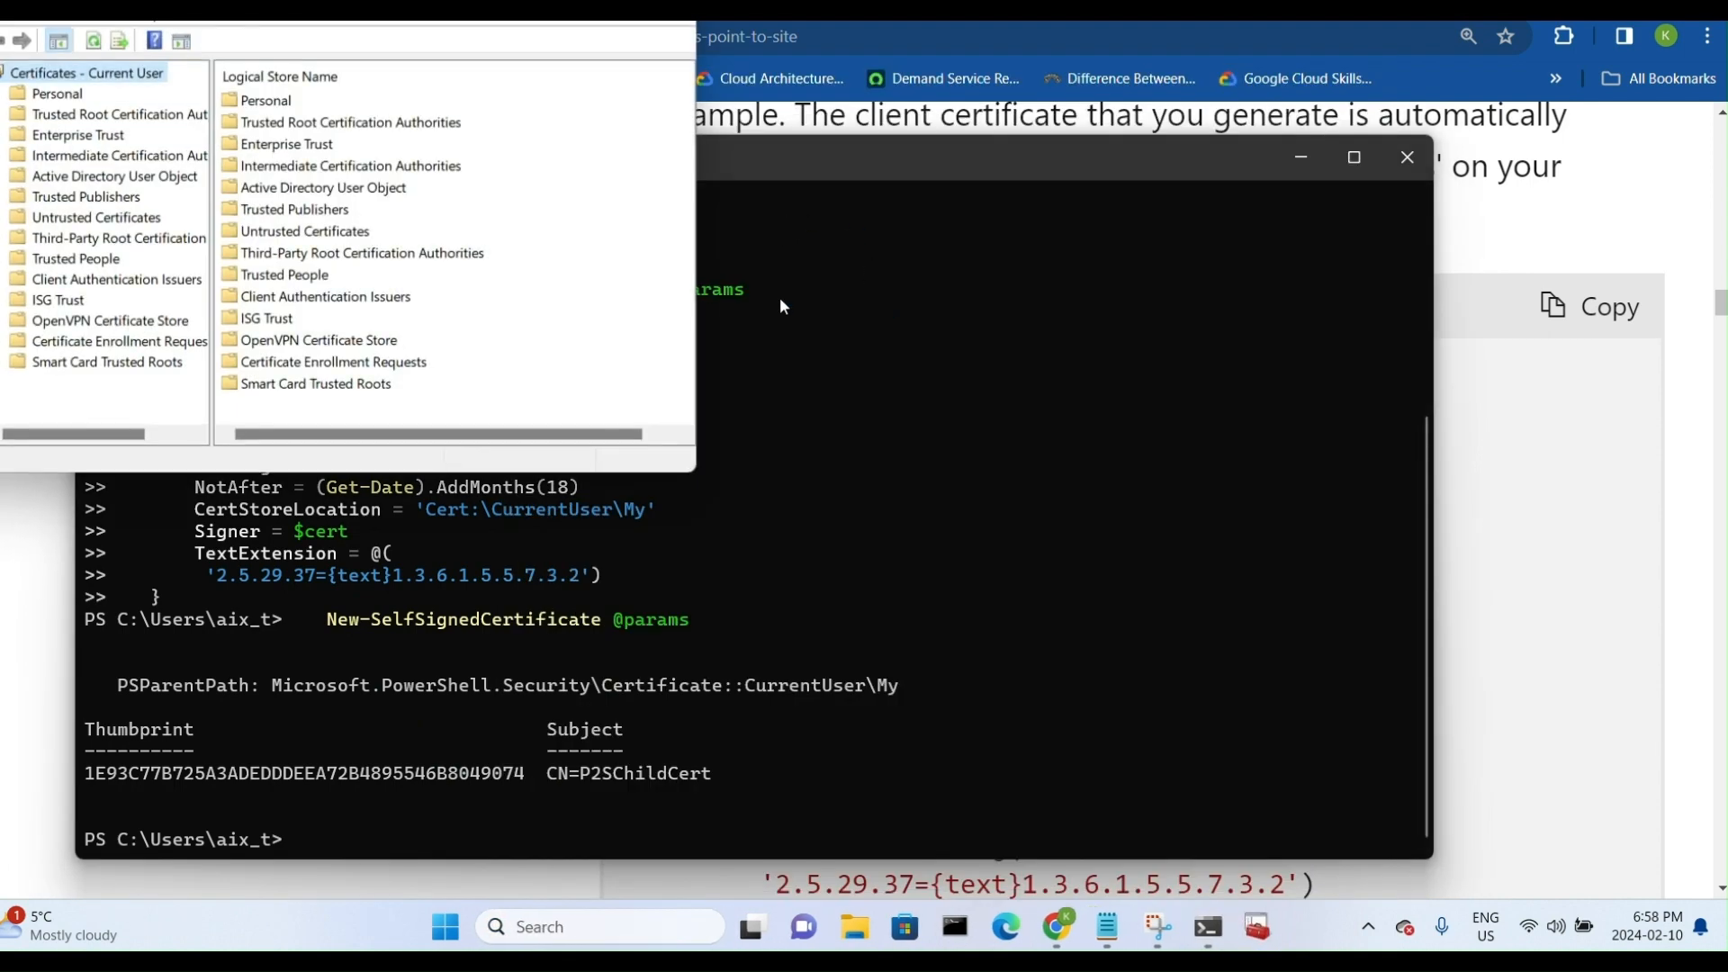
{"action": "double_click", "coordinate": [239, 100]}
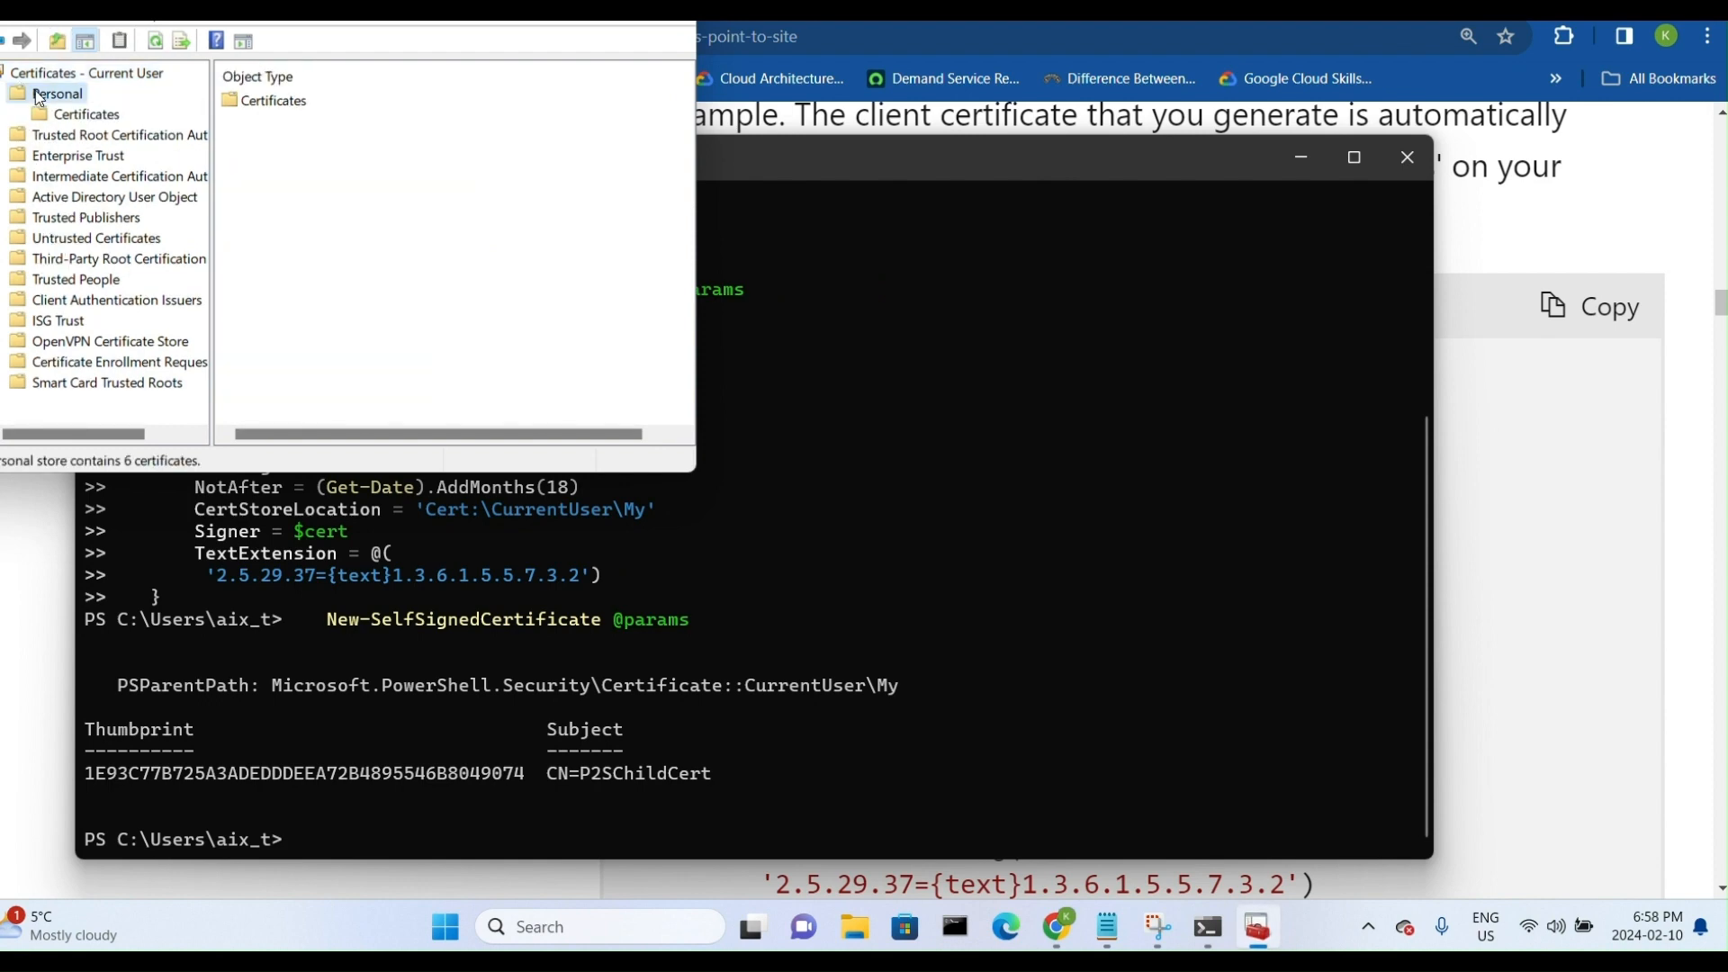
{"action": "double_click", "coordinate": [240, 101]}
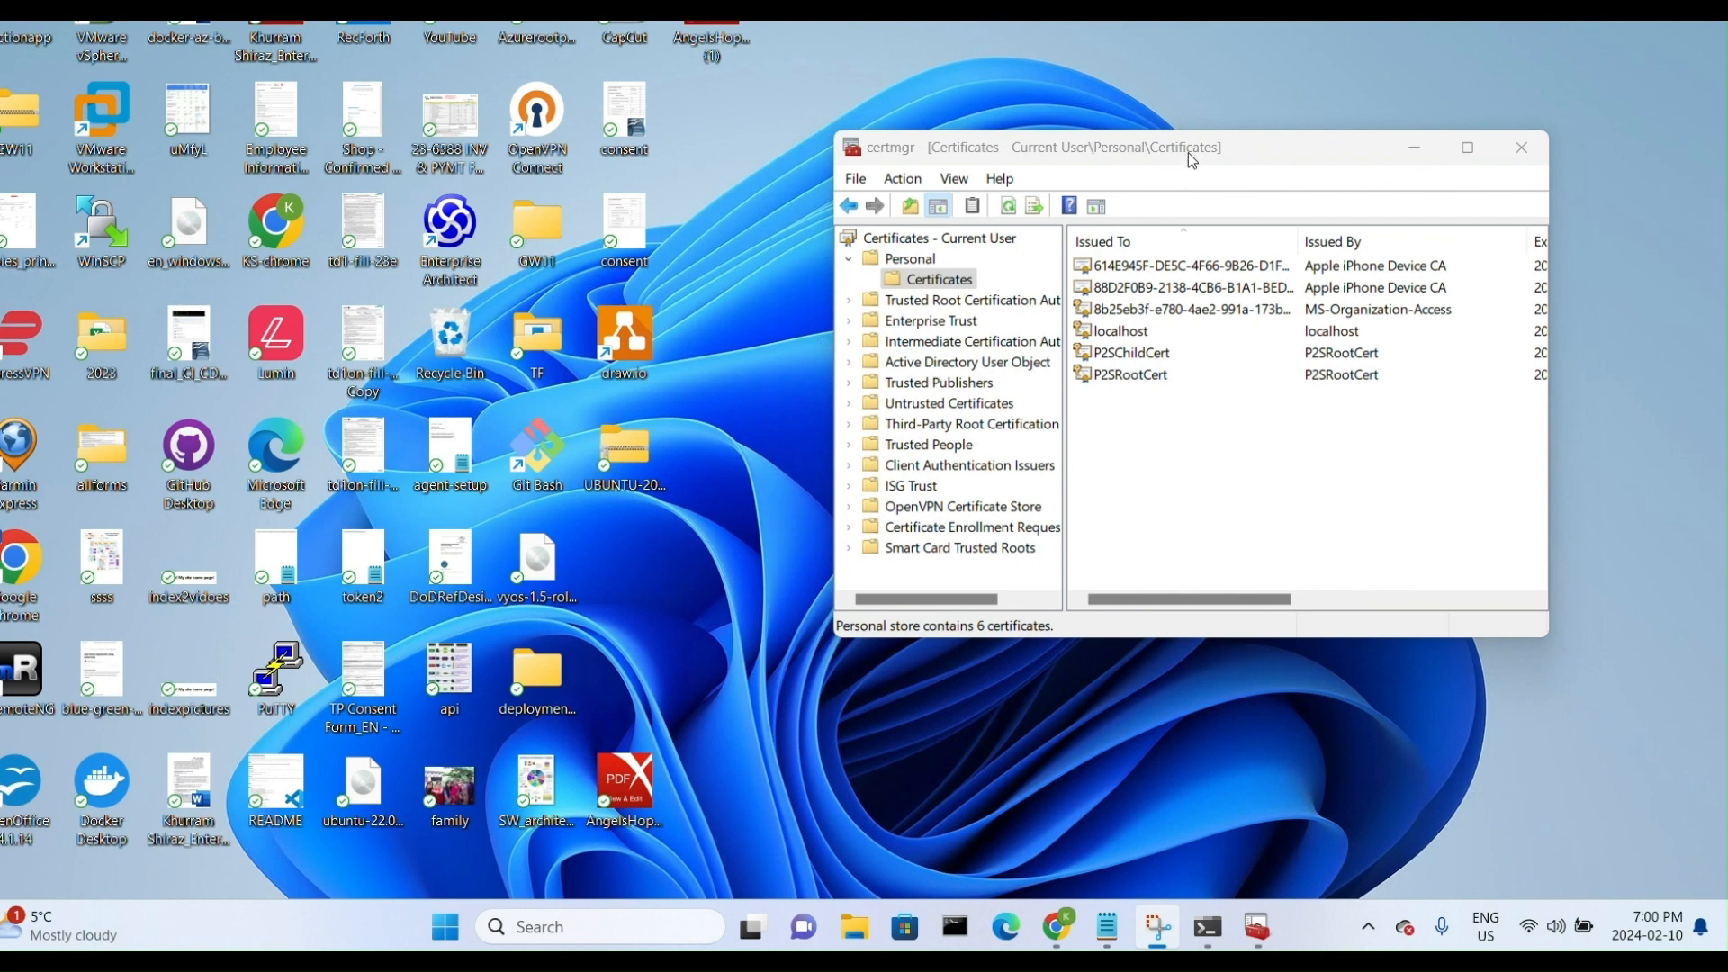
- Start exporting the P2SRootCert certificate without its private key
{"action": "left_click_drag", "start_coordinate": [1191, 158], "coordinate": [897, 154]}
{"action": "left_click", "coordinate": [855, 378]}
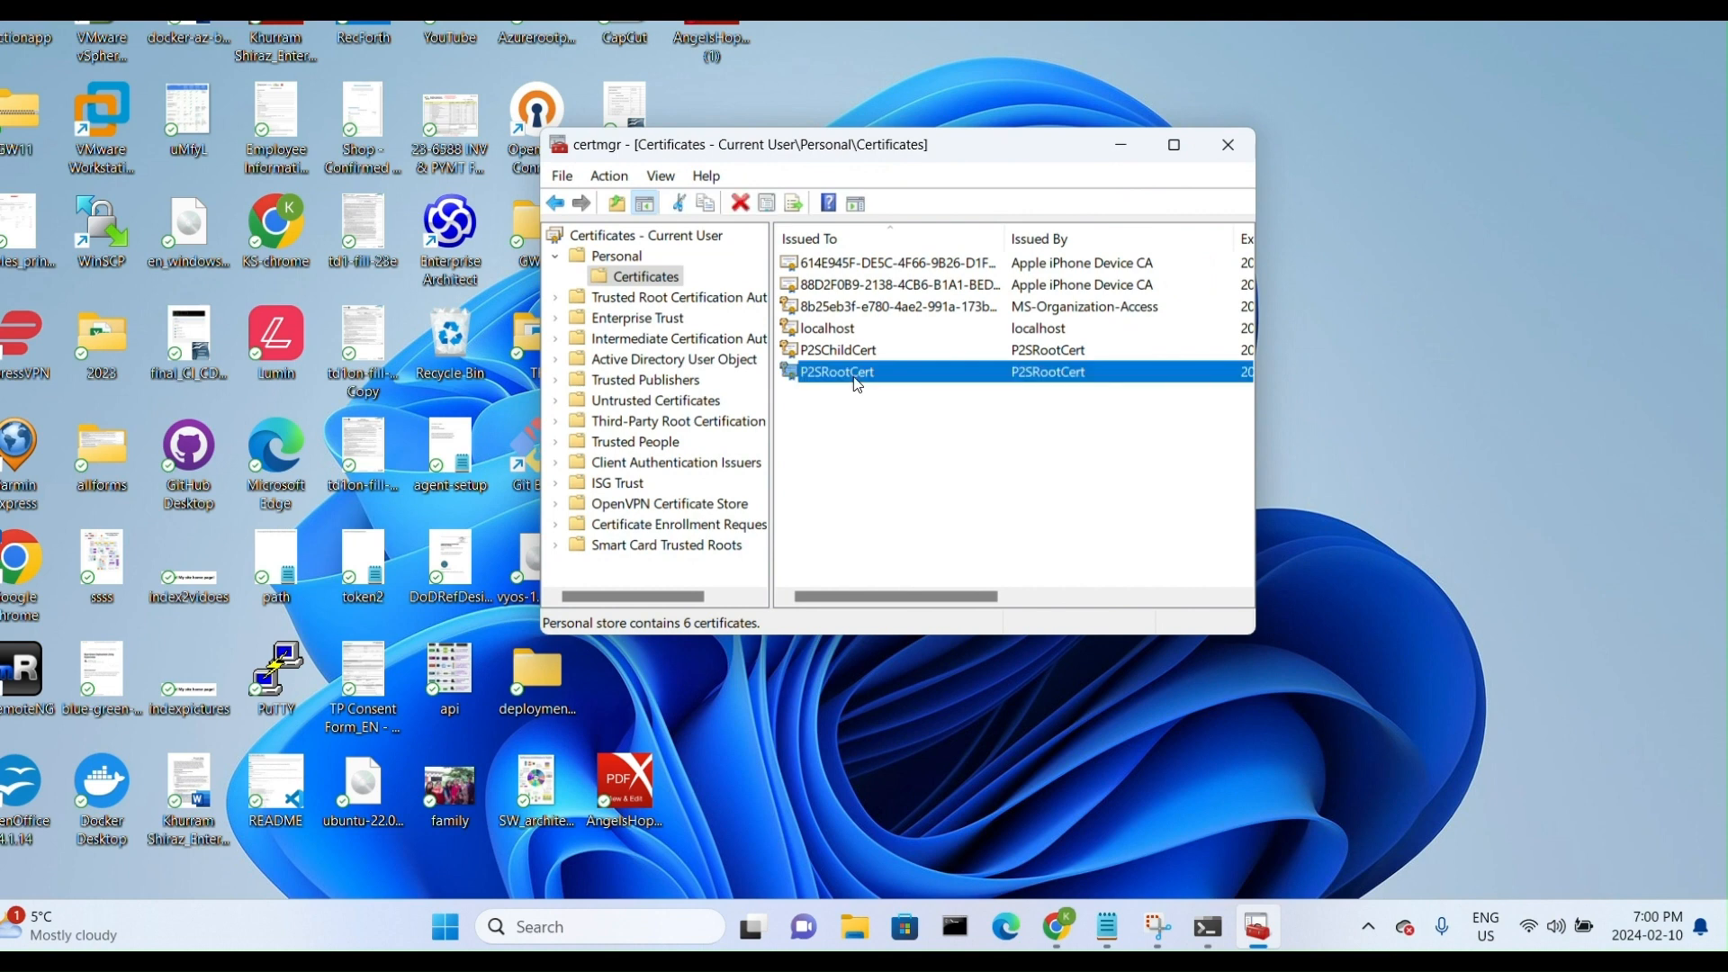
{"action": "right_click", "coordinate": [855, 378]}
{"action": "mouse_move", "coordinate": [897, 430]}
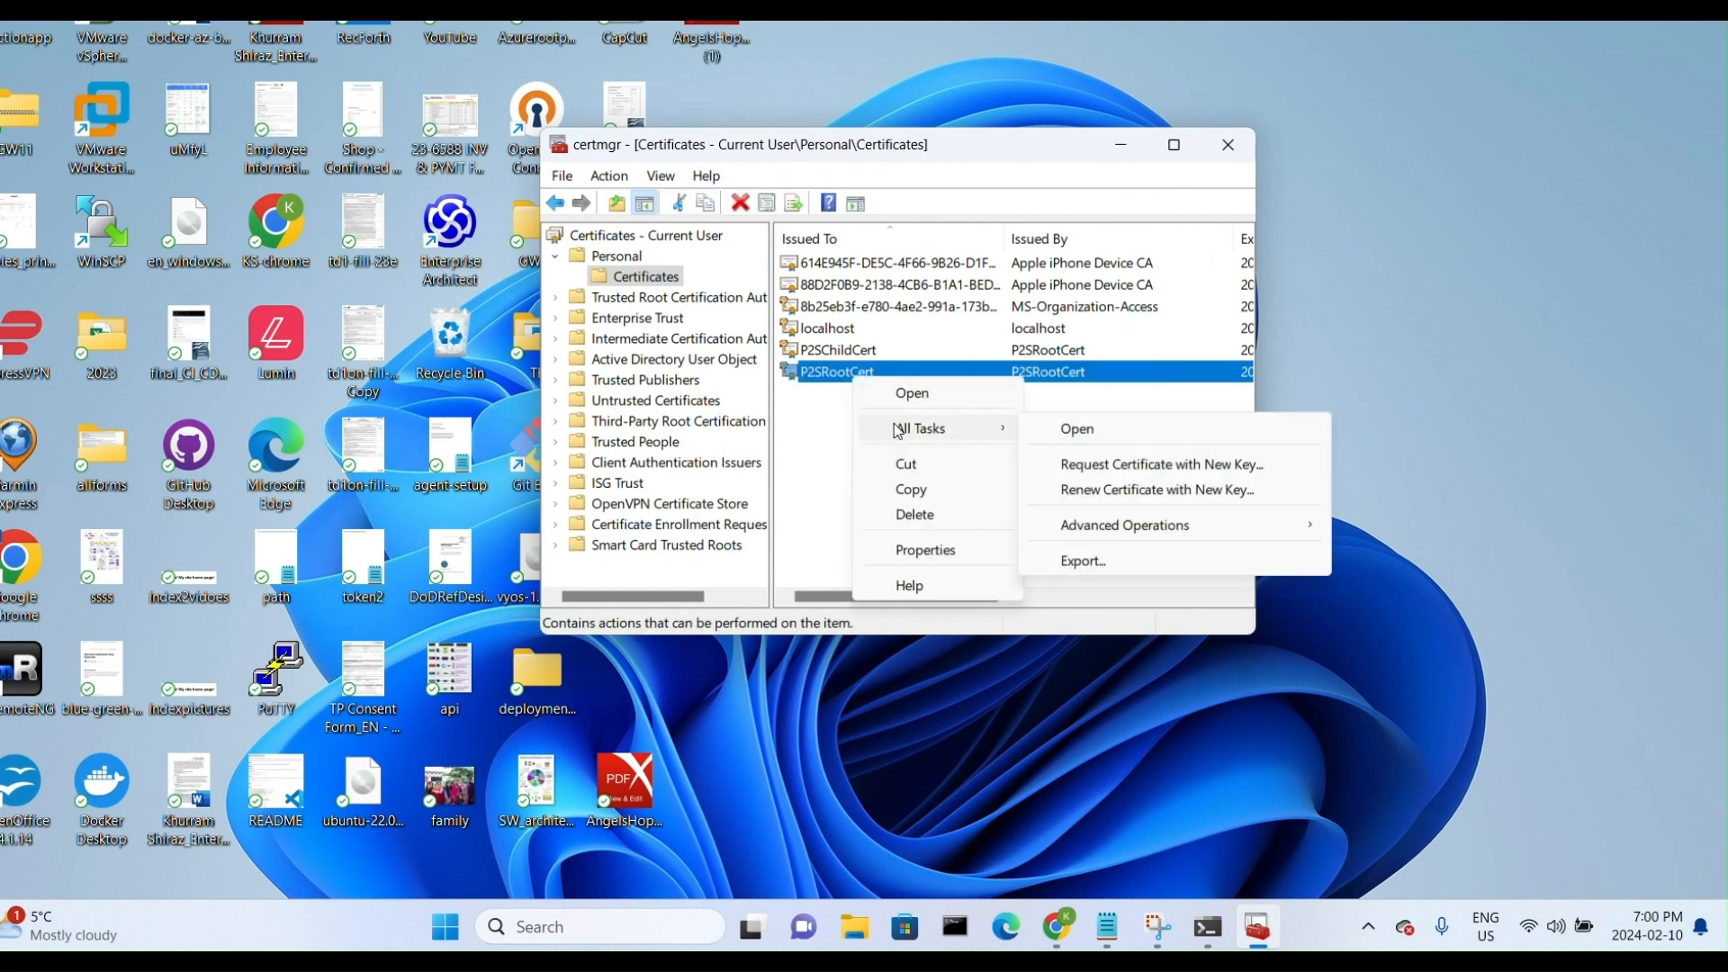
{"action": "left_click", "coordinate": [1149, 563]}
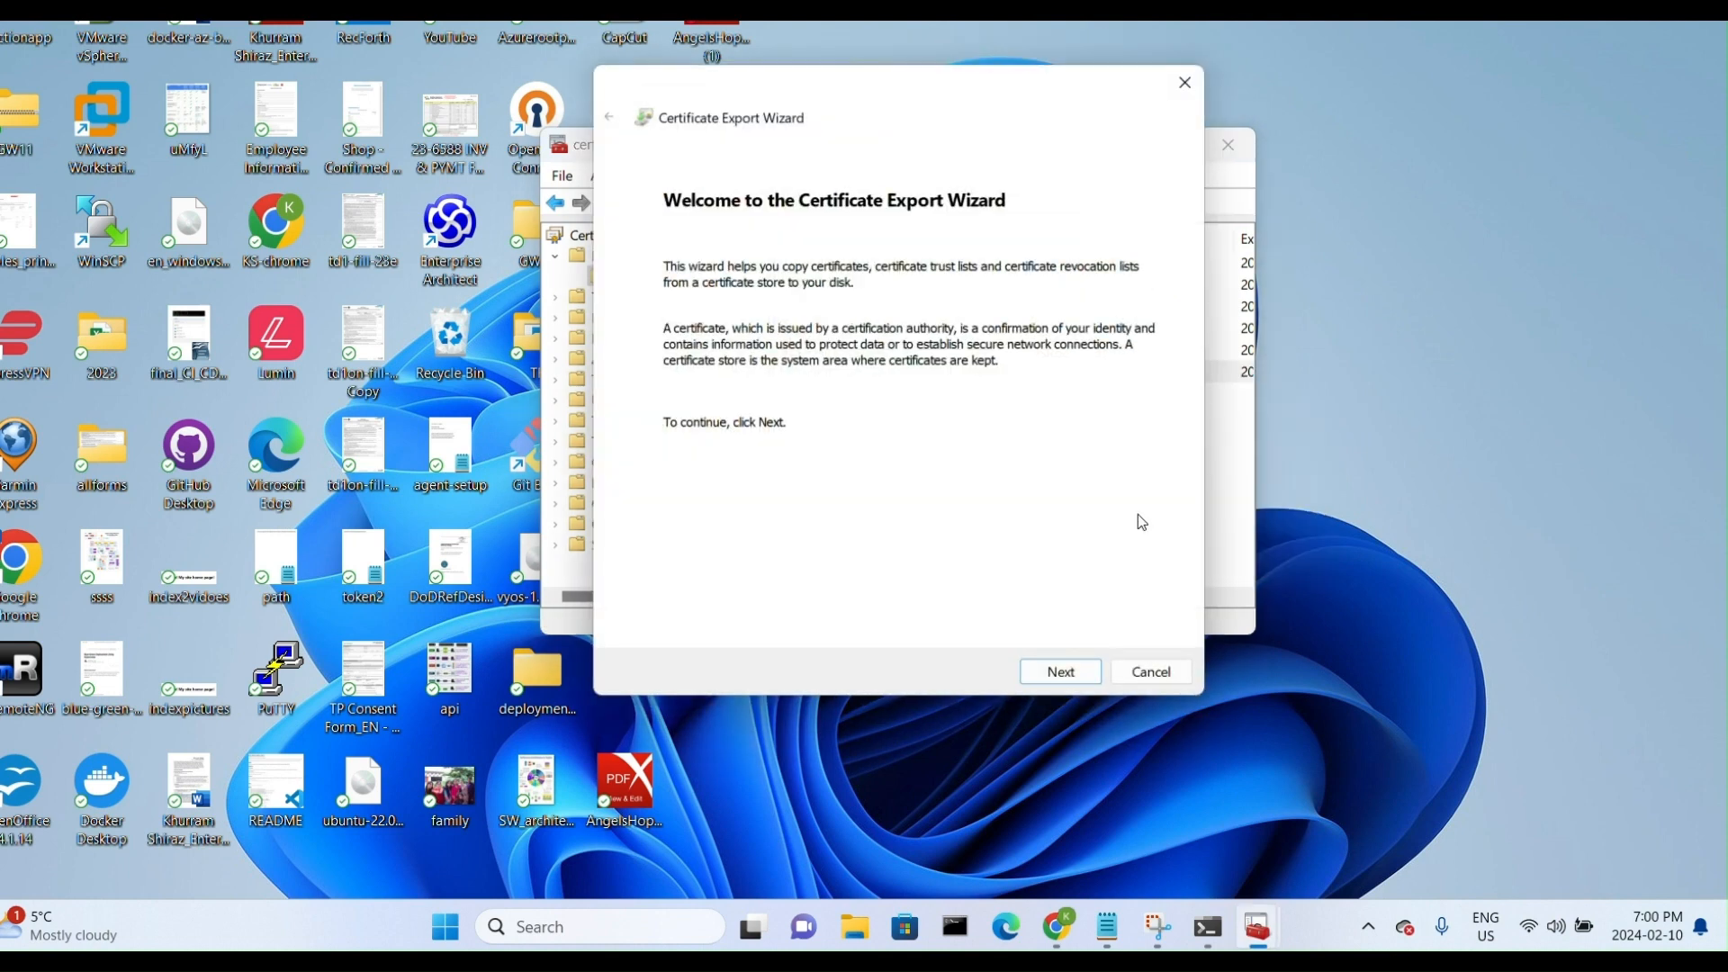
{"action": "left_click", "coordinate": [1072, 677]}
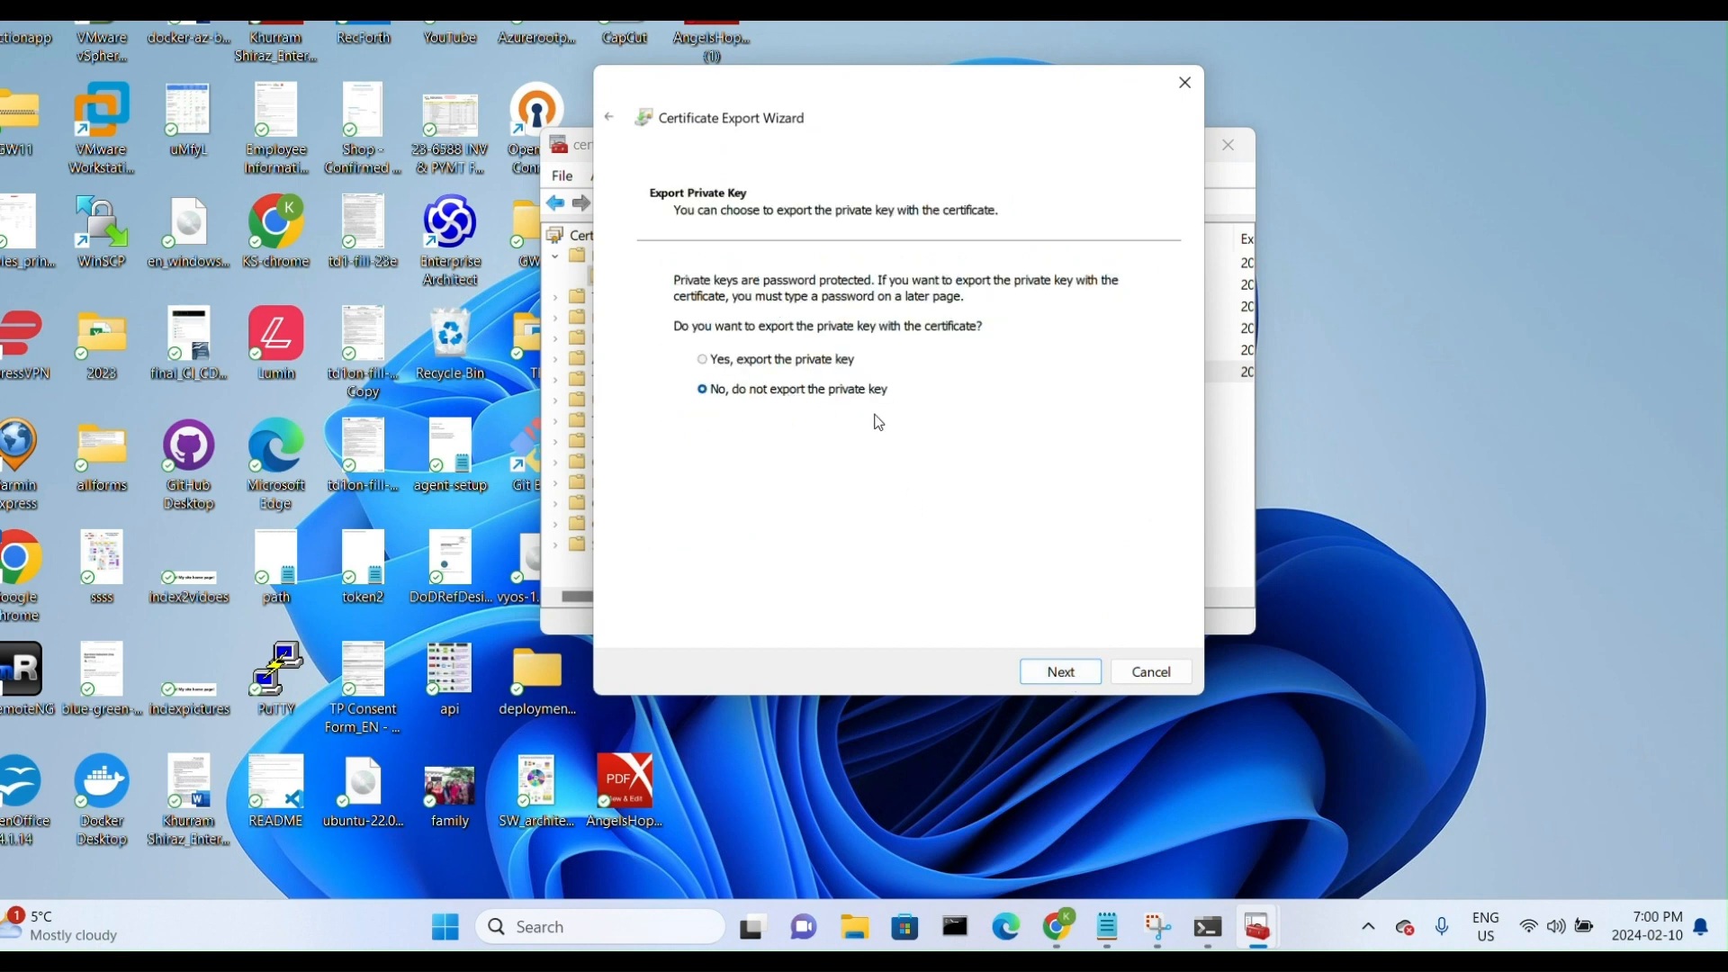
{"action": "left_click", "coordinate": [1051, 671]}
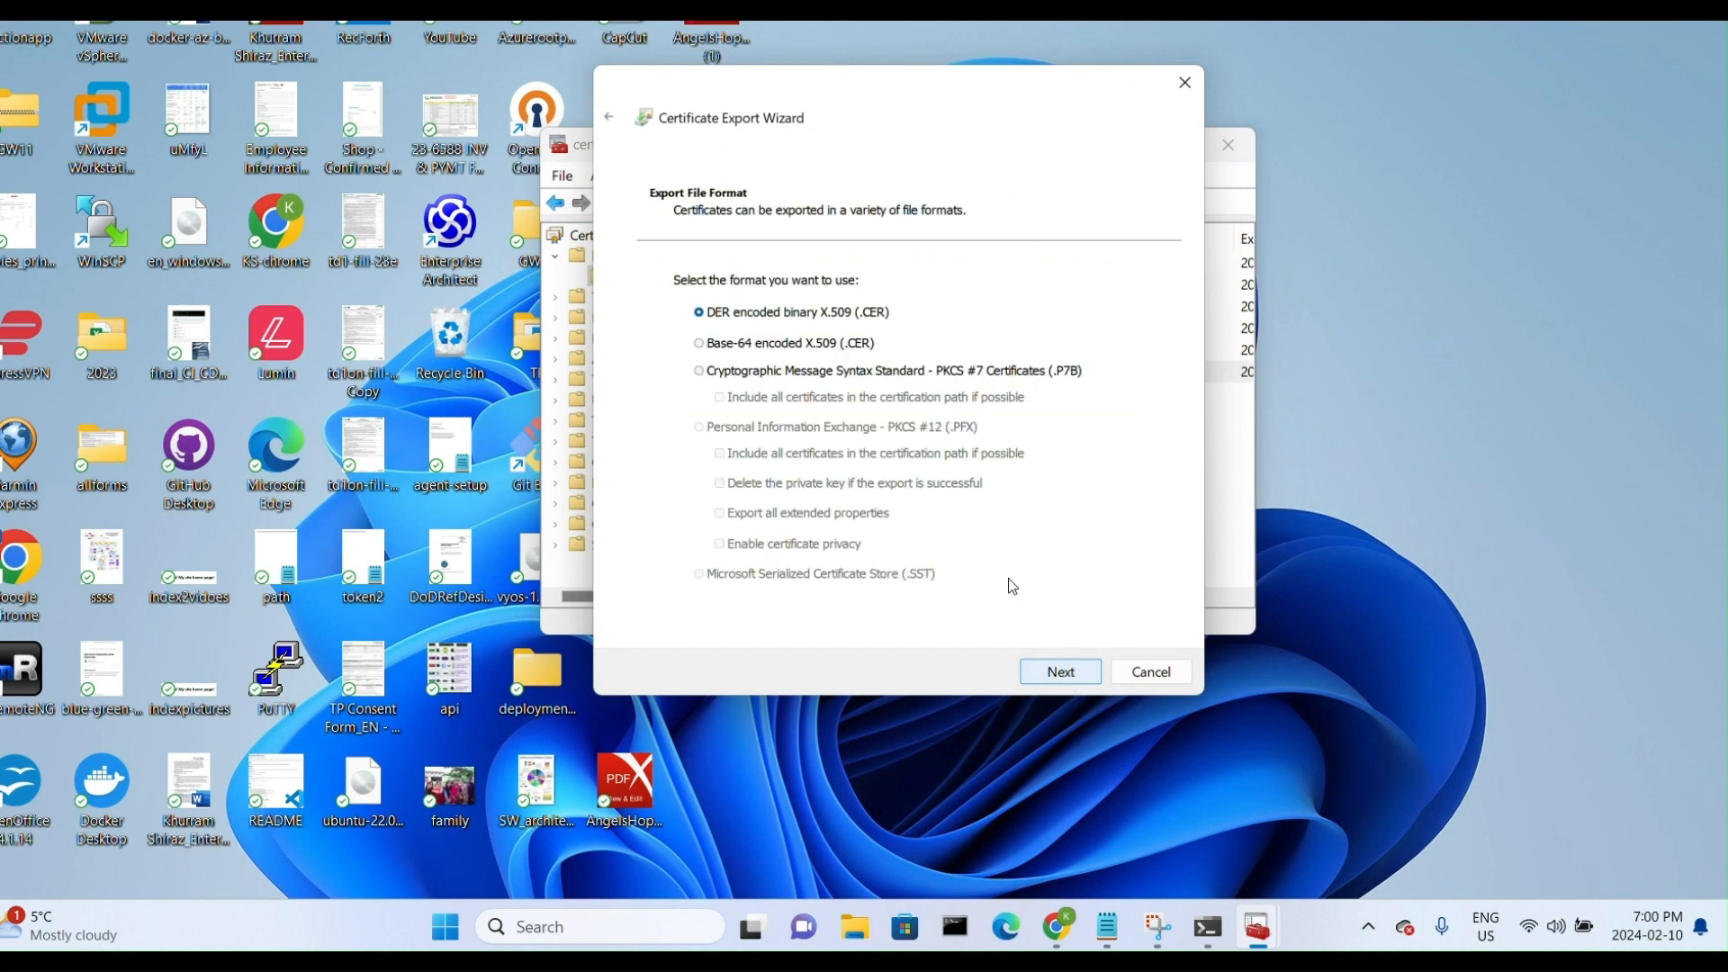
- Choose Base-64 encoded X.509 (.CER) as the root certificate's export format and enter the file name root-cert-10022024
{"action": "left_click", "coordinate": [758, 351]}
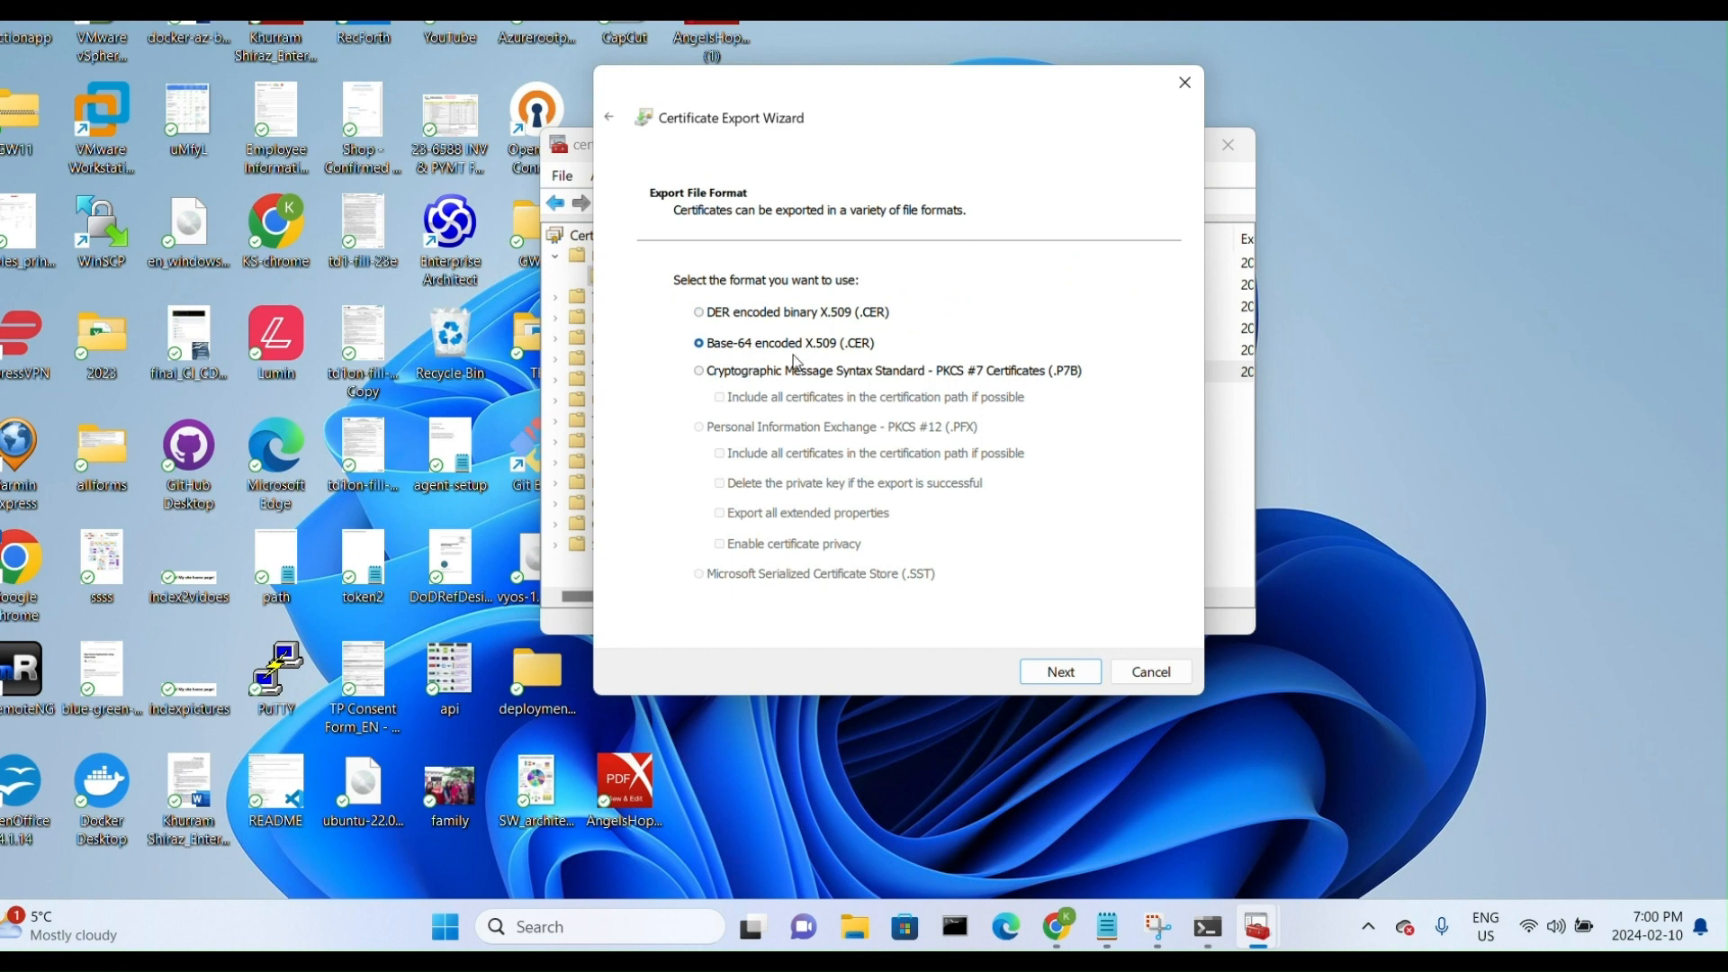
{"action": "left_click", "coordinate": [1088, 684]}
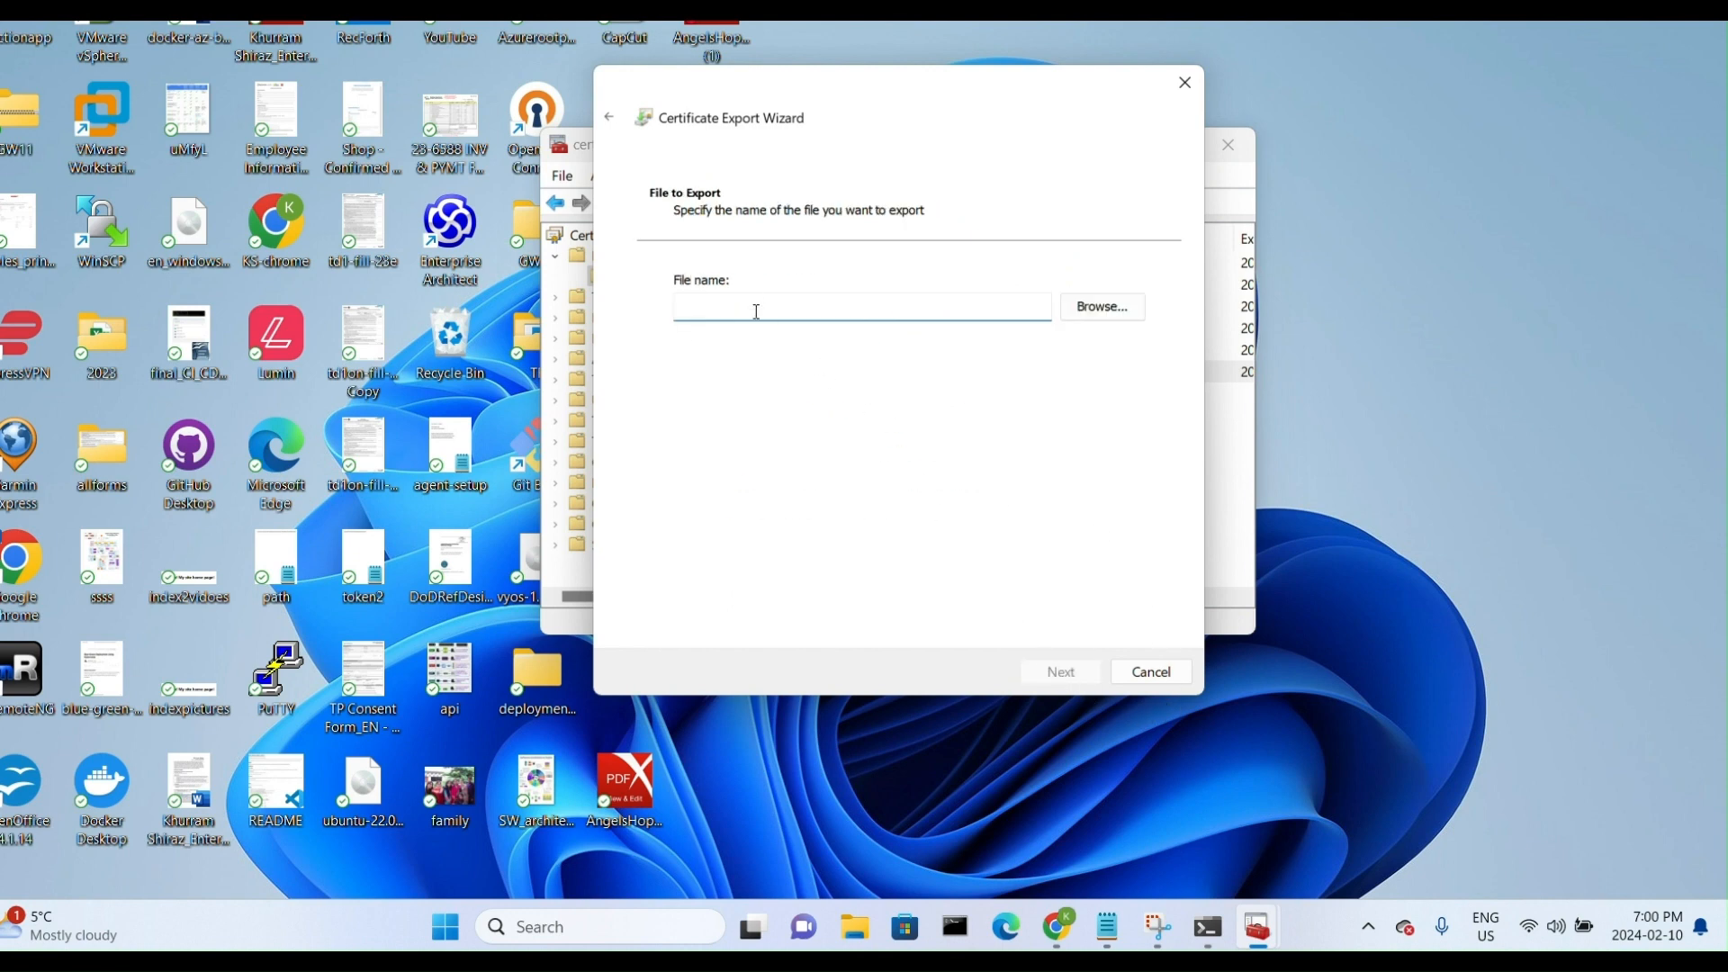
{"action": "type", "text": "root-cert-10022024"}
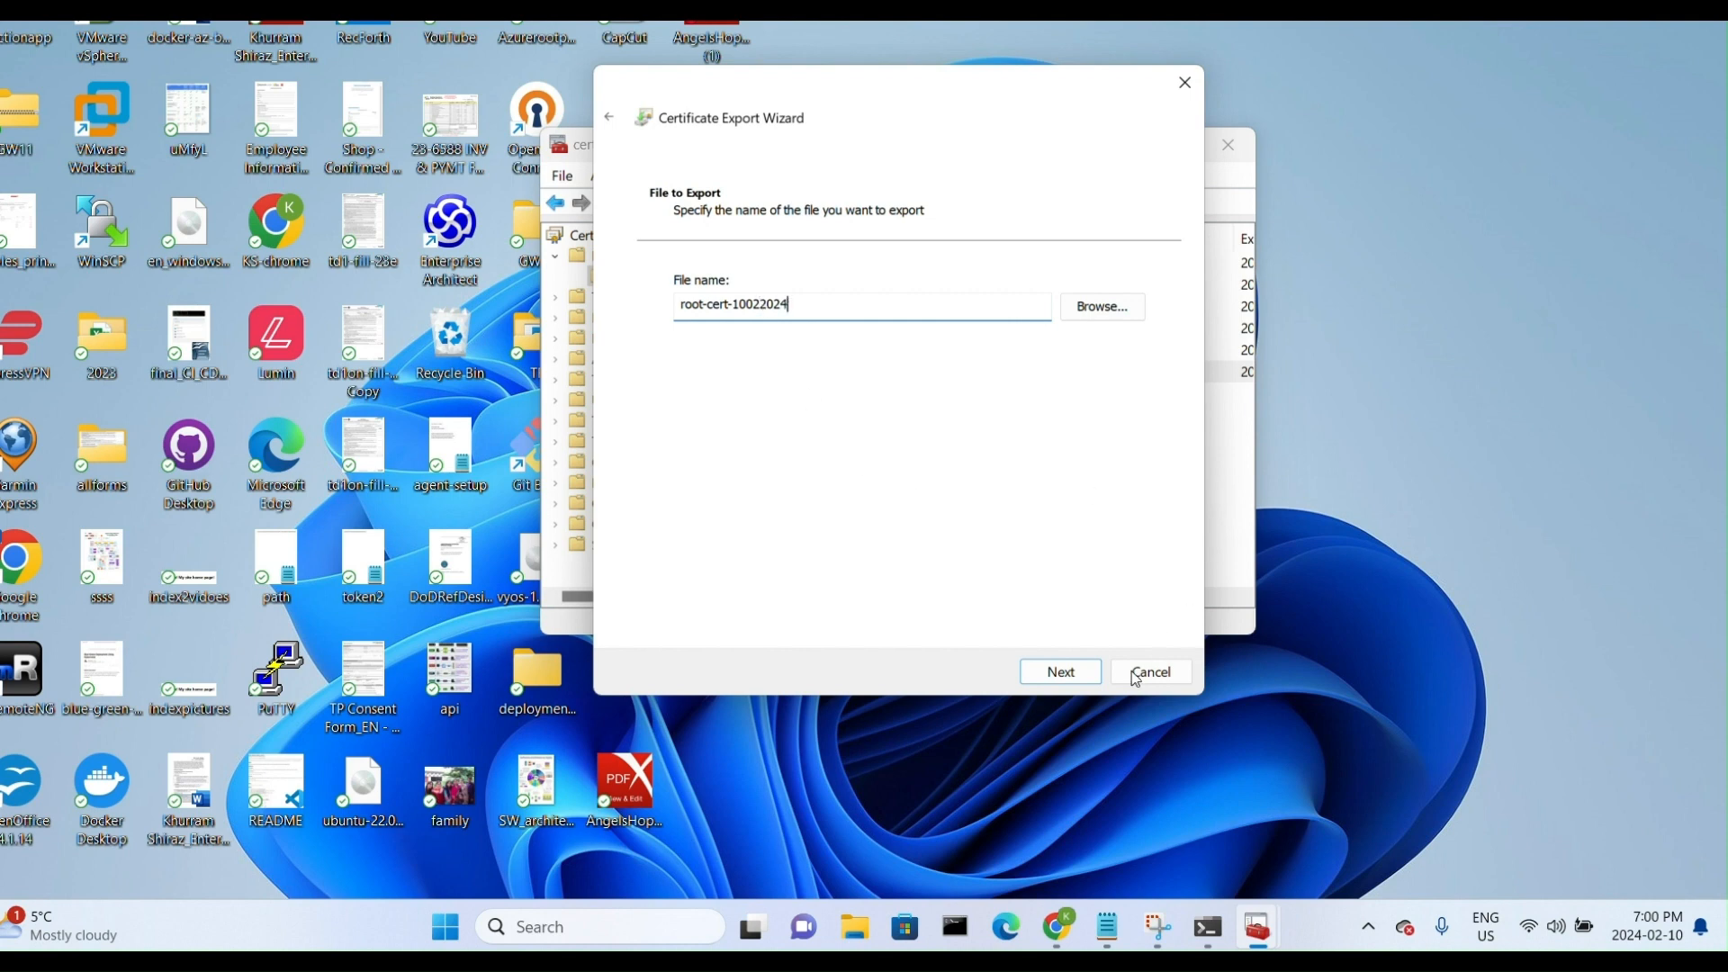
- Set the Desktop as the save location for root-cert-10022024 and complete the root certificate export
{"action": "left_click", "coordinate": [1112, 315]}
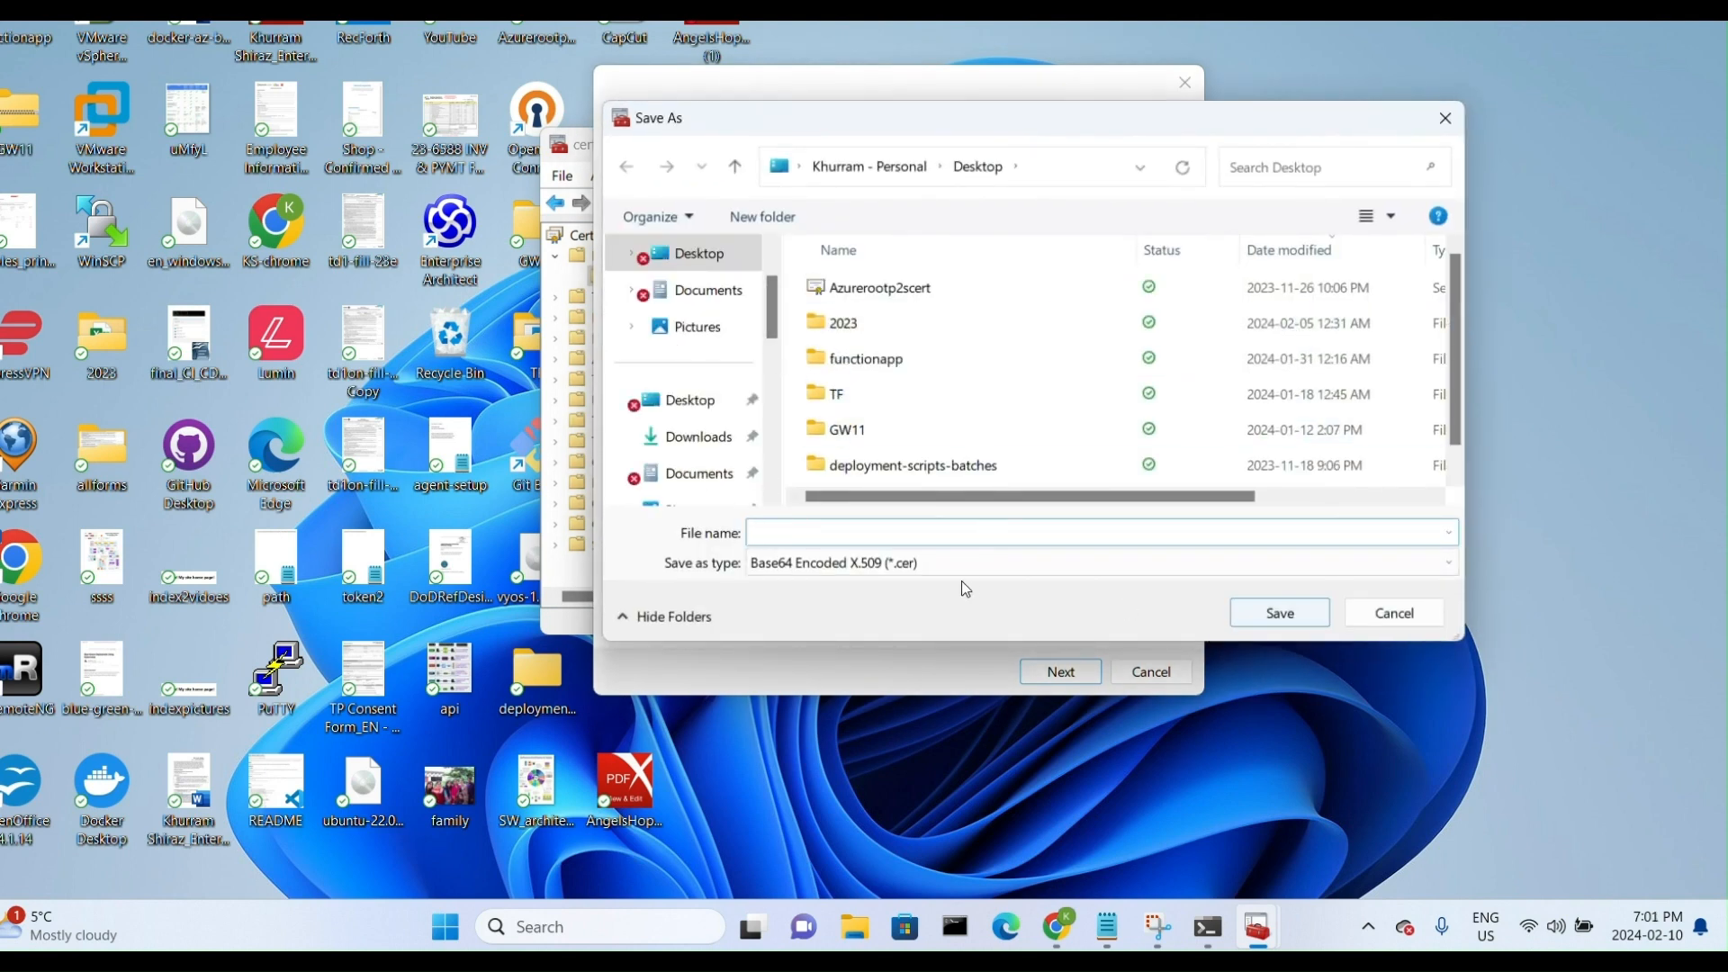
{"action": "left_click", "coordinate": [1360, 616]}
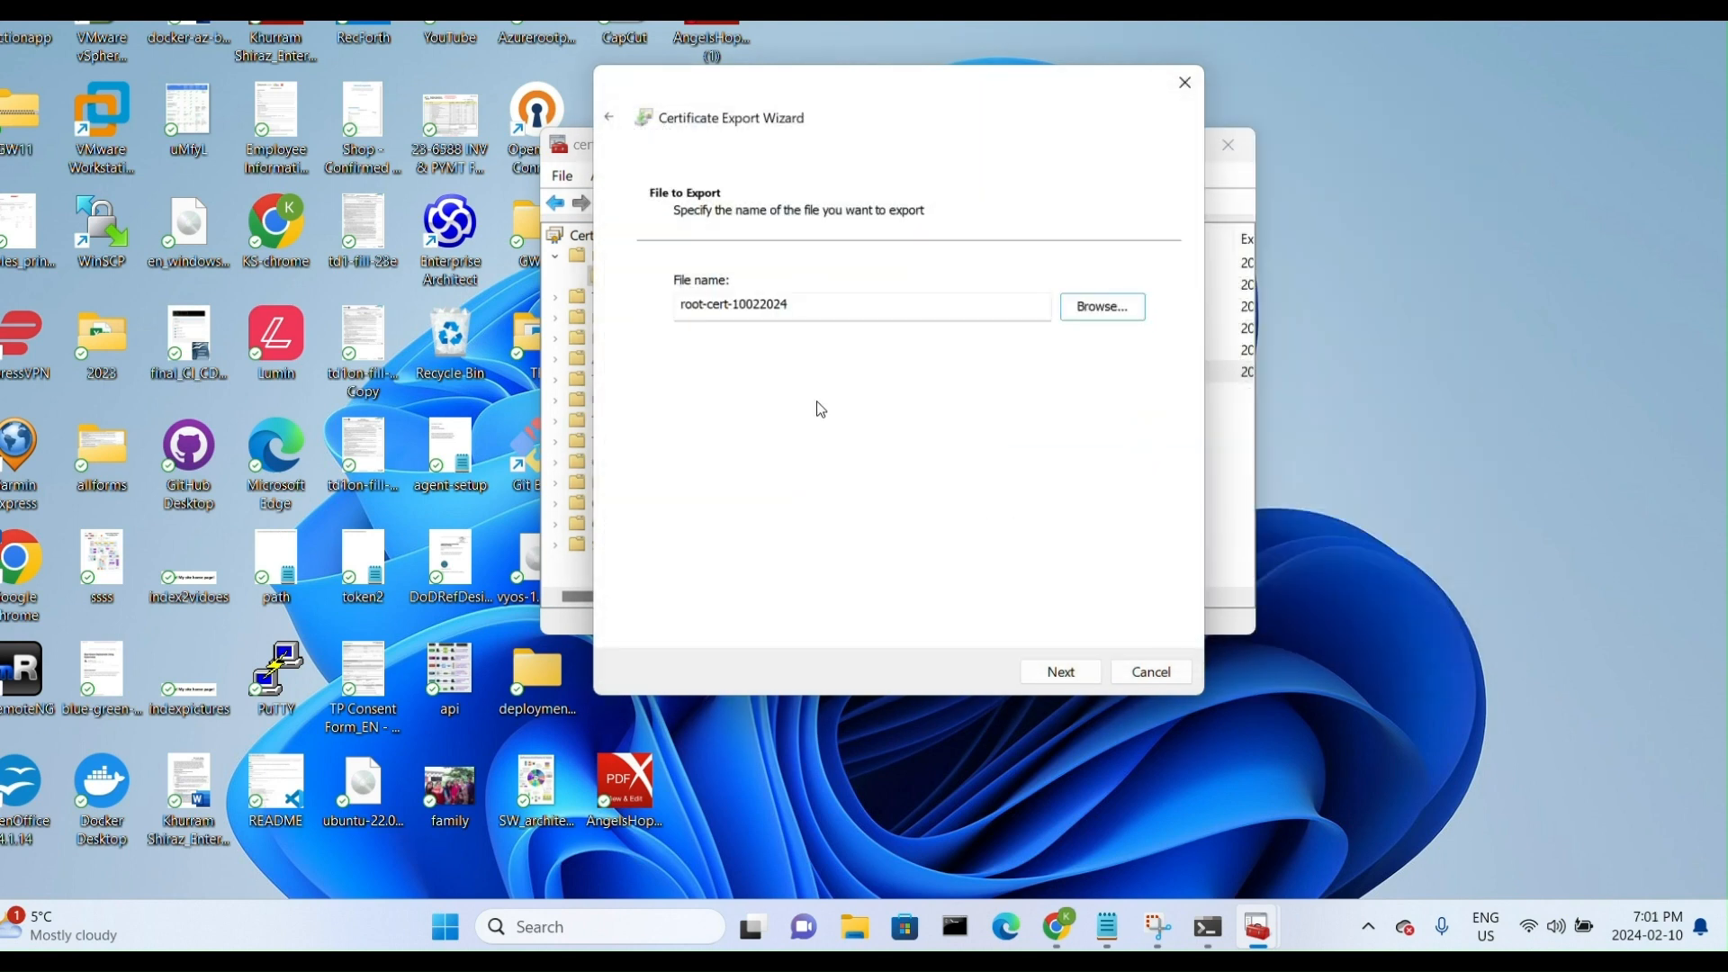
{"action": "double_click", "coordinate": [811, 307]}
{"action": "key", "text": "ctrl+c"}
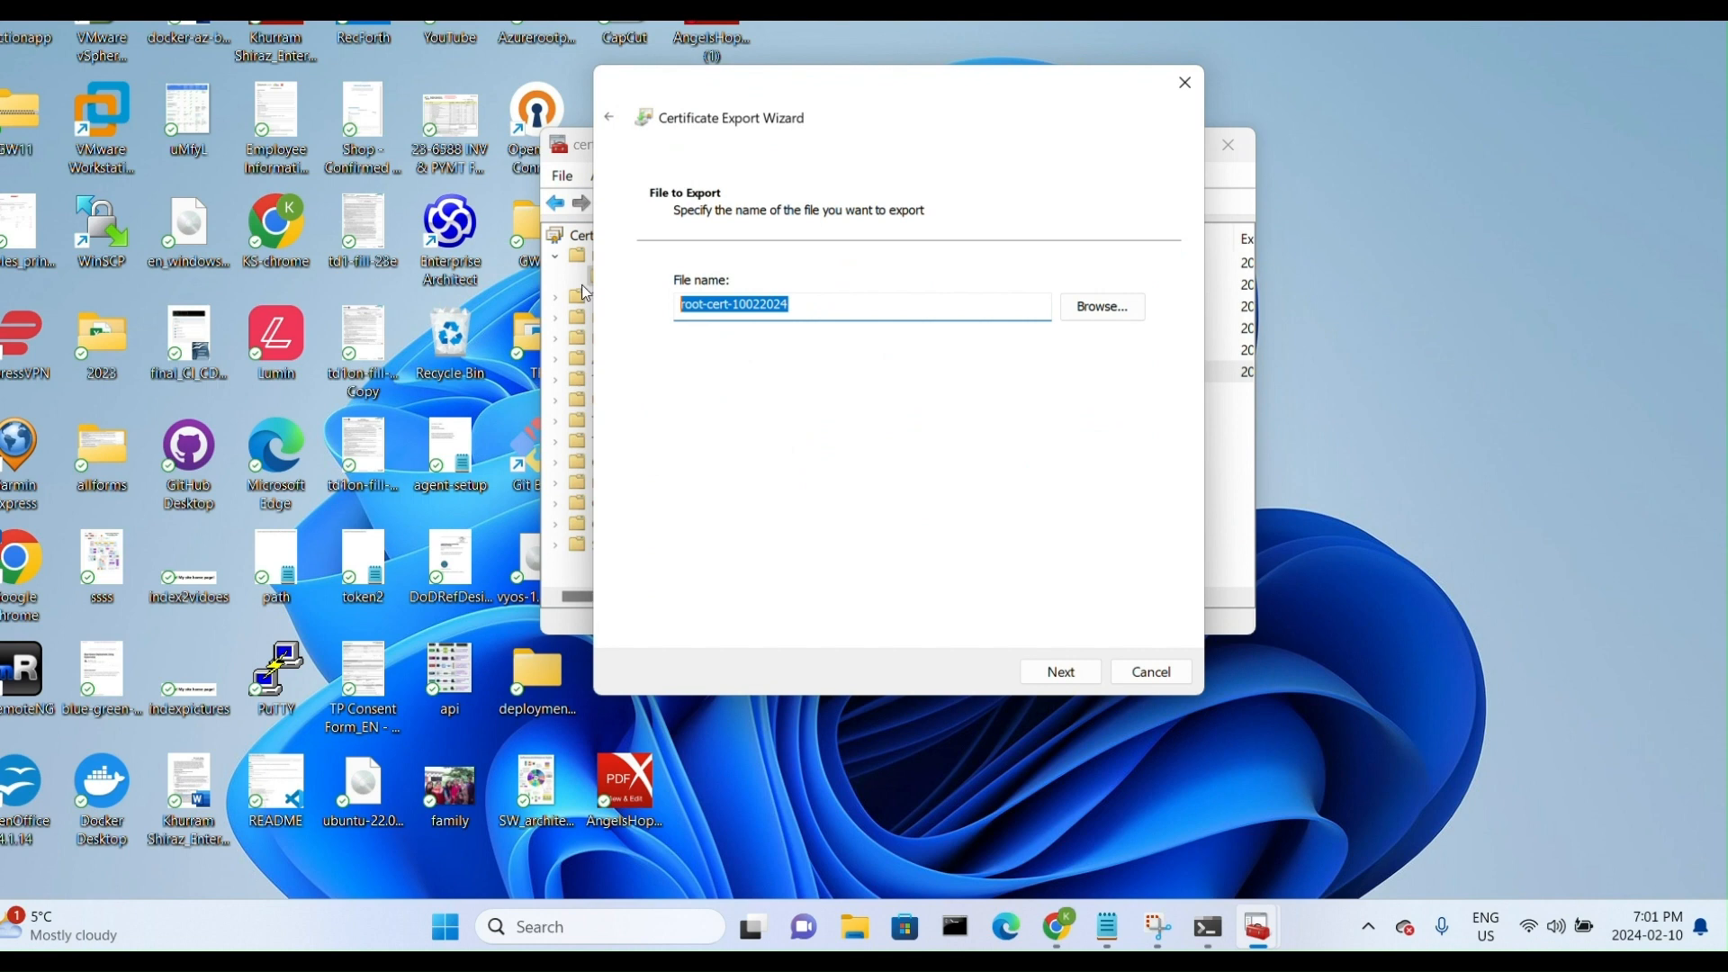
{"action": "left_click", "coordinate": [1126, 308]}
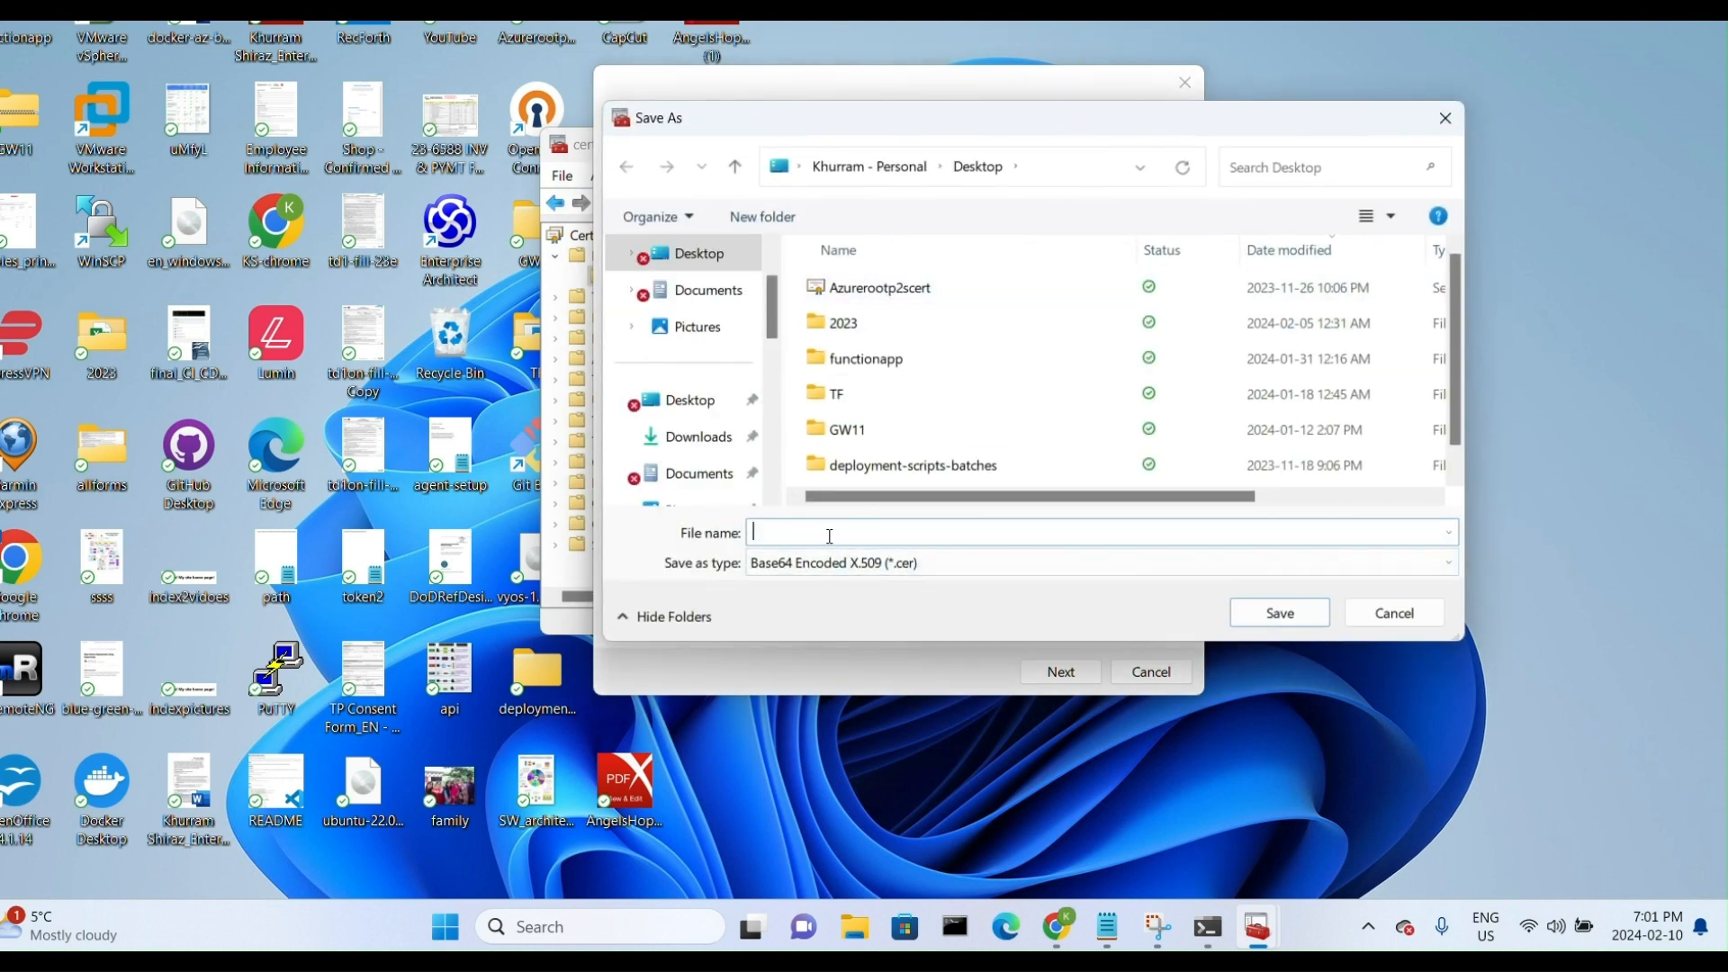
{"action": "key", "text": "ctrl+v"}
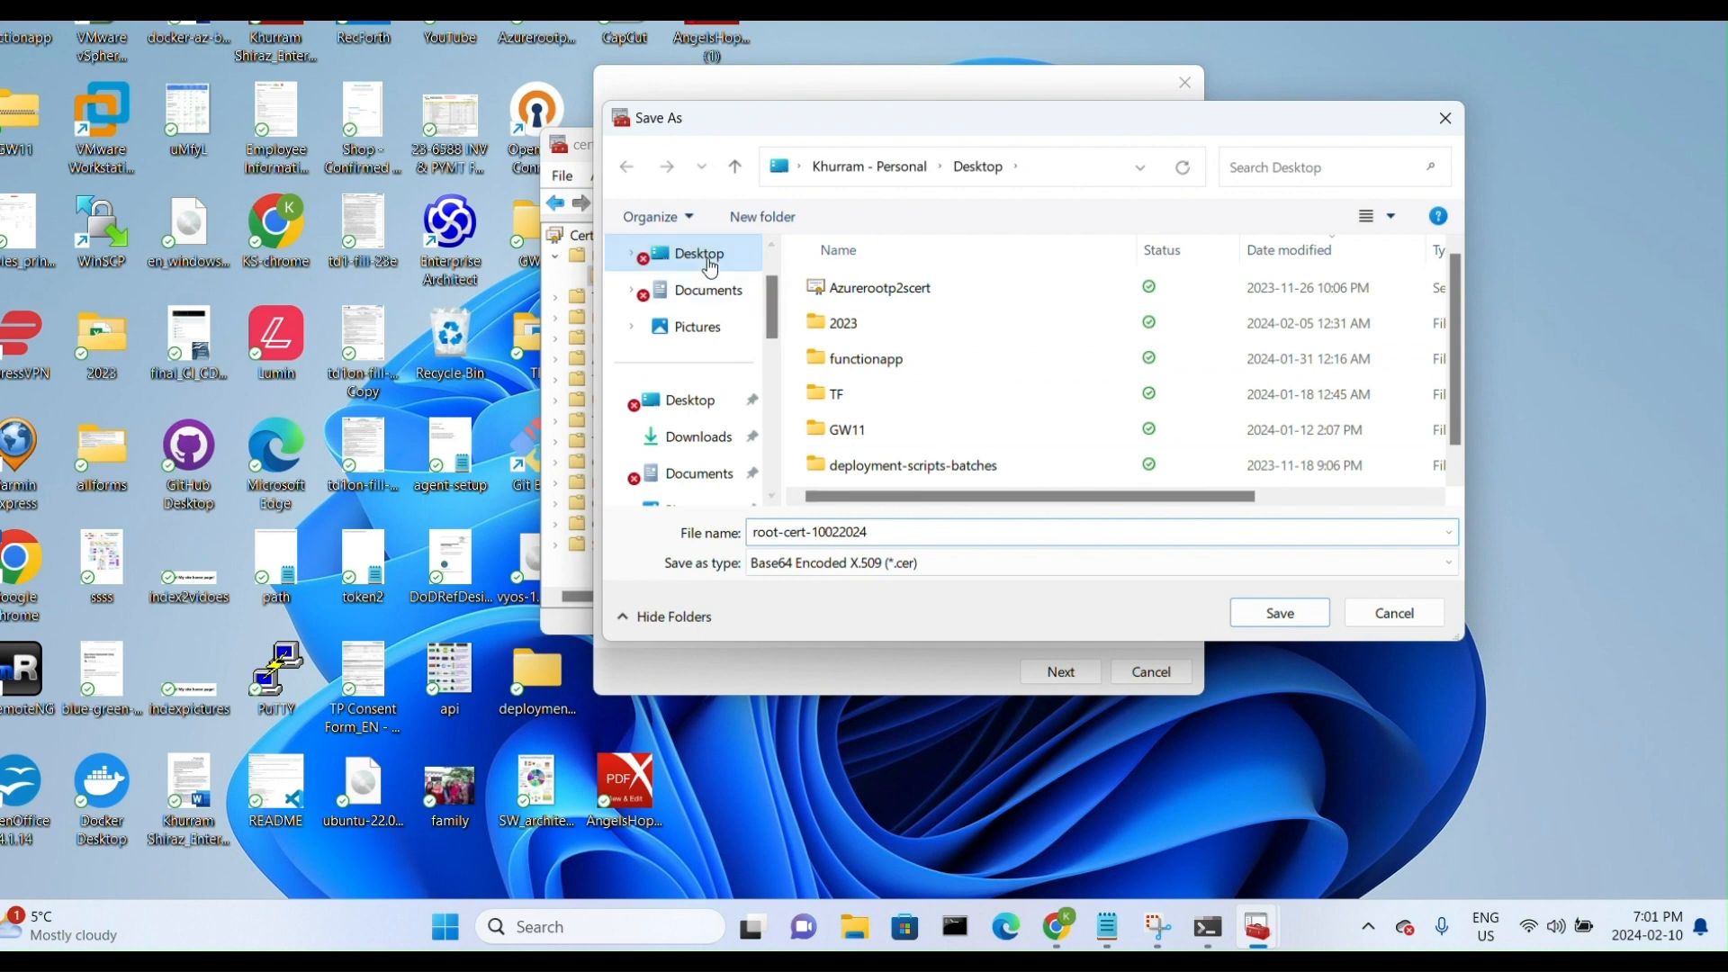
{"action": "left_click", "coordinate": [1288, 616]}
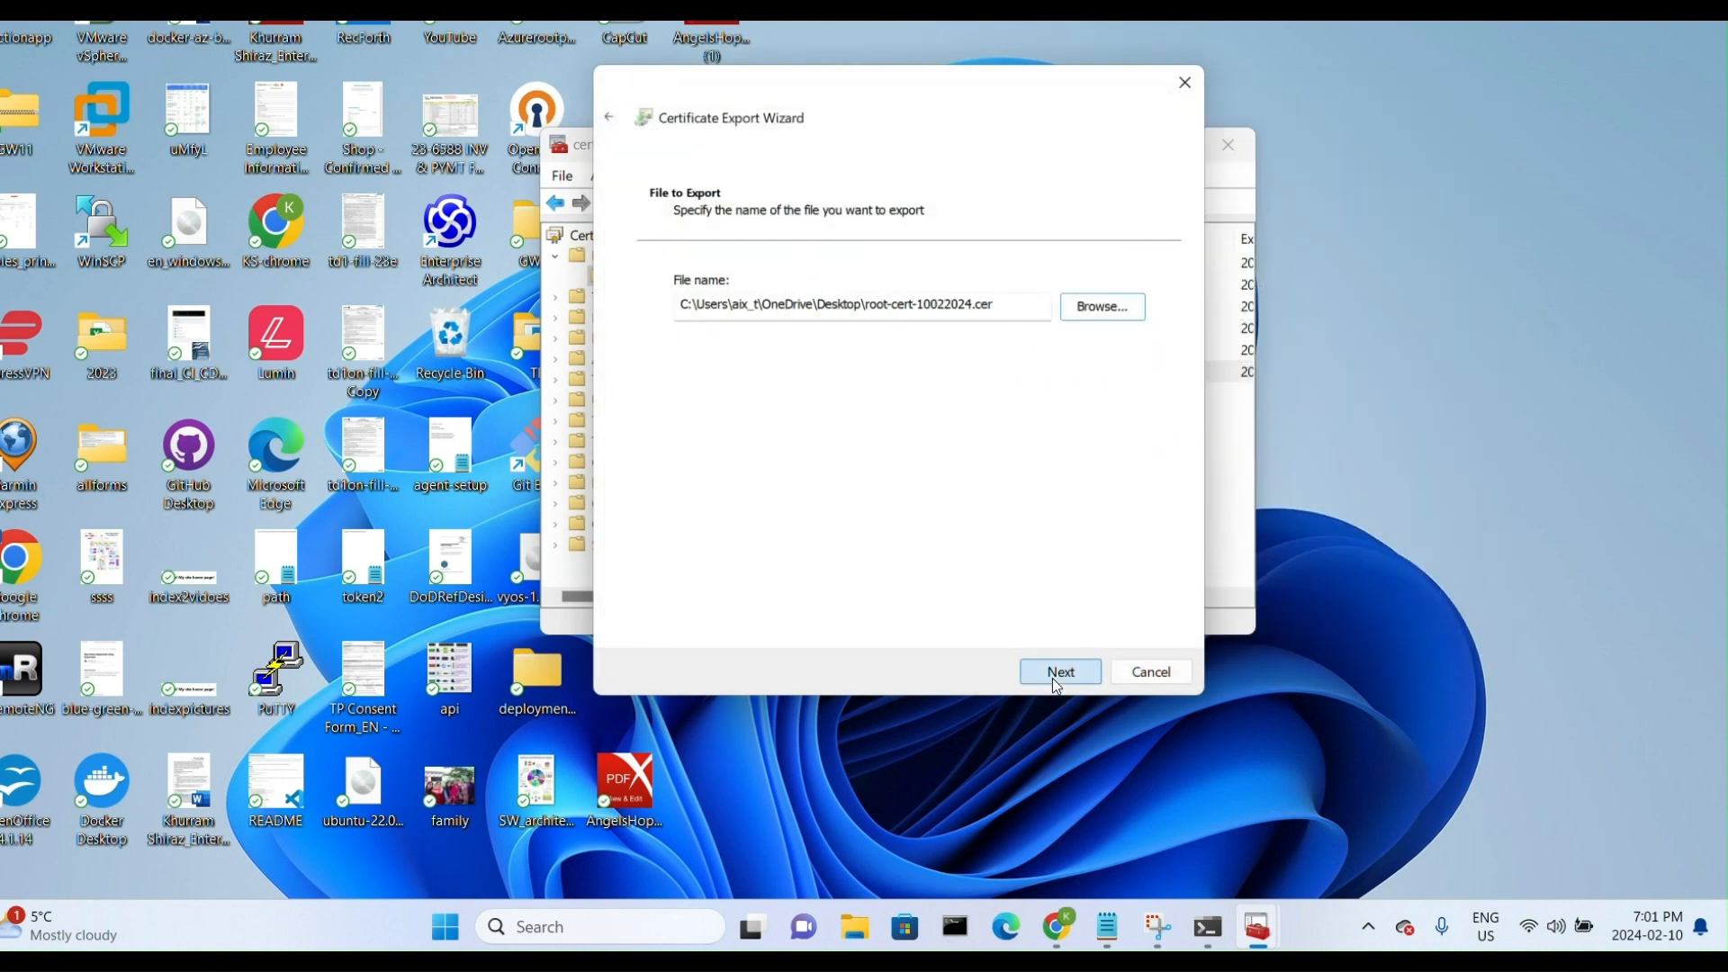
{"action": "left_click", "coordinate": [1057, 681]}
{"action": "left_click", "coordinate": [1060, 670]}
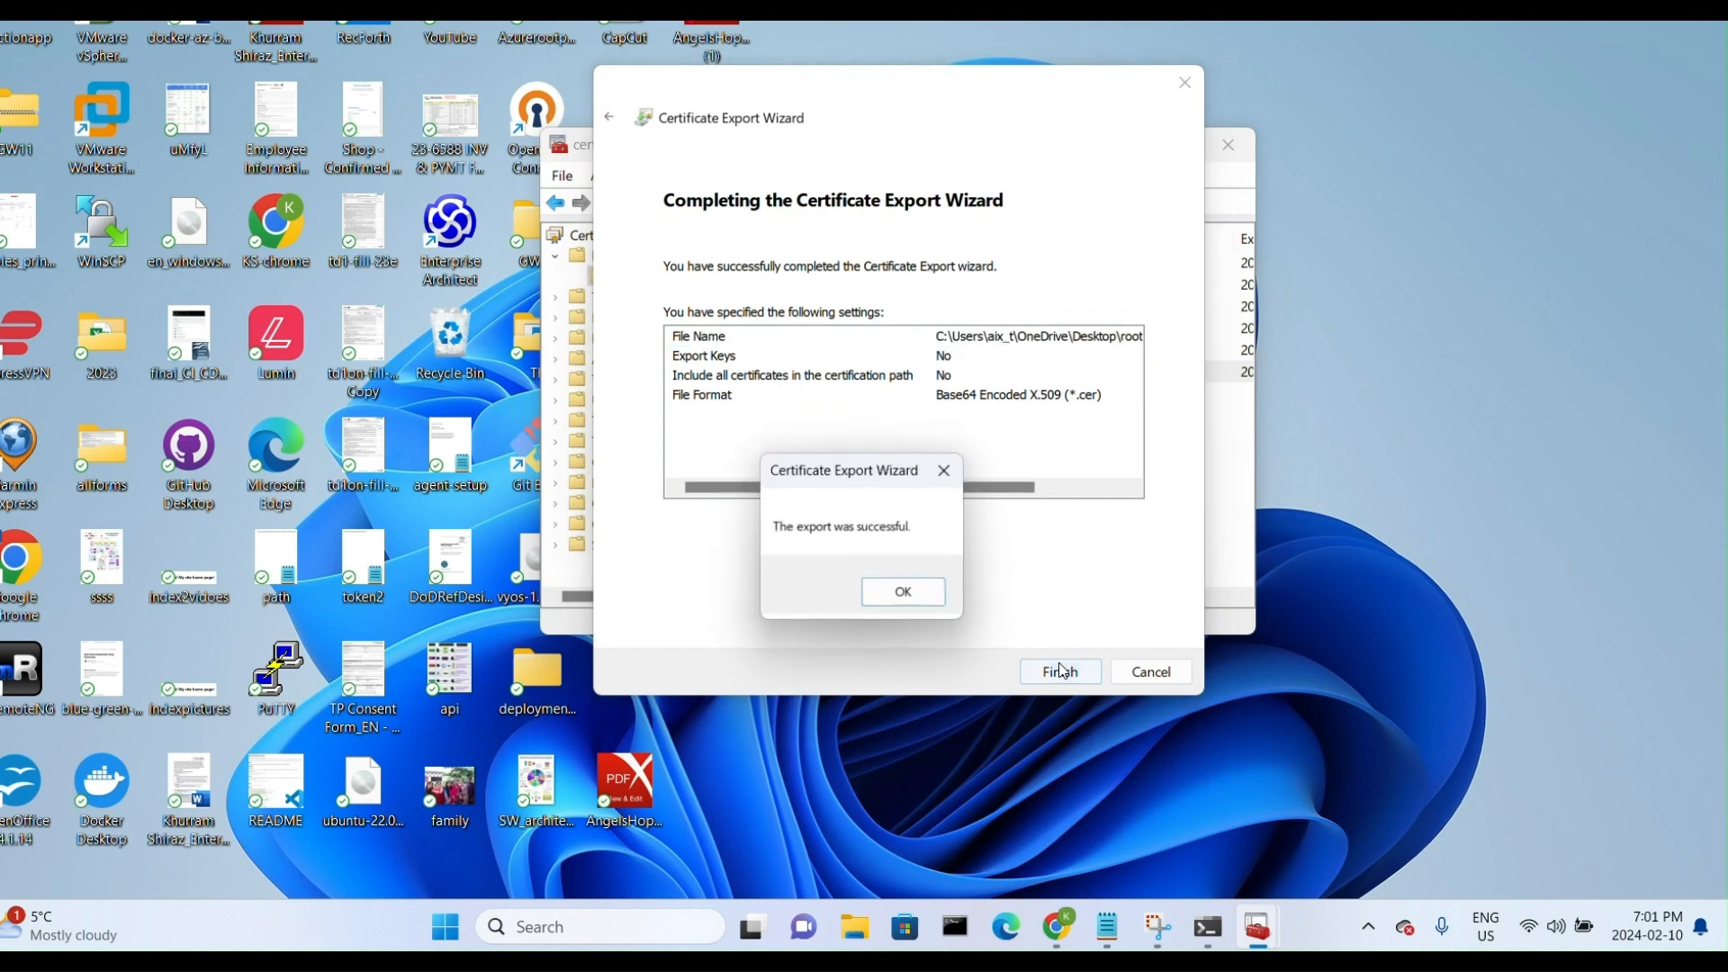
{"action": "left_click", "coordinate": [891, 599]}
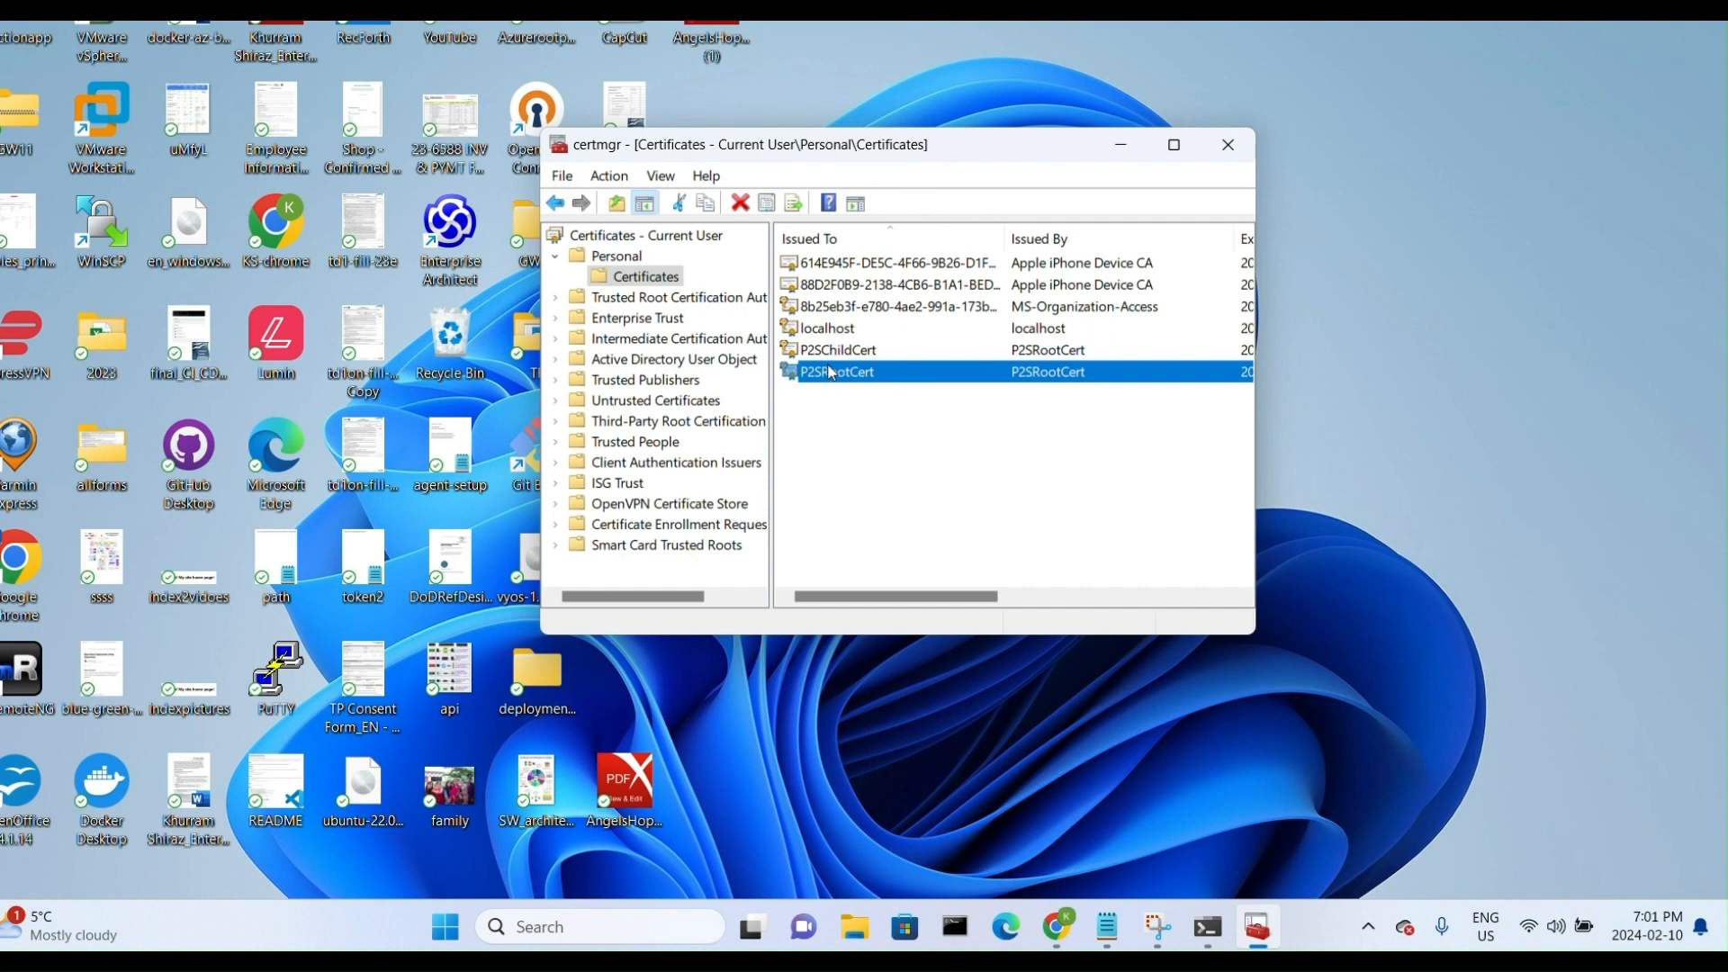
- Start exporting the P2SChildCert certificate with its private key in PKCS #12 (.PFX) format, including all certificates in the certification path
{"action": "key", "text": "super+shift+s"}
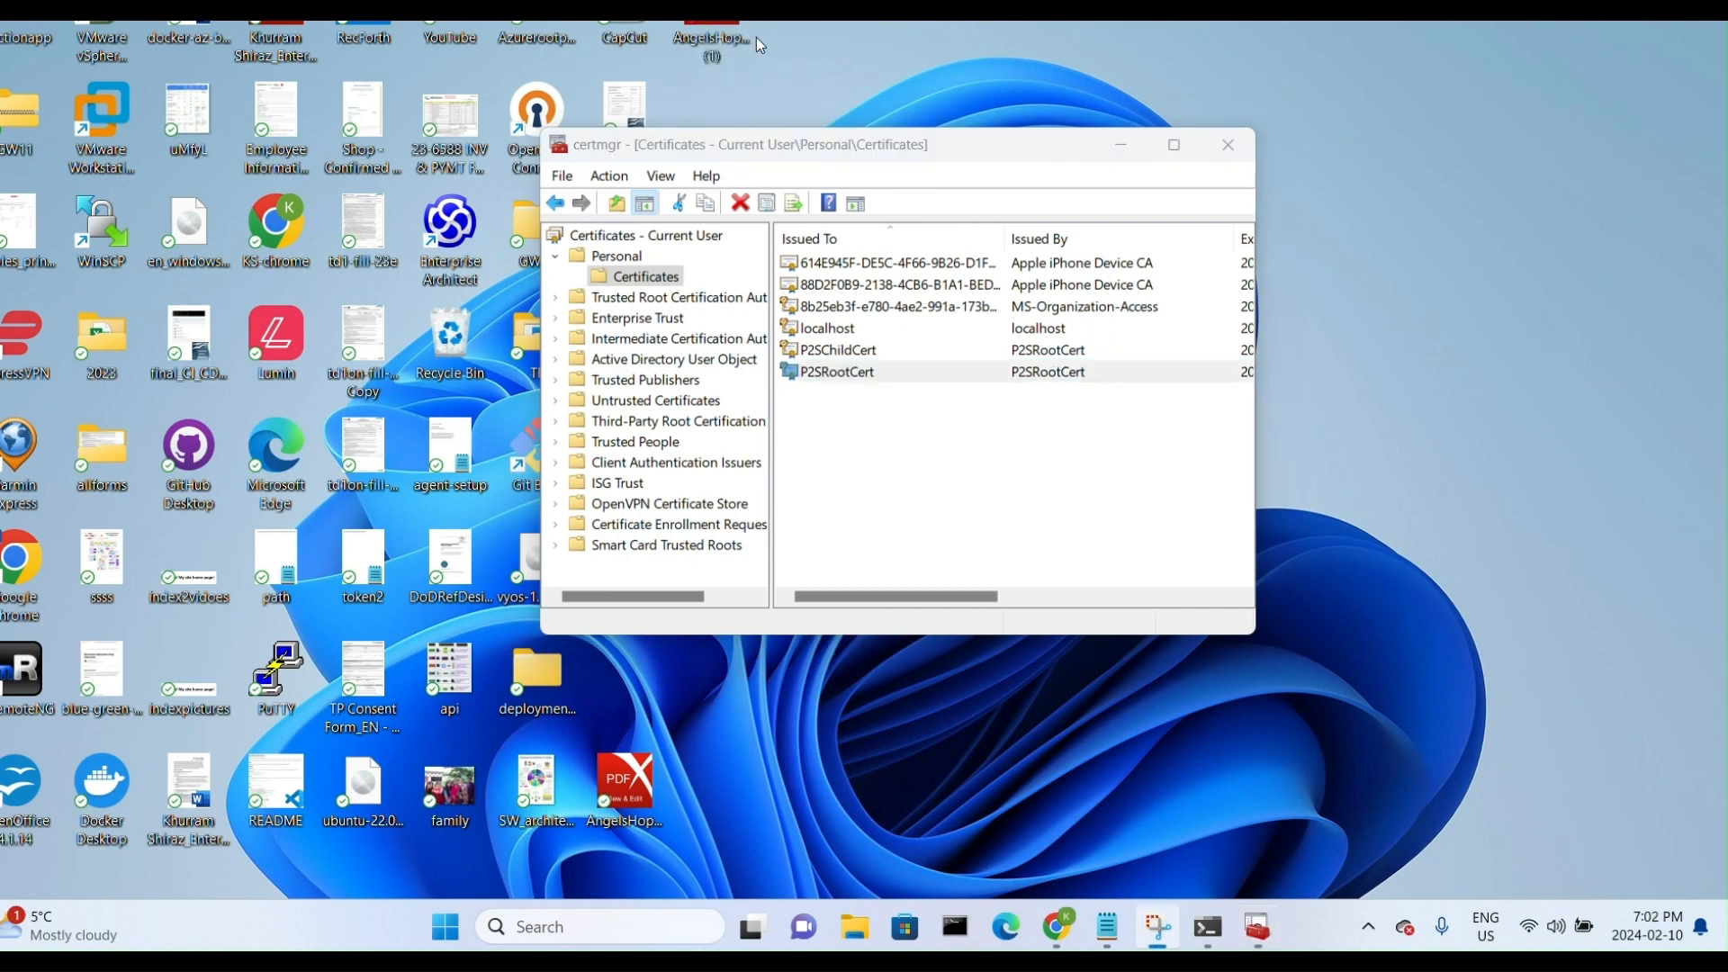
{"action": "right_click", "coordinate": [853, 352]}
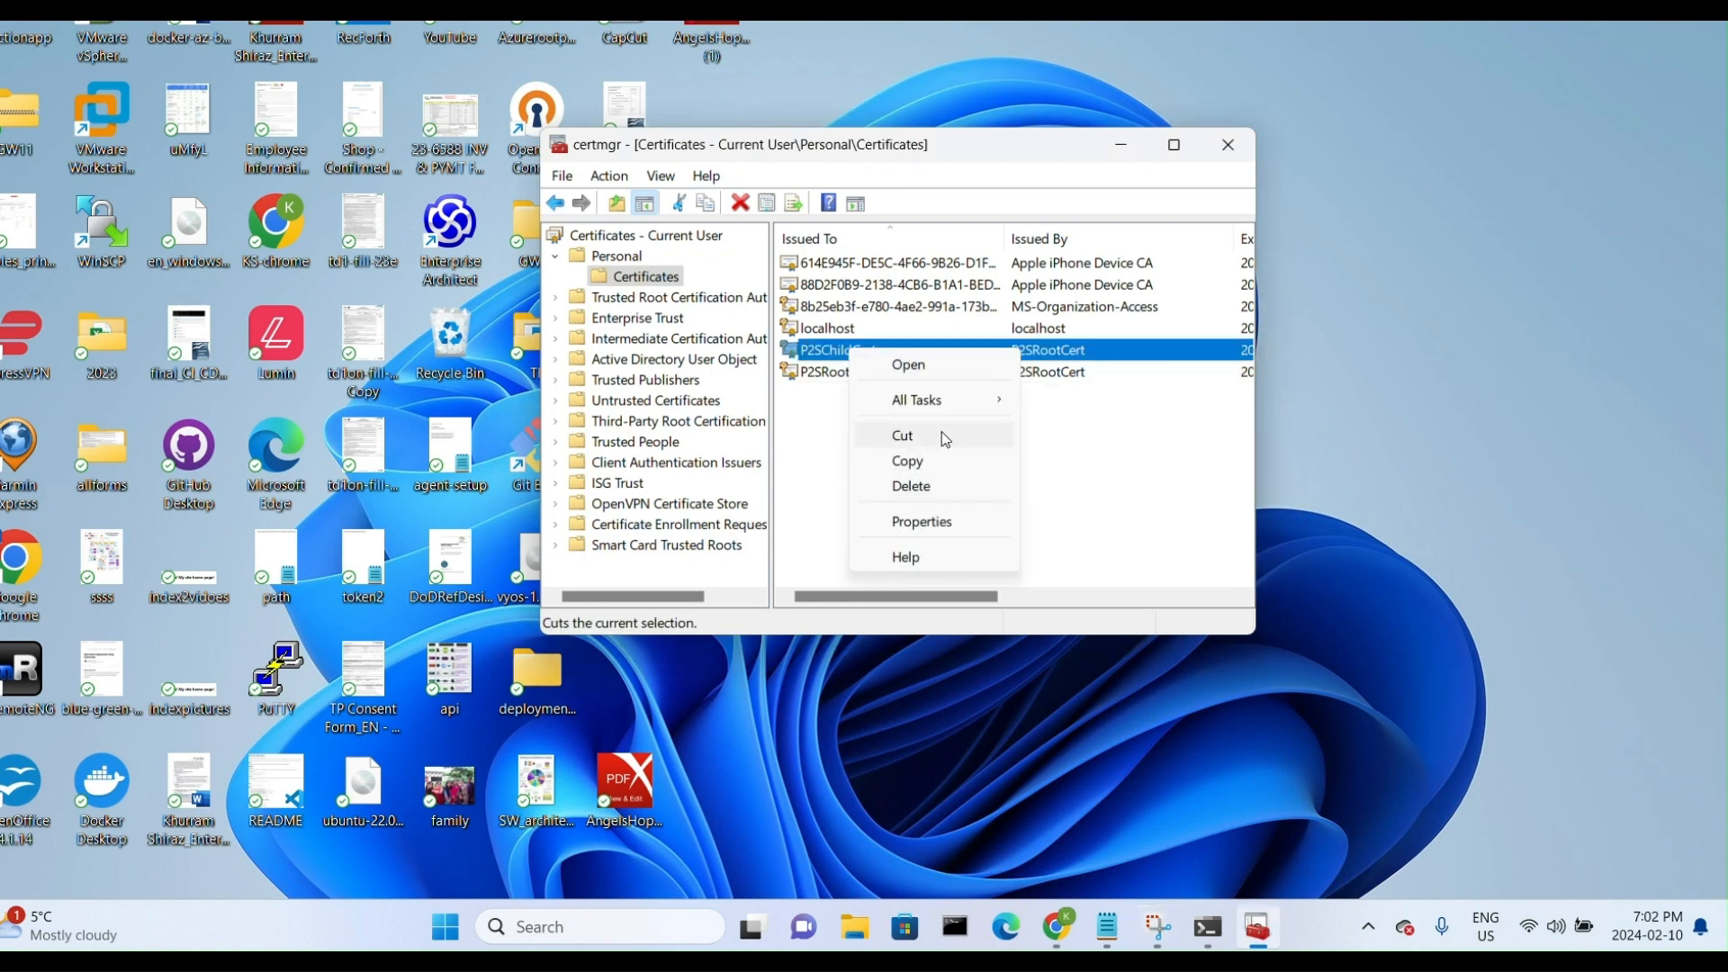
{"action": "mouse_move", "coordinate": [949, 407]}
{"action": "left_click", "coordinate": [1101, 537]}
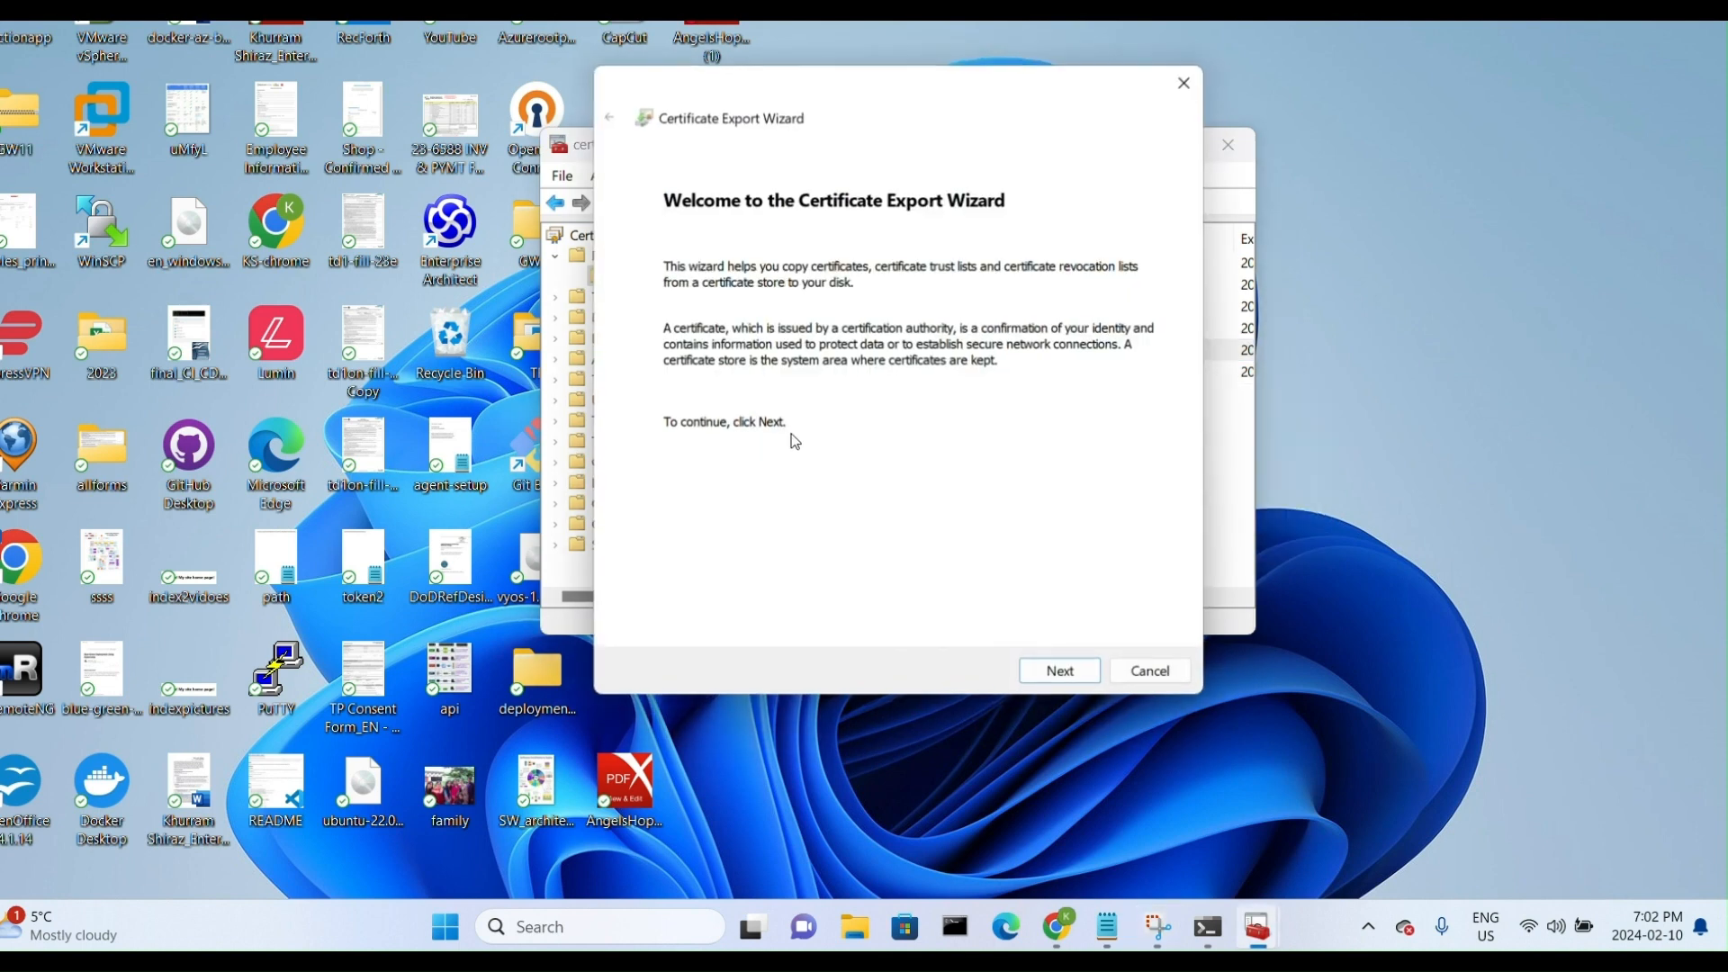
{"action": "left_click", "coordinate": [1053, 668]}
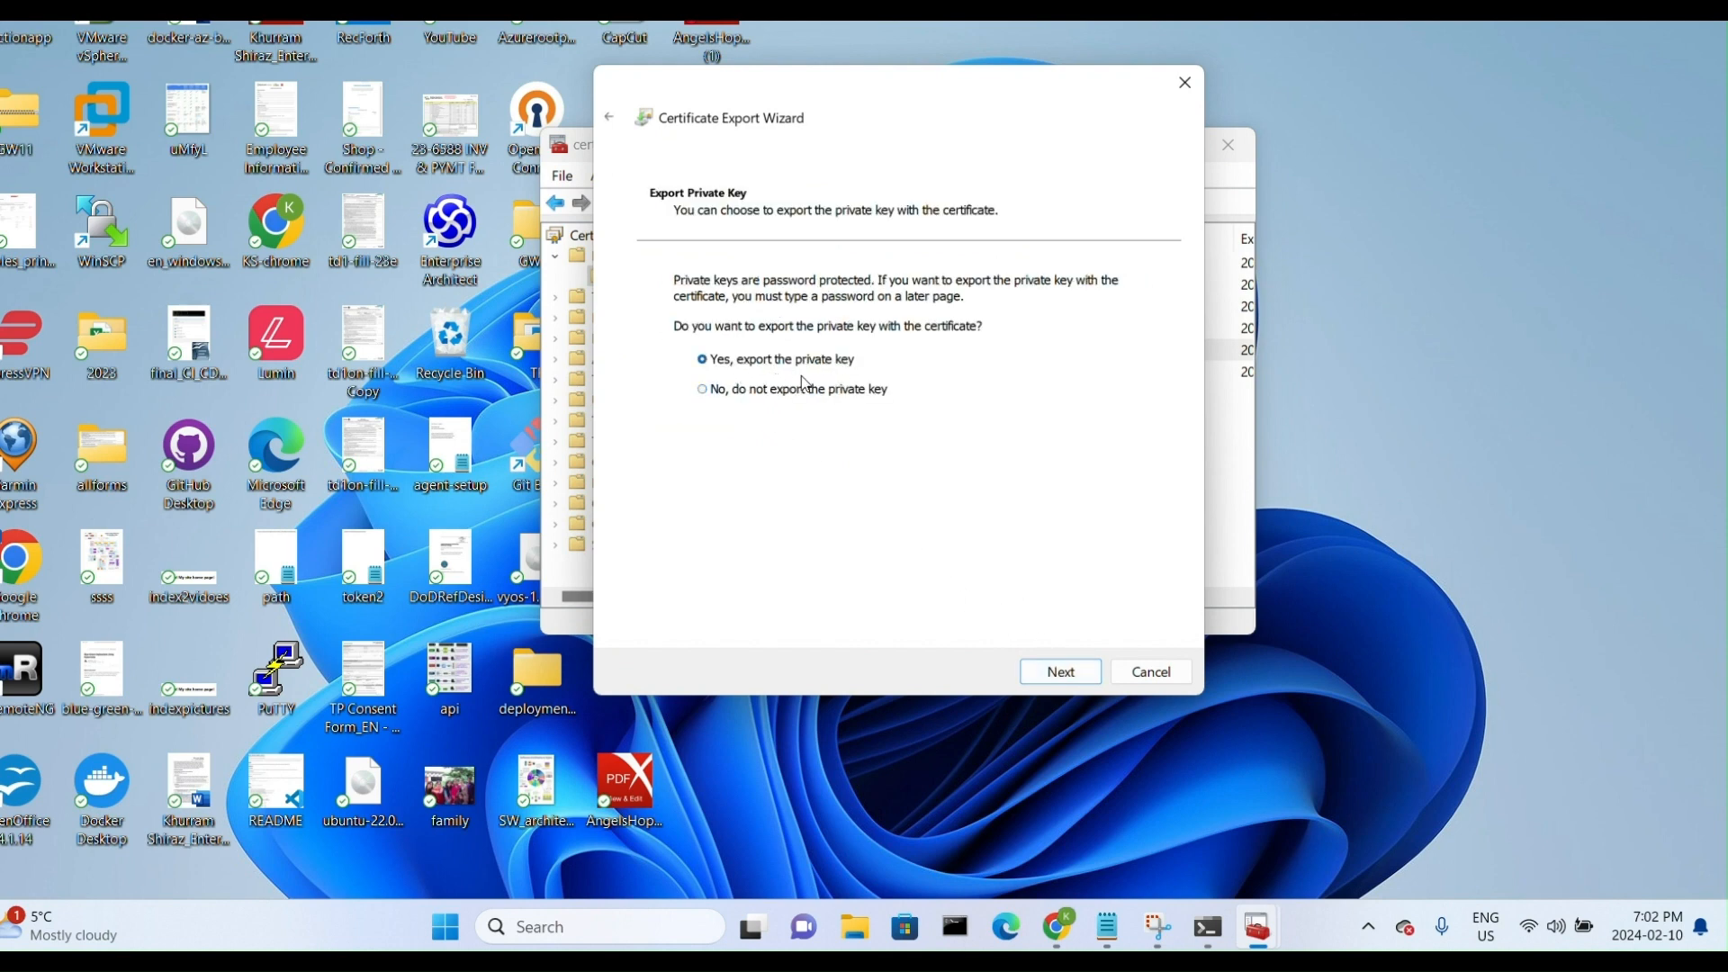
{"action": "left_click", "coordinate": [1047, 680]}
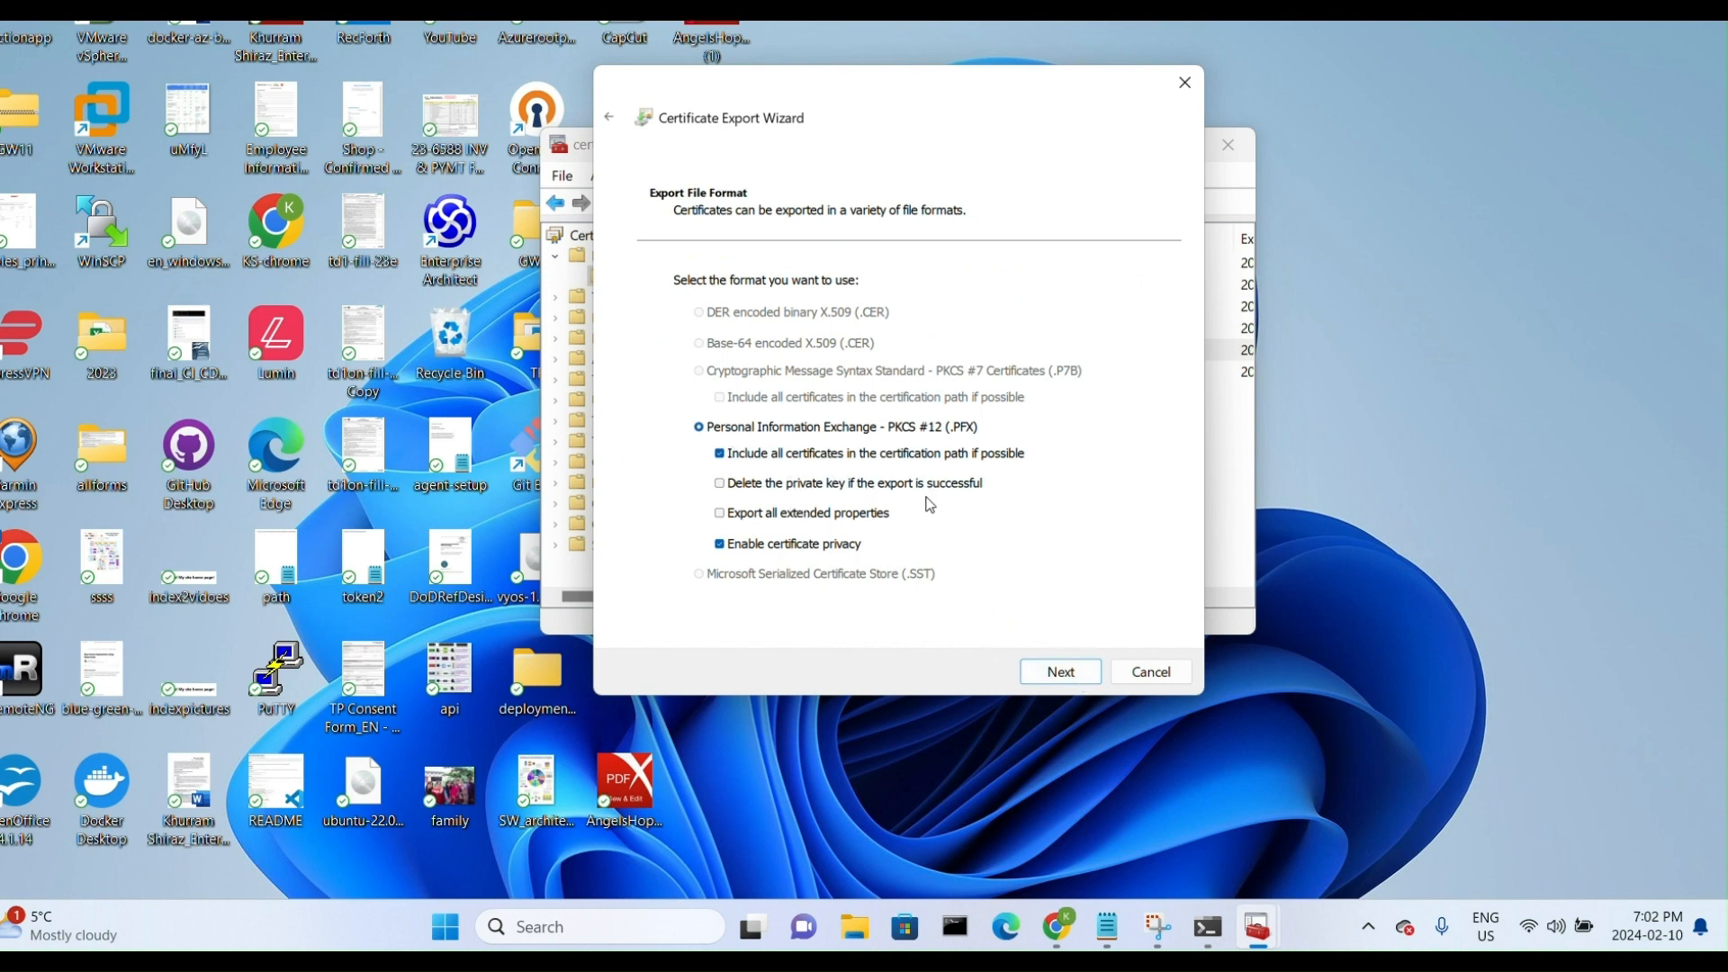
{"action": "left_click", "coordinate": [1061, 673]}
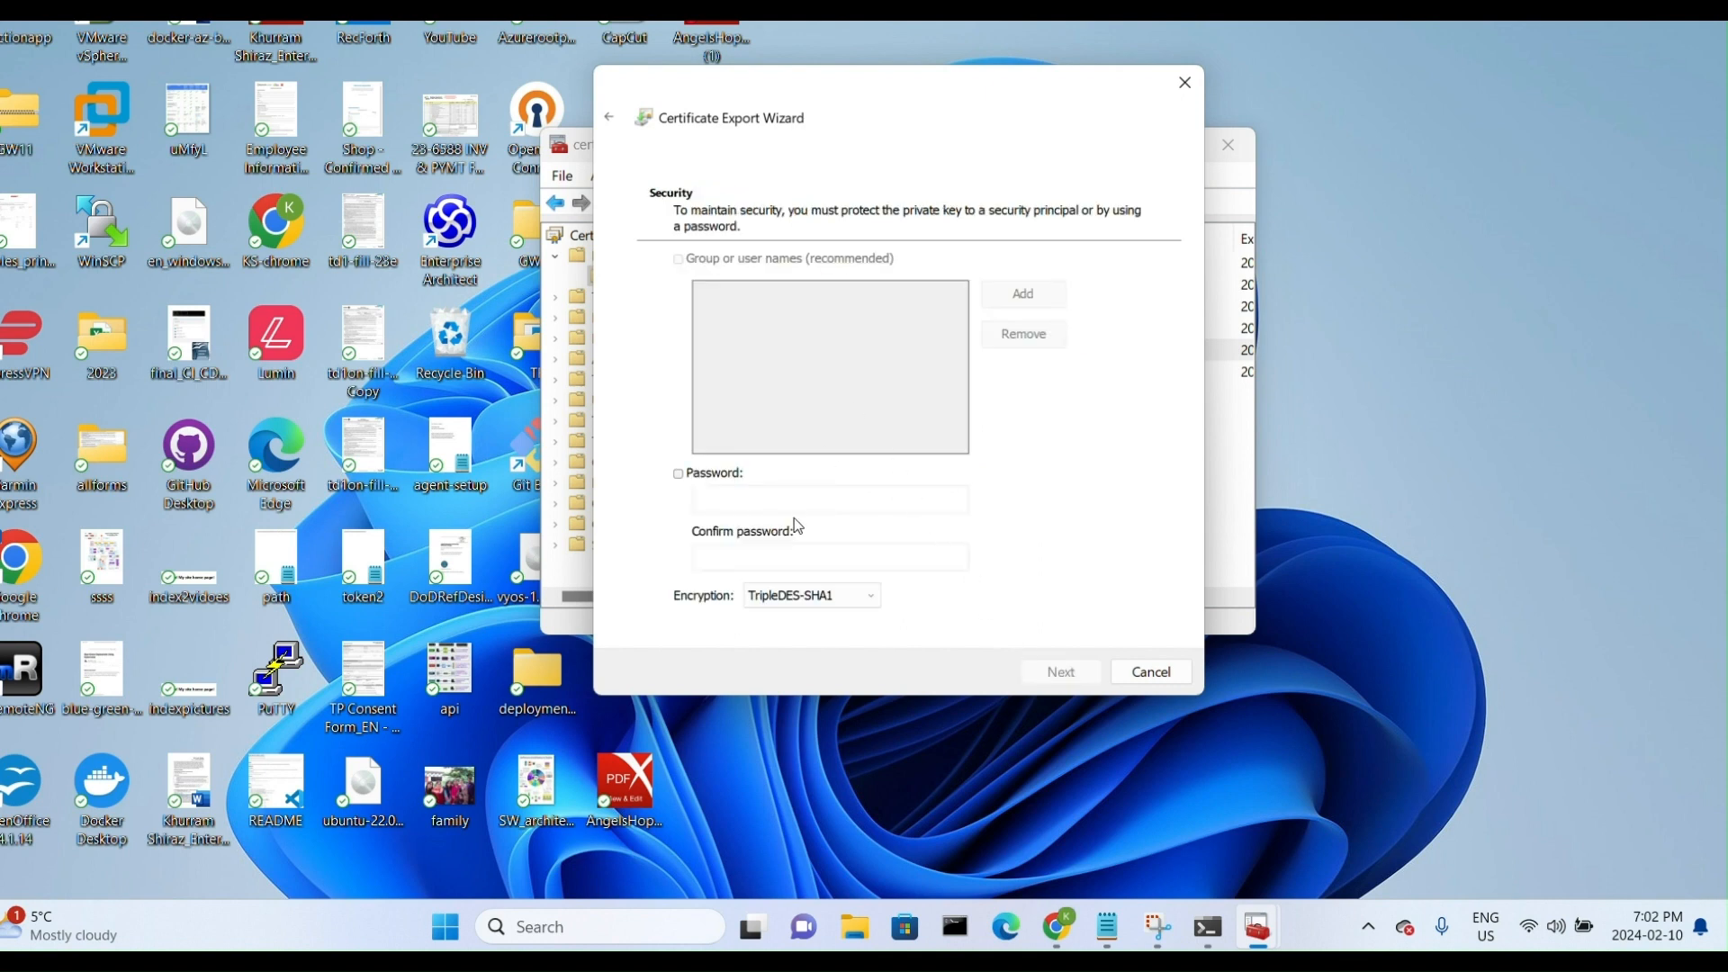
- Protect the exported private key with a password, entering and confirming it with TripleDES-SHA1 encryption
{"action": "left_click", "coordinate": [705, 477]}
{"action": "left_click", "coordinate": [737, 504]}
{"action": "type", "text": "••••••••••"}
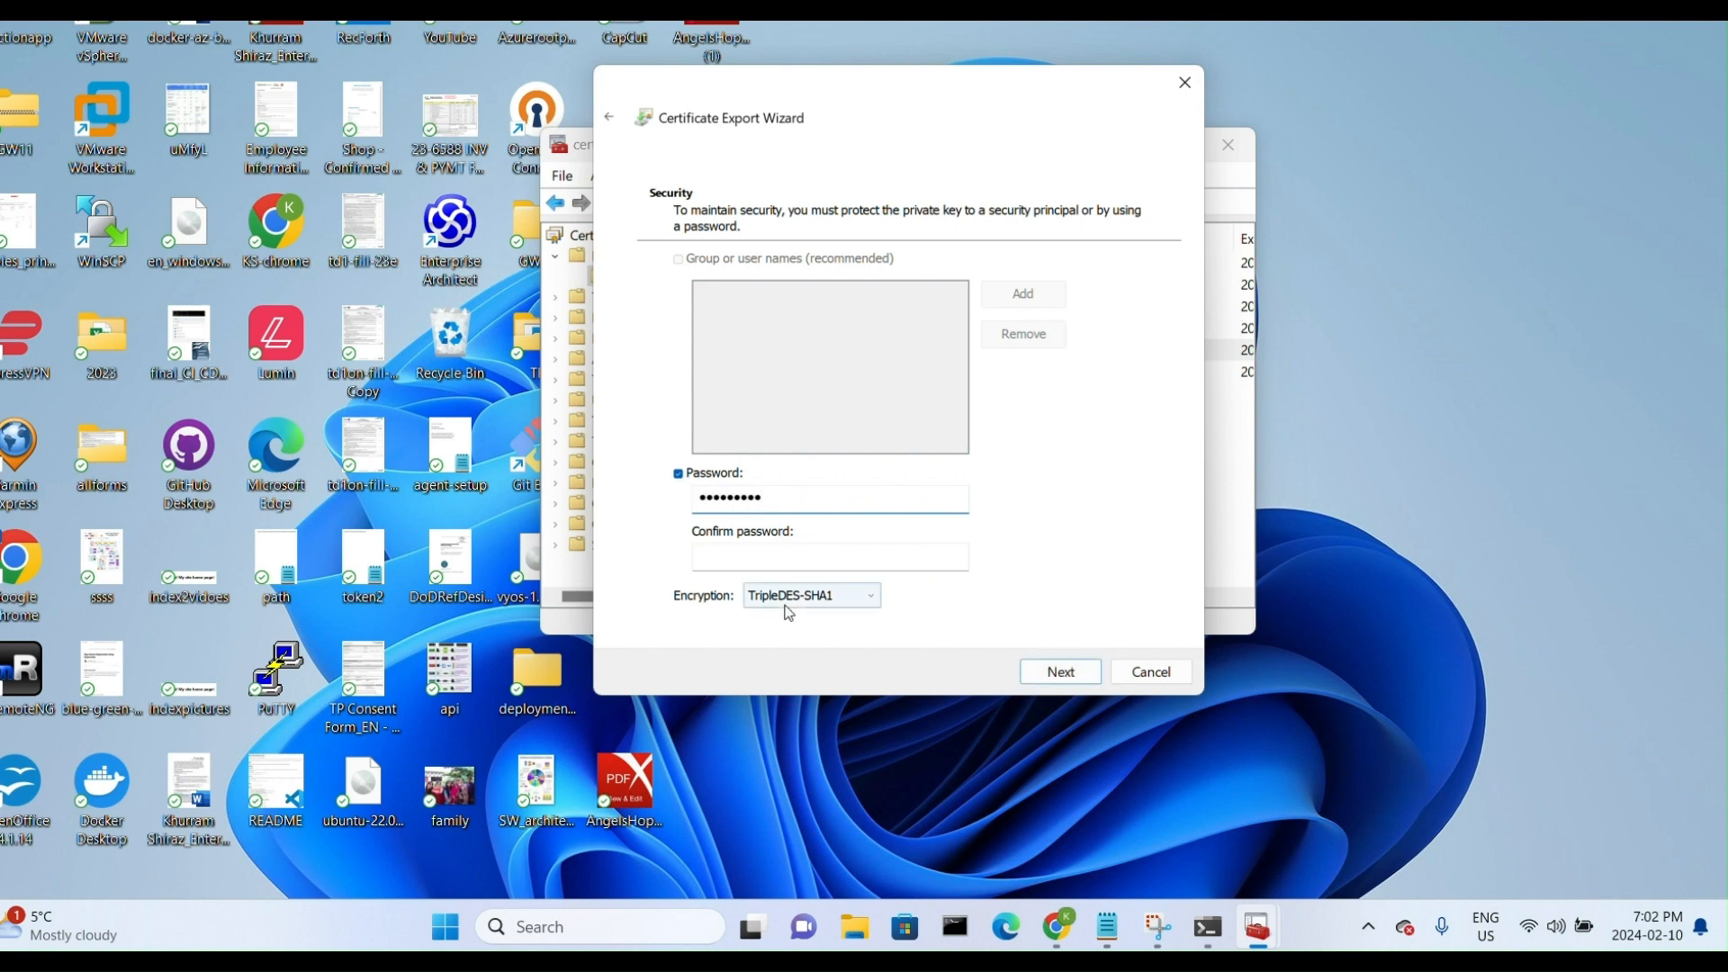
{"action": "left_click", "coordinate": [773, 557]}
{"action": "type", "text": "••••••••••"}
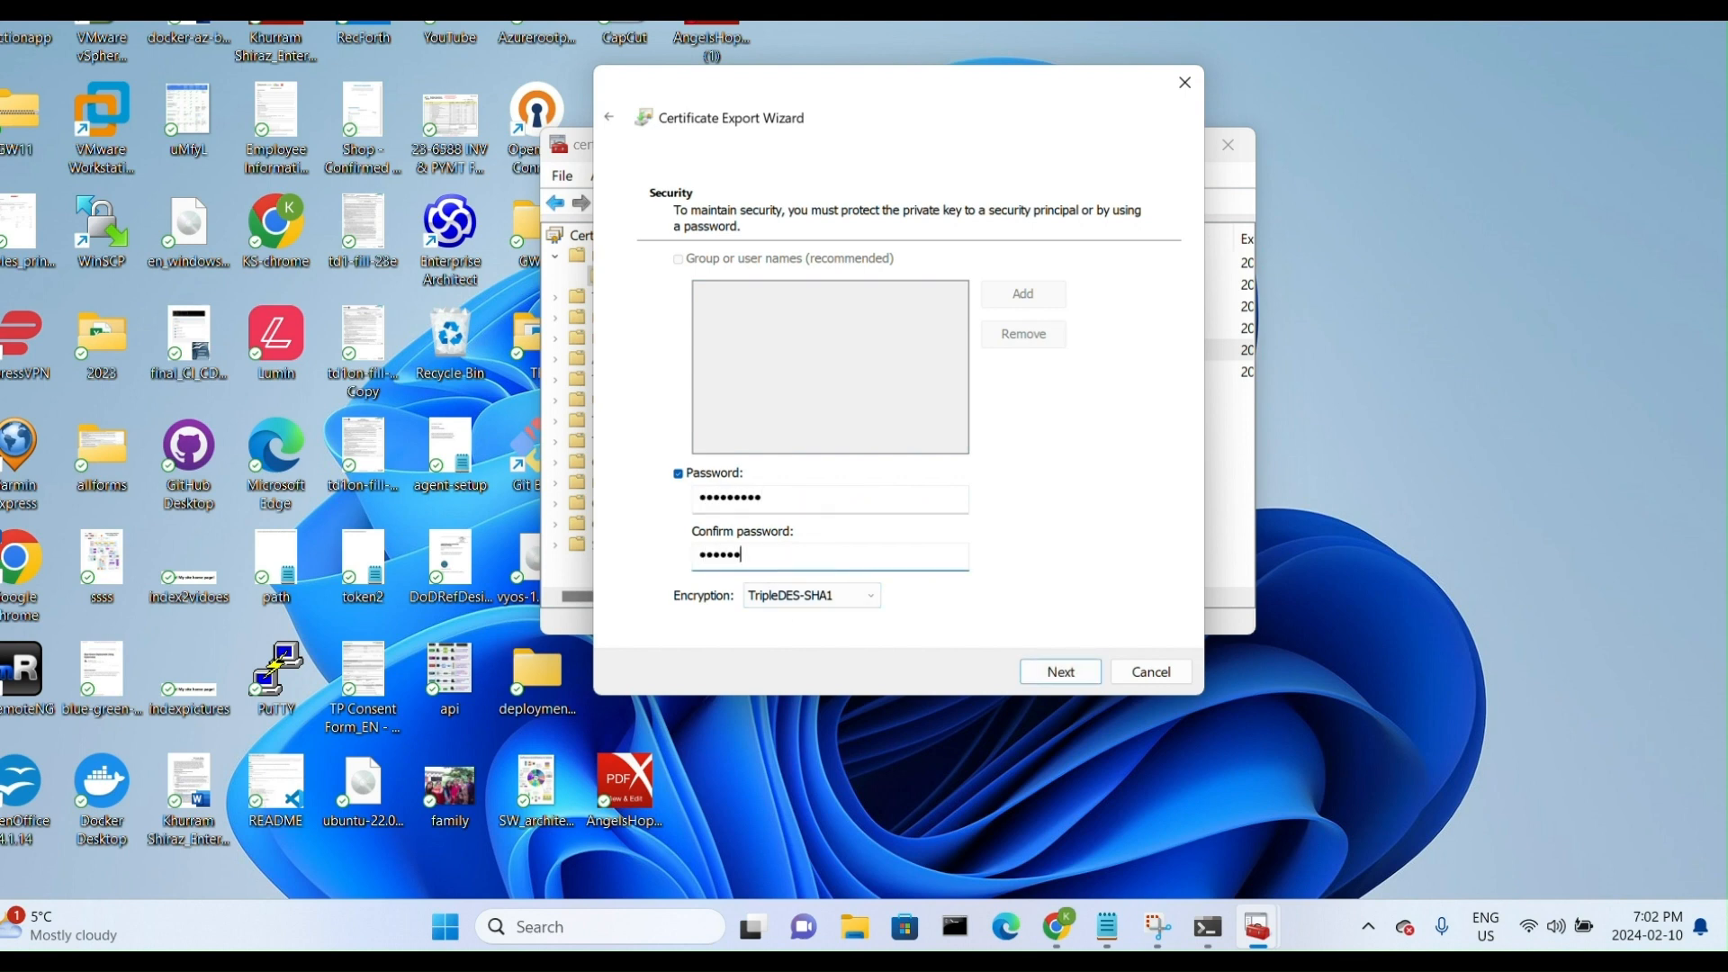
{"action": "left_click", "coordinate": [1061, 672]}
- Save the client certificate to the Desktop as client-cert-10022024, complete the export and close the certificate manager
{"action": "left_click", "coordinate": [1125, 307]}
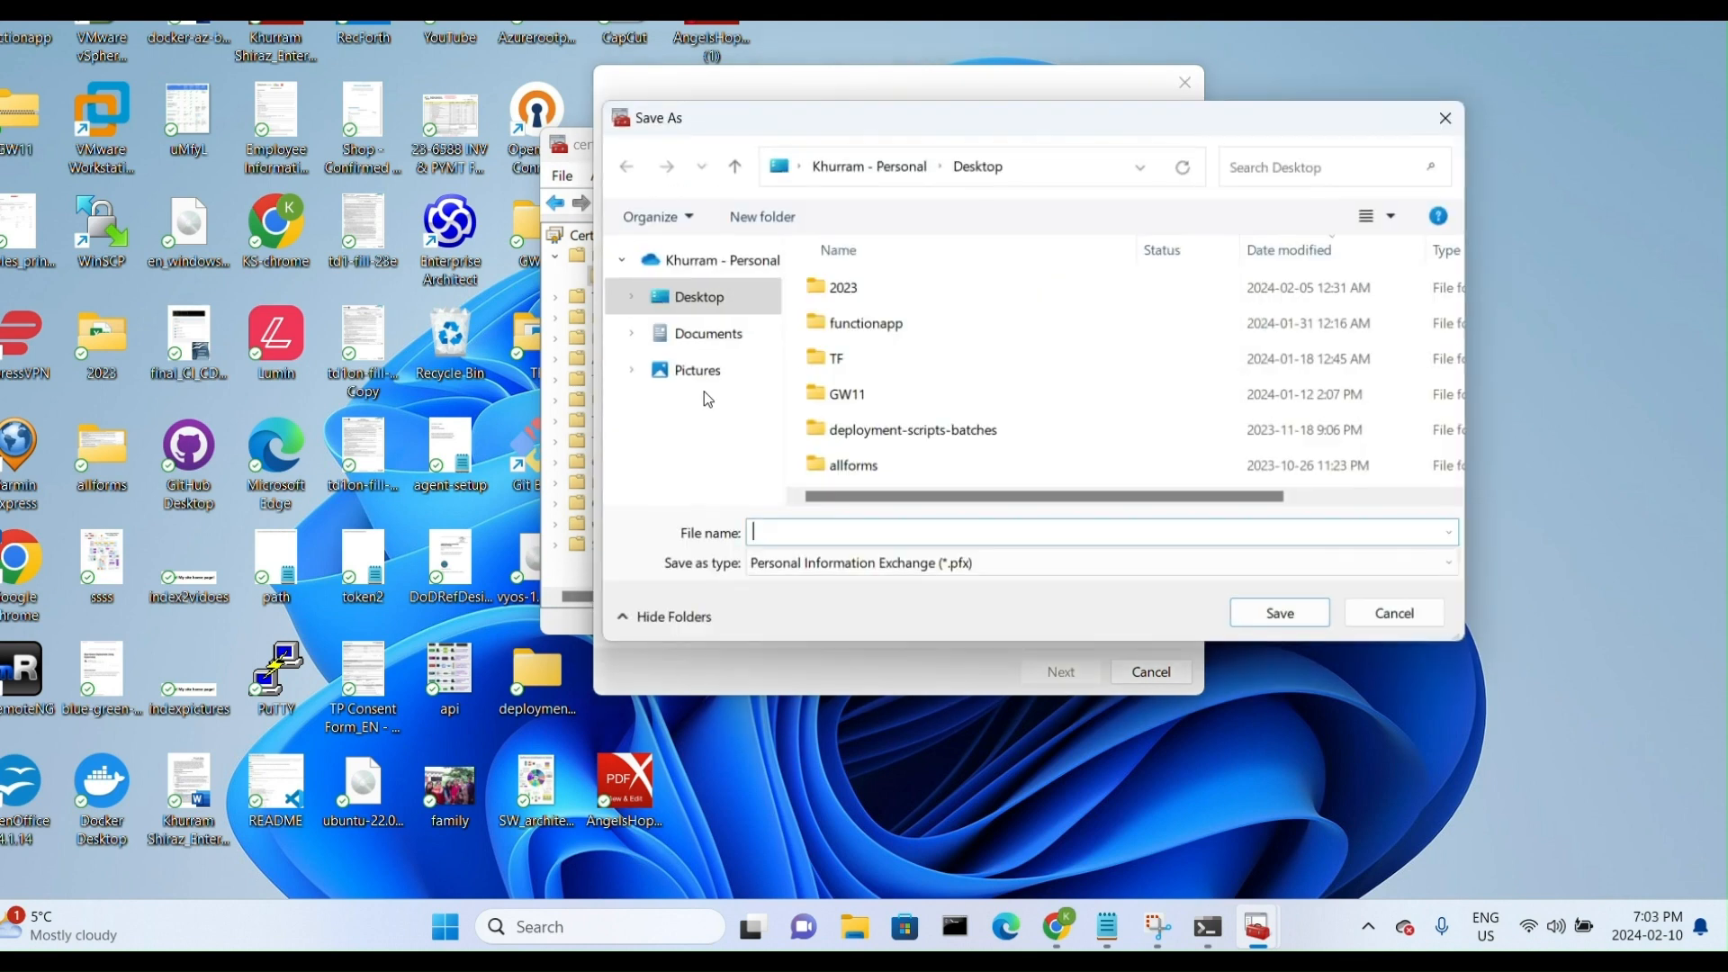
{"action": "left_click", "coordinate": [854, 522]}
{"action": "type", "text": "clien"}
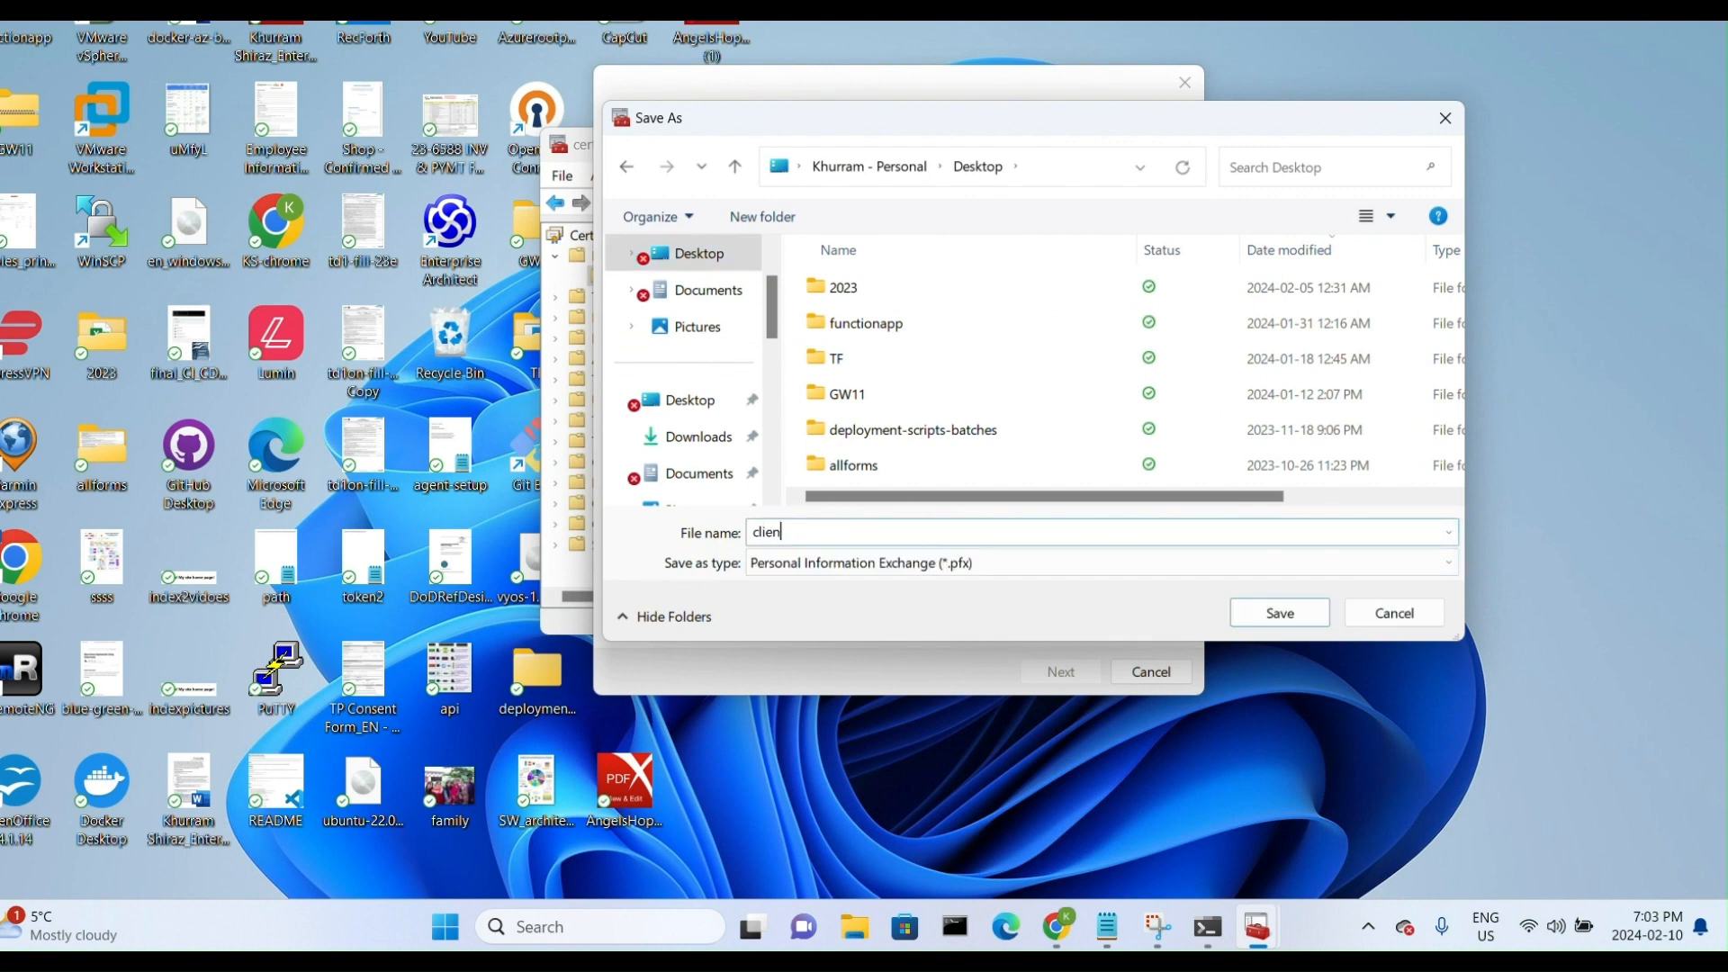
{"action": "type", "text": "t-cert-10022024"}
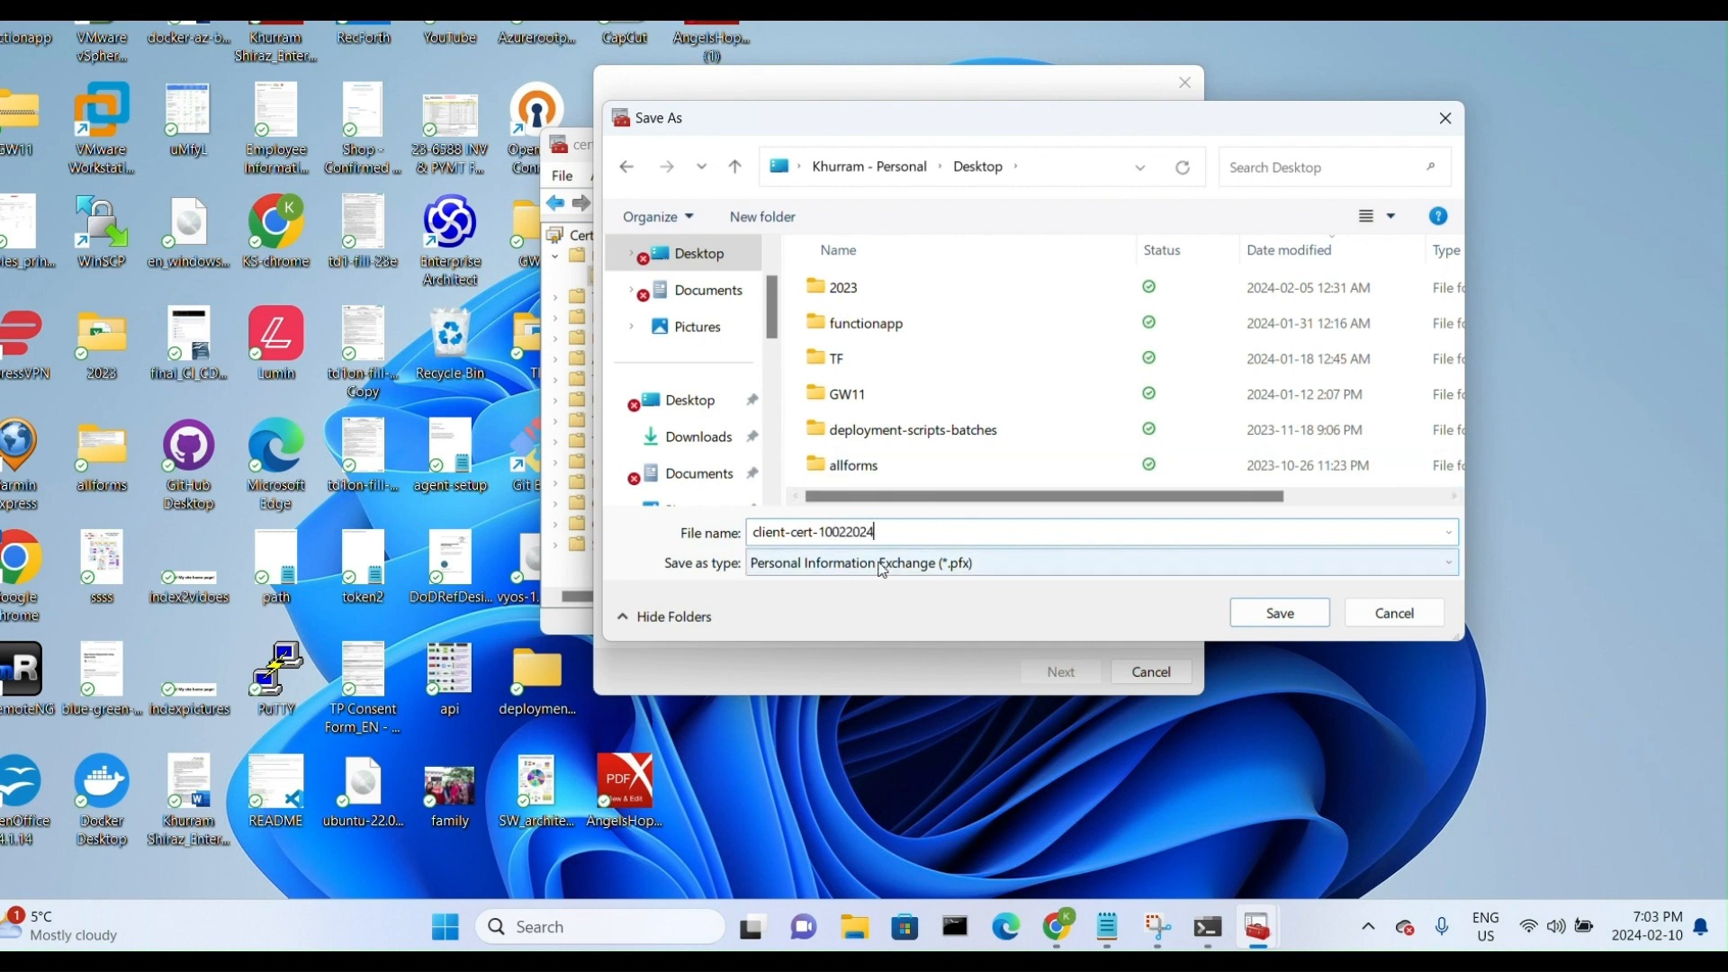
{"action": "left_click", "coordinate": [1266, 609]}
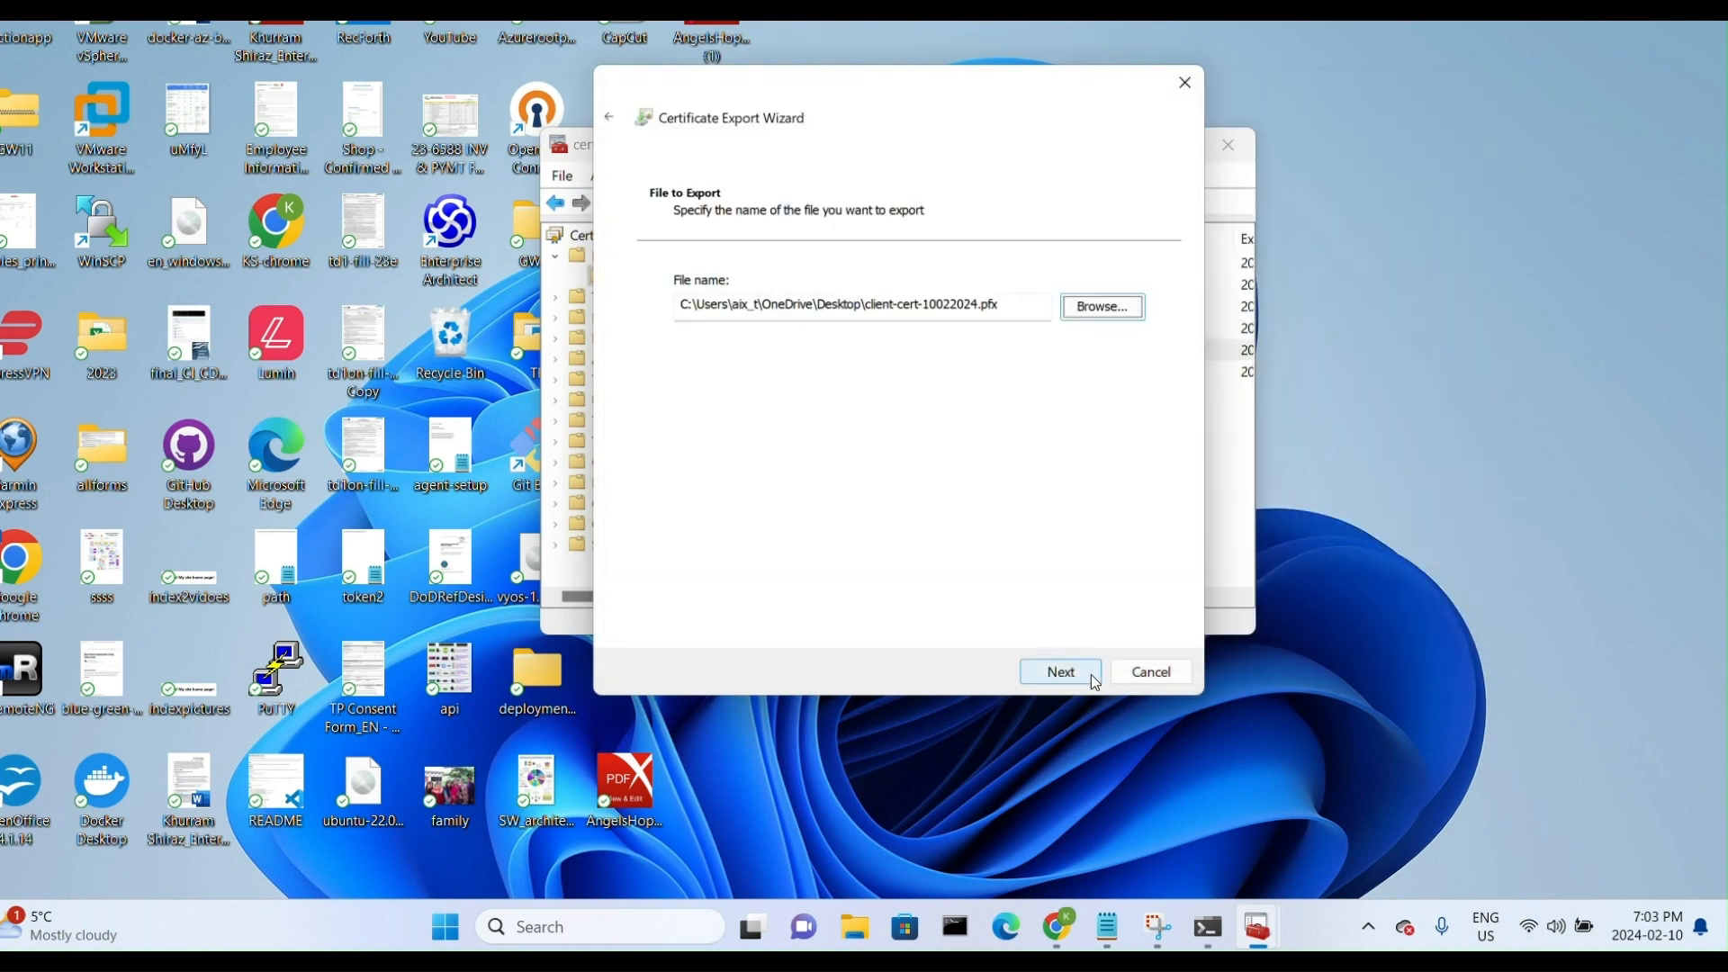
{"action": "left_click", "coordinate": [1086, 673]}
{"action": "left_click", "coordinate": [1084, 674]}
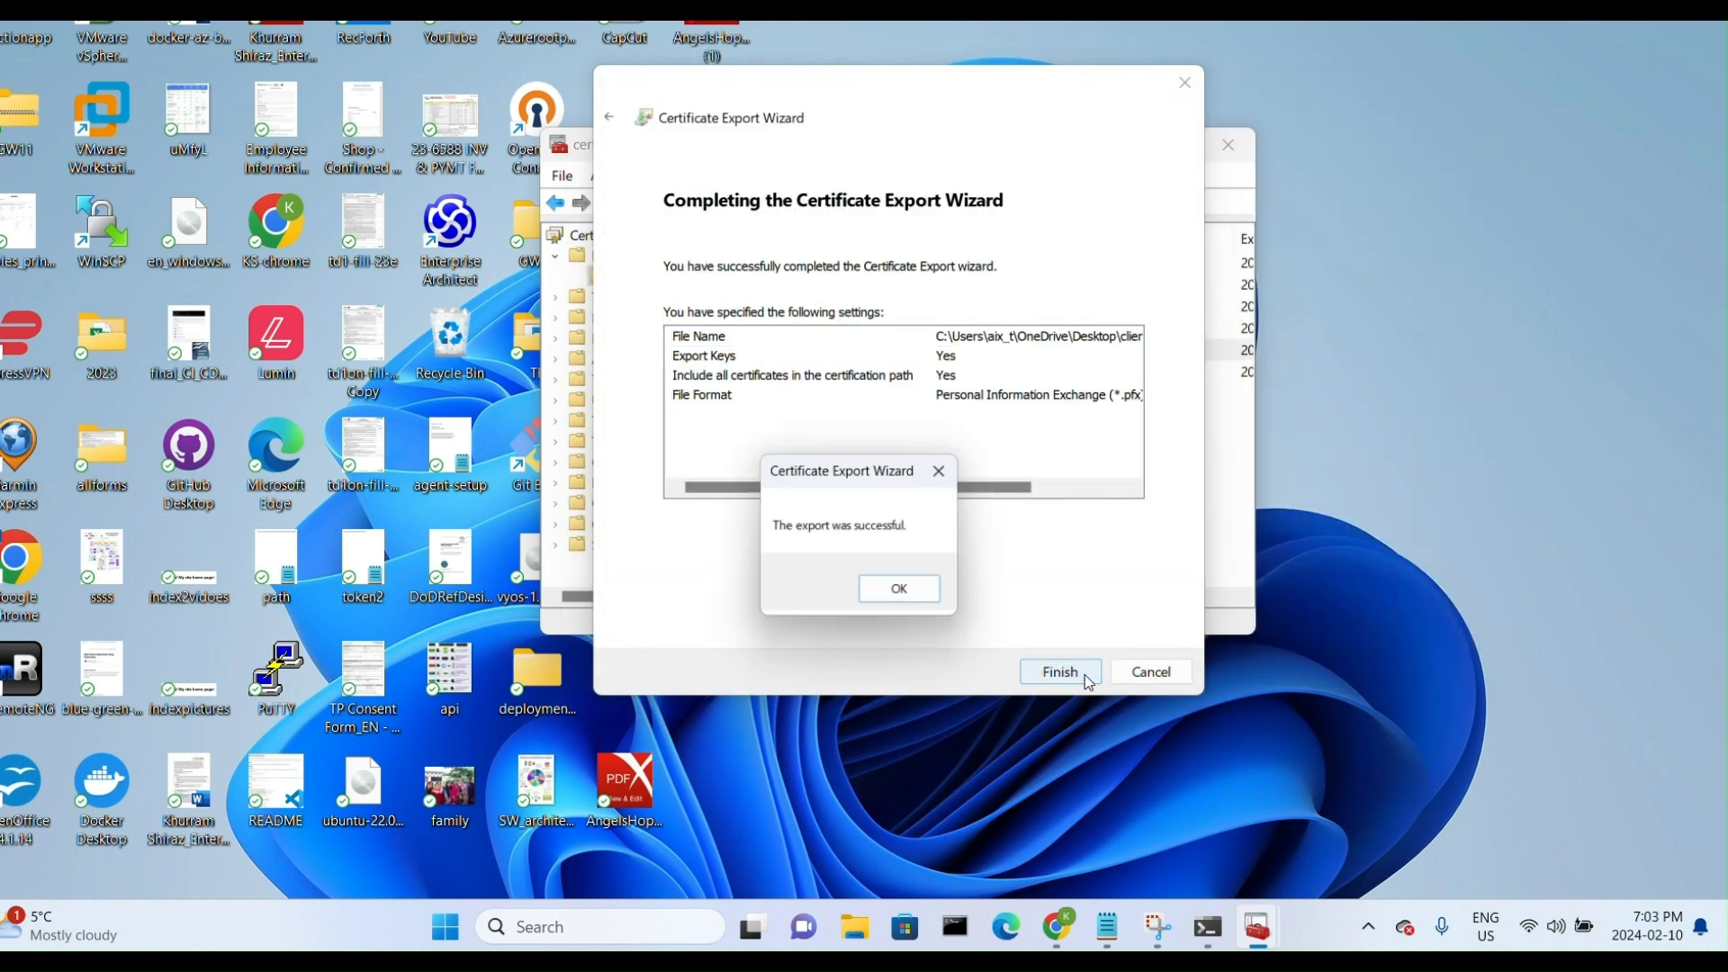
{"action": "left_click", "coordinate": [904, 593]}
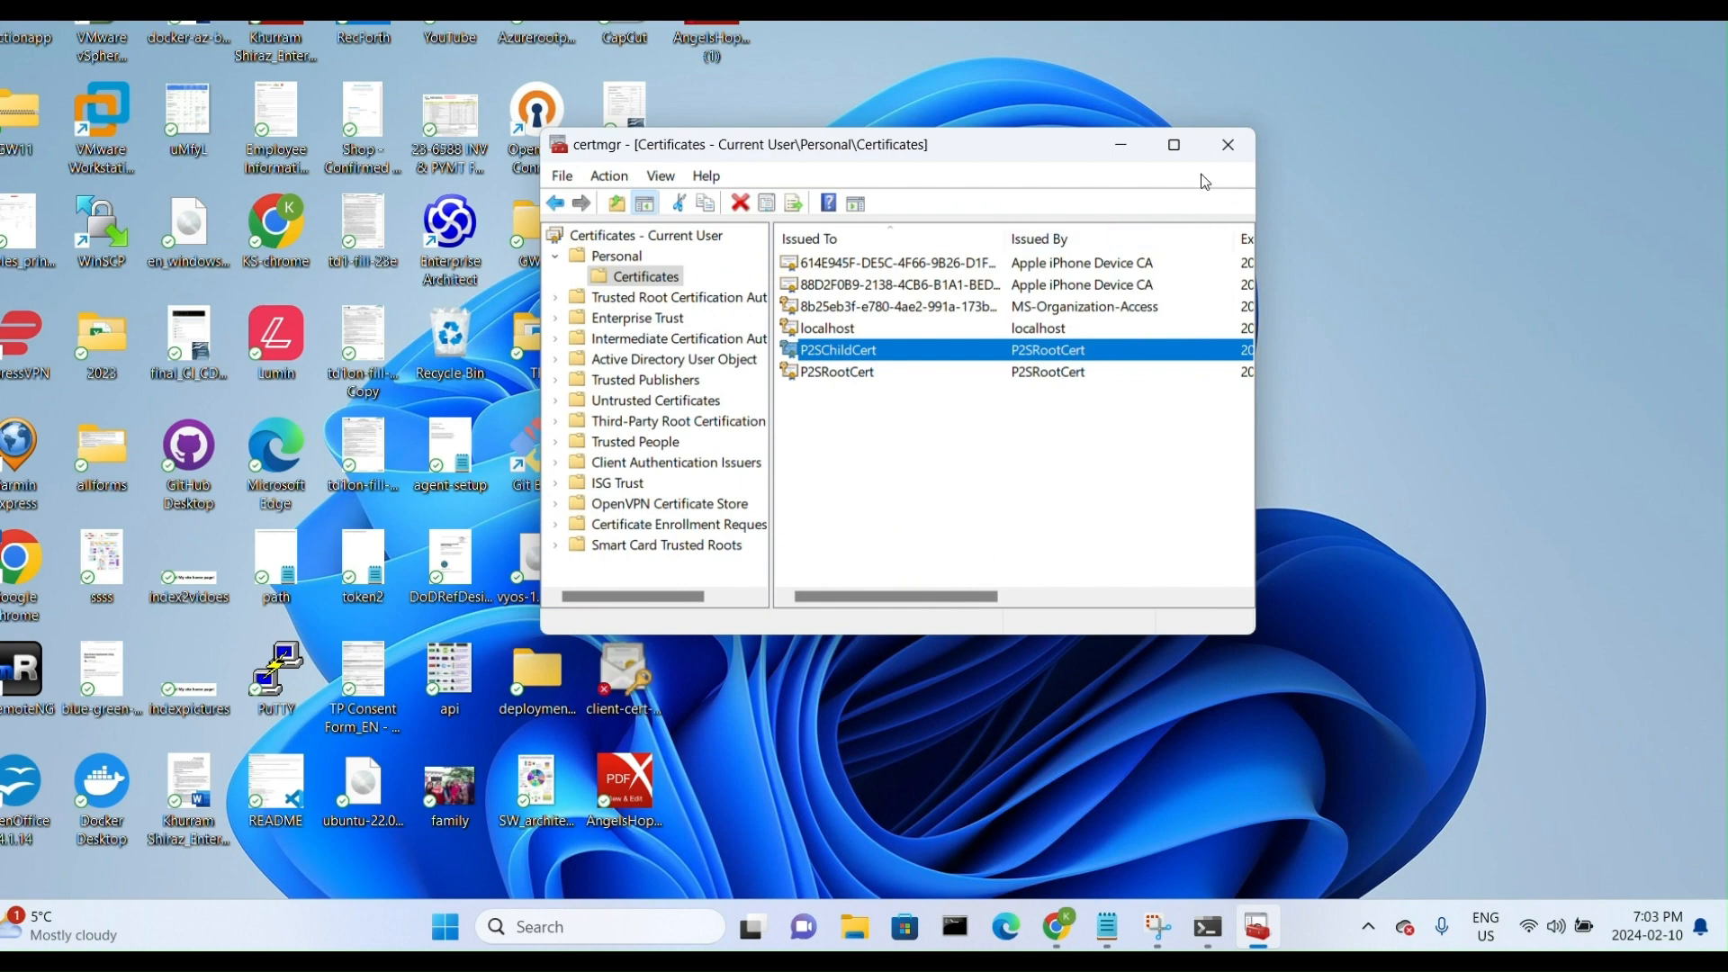
{"action": "left_click", "coordinate": [1227, 145]}
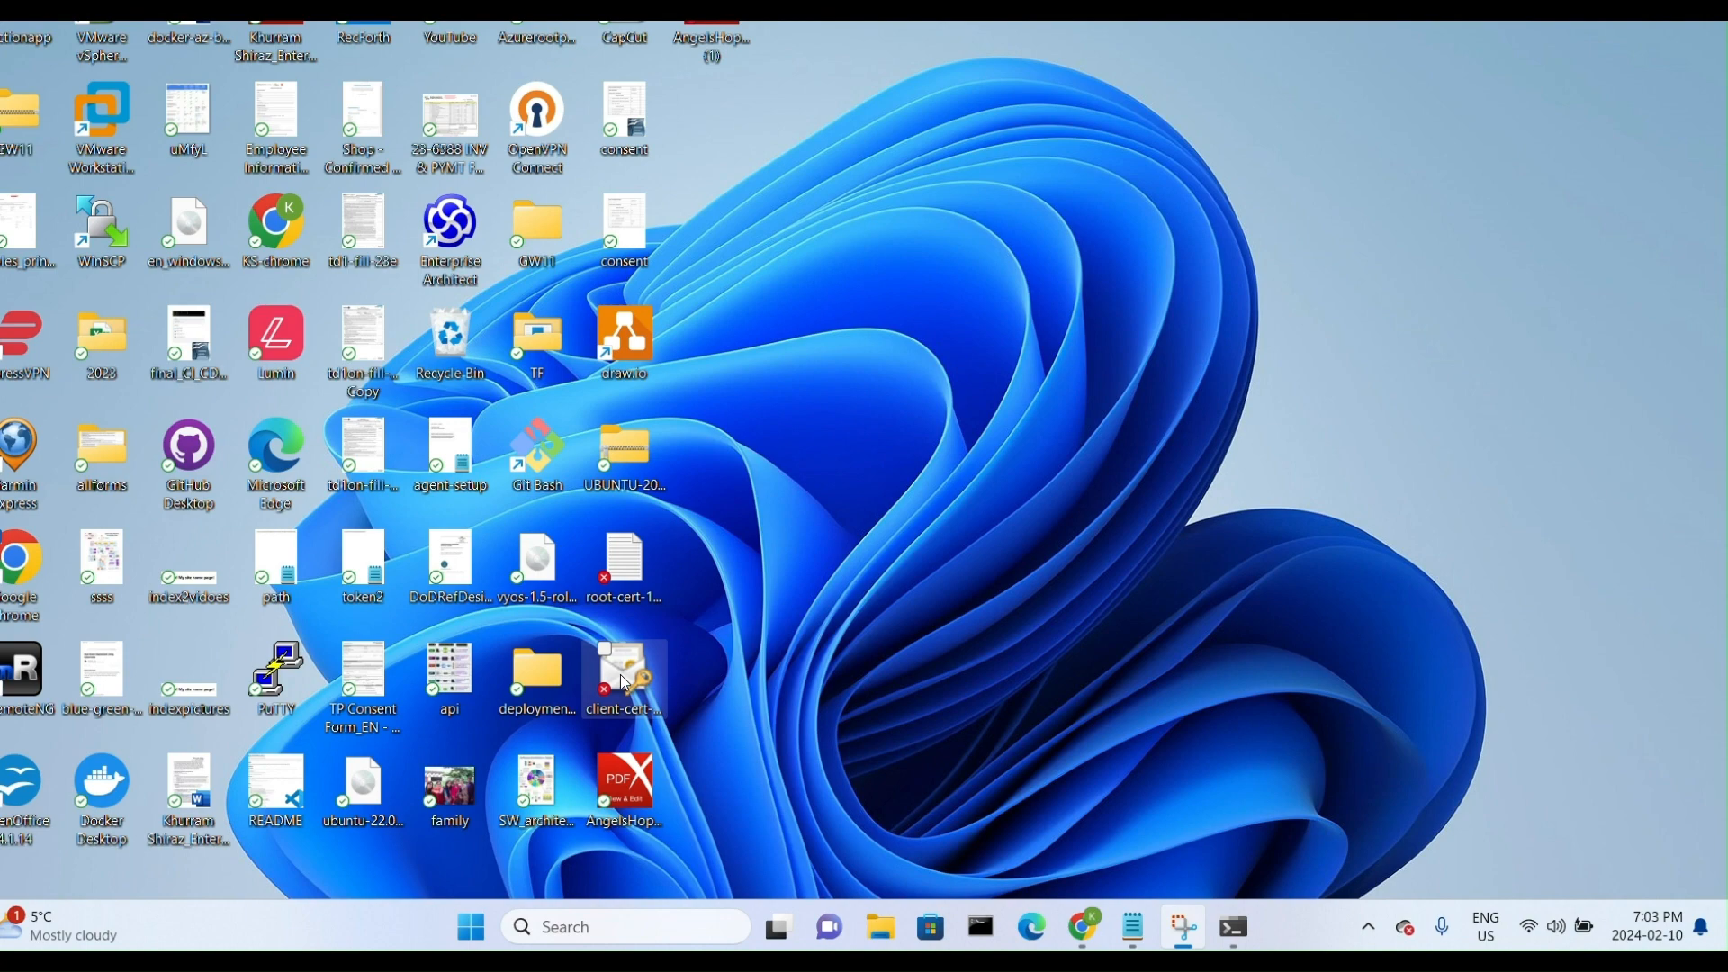
- Open the exported root certificate file from the Desktop and copy the text between its BEGIN and END CERTIFICATE lines
{"action": "left_click", "coordinate": [639, 576]}
{"action": "key", "text": "Return"}
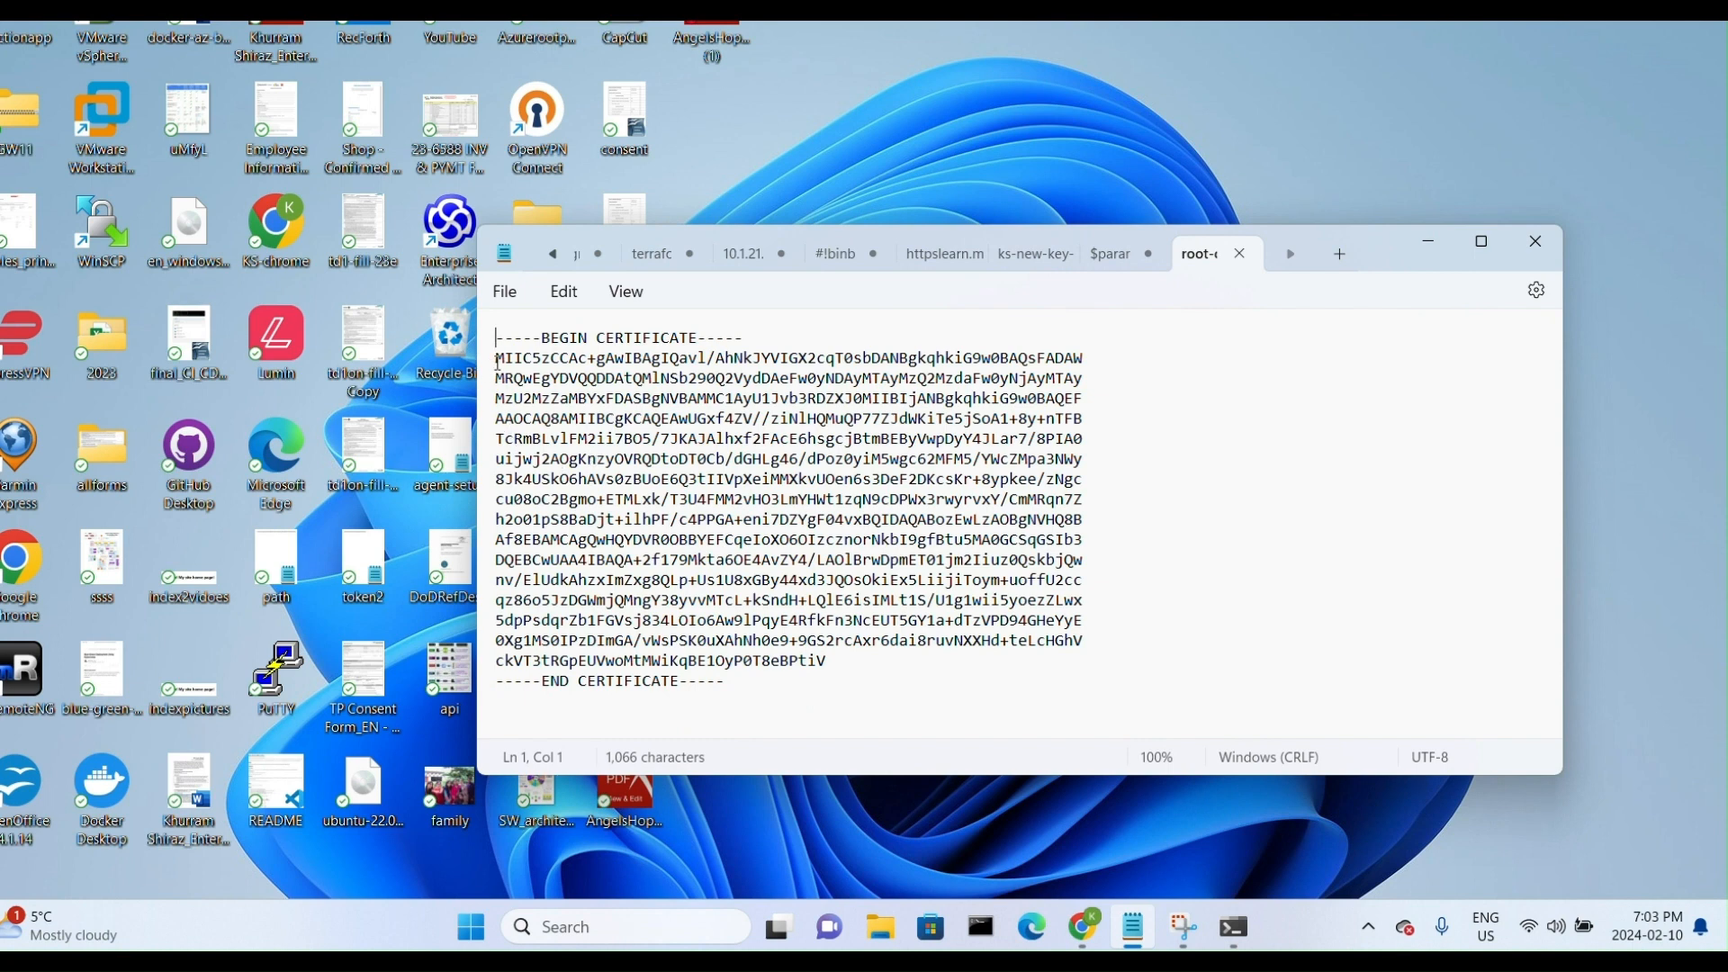
{"action": "left_click_drag", "start_coordinate": [498, 362], "coordinate": [836, 664]}
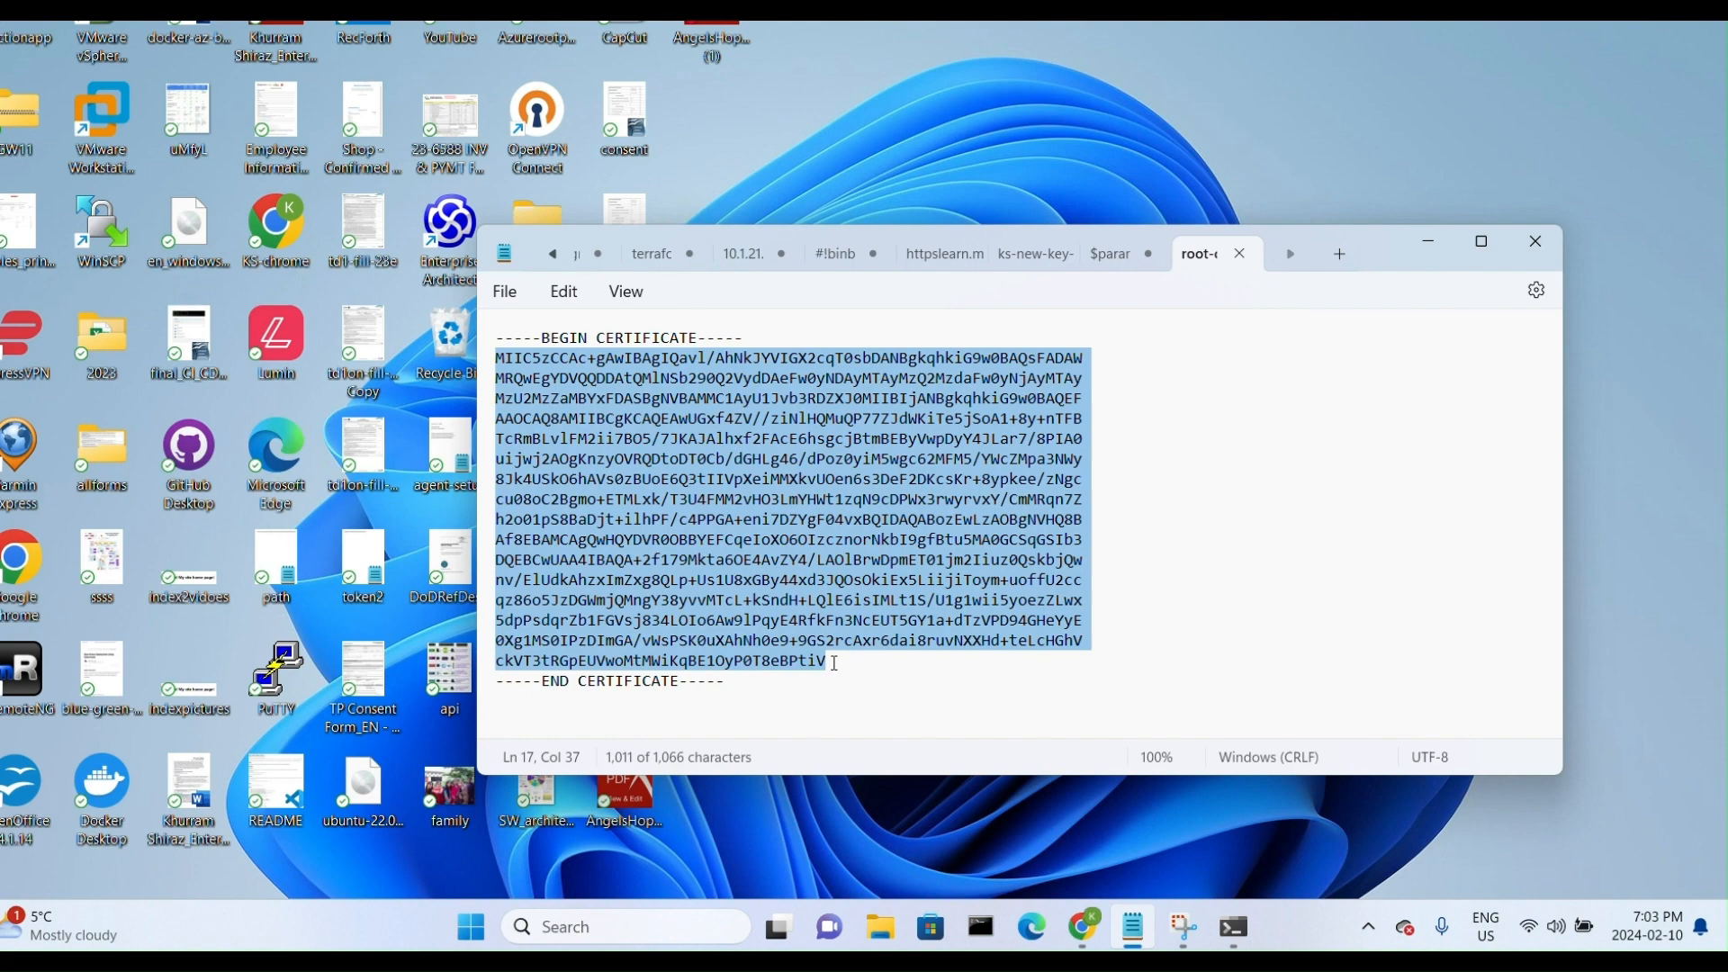
- Switch to GW1's point-to-site configuration in the Azure portal and paste the copied text as public certificate data for Root-CA-KS-02102024
{"action": "left_click", "coordinate": [1086, 926]}
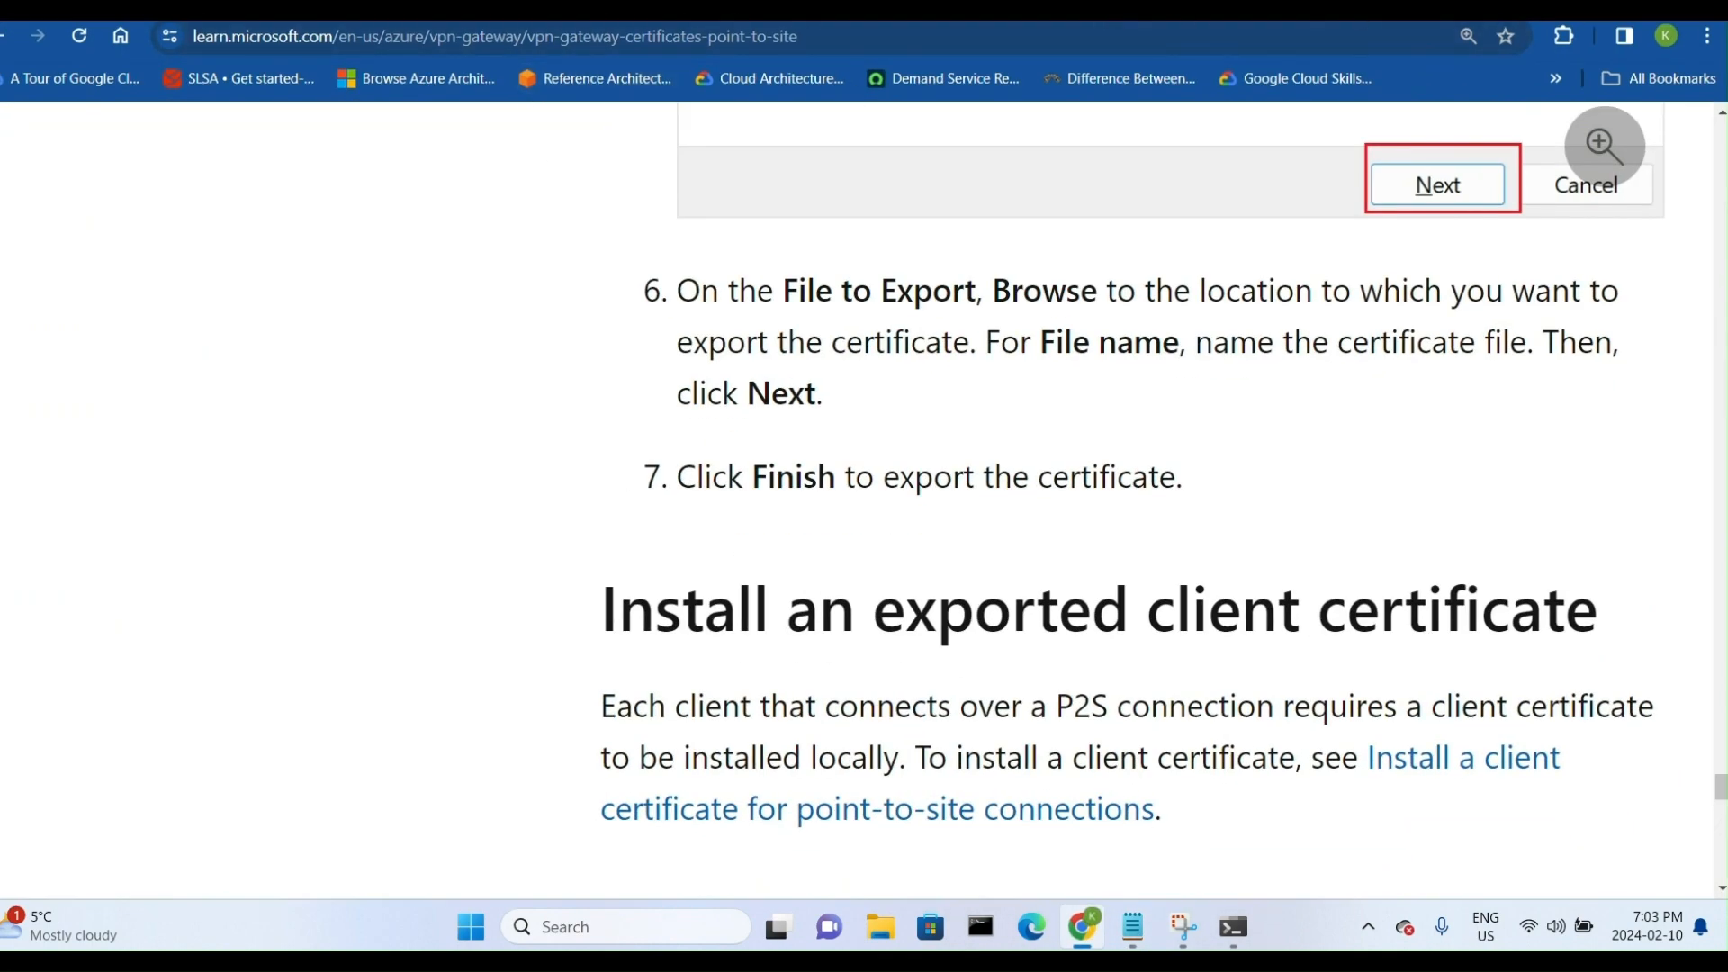
{"action": "left_click", "coordinate": [1654, 0]}
{"action": "left_click_drag", "start_coordinate": [1285, 47], "coordinate": [1264, 234]}
{"action": "left_click", "coordinate": [797, 230]}
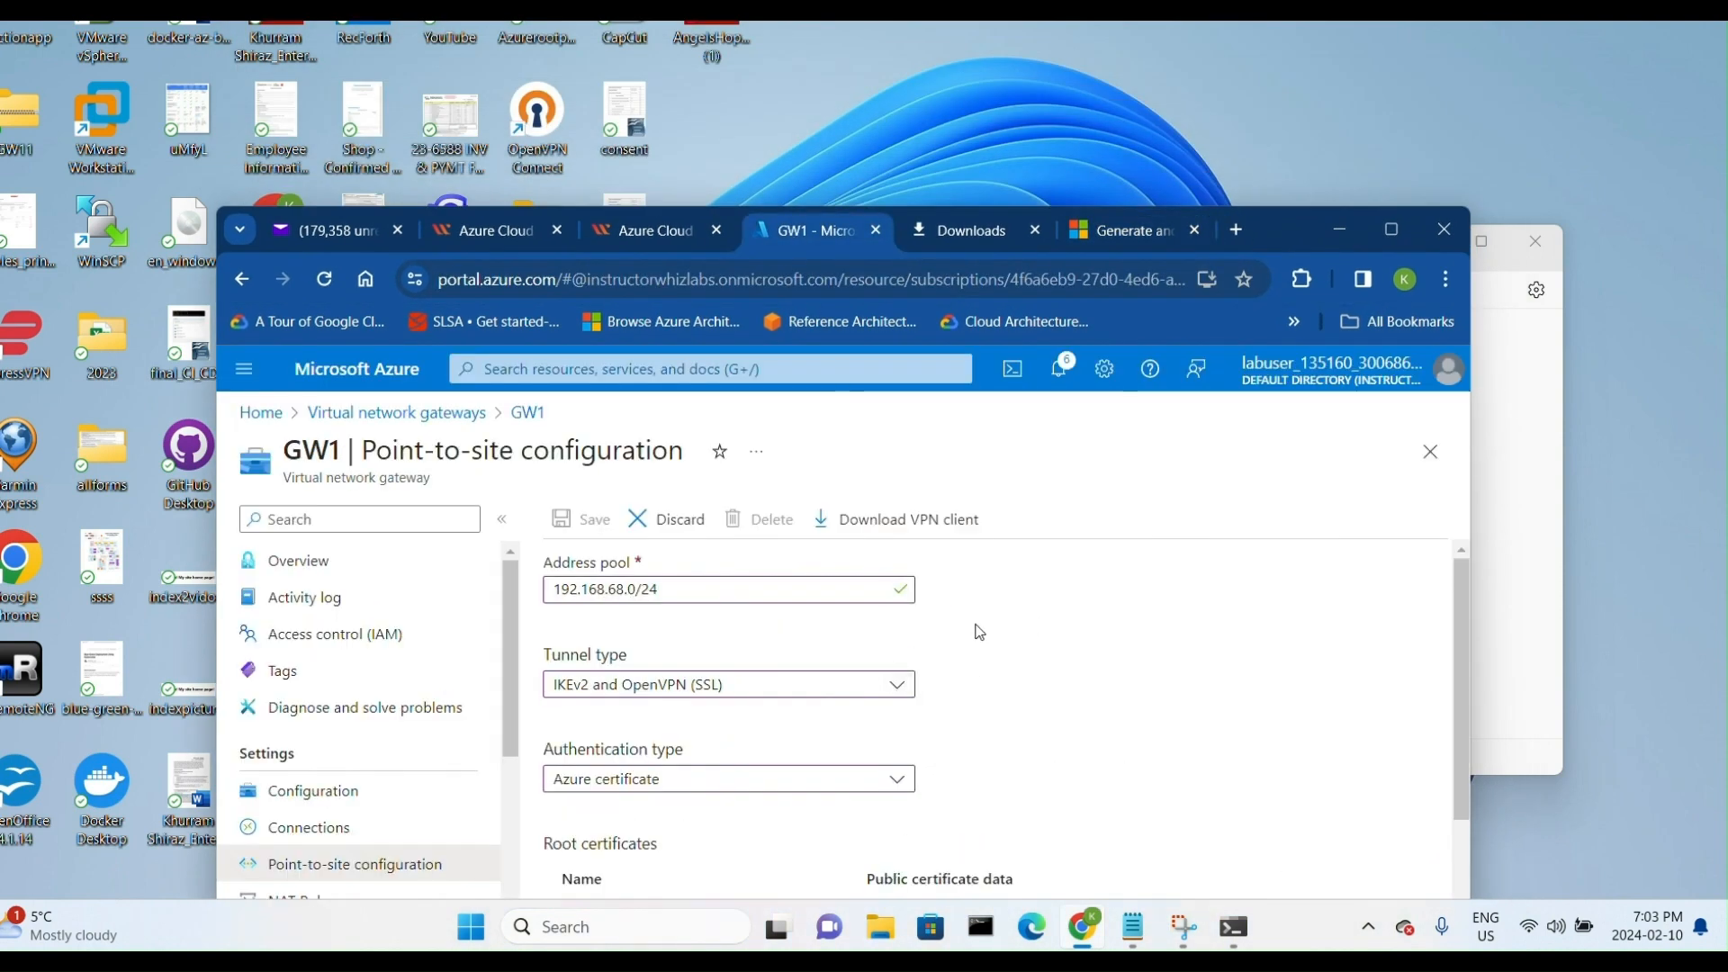
{"action": "scroll", "coordinate": [976, 630], "scroll_direction": "down", "scroll_amount": 3}
{"action": "left_click", "coordinate": [933, 645]}
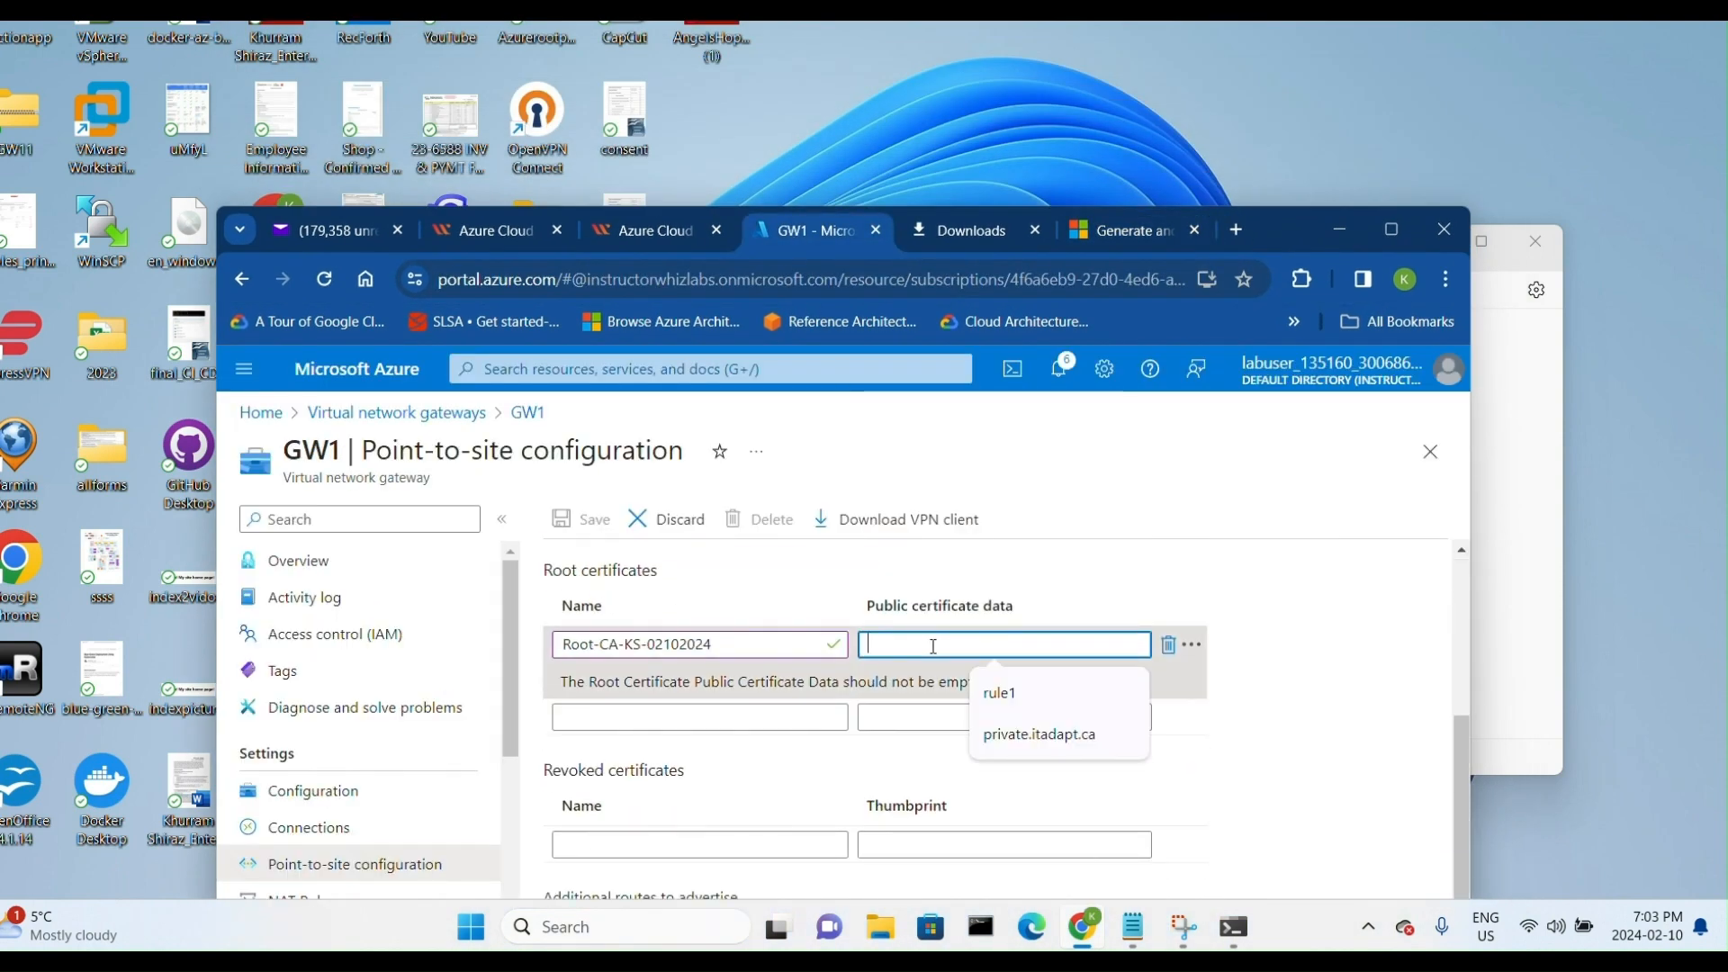
{"action": "key", "text": "ctrl+v"}
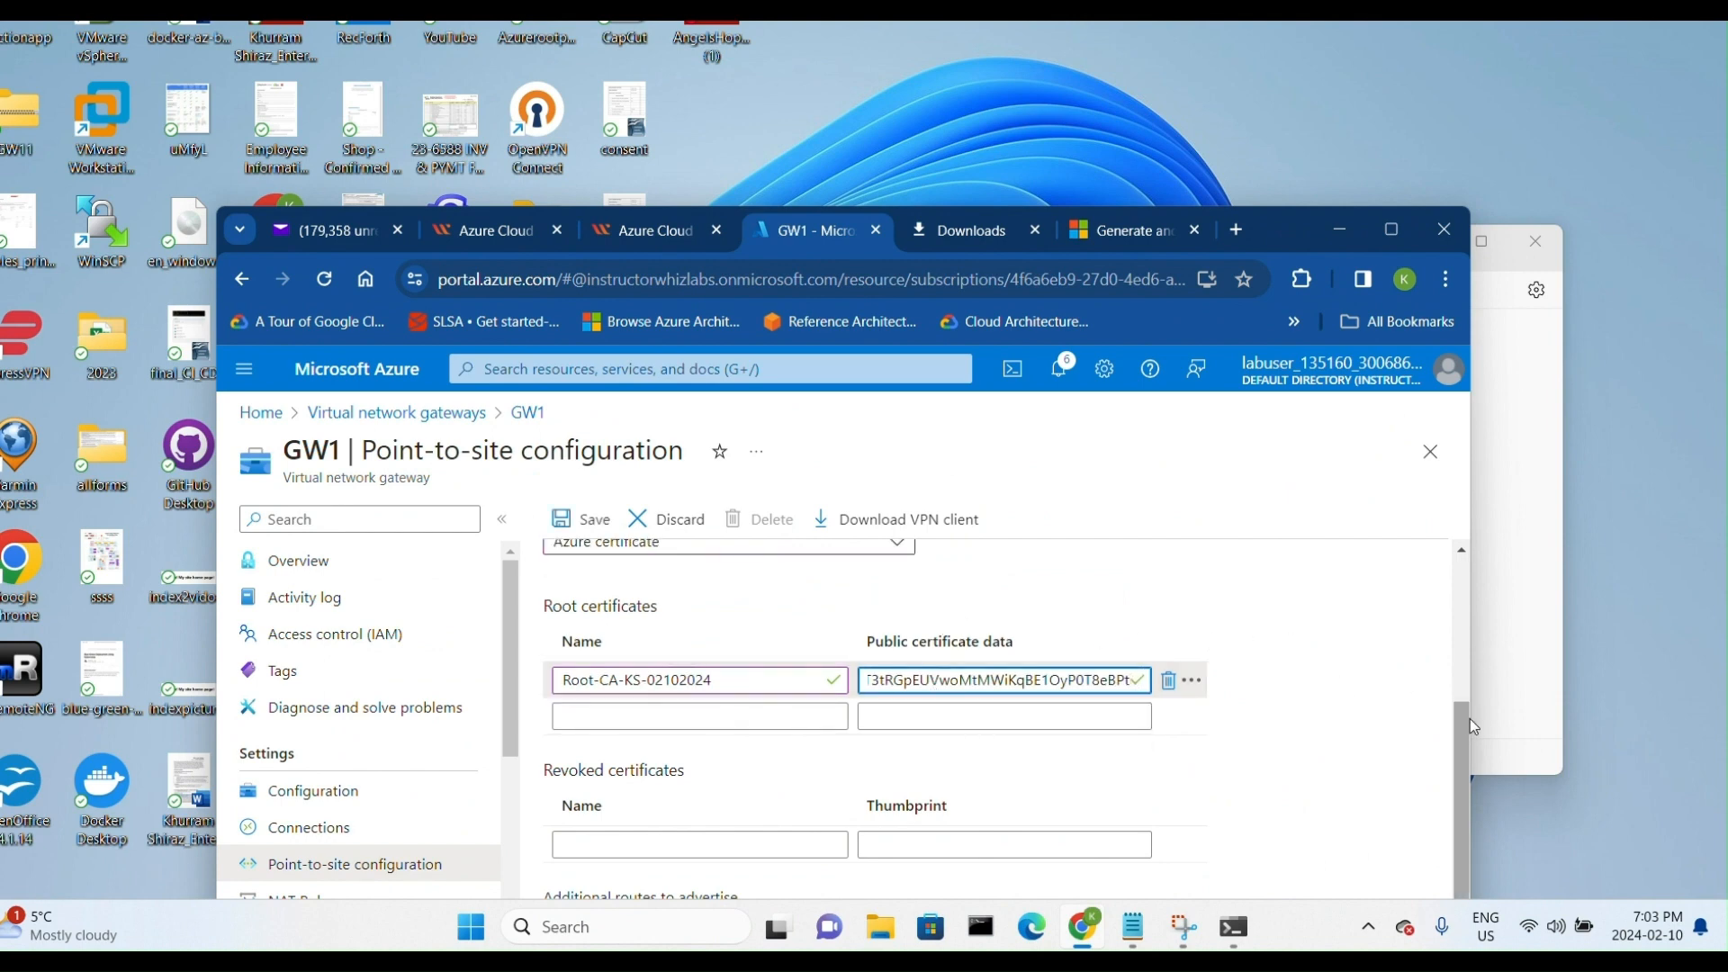
- Maximize the browser window and save GW1's point-to-site configuration
{"action": "left_click", "coordinate": [1392, 245]}
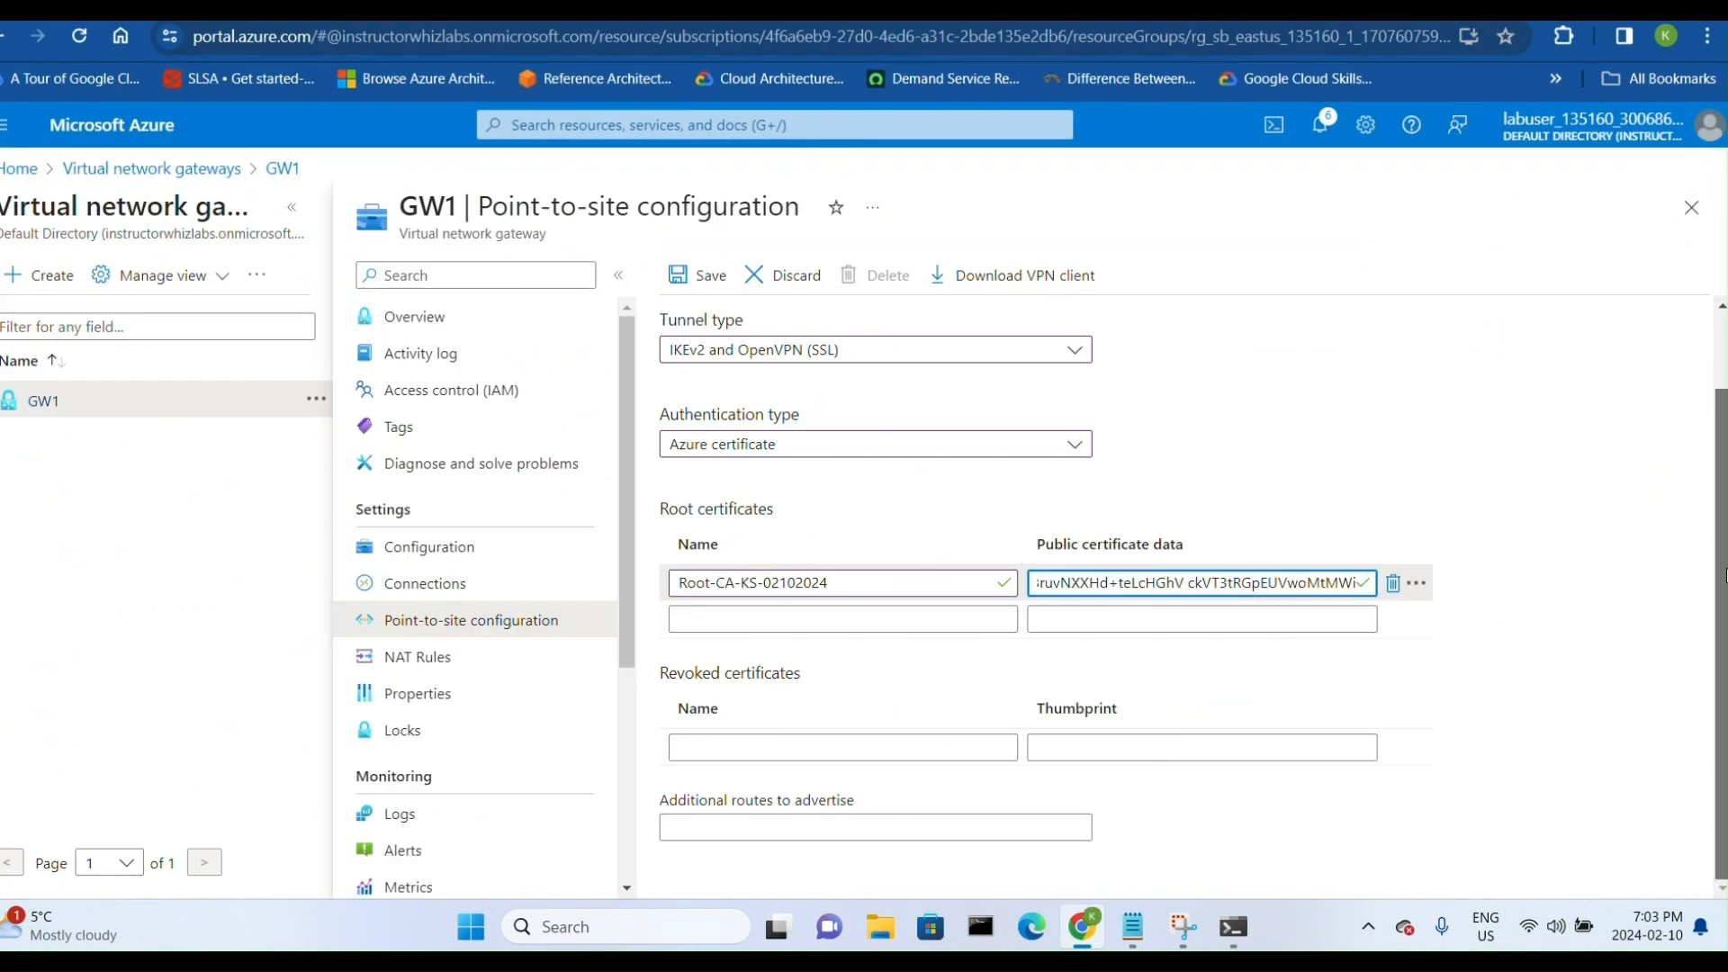
{"action": "scroll", "coordinate": [1724, 612], "scroll_direction": "up", "scroll_amount": 1}
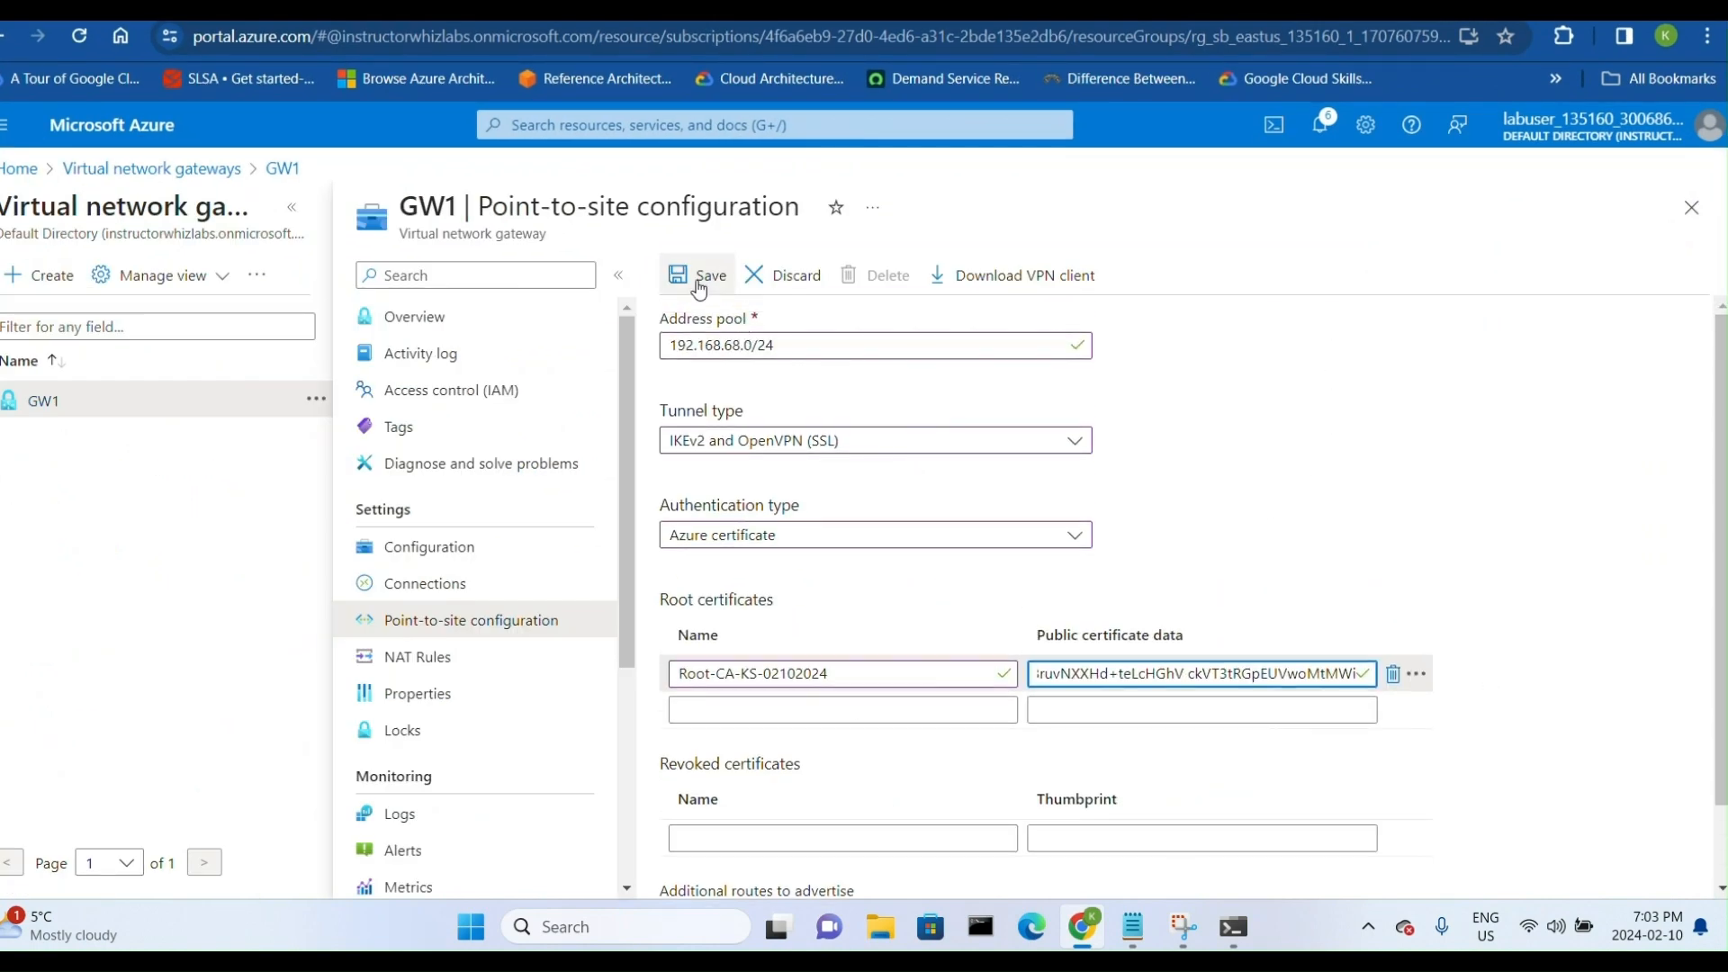
{"action": "left_click", "coordinate": [701, 275]}
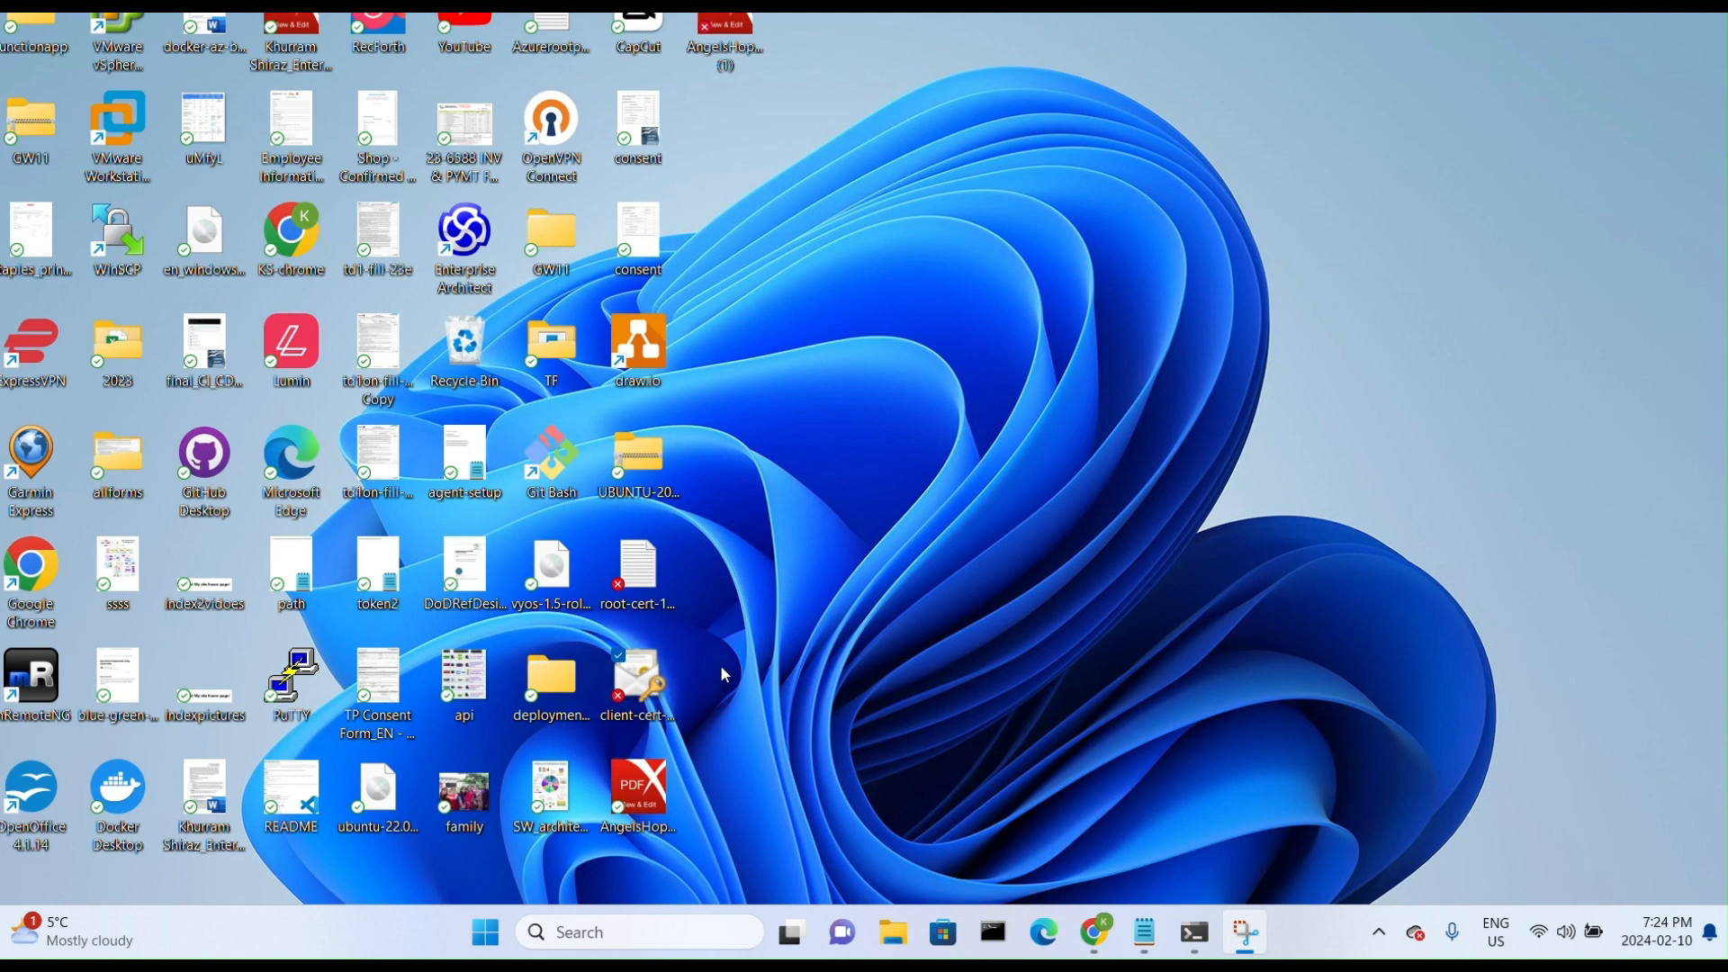
- Open client-cert-10022024 from the Desktop and start importing it for the Current User, keeping the proposed file path
{"action": "left_click", "coordinate": [631, 682]}
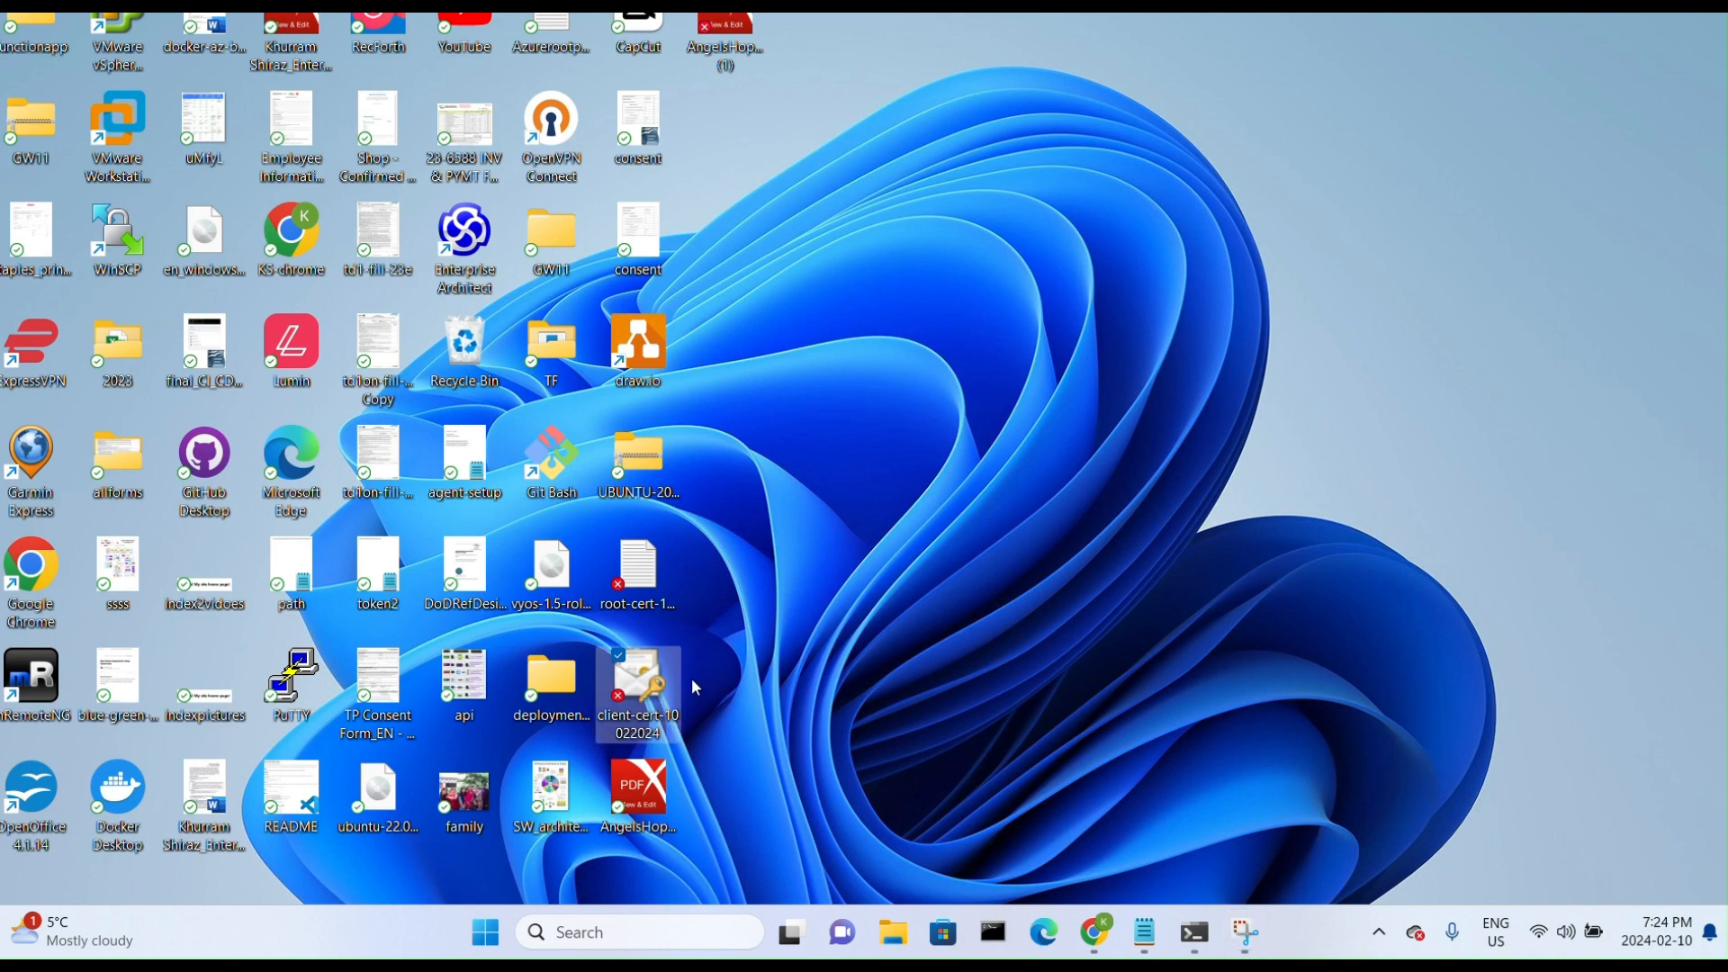
{"action": "right_click", "coordinate": [632, 682]}
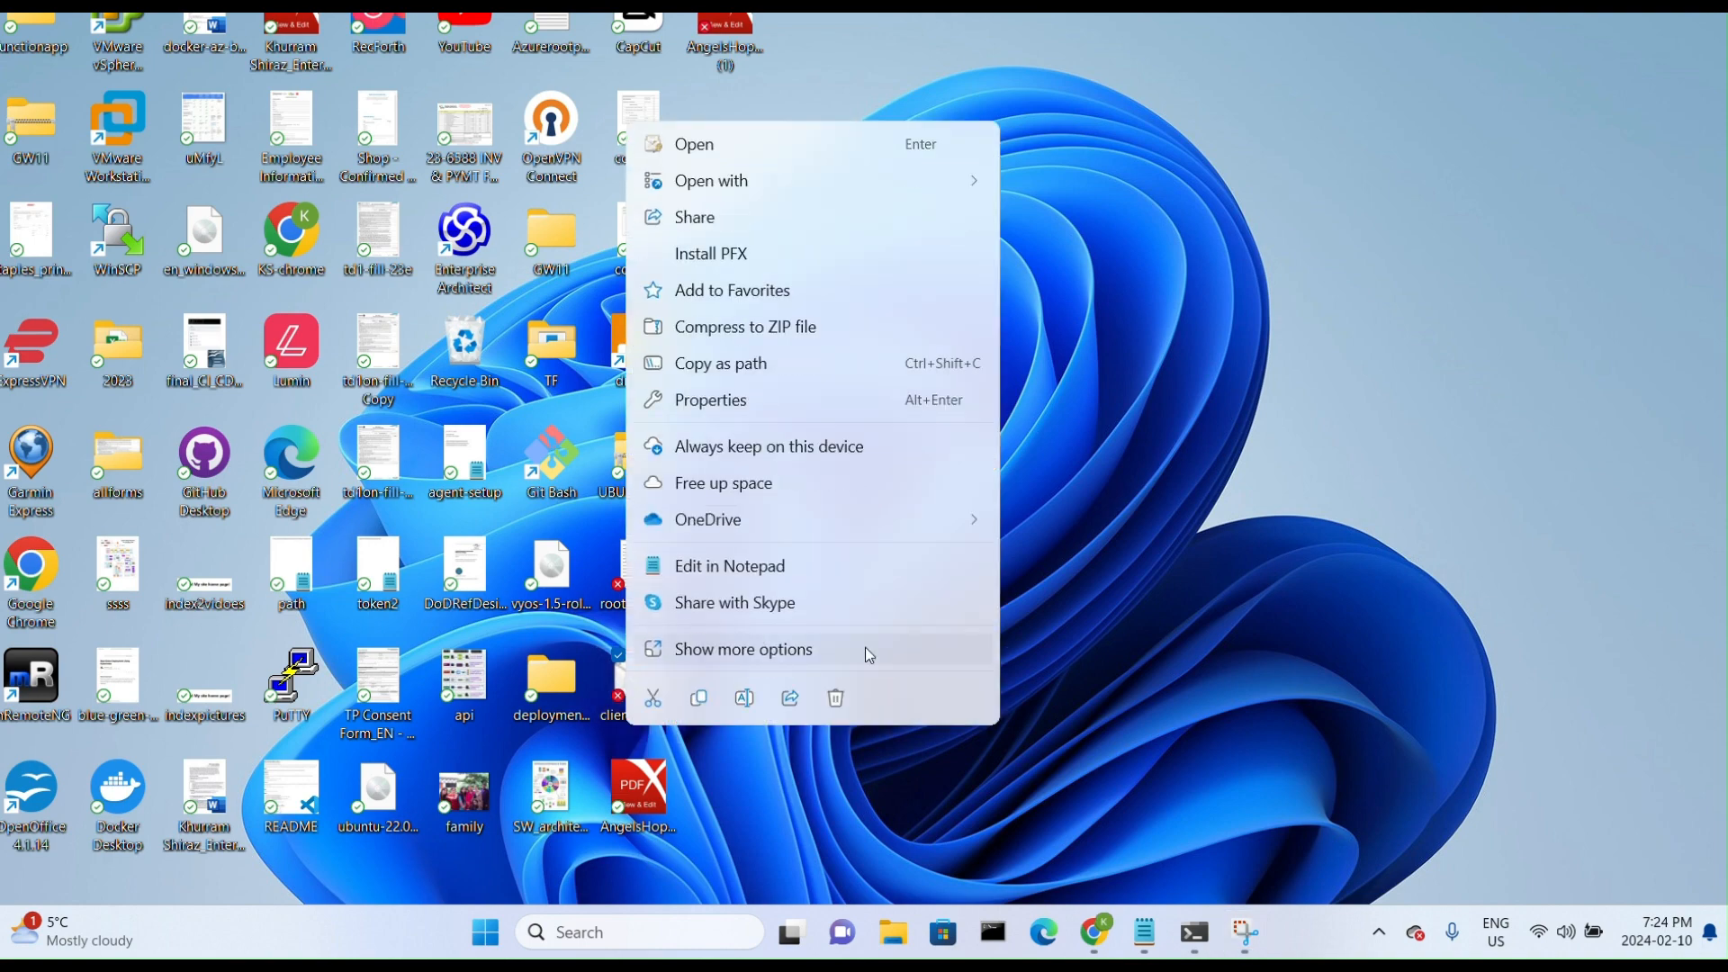
{"action": "left_click", "coordinate": [1096, 684]}
{"action": "double_click", "coordinate": [639, 684]}
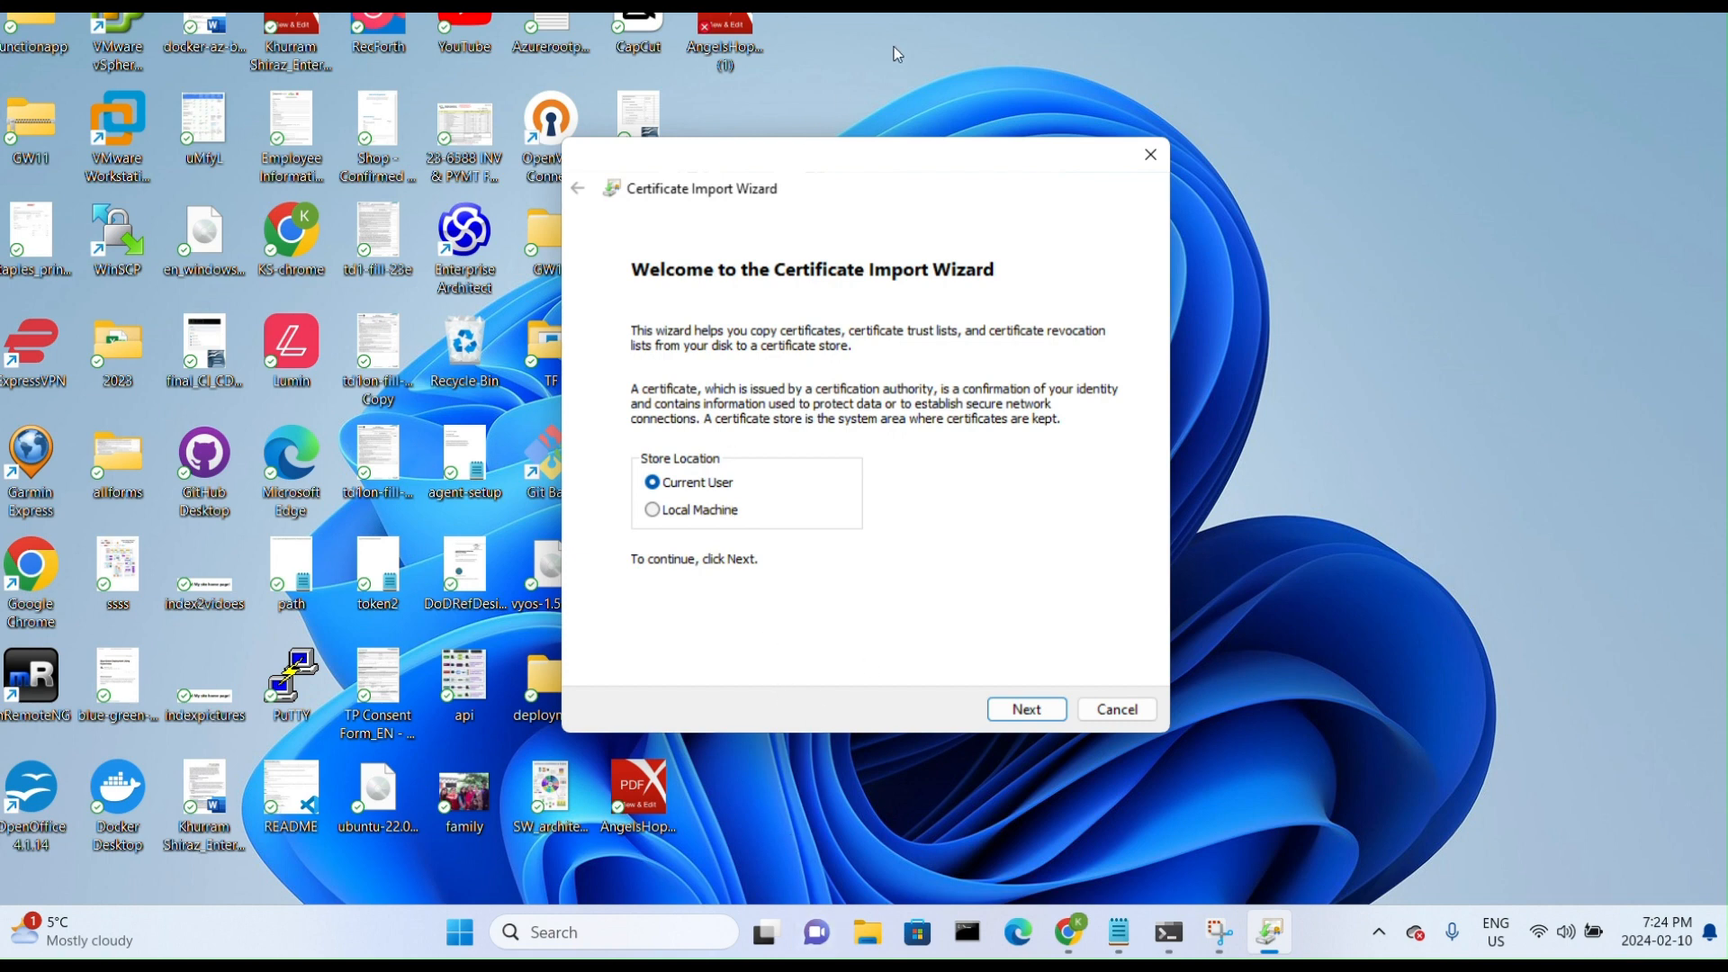
{"action": "left_click", "coordinate": [896, 20]}
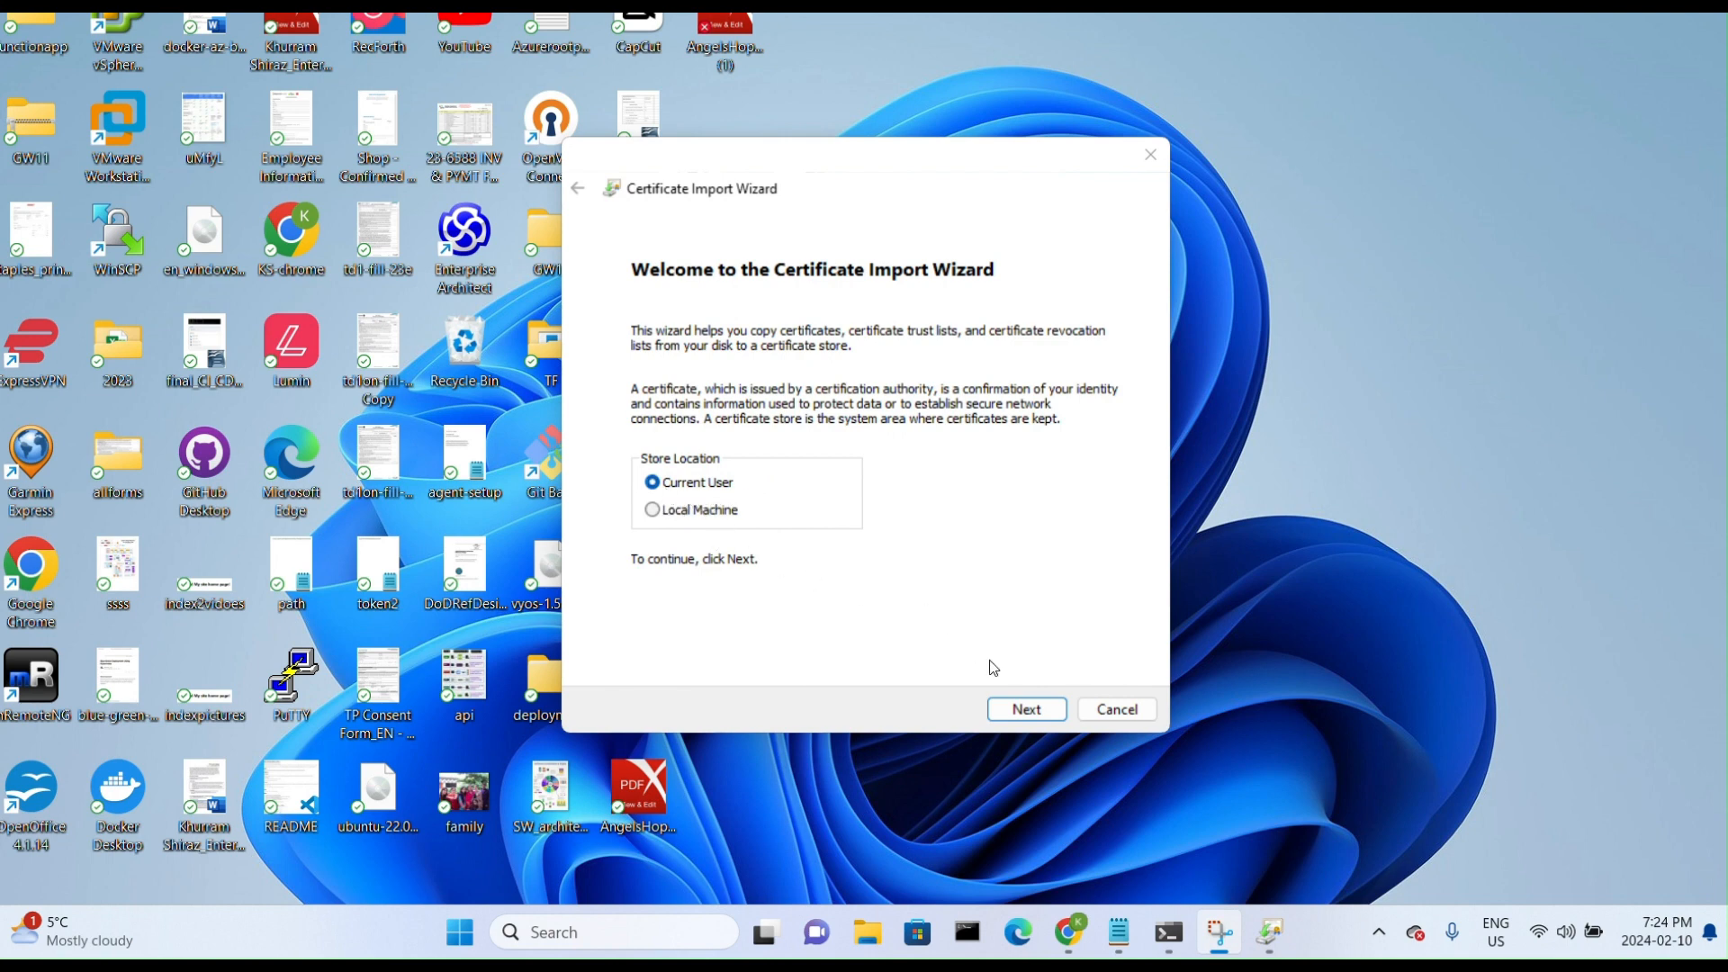
{"action": "left_click", "coordinate": [1030, 710]}
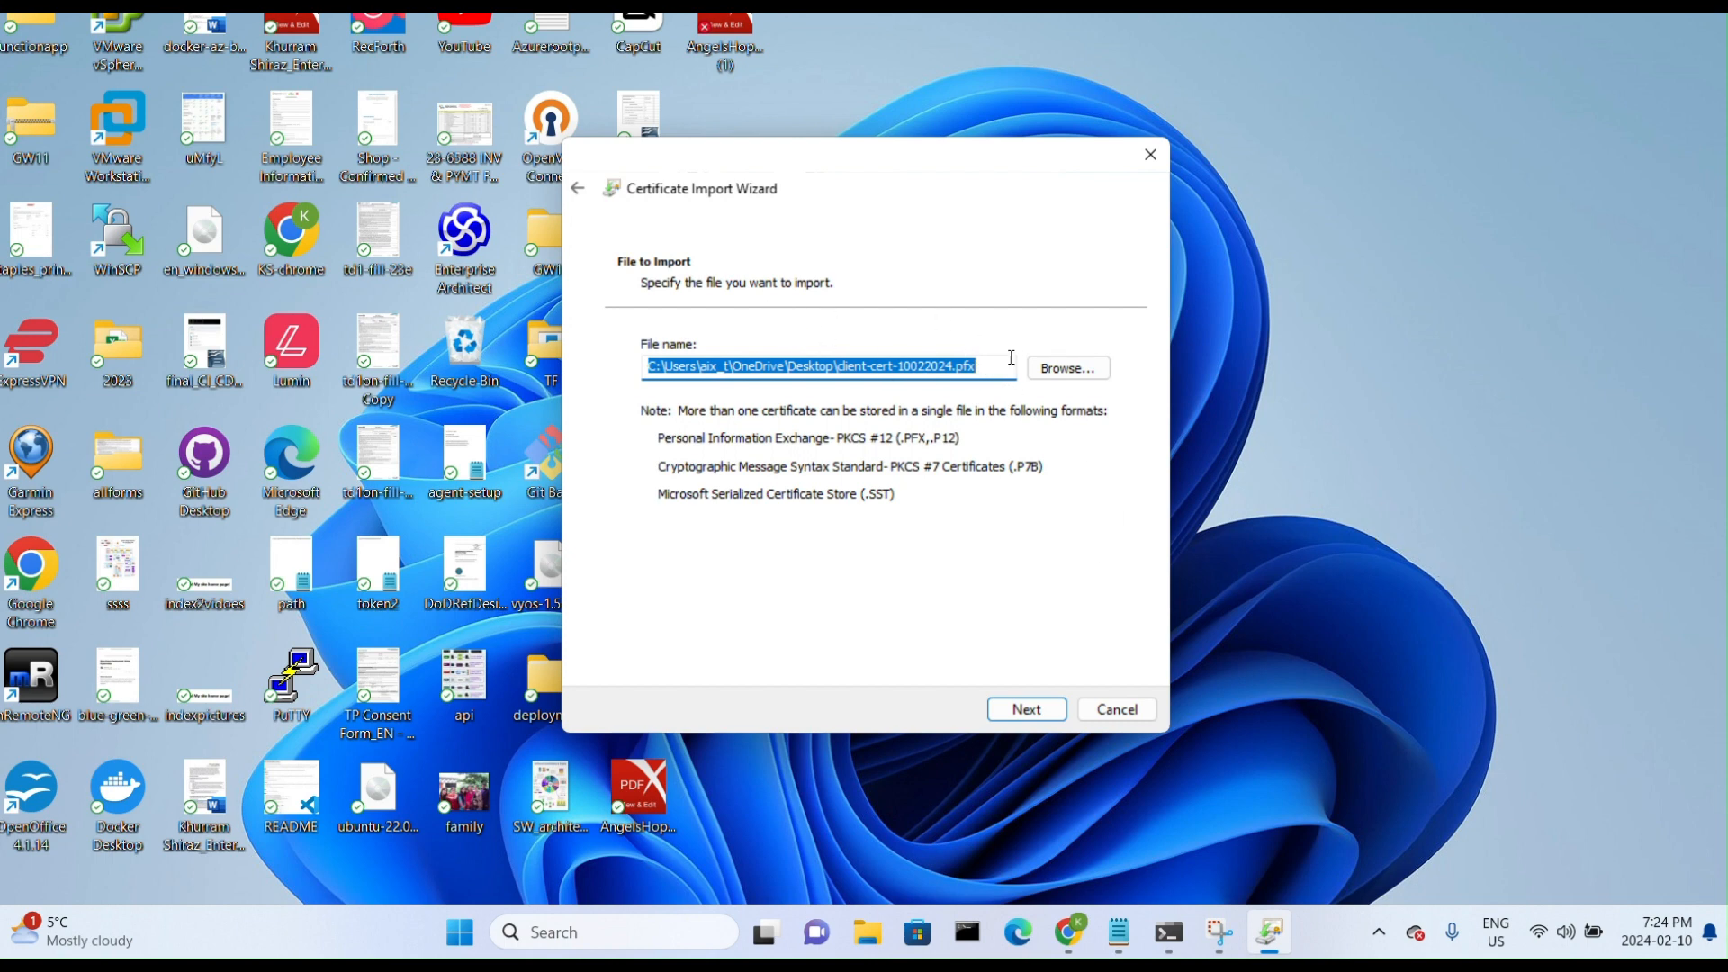
{"action": "left_click", "coordinate": [1026, 710]}
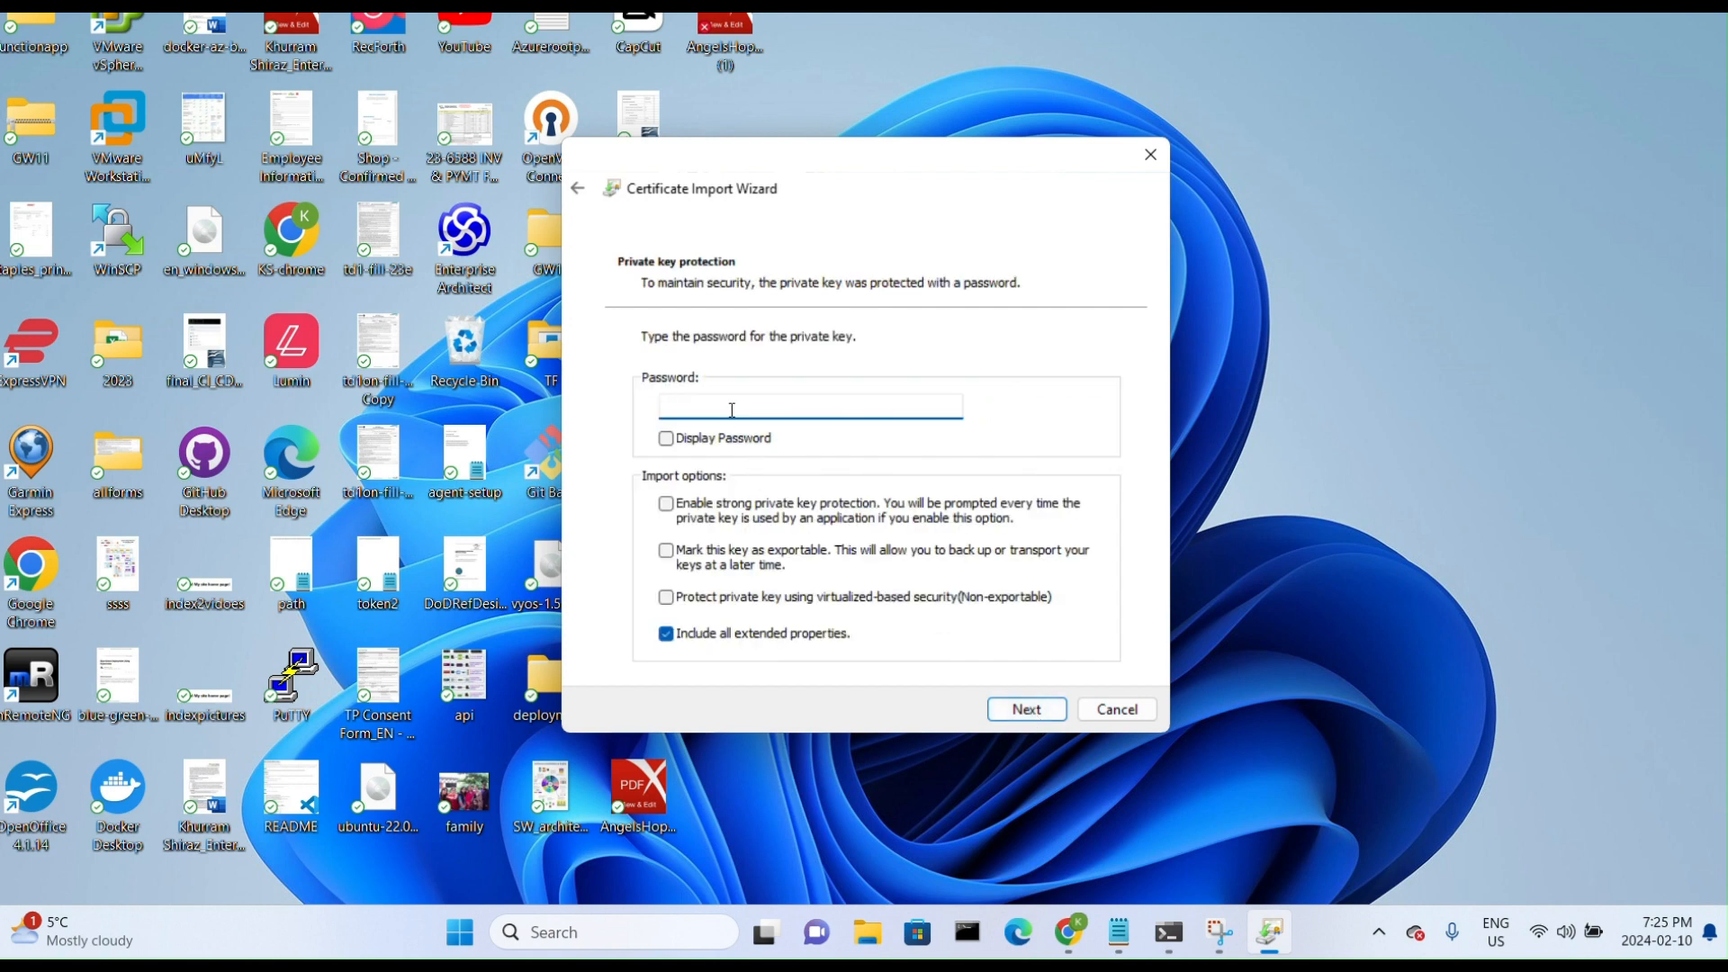
- Enter the private key password, keep automatic certificate store selection and finish the import, accepting installation of the P2SRootCert root certificate
{"action": "type", "text": "•••••••••"}
{"action": "left_click", "coordinate": [1020, 717]}
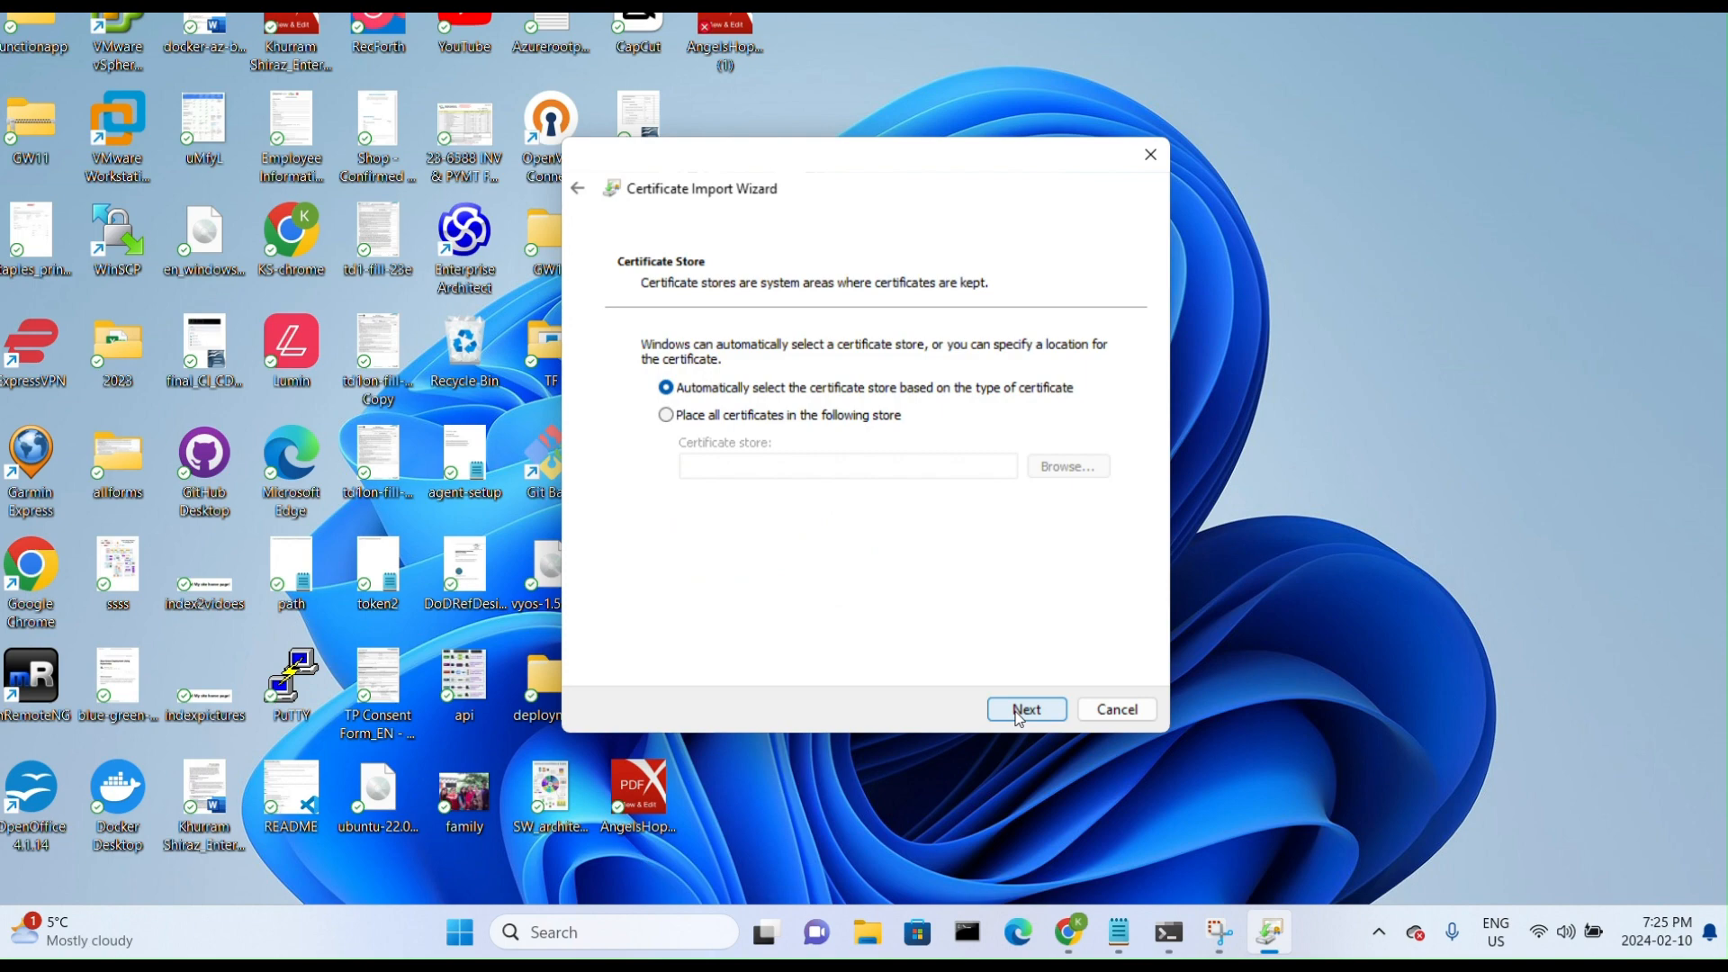
{"action": "left_click", "coordinate": [1019, 717]}
{"action": "left_click", "coordinate": [1026, 710]}
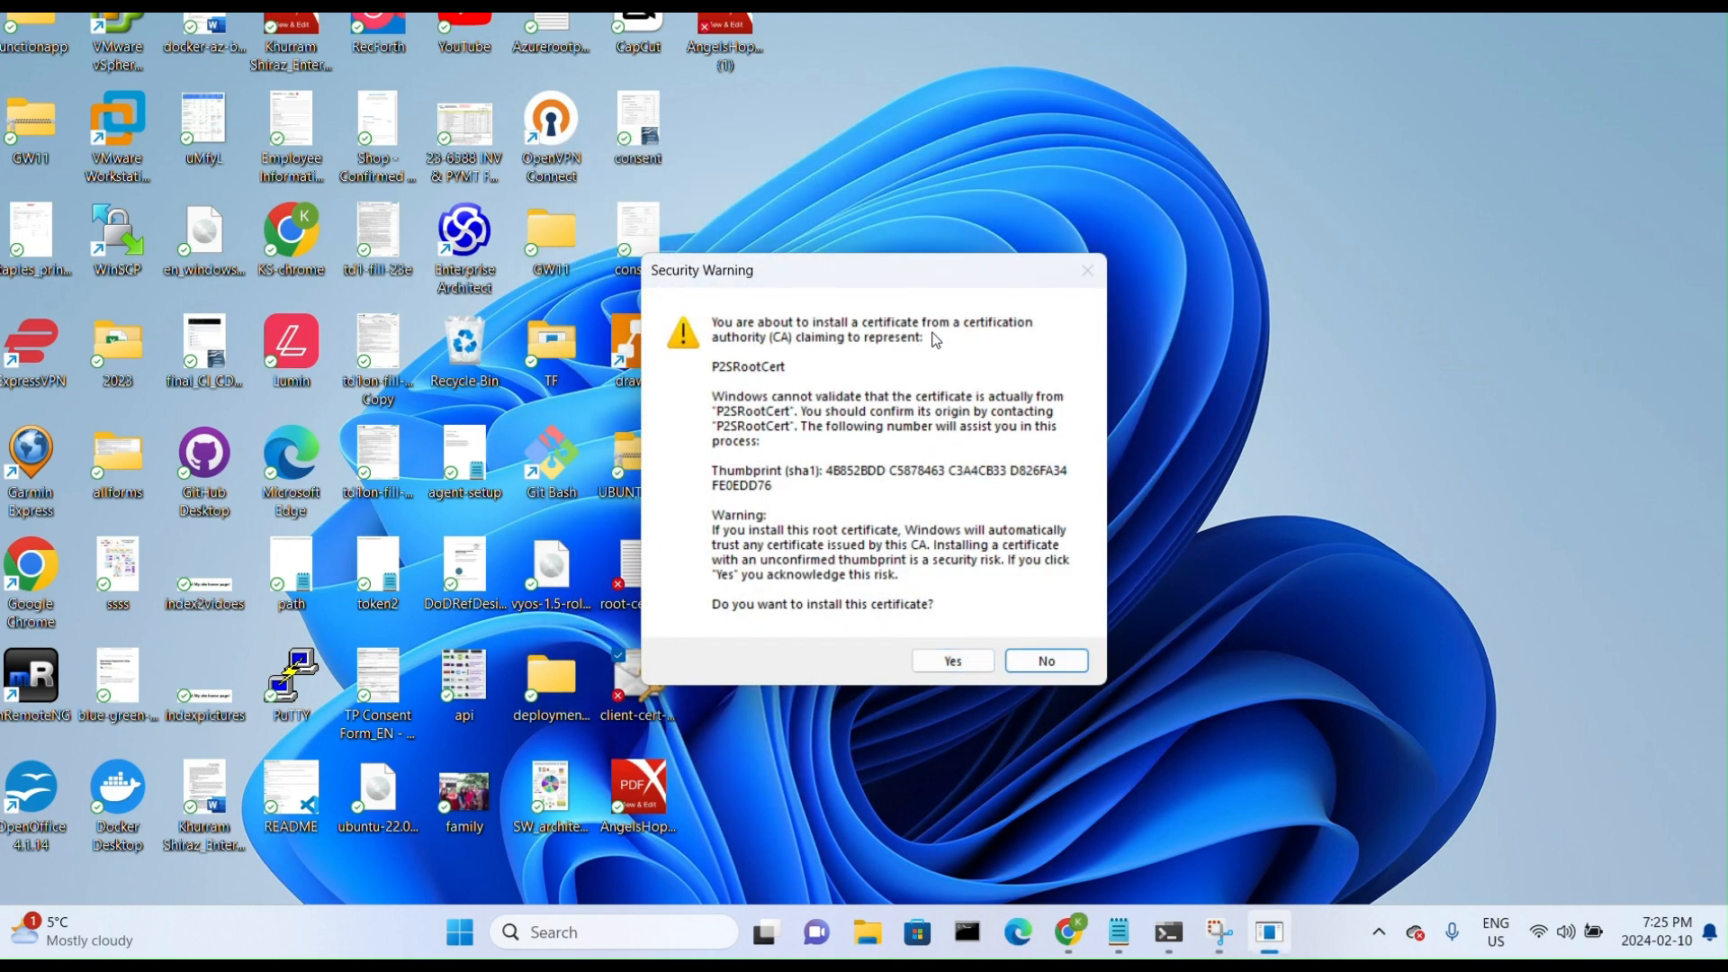
{"action": "left_click", "coordinate": [952, 666]}
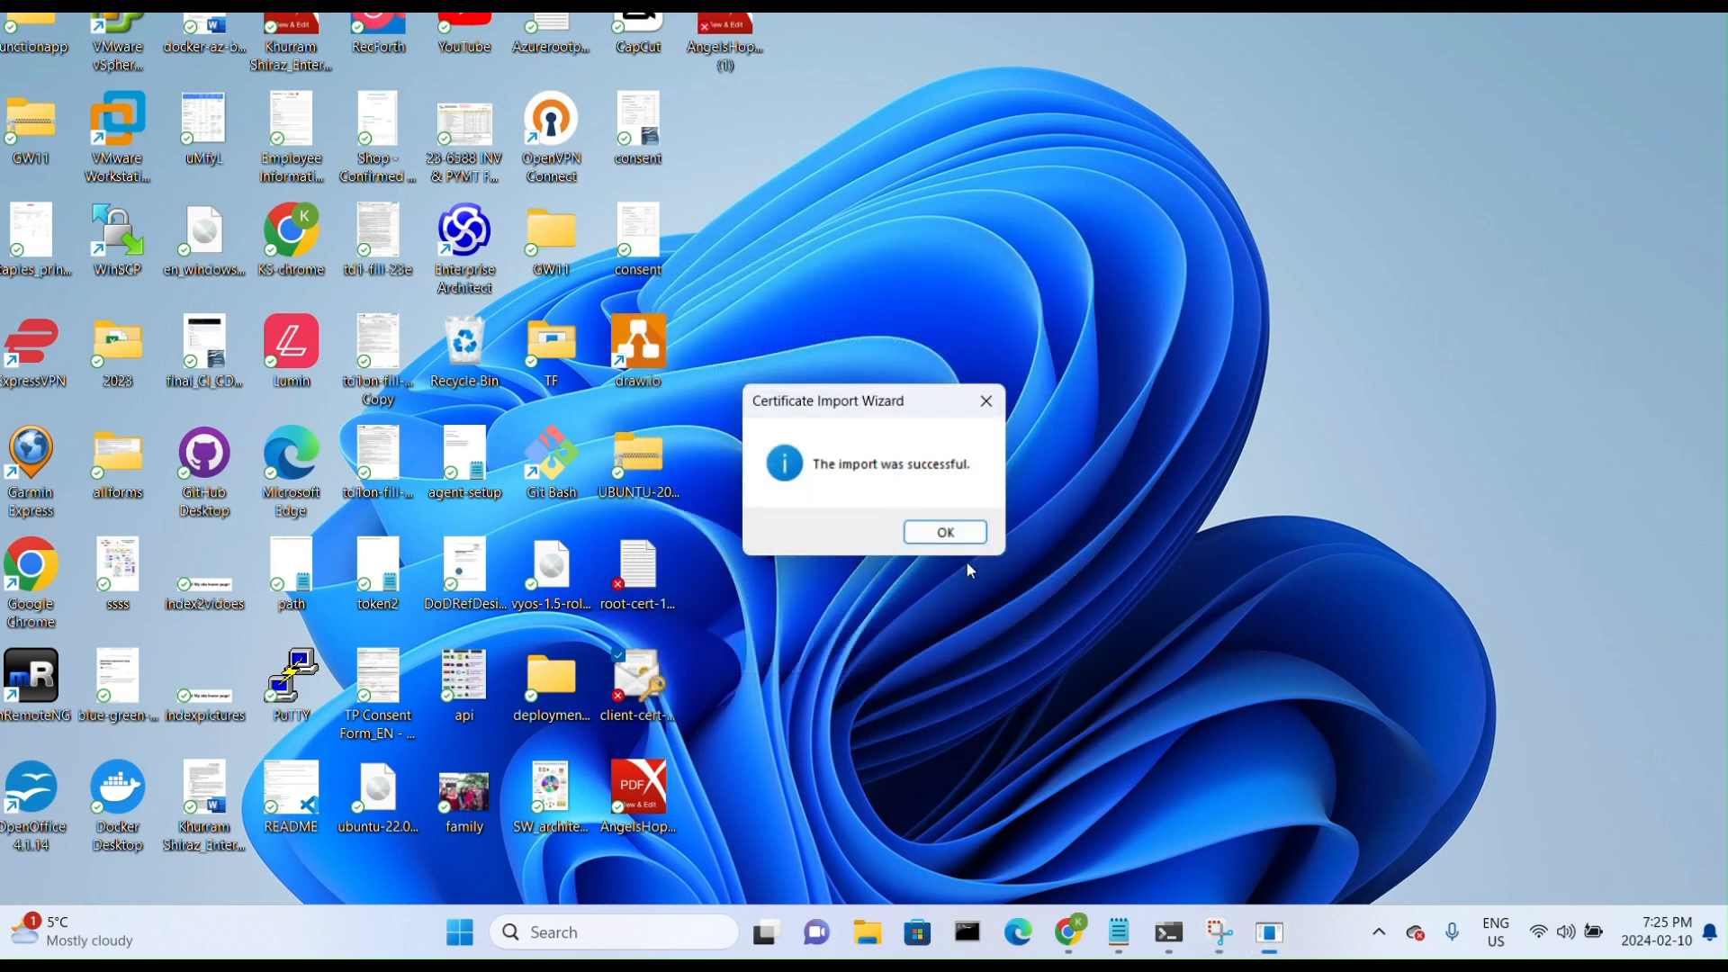
{"action": "left_click", "coordinate": [941, 531]}
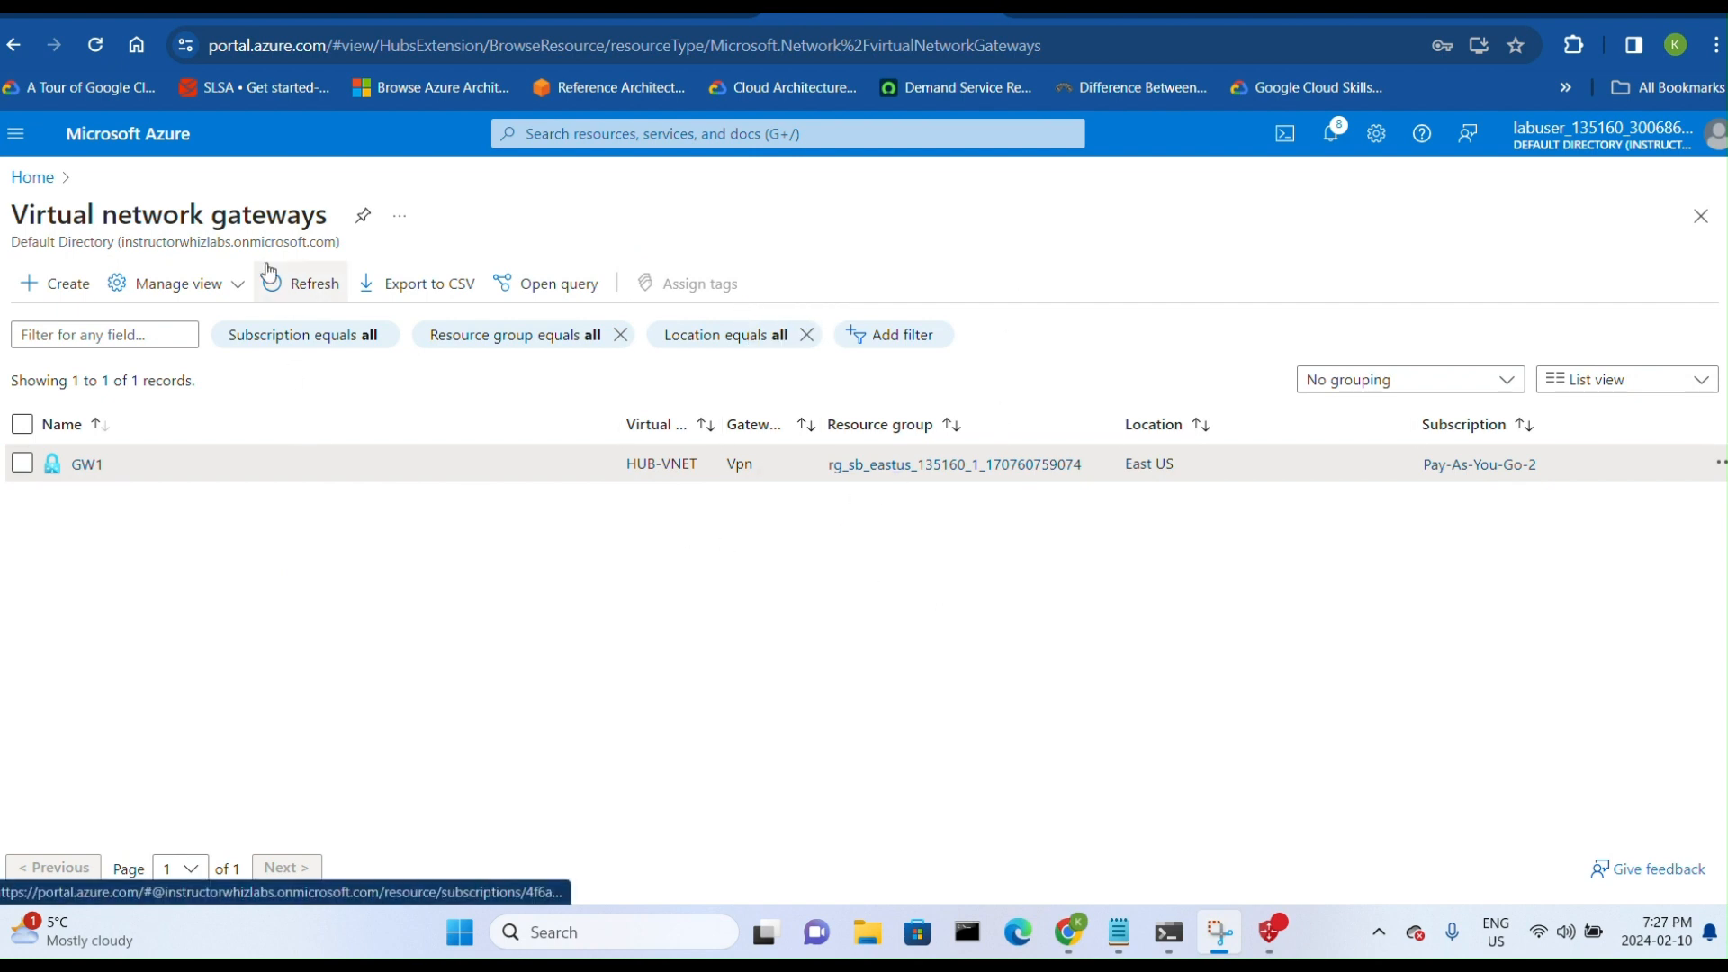
- Open the GW1 virtual network gateway in the Azure portal and view its point-to-site sessions
{"action": "left_click", "coordinate": [84, 477]}
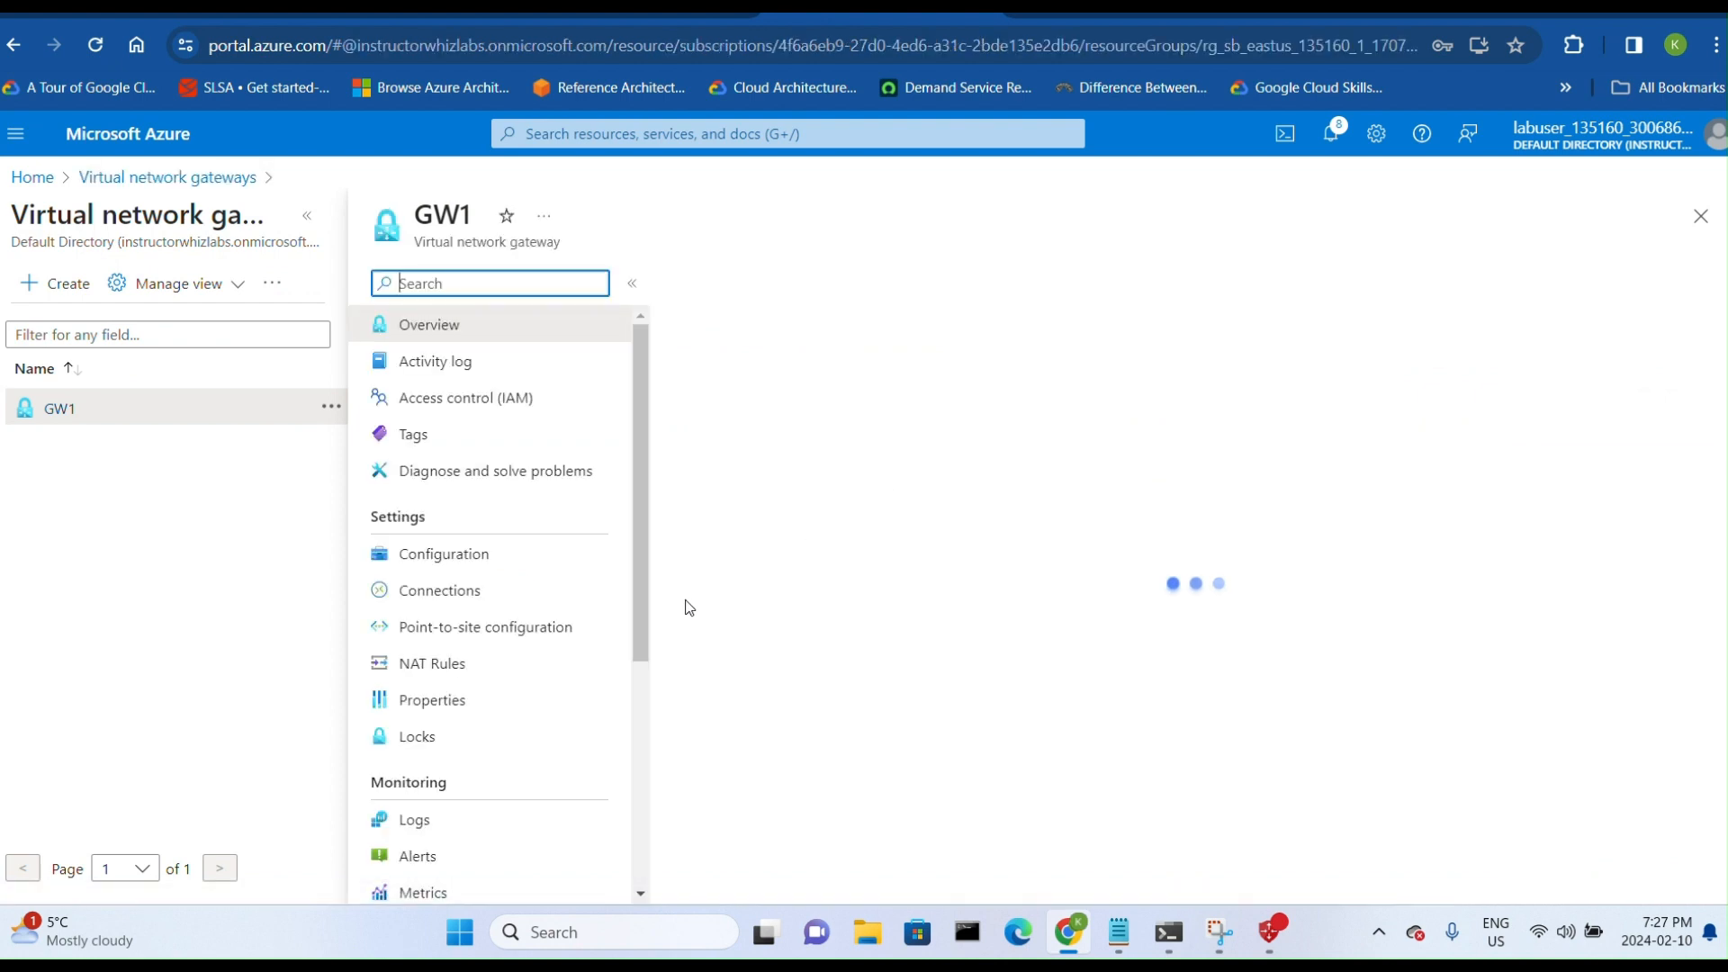
{"action": "scroll", "coordinate": [657, 667], "scroll_direction": "down", "scroll_amount": 2}
{"action": "scroll", "coordinate": [656, 667], "scroll_direction": "down", "scroll_amount": 1}
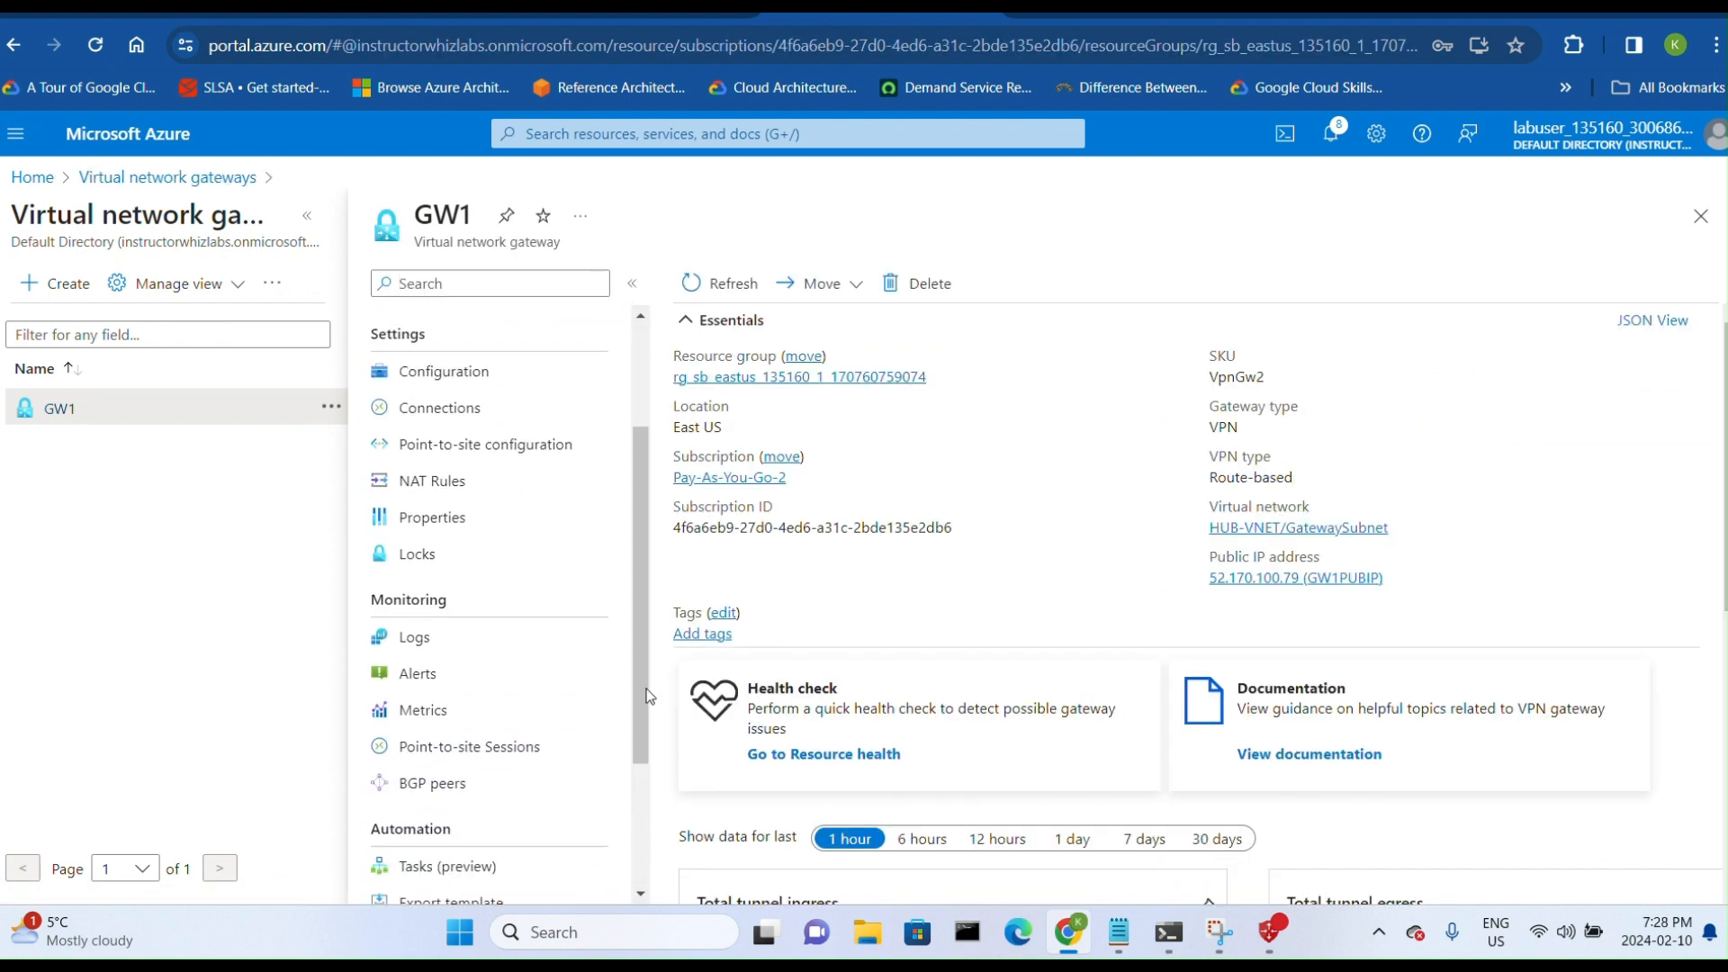
{"action": "left_click", "coordinate": [520, 757]}
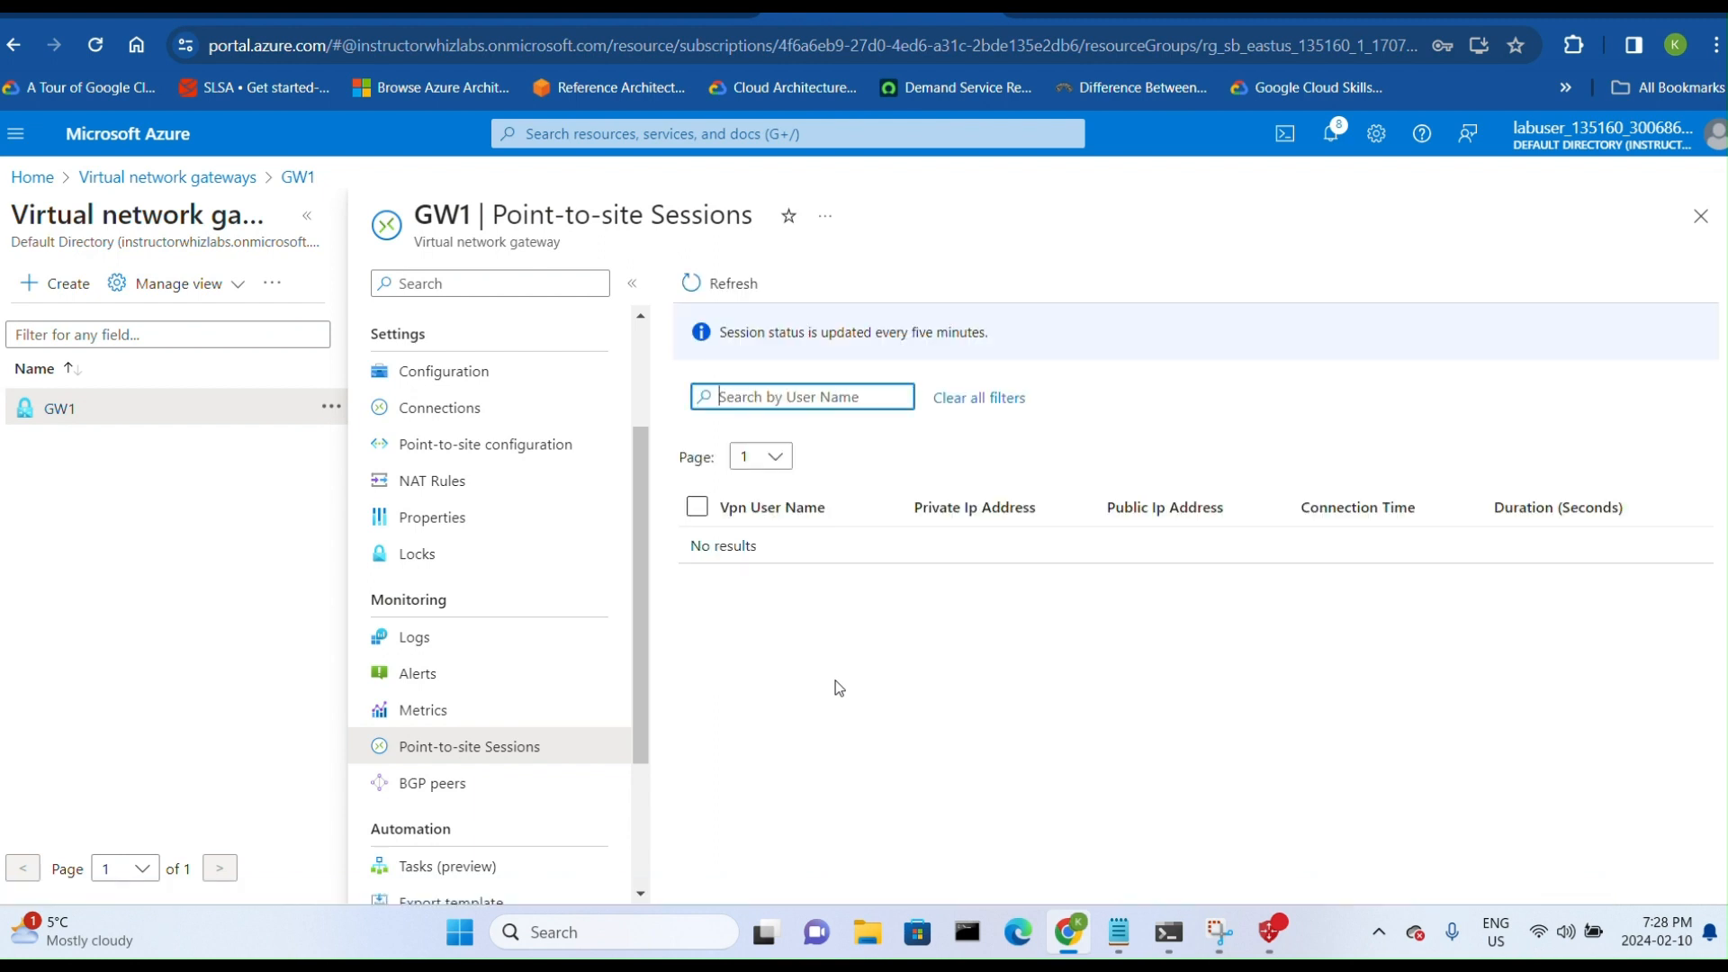
- Download the VPN client package GW1.zip from GW1's point-to-site configuration, allowing the blocked download
{"action": "left_click", "coordinate": [468, 444]}
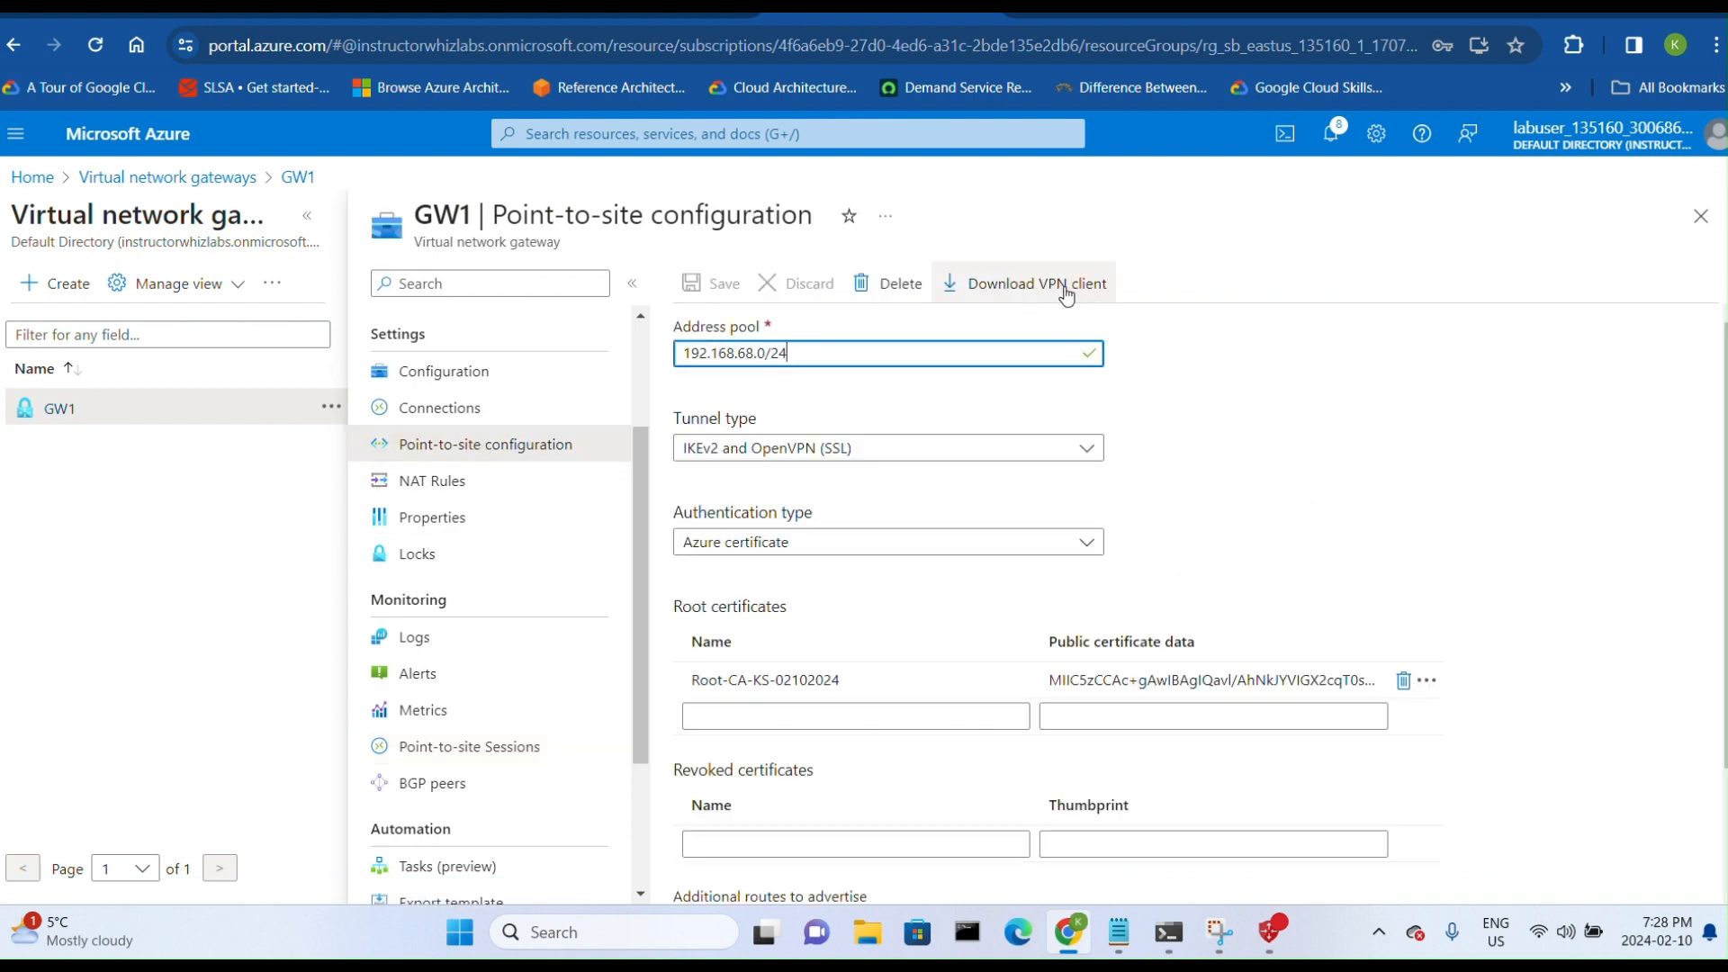
{"action": "left_click", "coordinate": [1066, 294]}
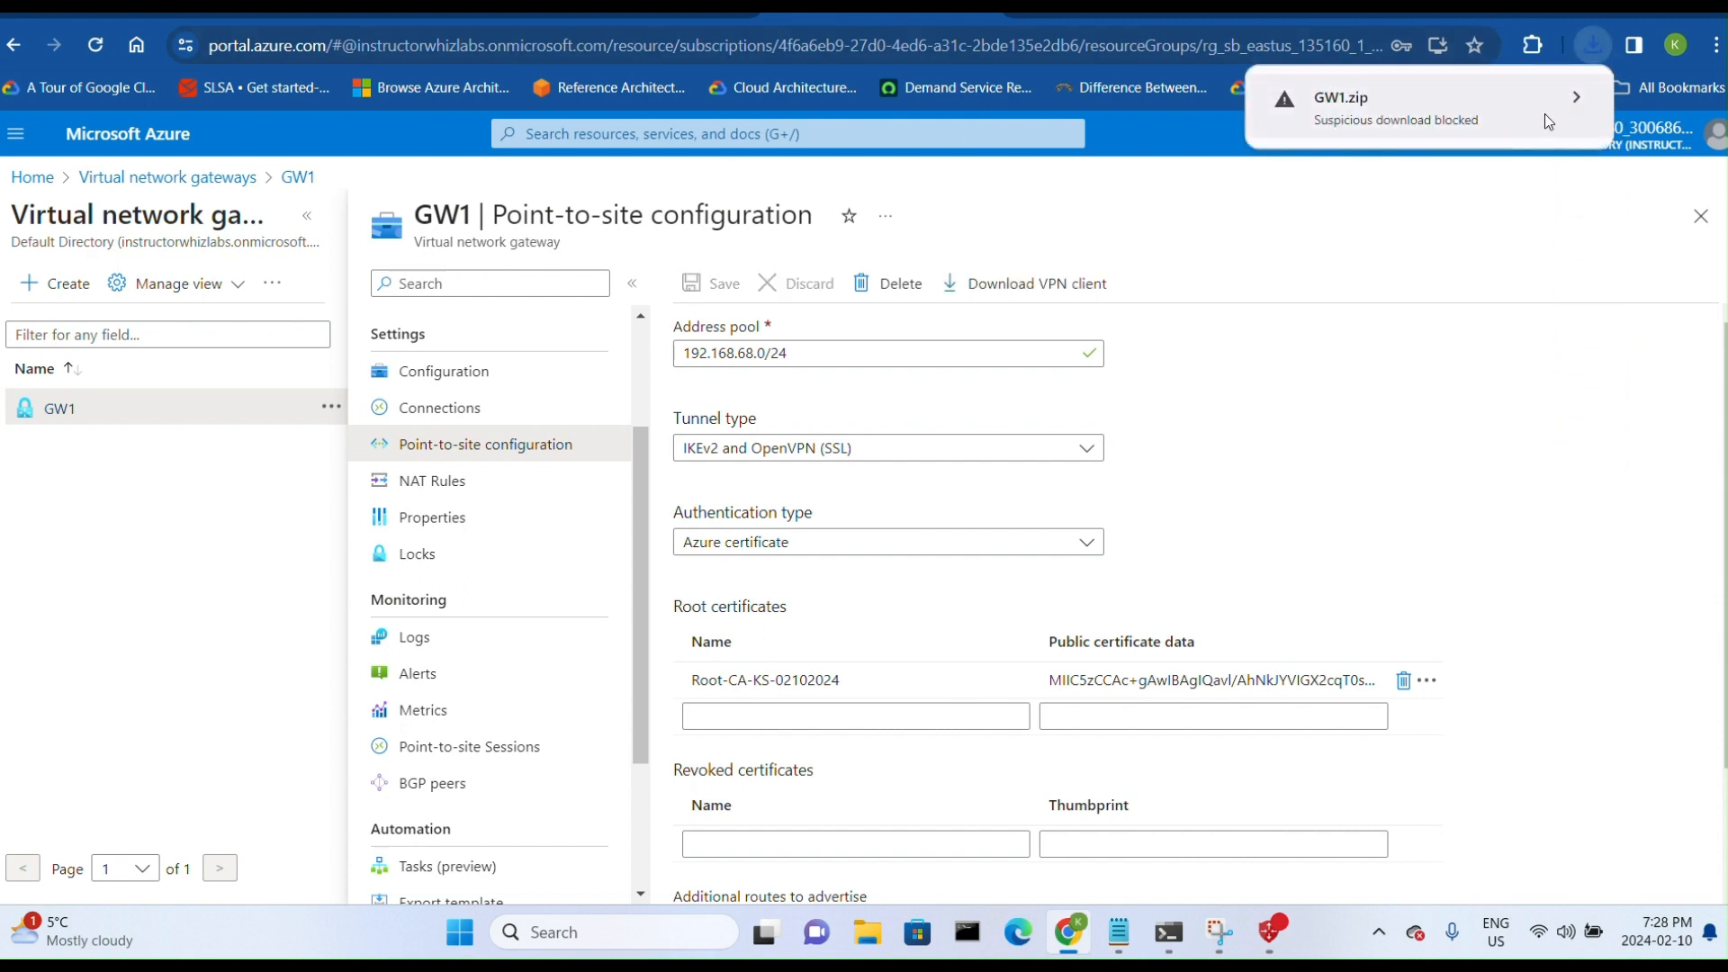
{"action": "left_click", "coordinate": [1576, 101]}
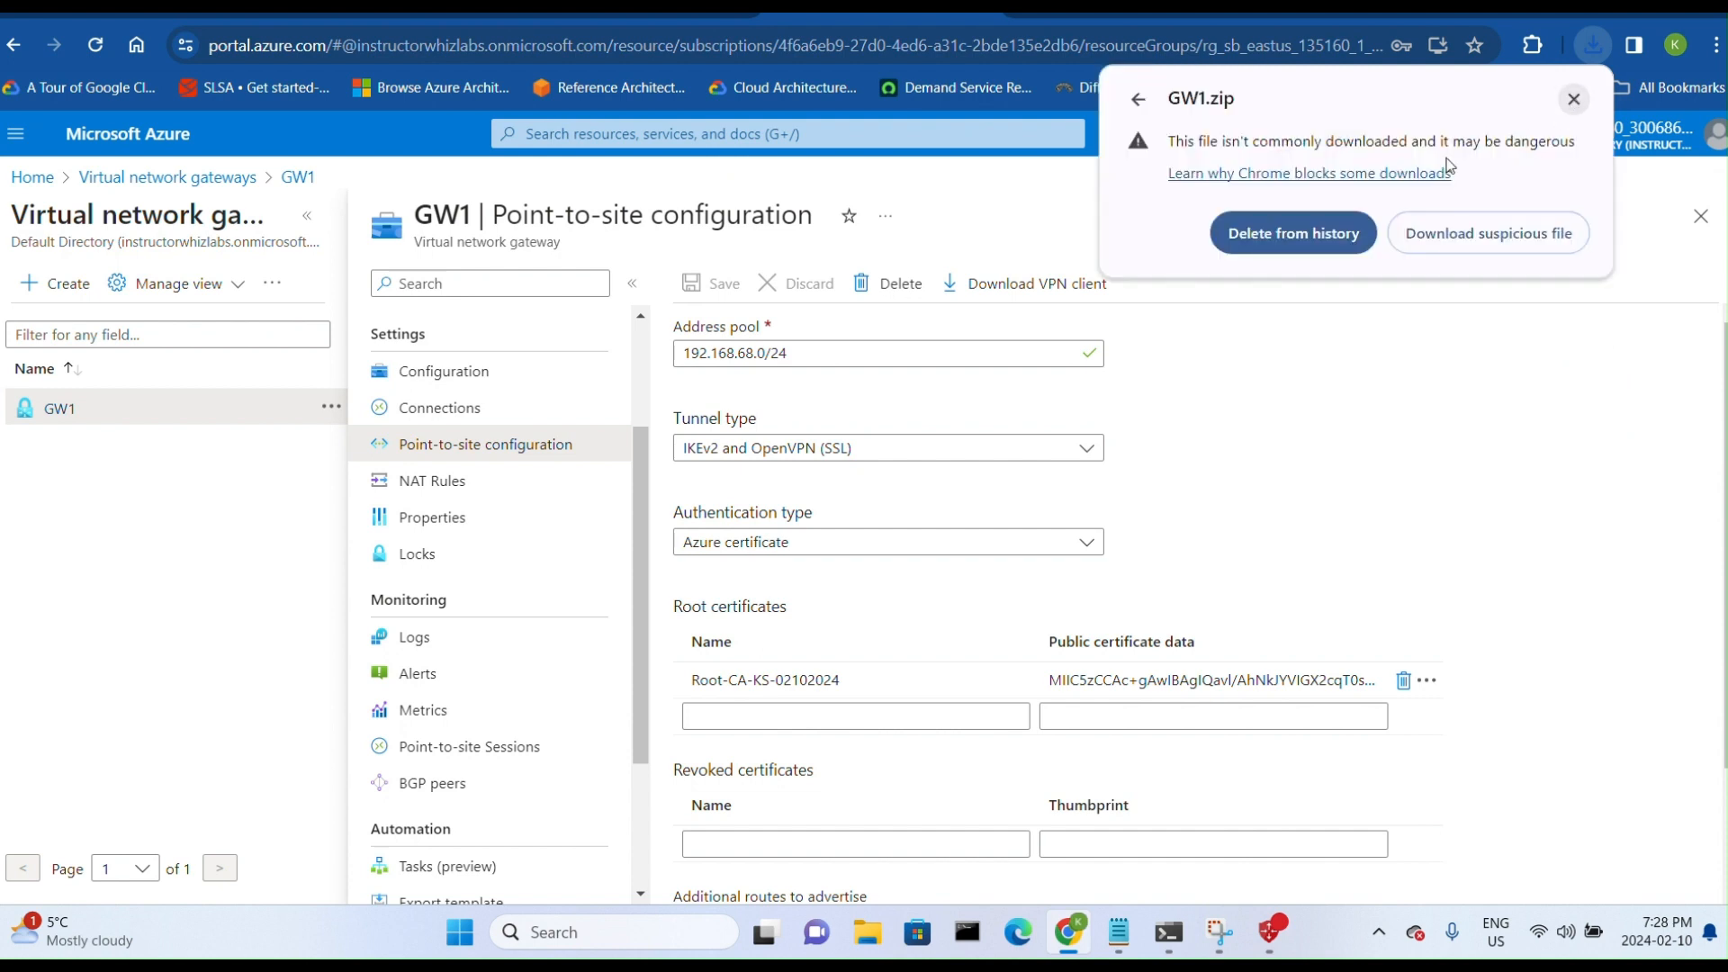
{"action": "left_click", "coordinate": [1436, 234]}
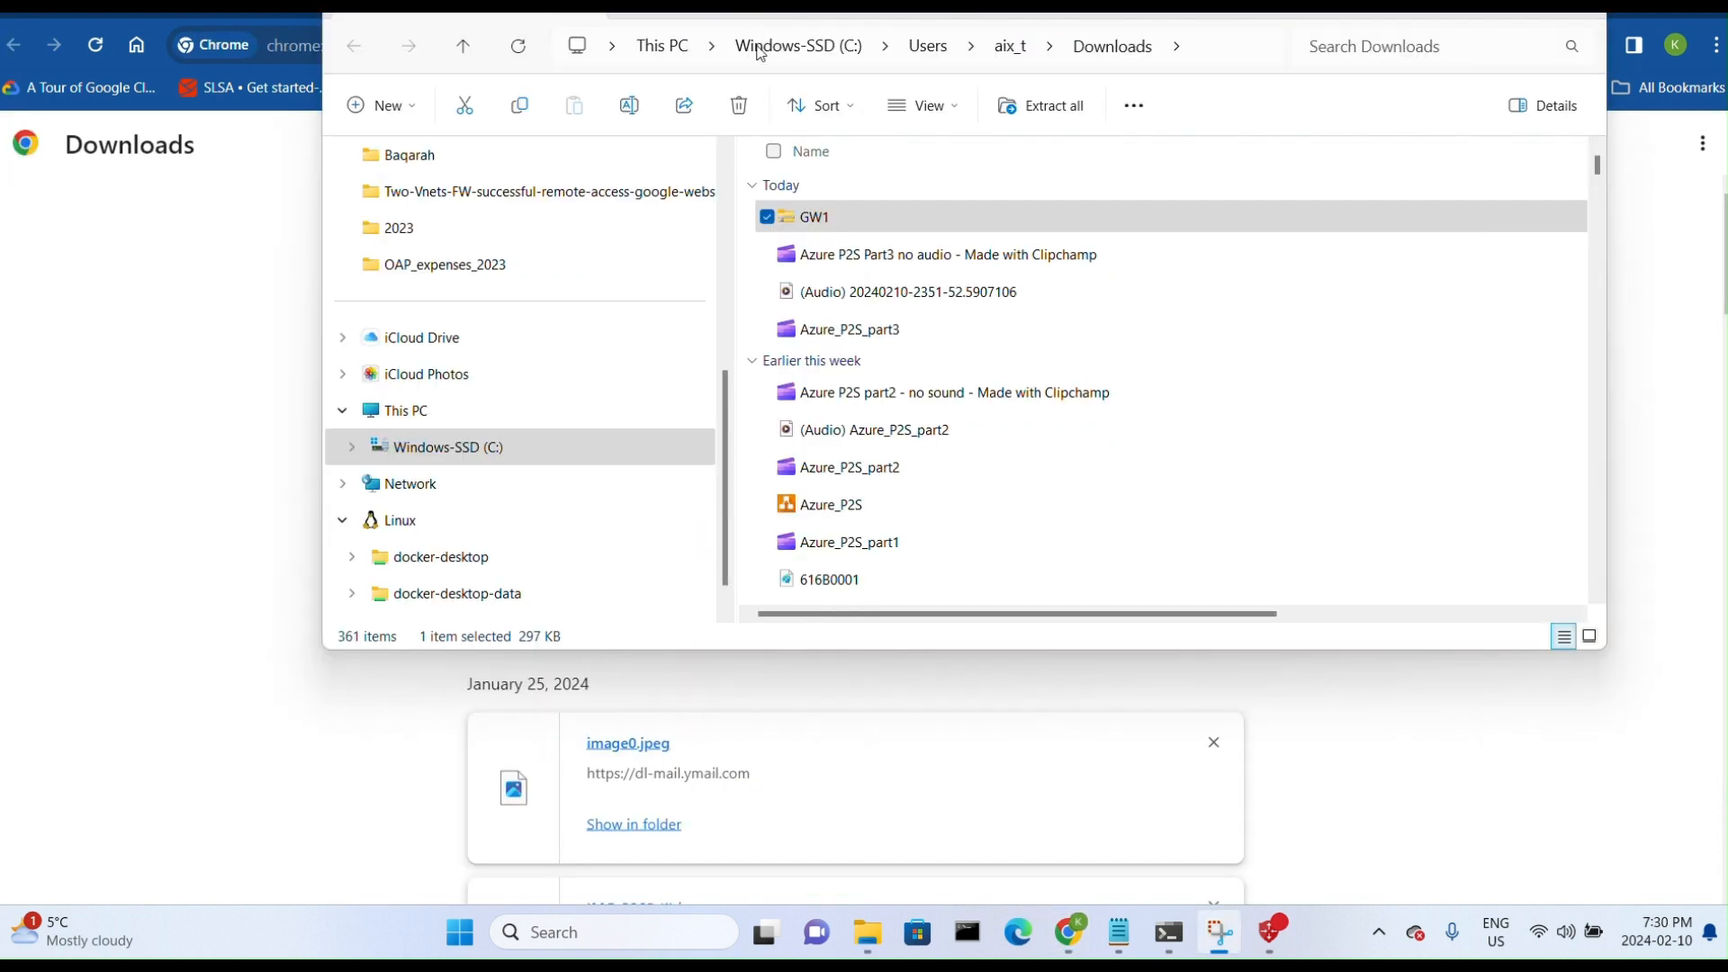
- Open the AzureVPN folder inside the downloaded GW1.zip, copy its folder path and minimize the file window
{"action": "double_click", "coordinate": [826, 216]}
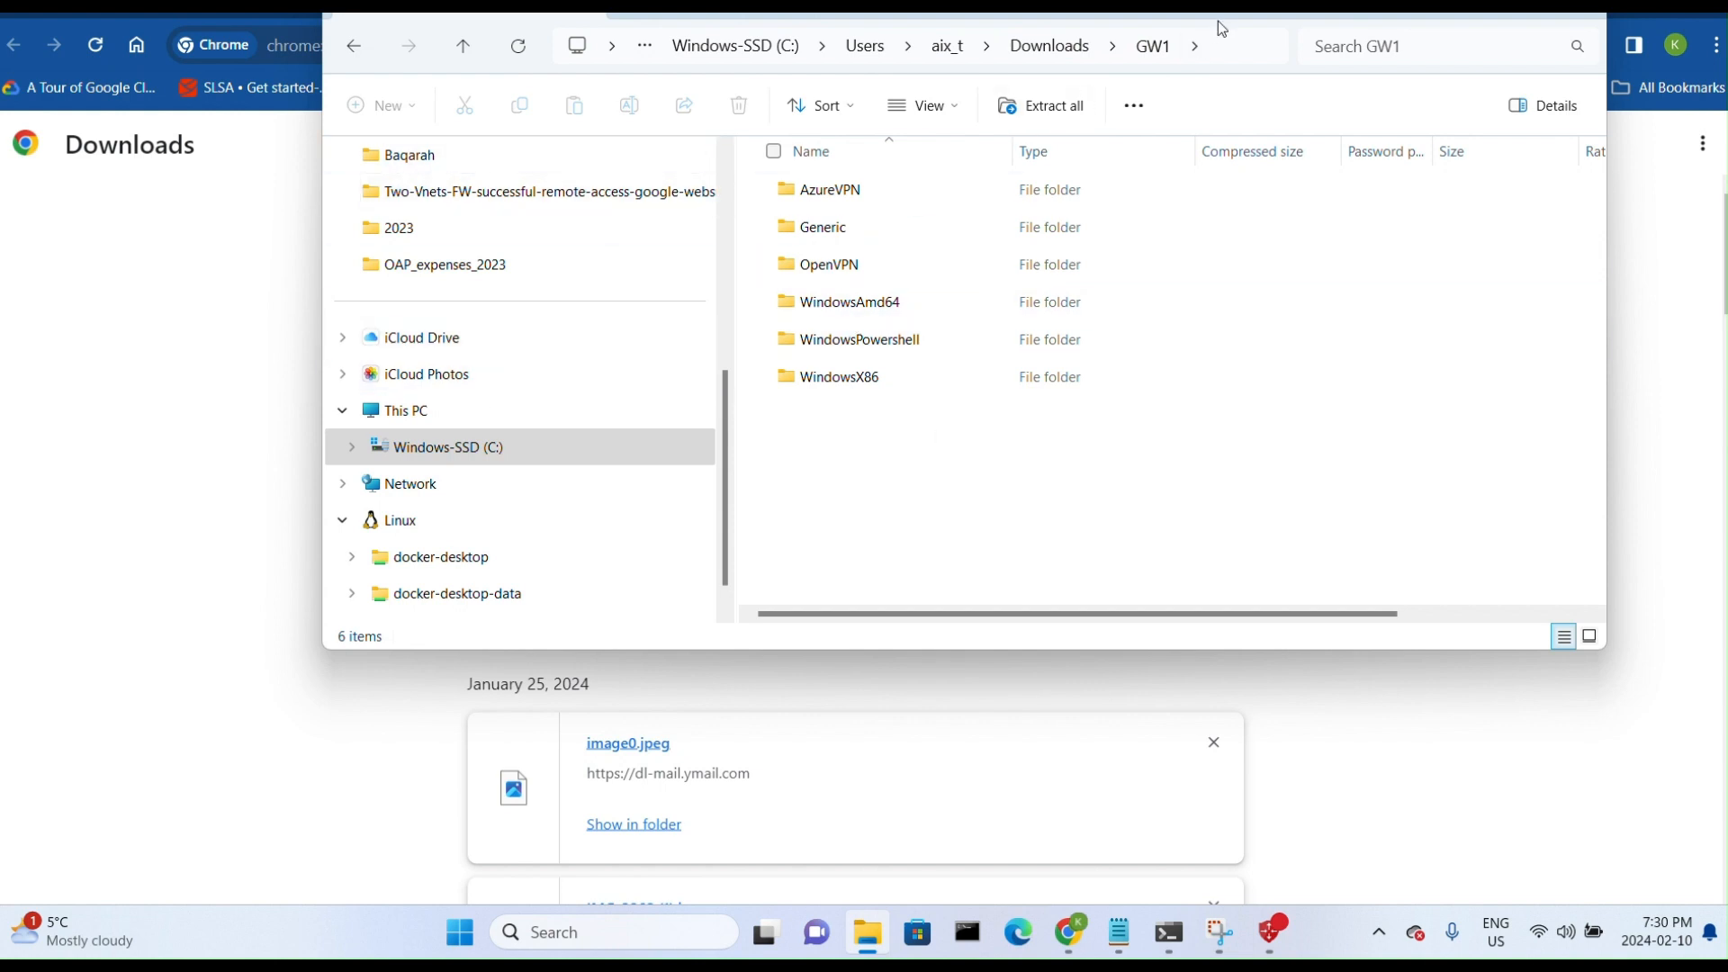
{"action": "double_click", "coordinate": [846, 192]}
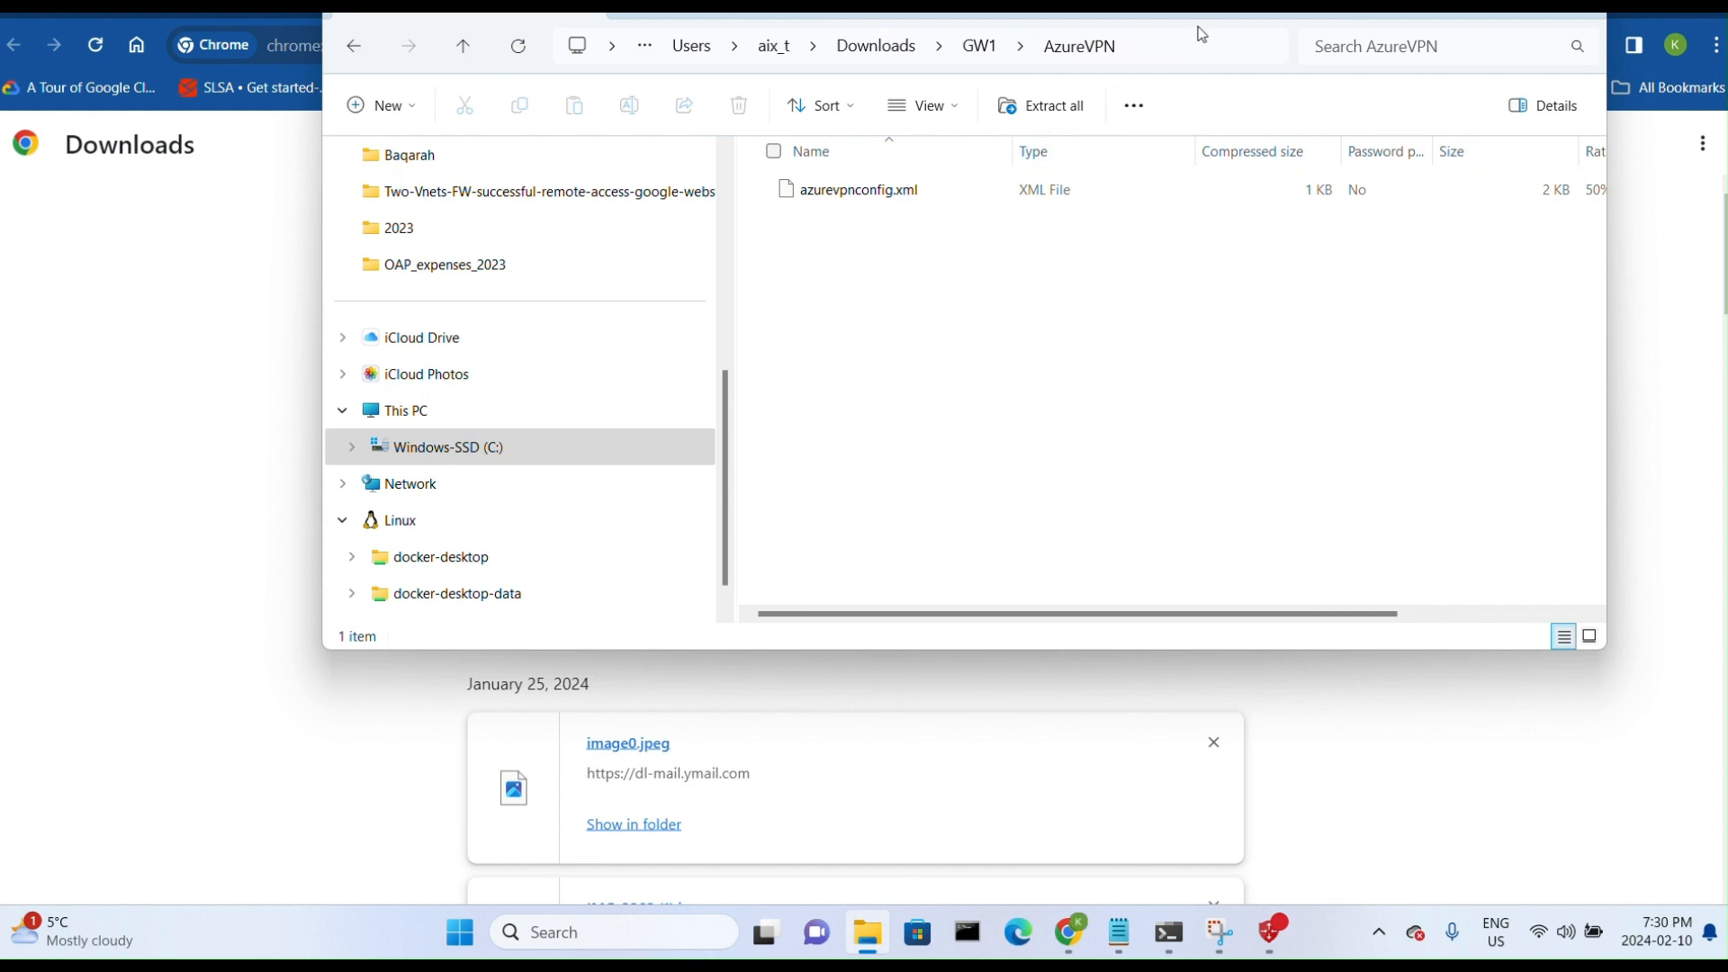
{"action": "left_click_drag", "start_coordinate": [1204, 15], "coordinate": [1226, 169]}
{"action": "left_click", "coordinate": [1165, 234]}
{"action": "key", "text": "ctrl+c"}
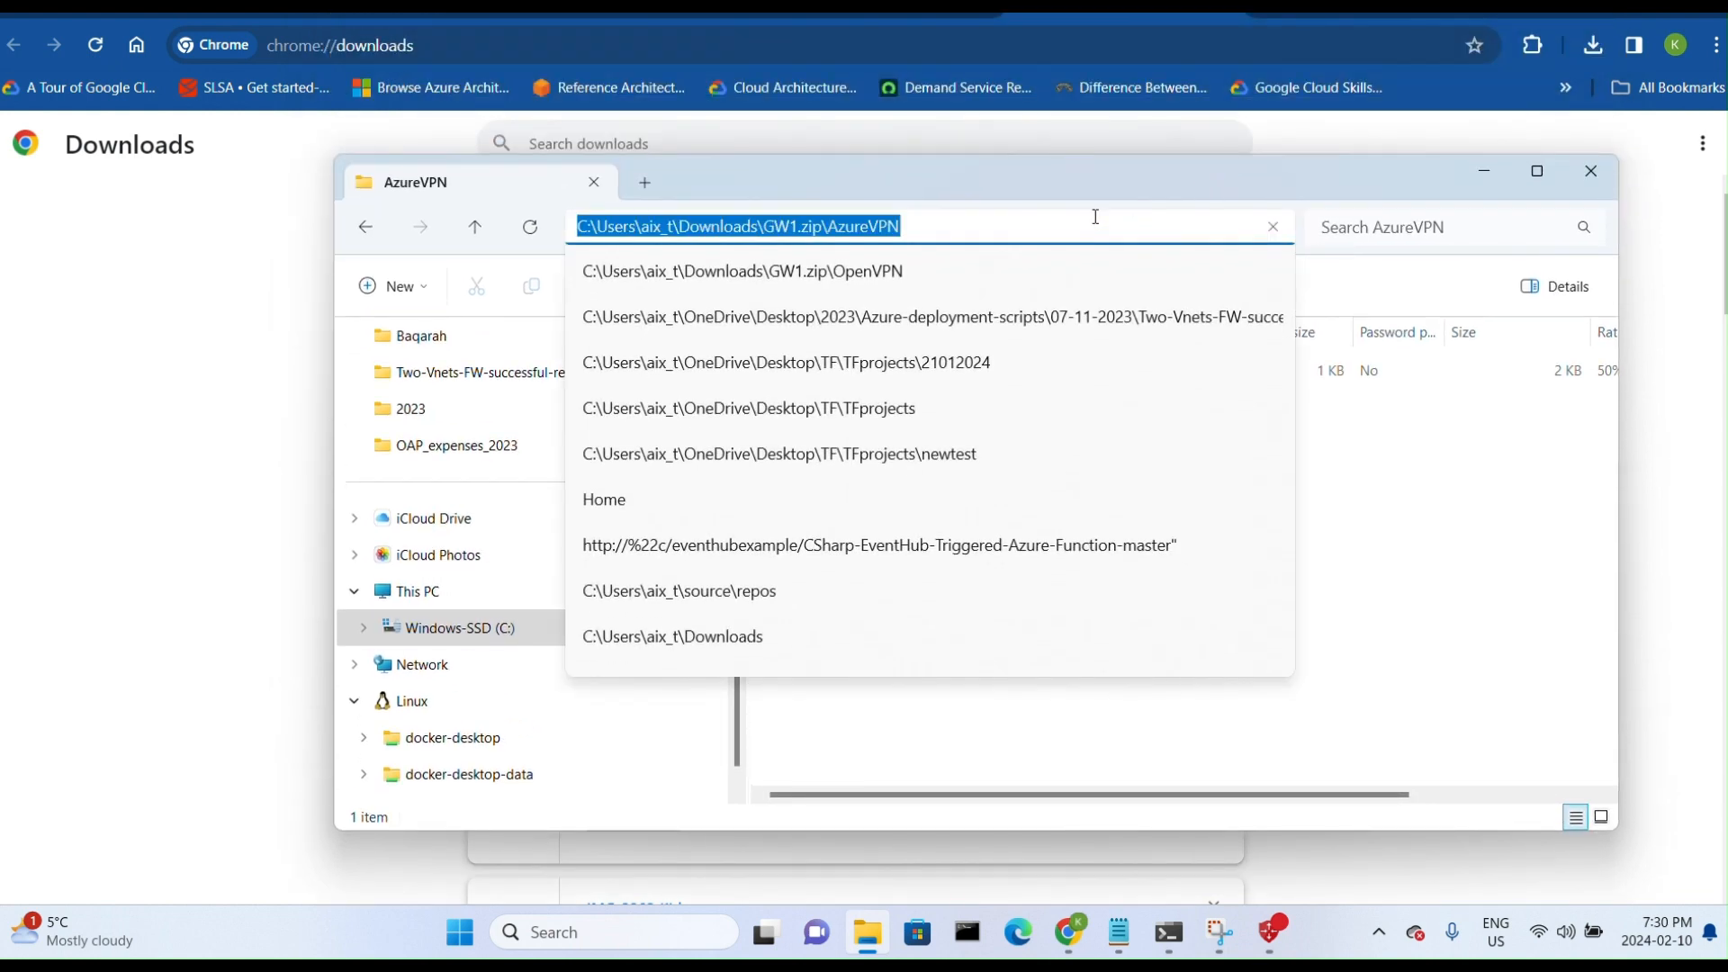
{"action": "left_click", "coordinate": [1484, 171]}
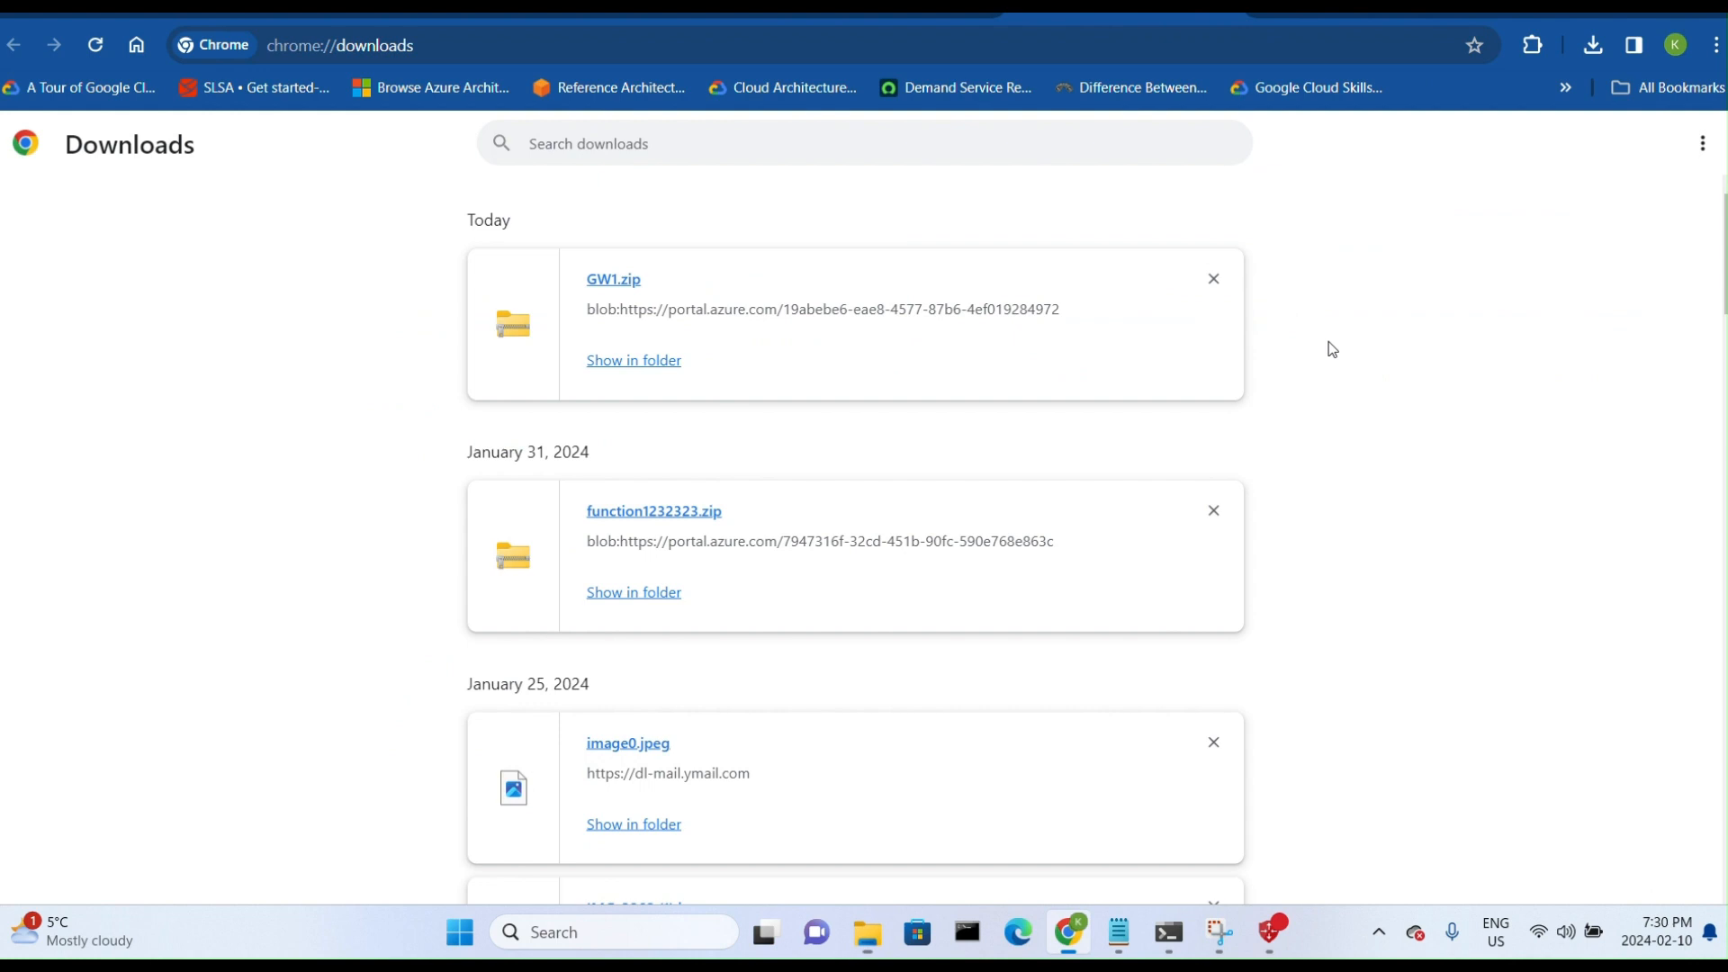
- Search Windows for "azure", launch Azure VPN Client and start importing a new VPN connection
{"action": "left_click", "coordinate": [659, 931]}
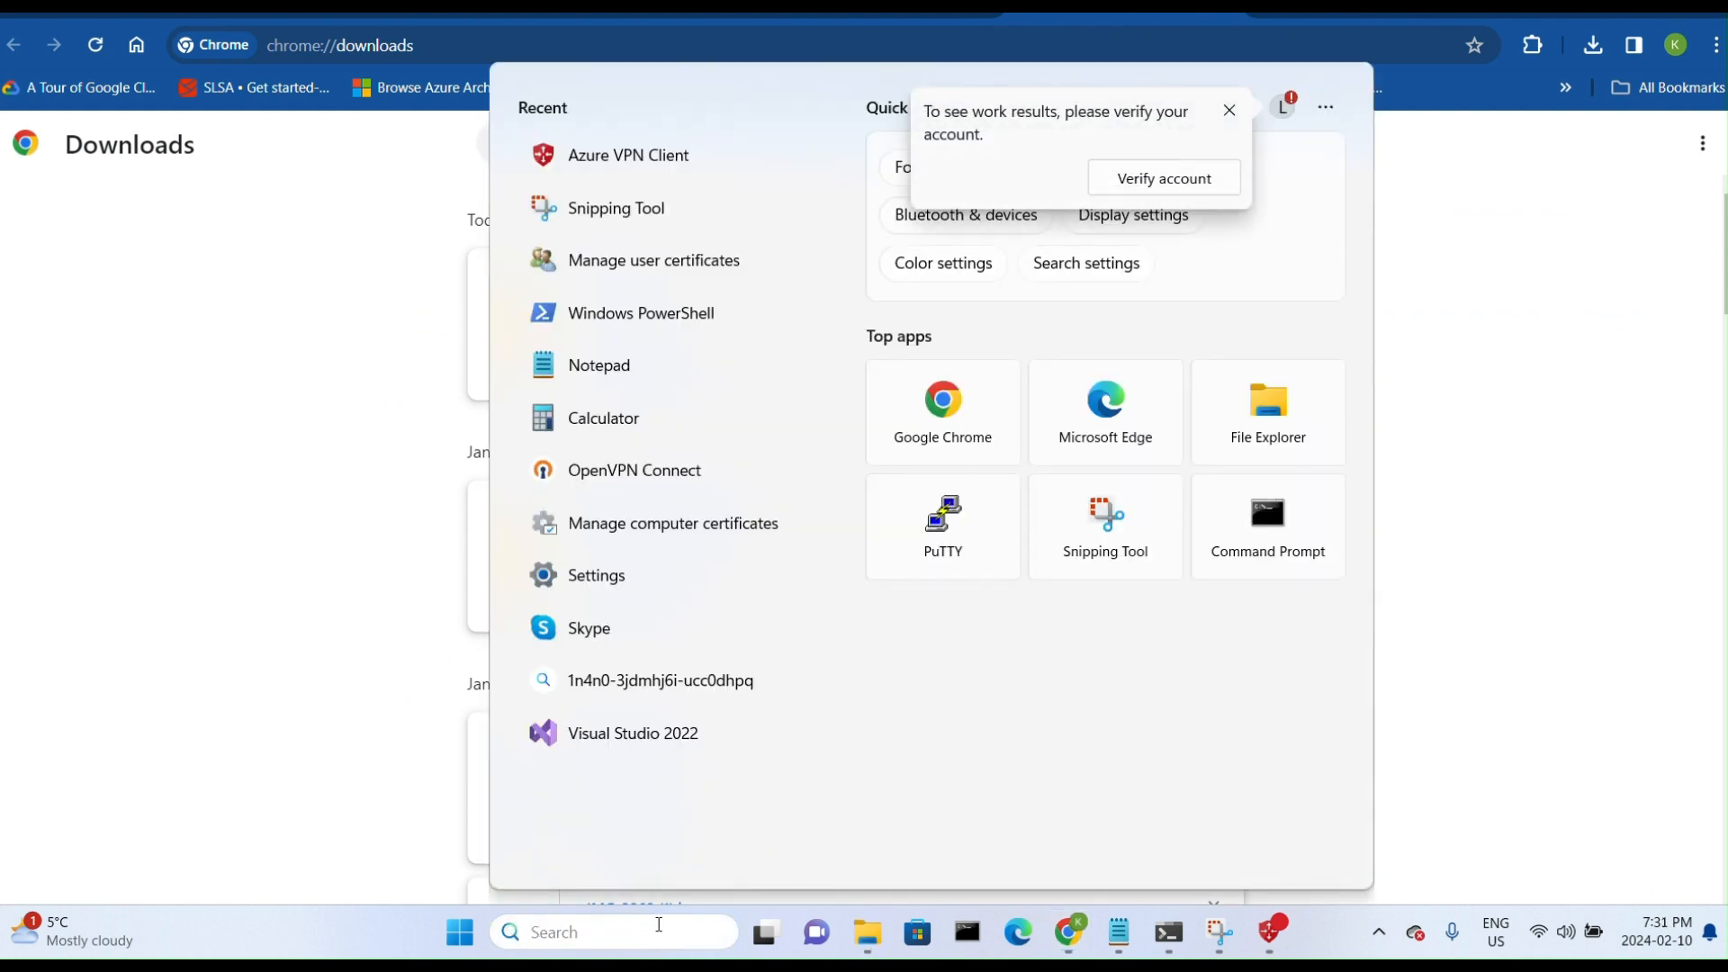
{"action": "type", "text": "azure"}
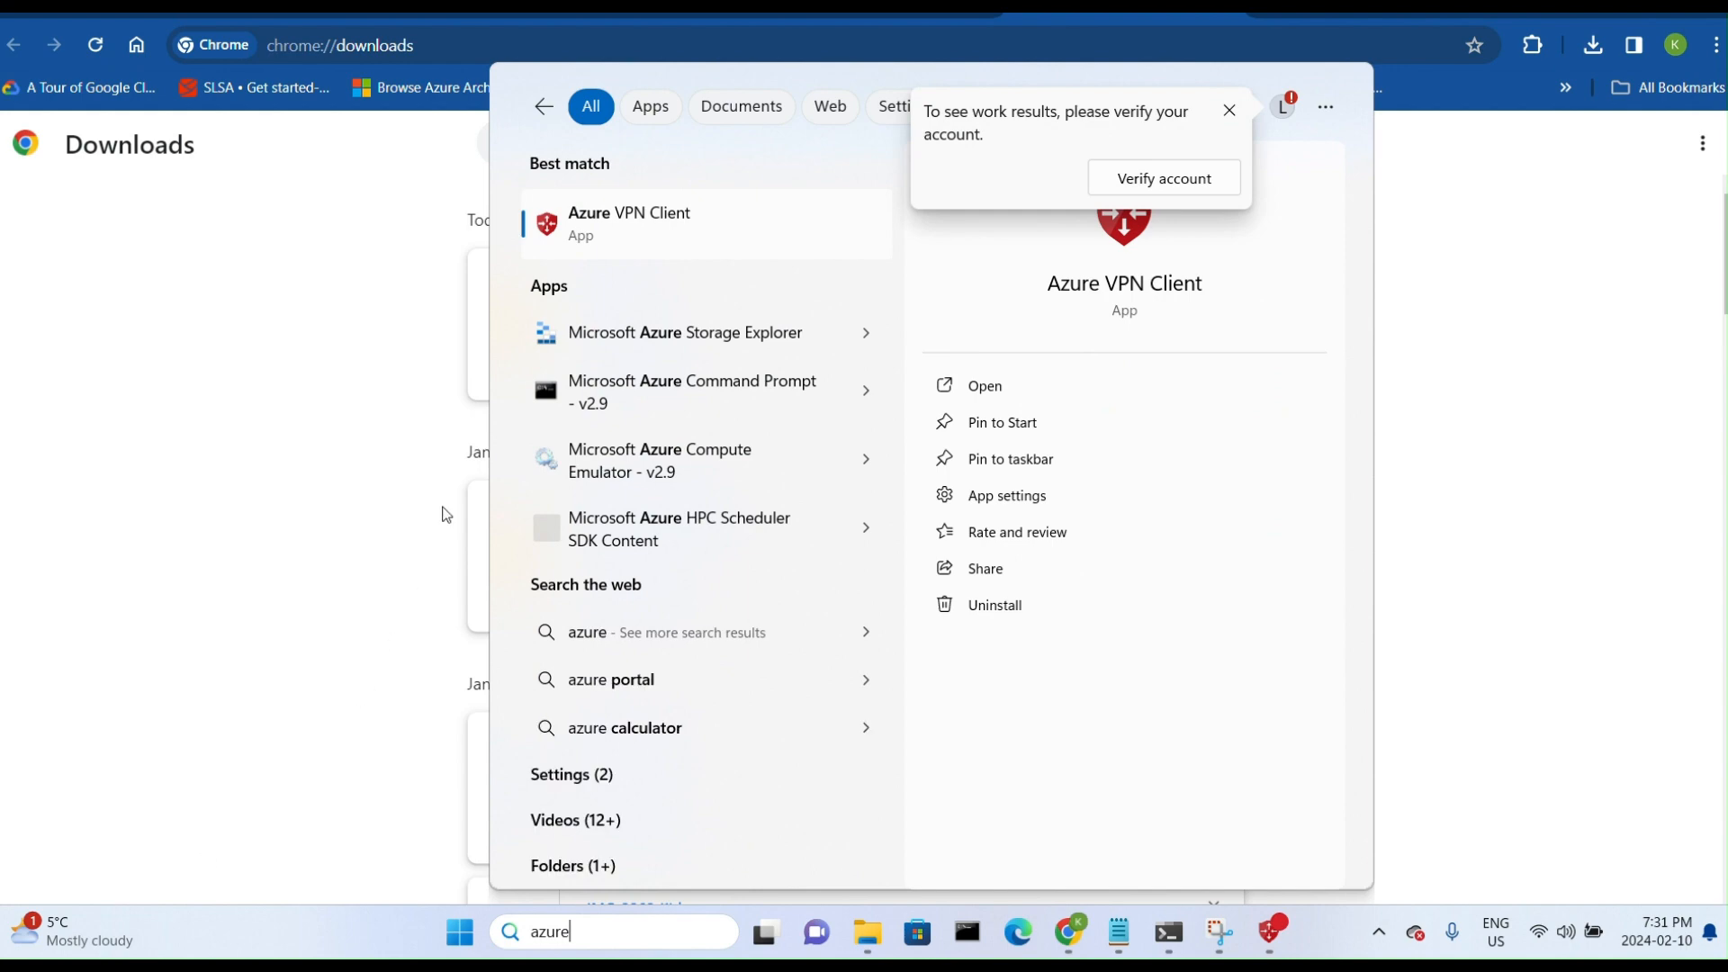
{"action": "left_click", "coordinate": [675, 224]}
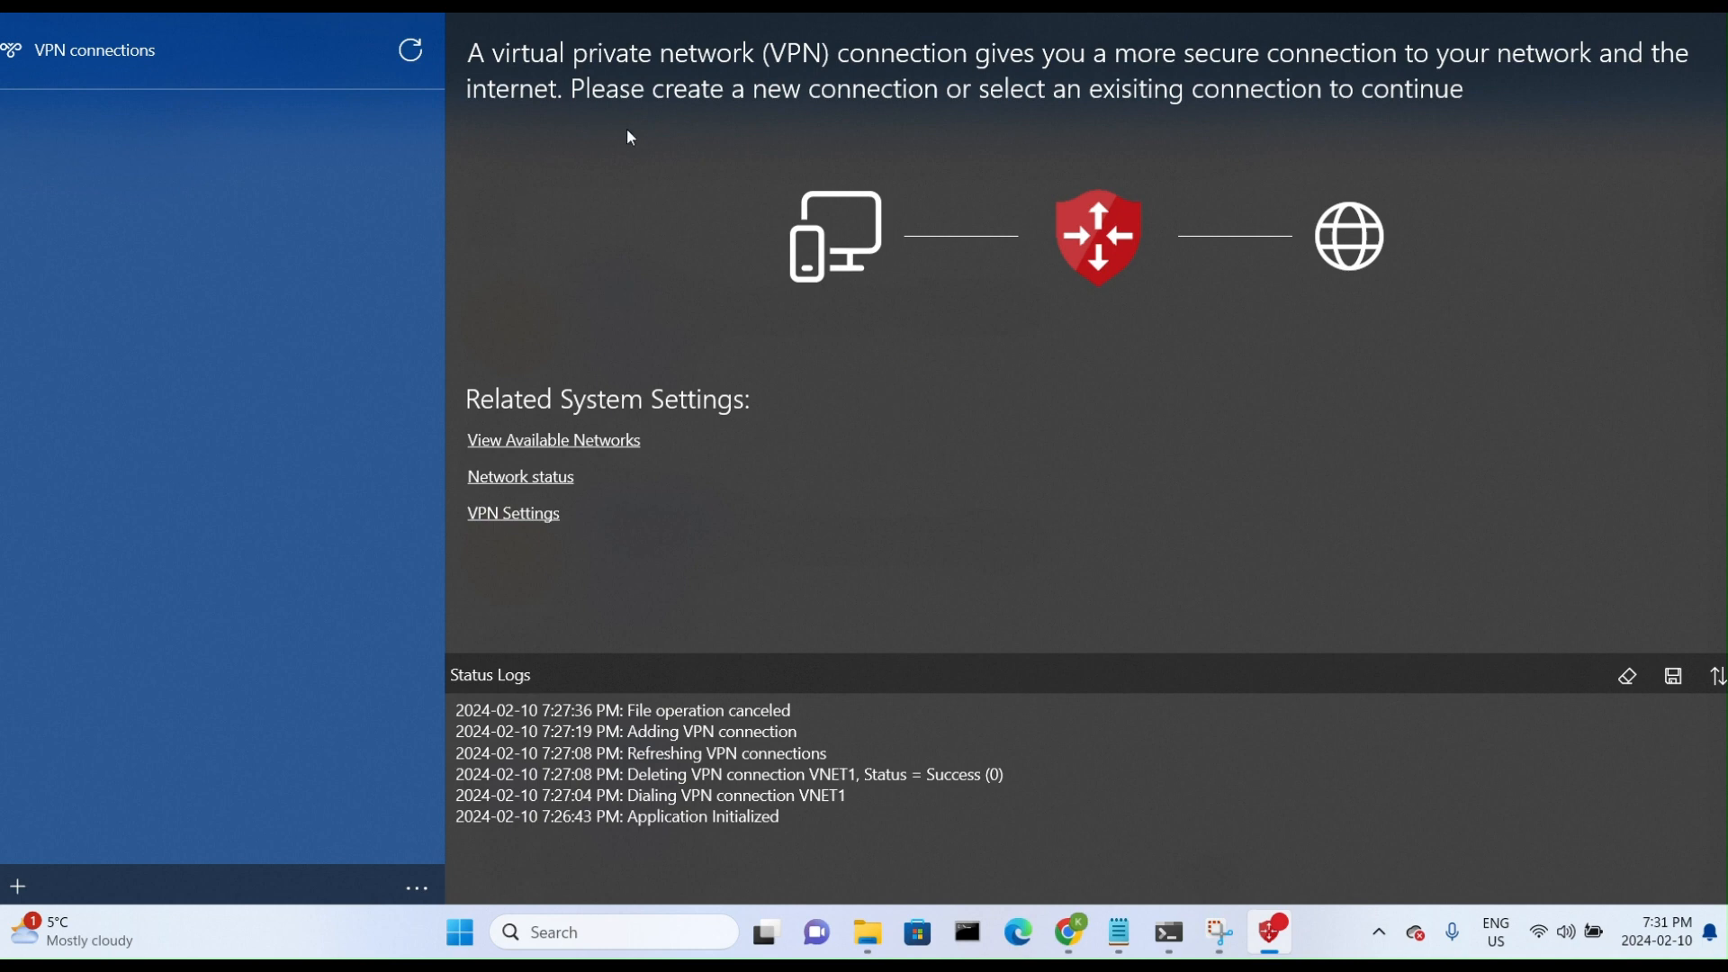
{"action": "left_click", "coordinate": [17, 886]}
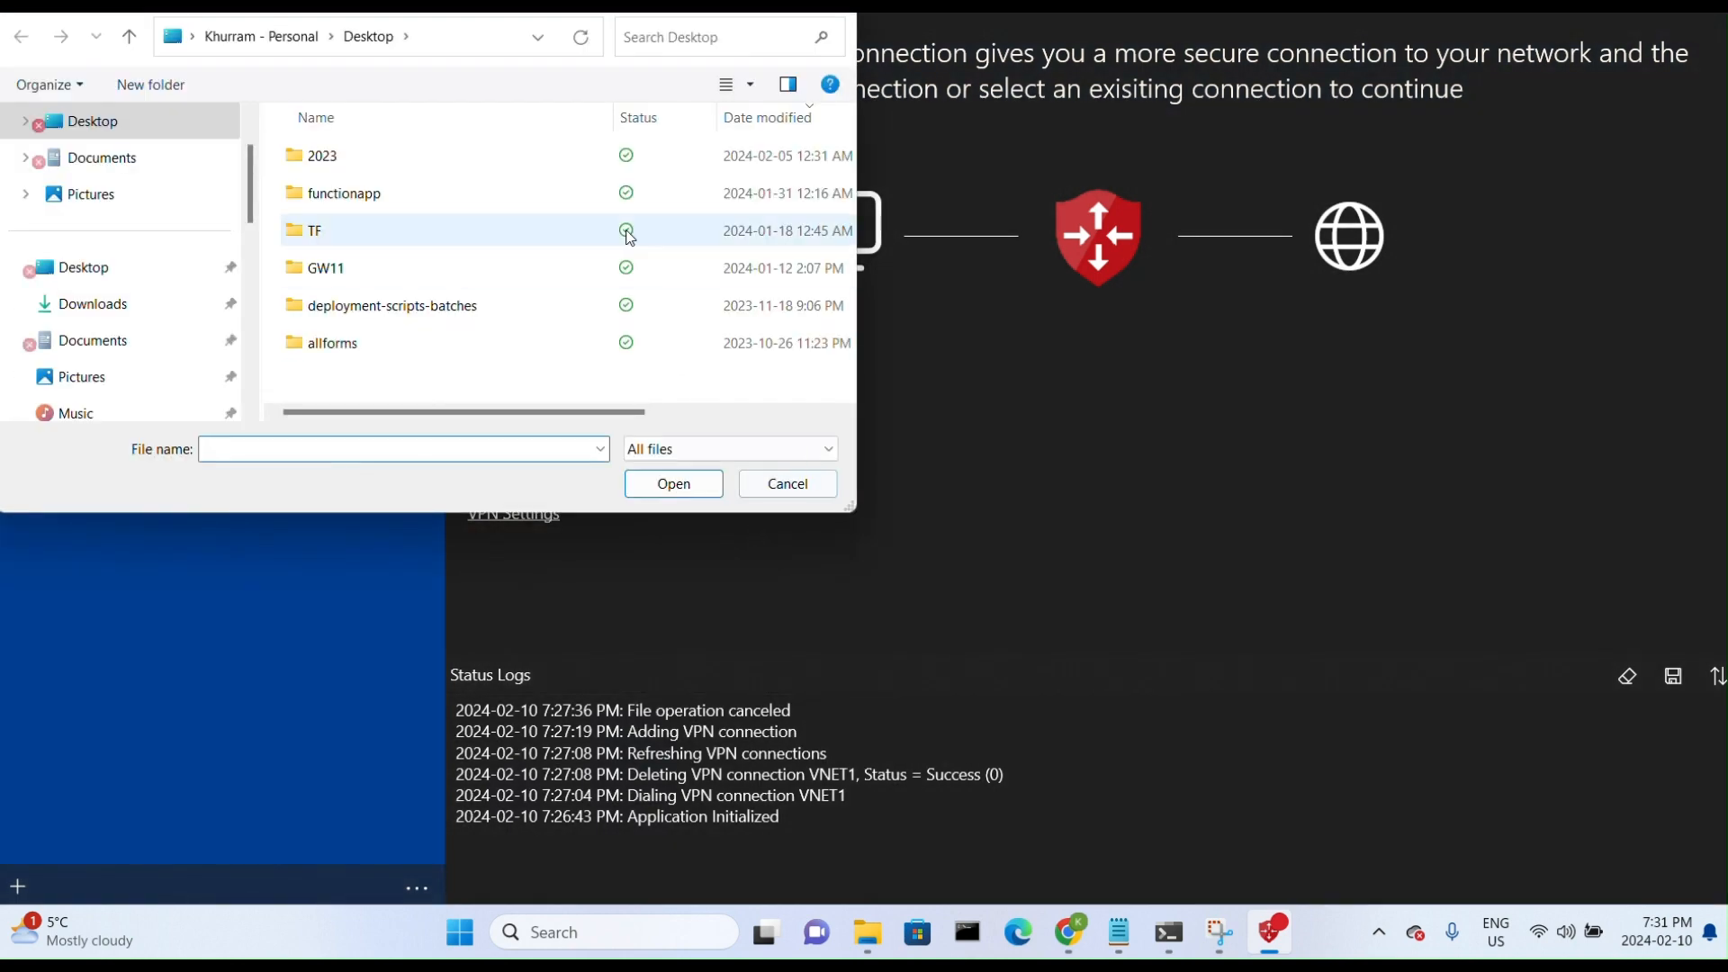
- Go to the copied GW1.zip AzureVPN path in the file dialog and open azurevpnconfig.xml for import
{"action": "left_click", "coordinate": [449, 36]}
{"action": "key", "text": "BackSpace"}
{"action": "key", "text": "ctrl+v"}
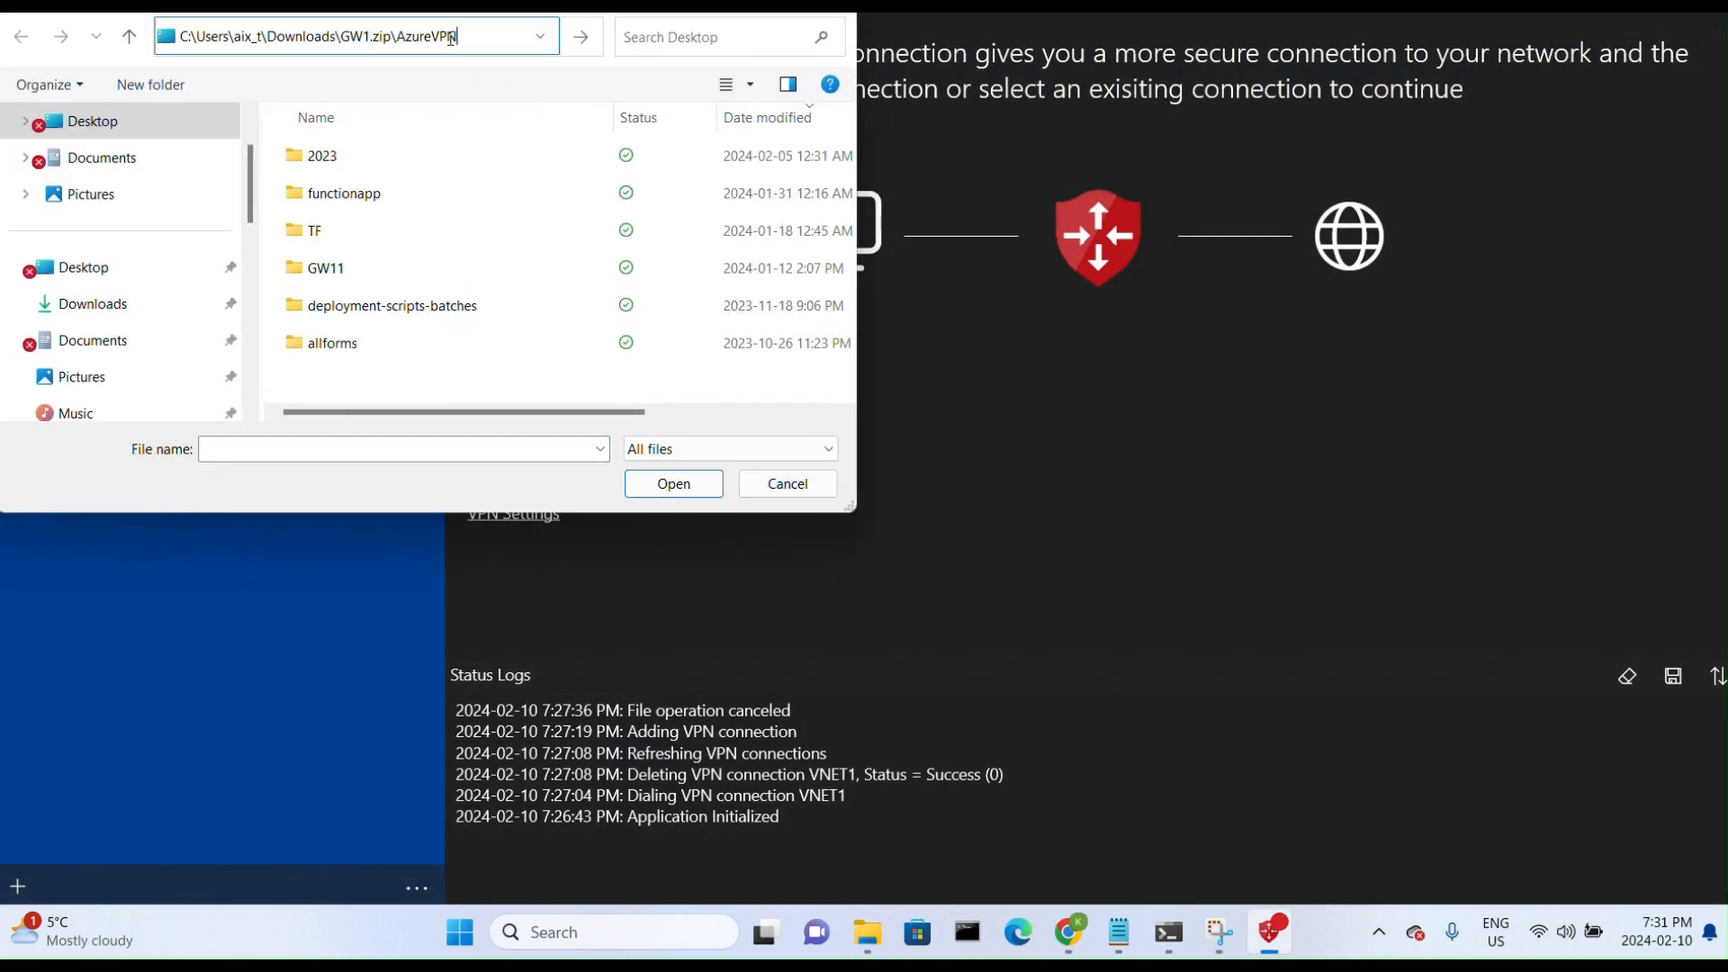
{"action": "key", "text": "Return"}
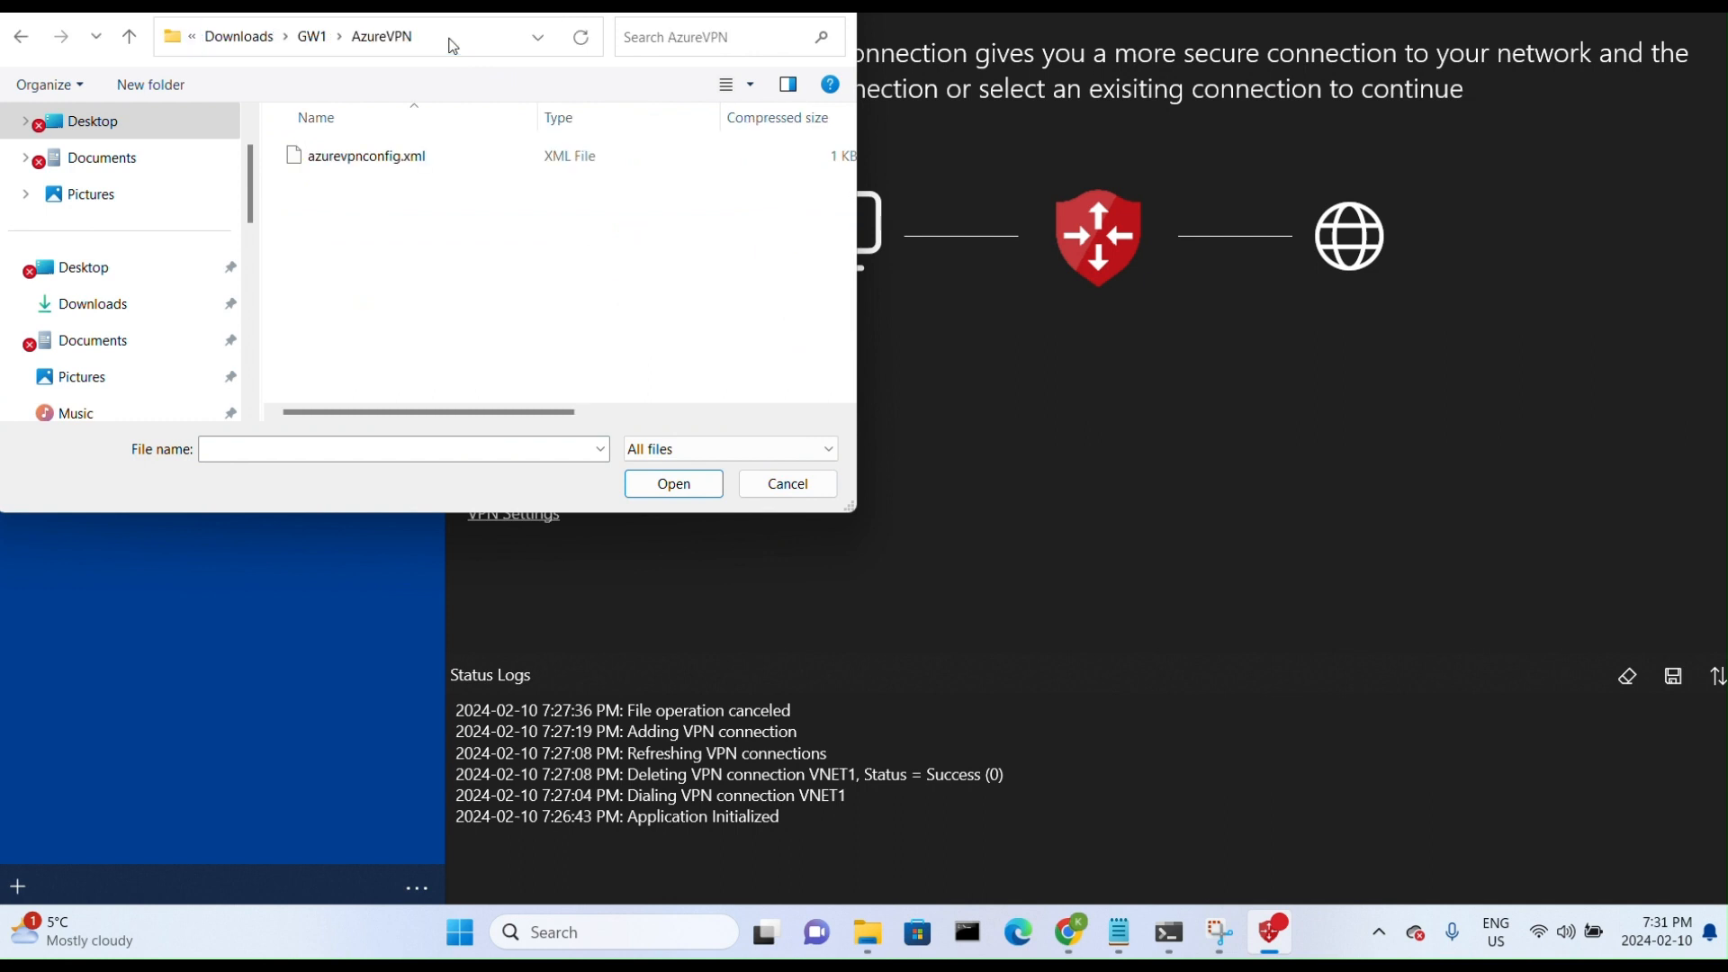
{"action": "left_click", "coordinate": [427, 160]}
{"action": "left_click", "coordinate": [677, 490]}
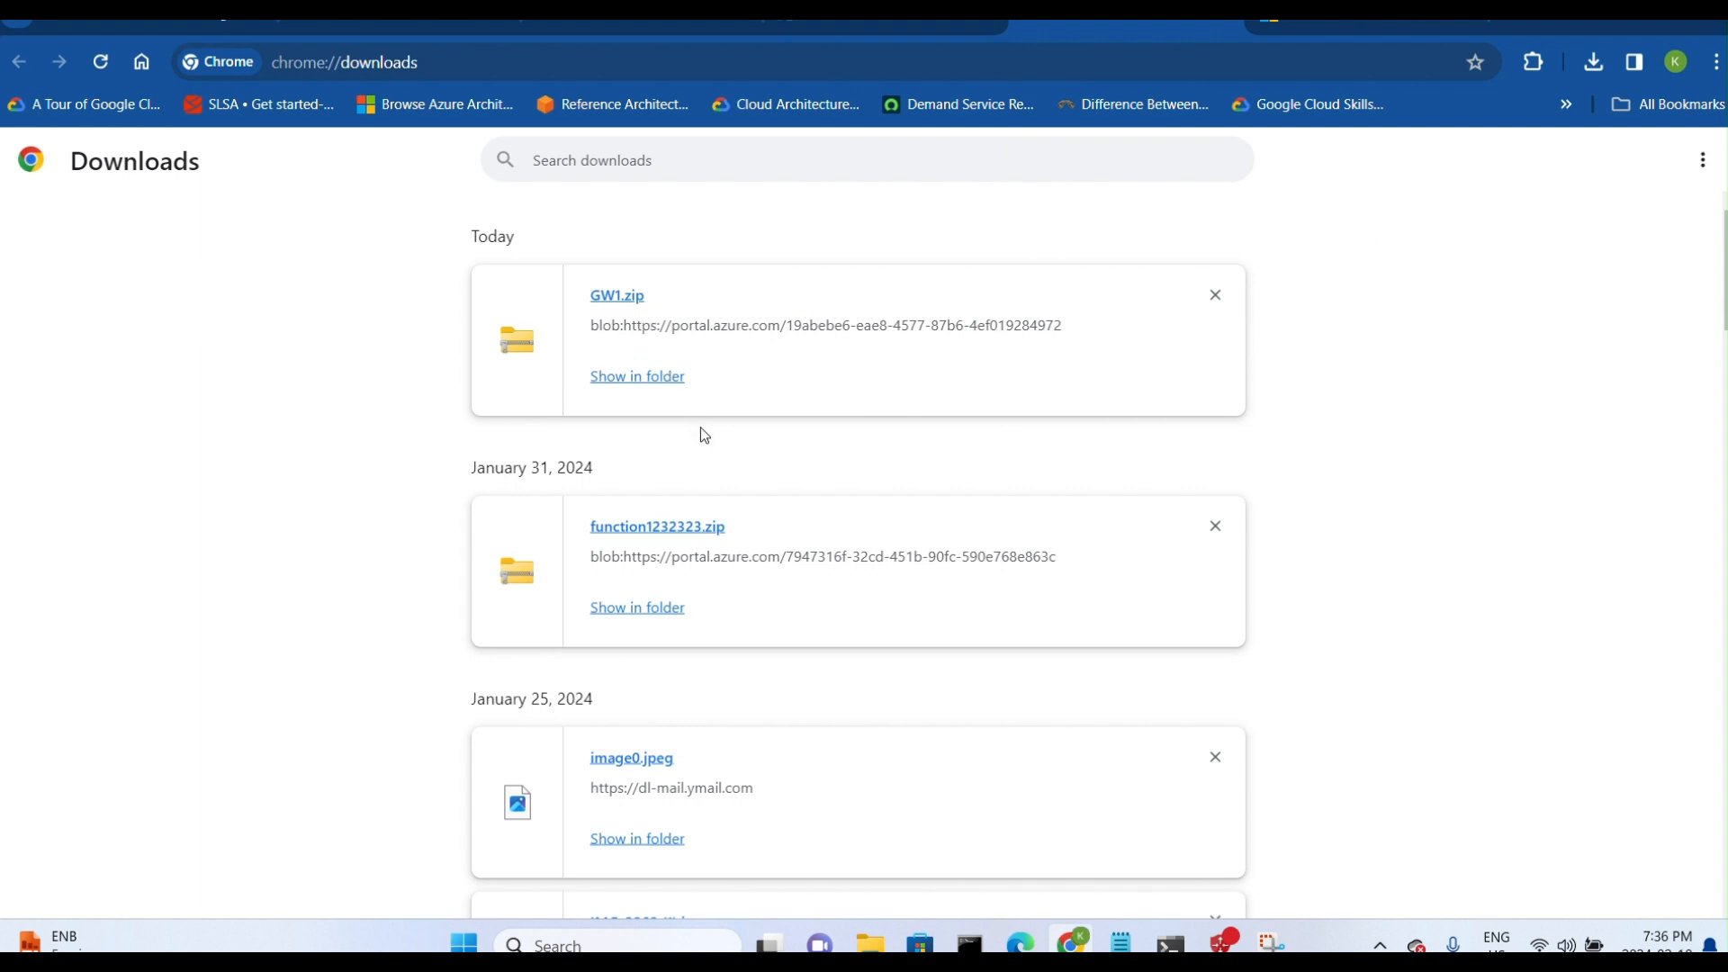
- Show GW1.zip in the Downloads folder, select the extracted GW1 folder and minimize the file window
{"action": "left_click", "coordinate": [663, 378]}
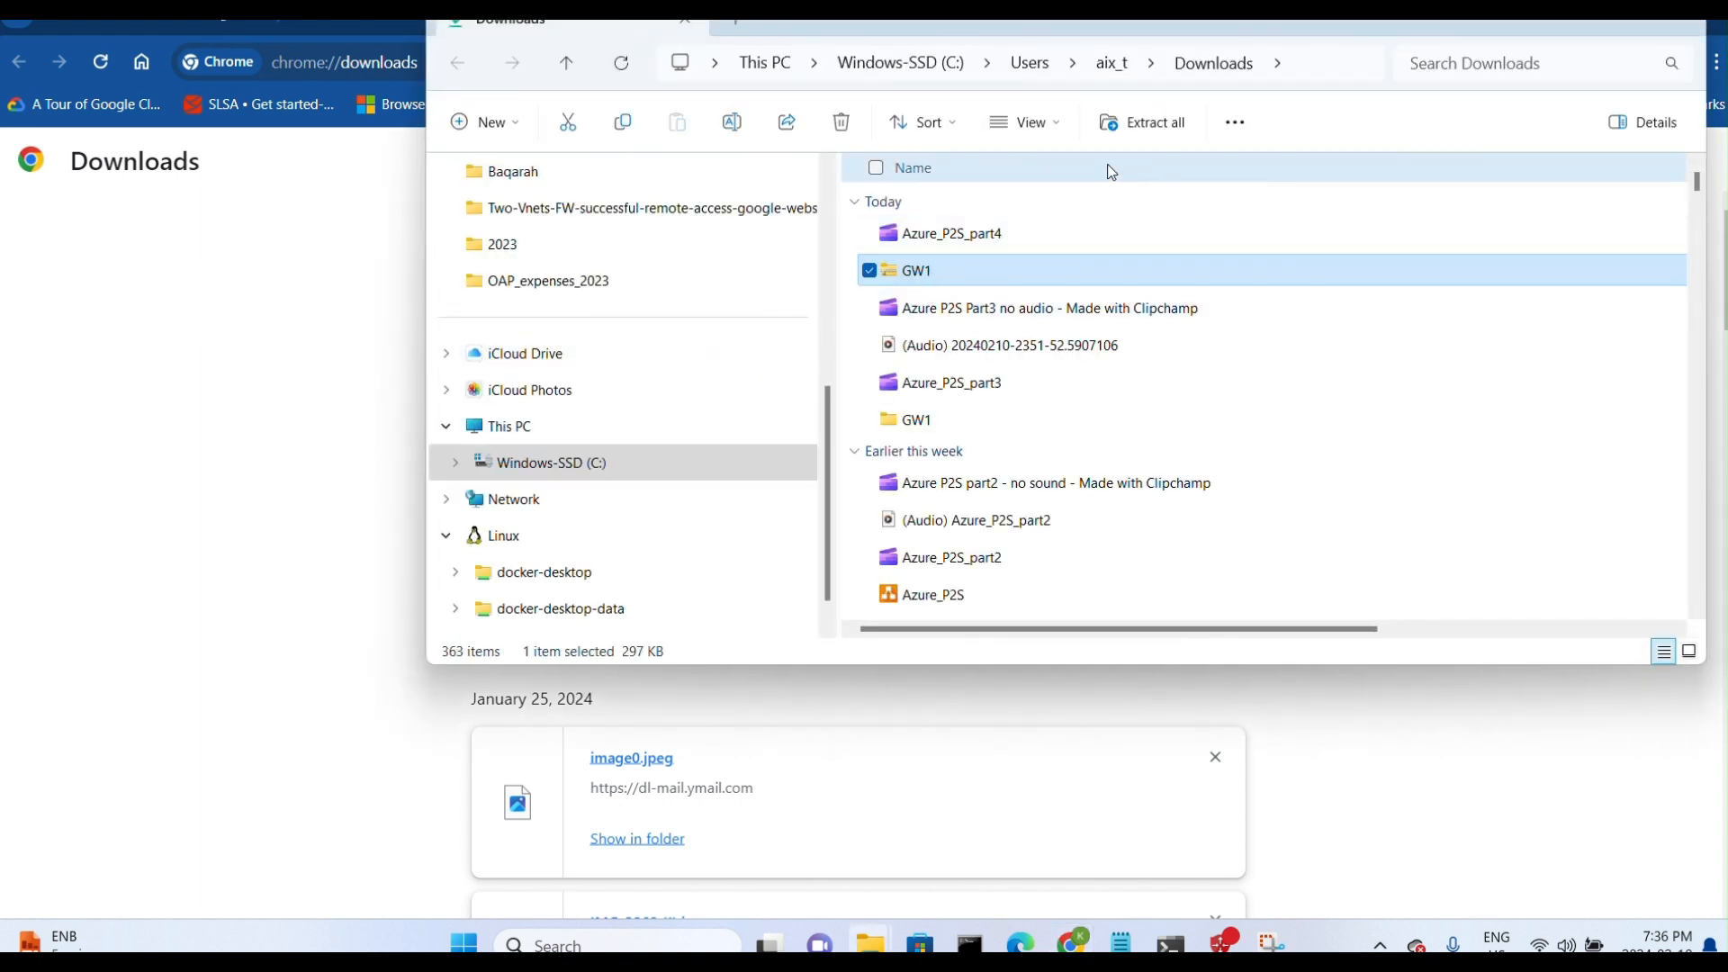
{"action": "left_click", "coordinate": [937, 420]}
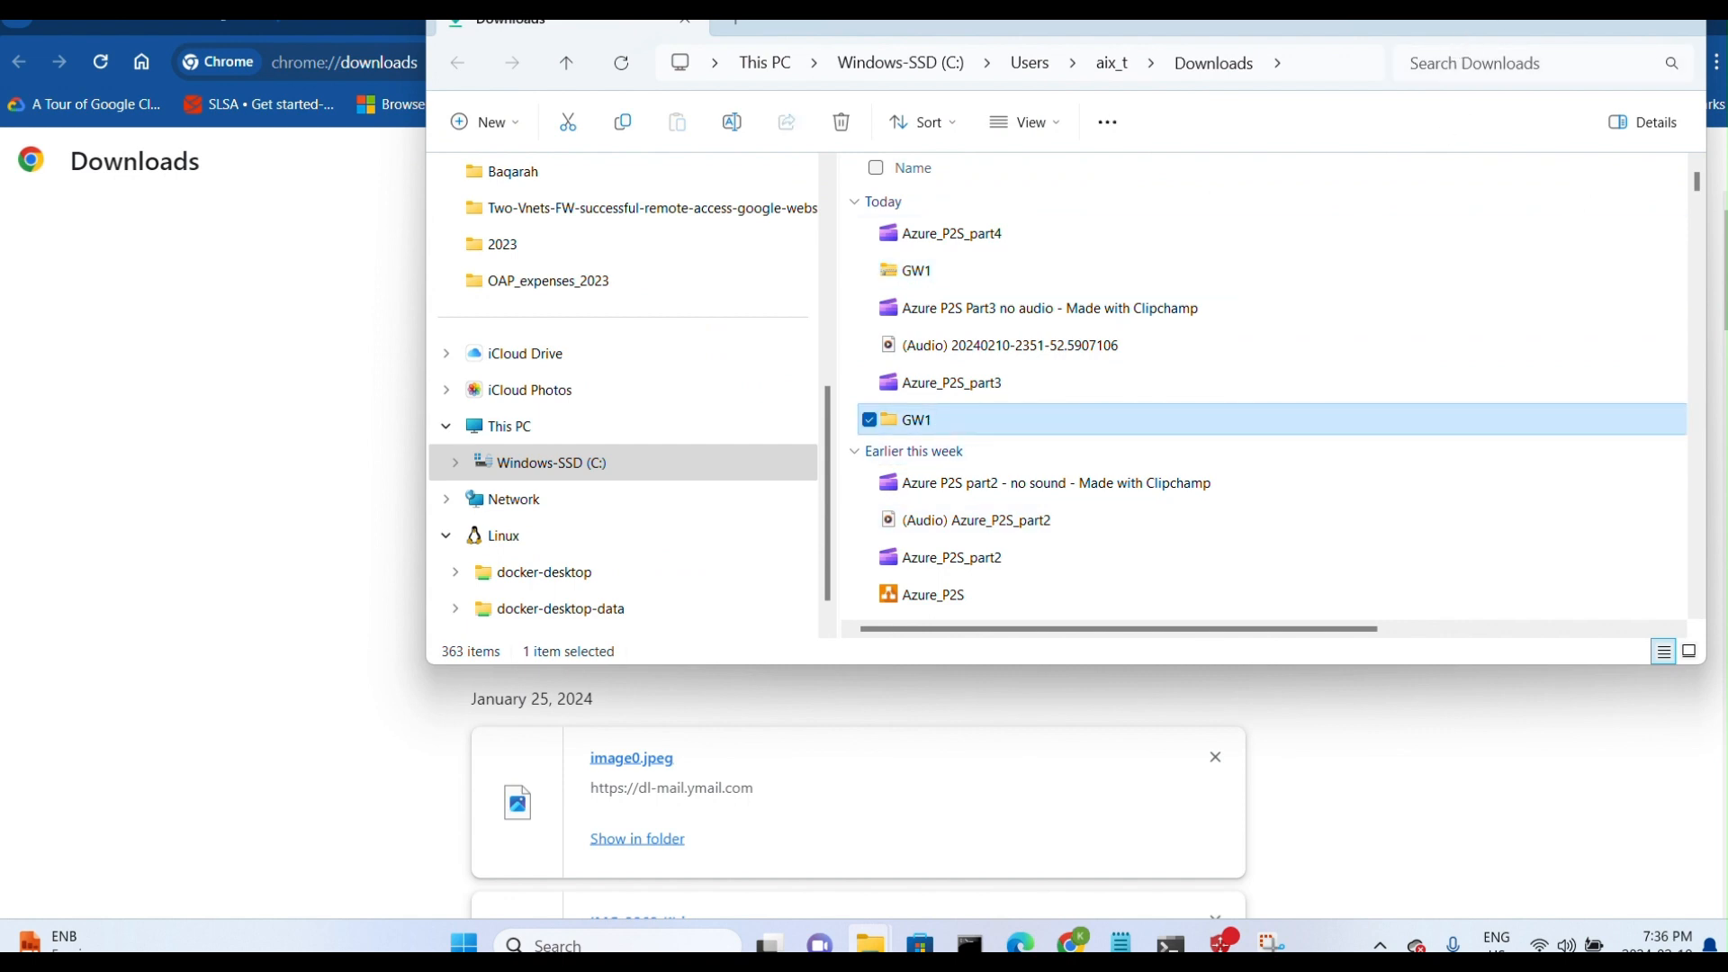
{"action": "left_click_drag", "start_coordinate": [1494, 11], "coordinate": [1371, 191]}
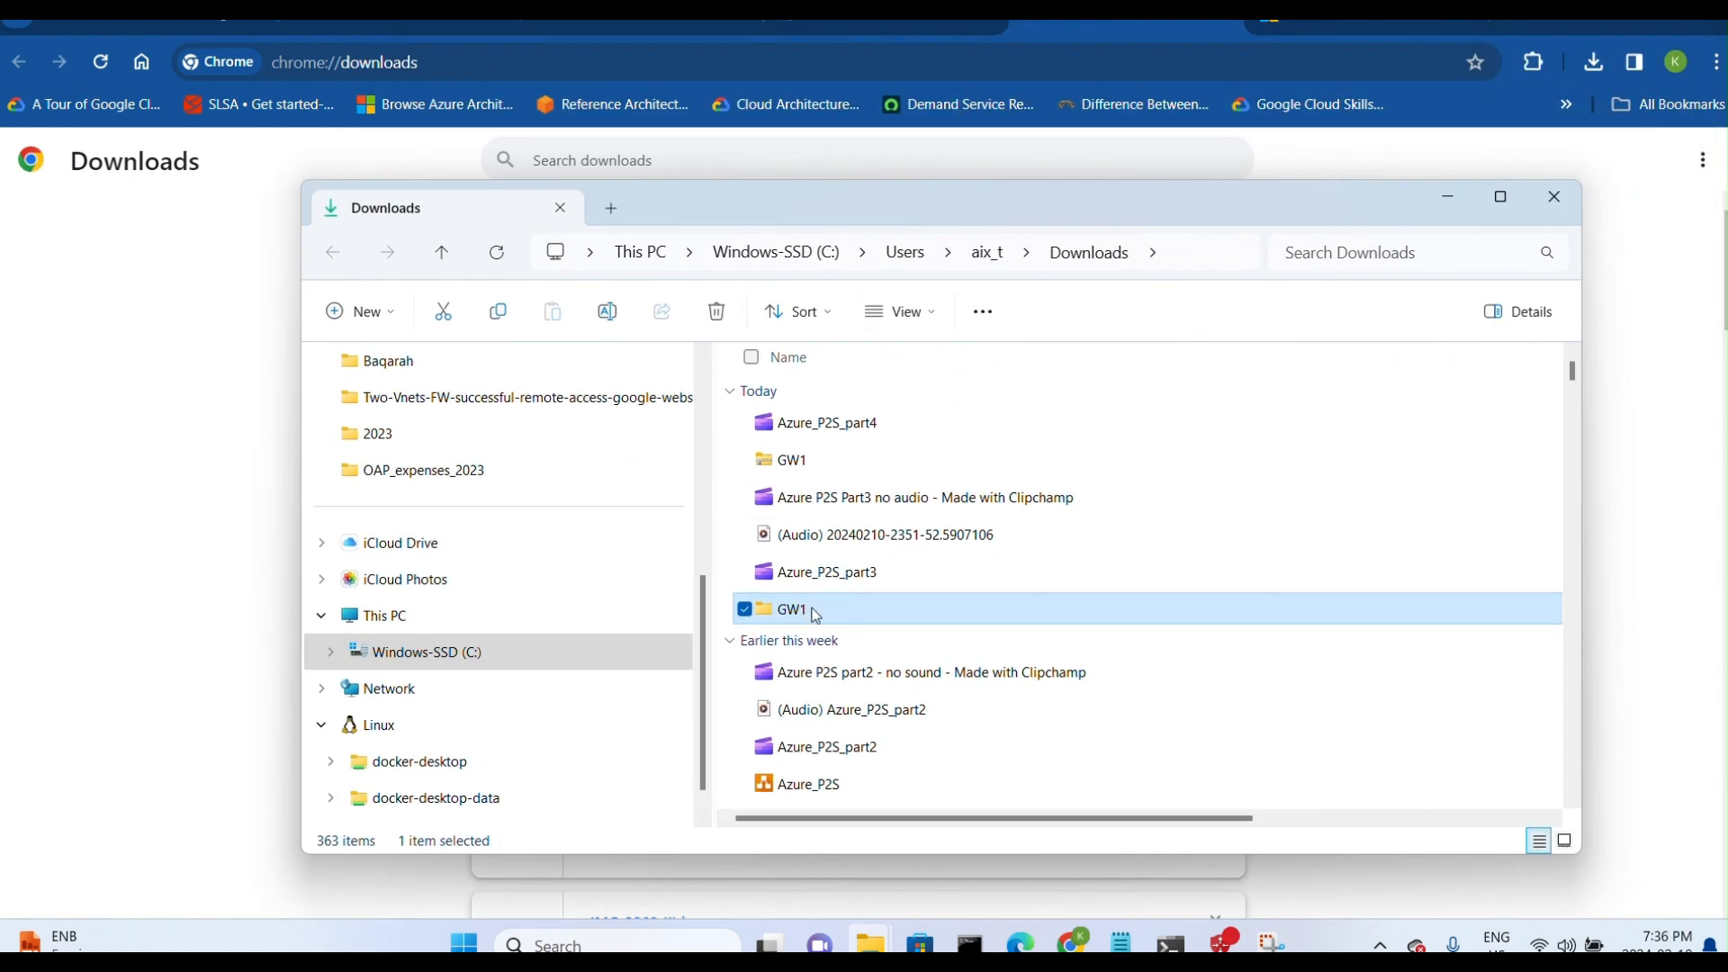
{"action": "left_click", "coordinate": [1446, 205]}
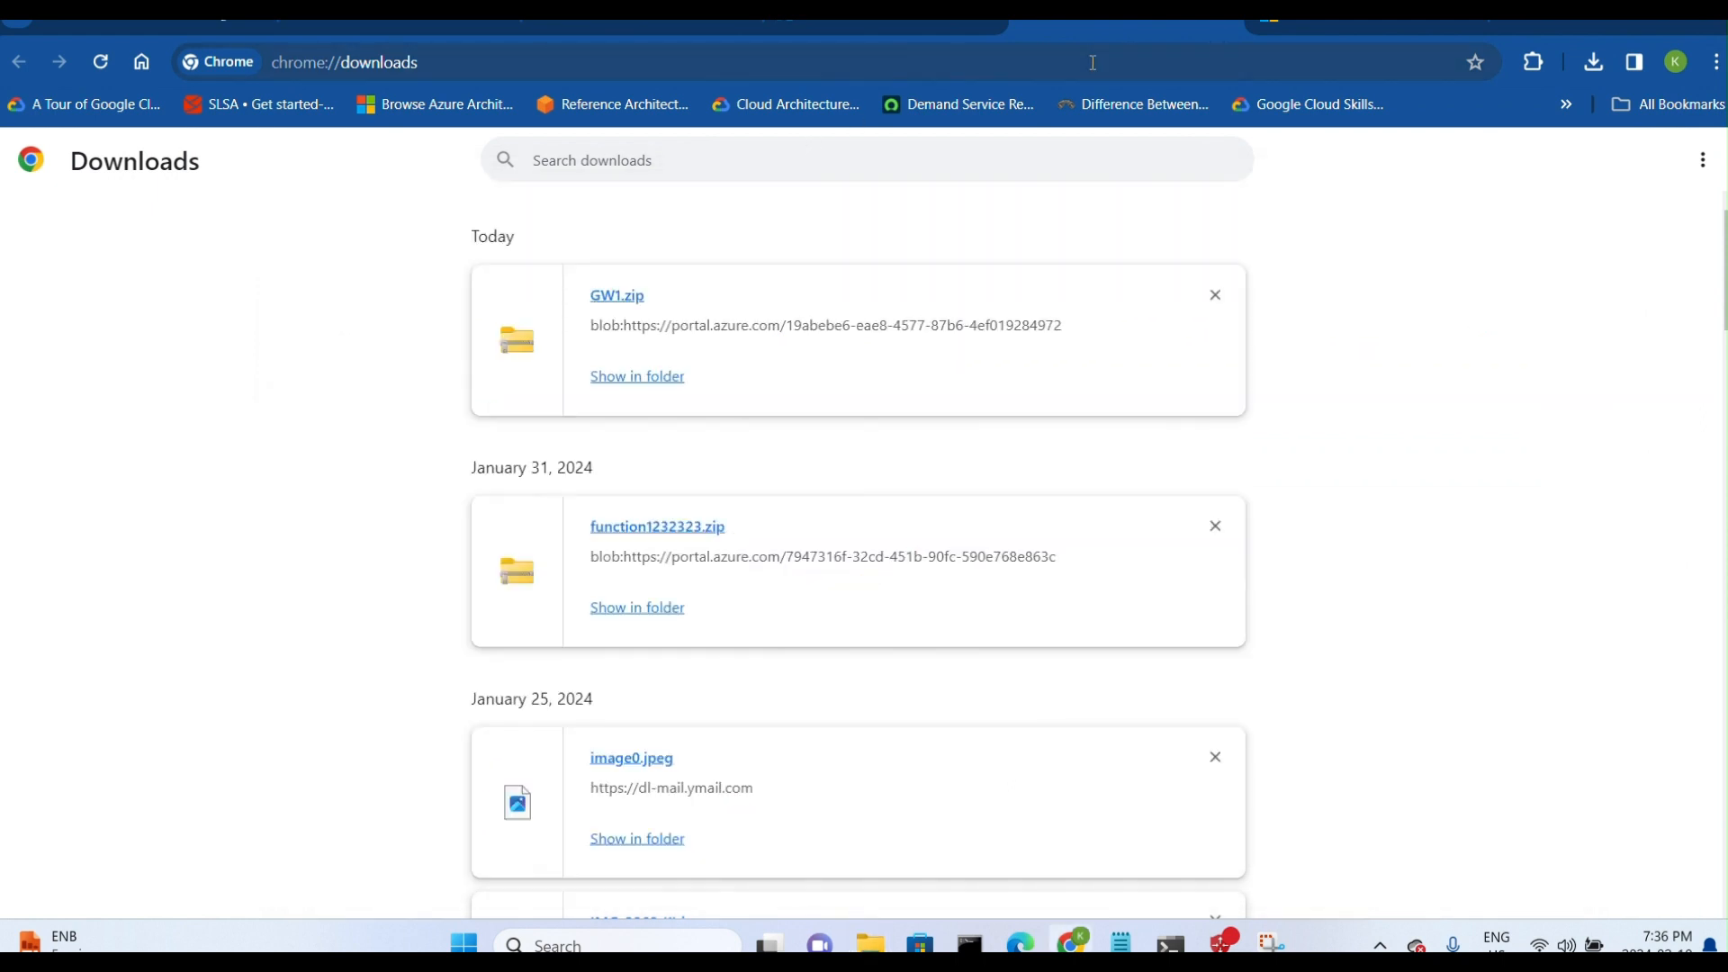
- Restore the browser window to a smaller size, view GW1's point-to-site configuration and minimize the browser
{"action": "left_click", "coordinate": [1664, 27]}
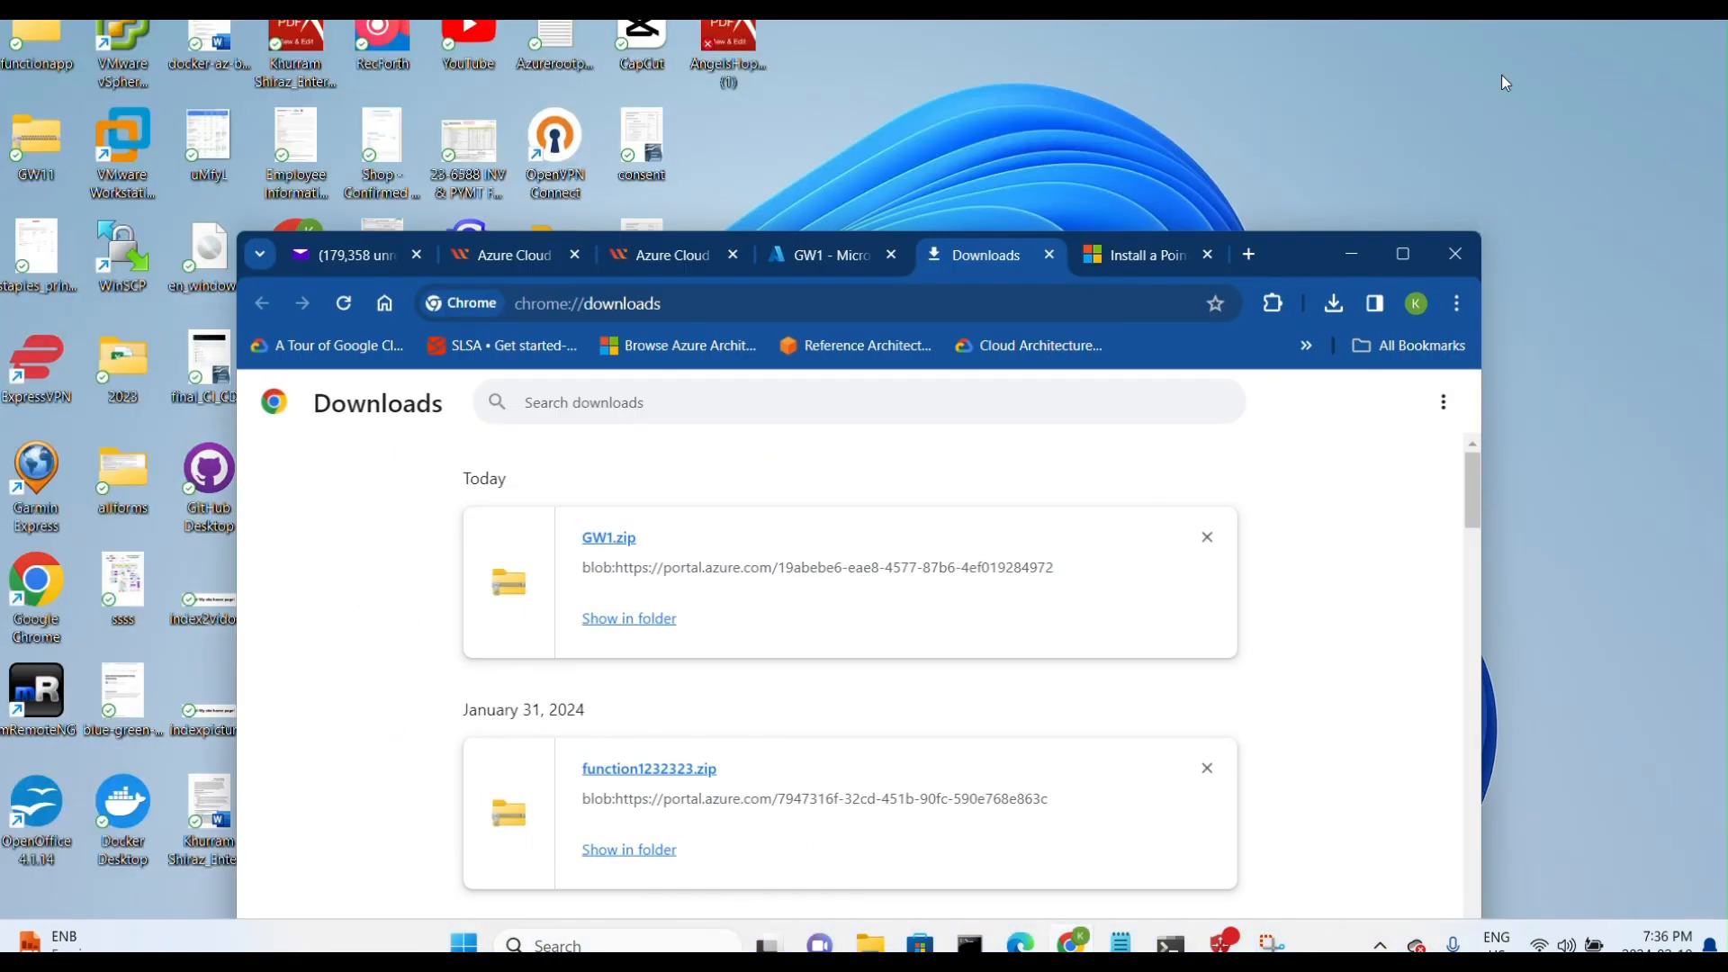
{"action": "left_click", "coordinate": [810, 256]}
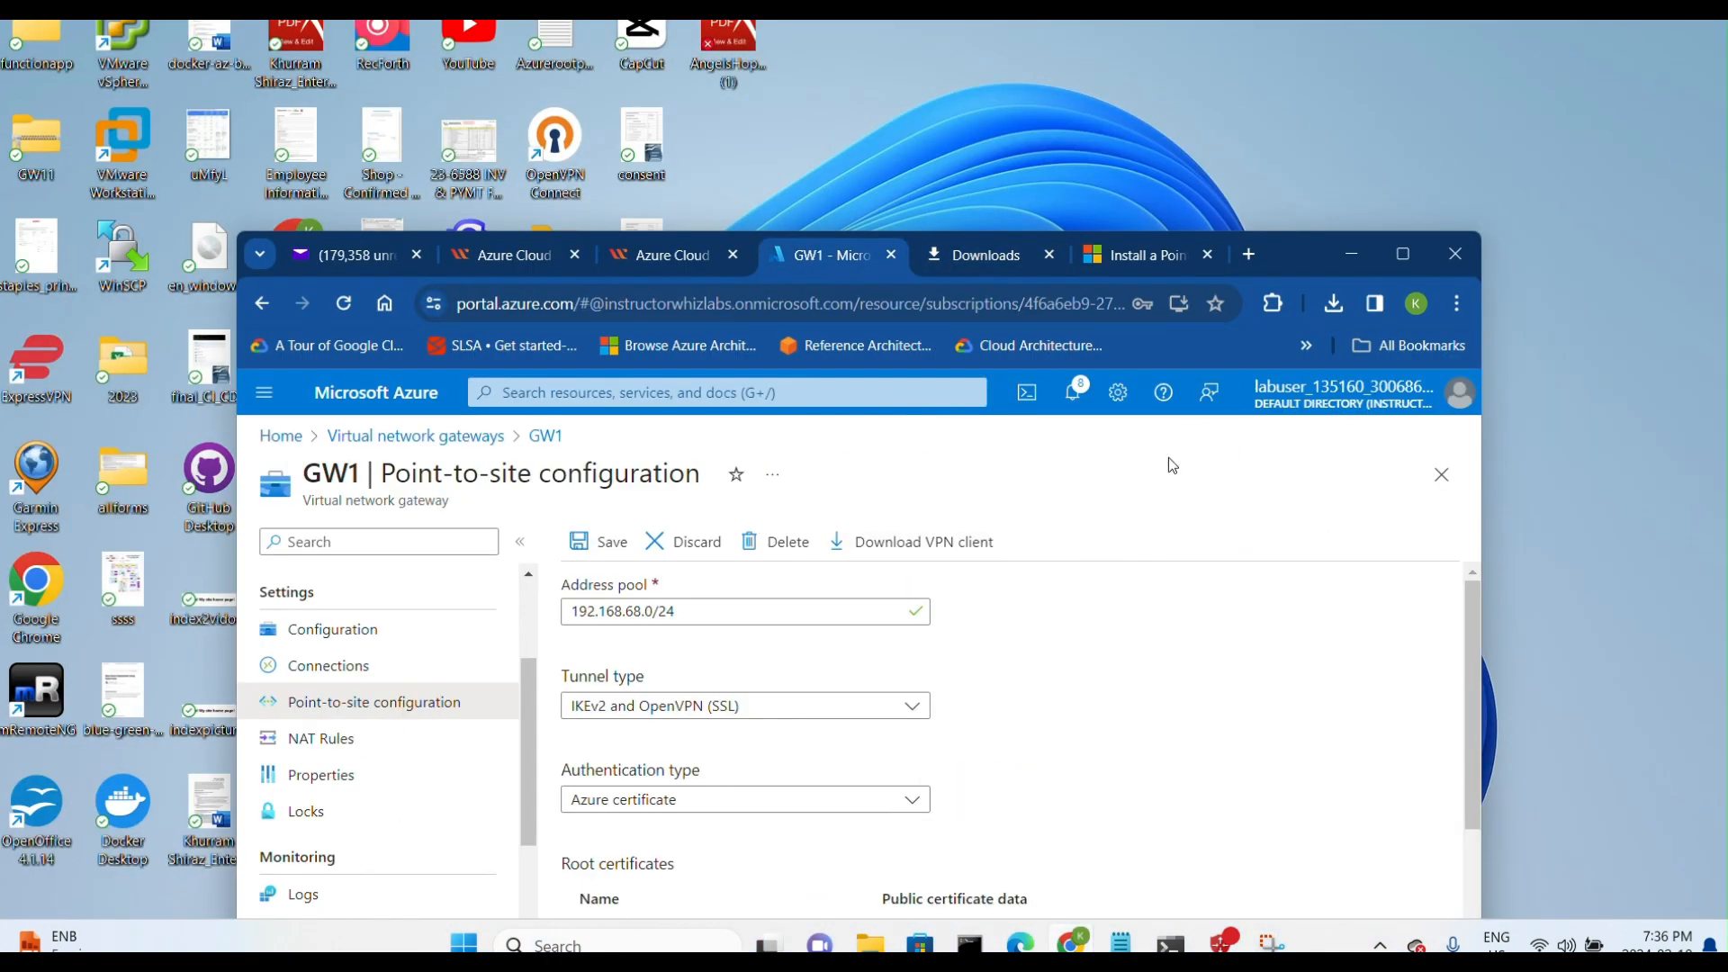
{"action": "left_click", "coordinate": [1355, 261]}
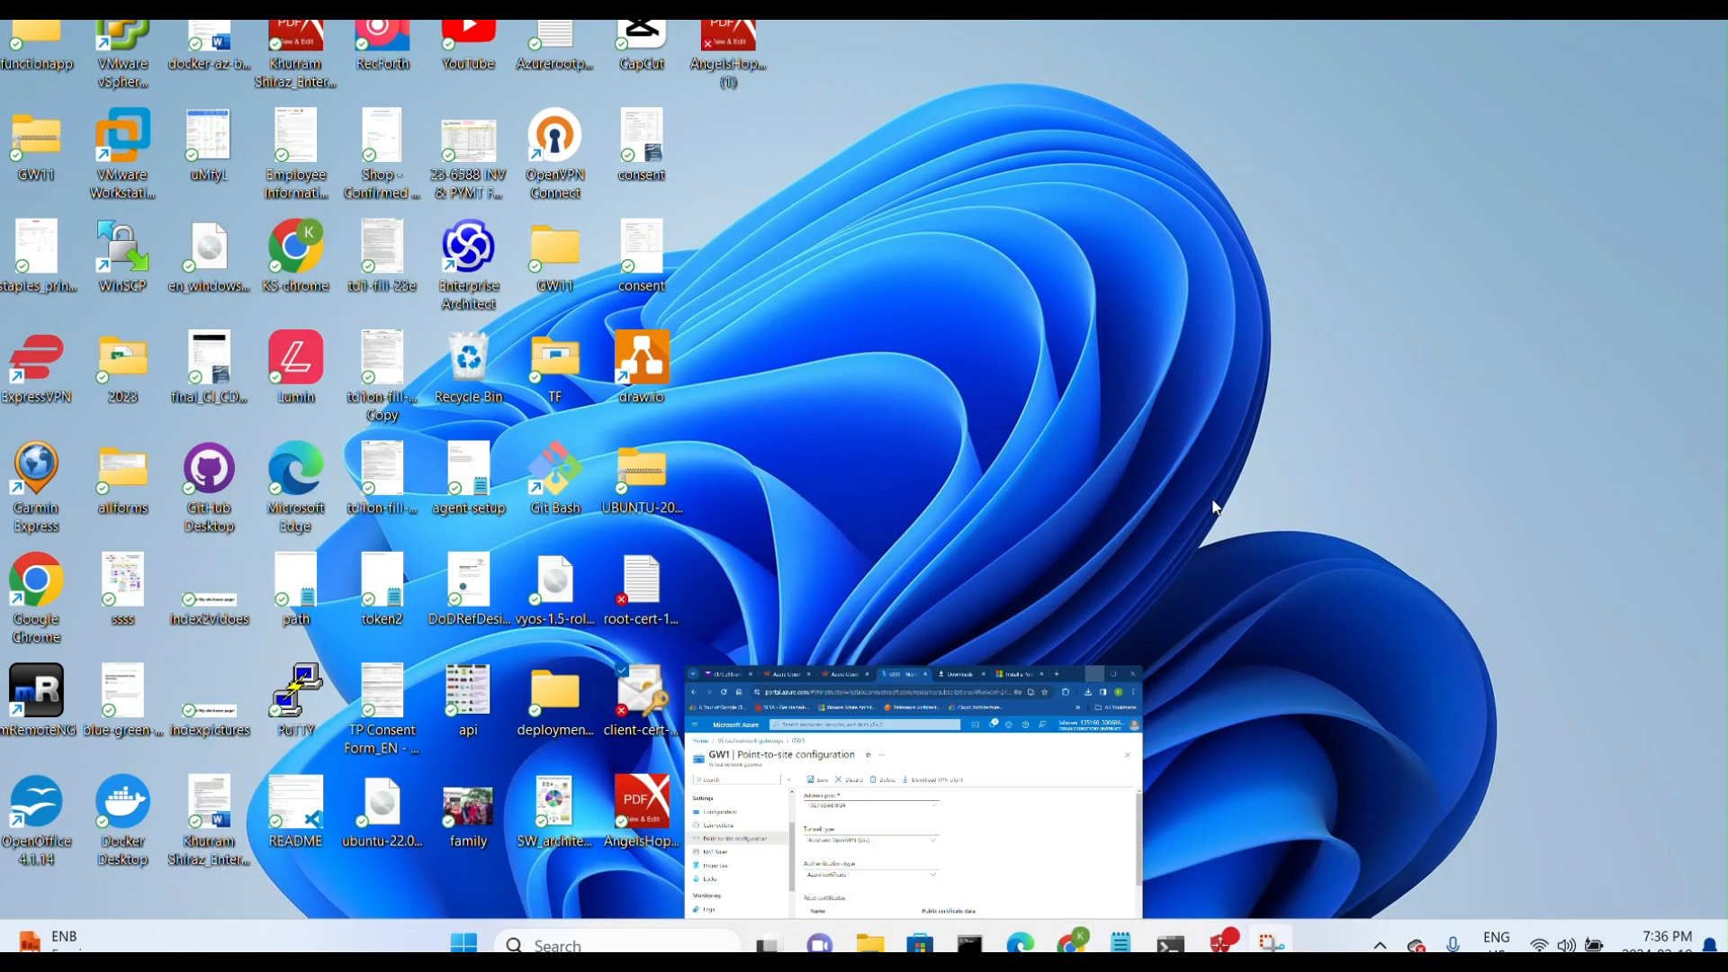
- Switch to Azure VPN Client and import azurevpnconfig.xml from the Downloads\GW1\AzureVPN folder as a new connection
{"action": "left_click", "coordinate": [1221, 943]}
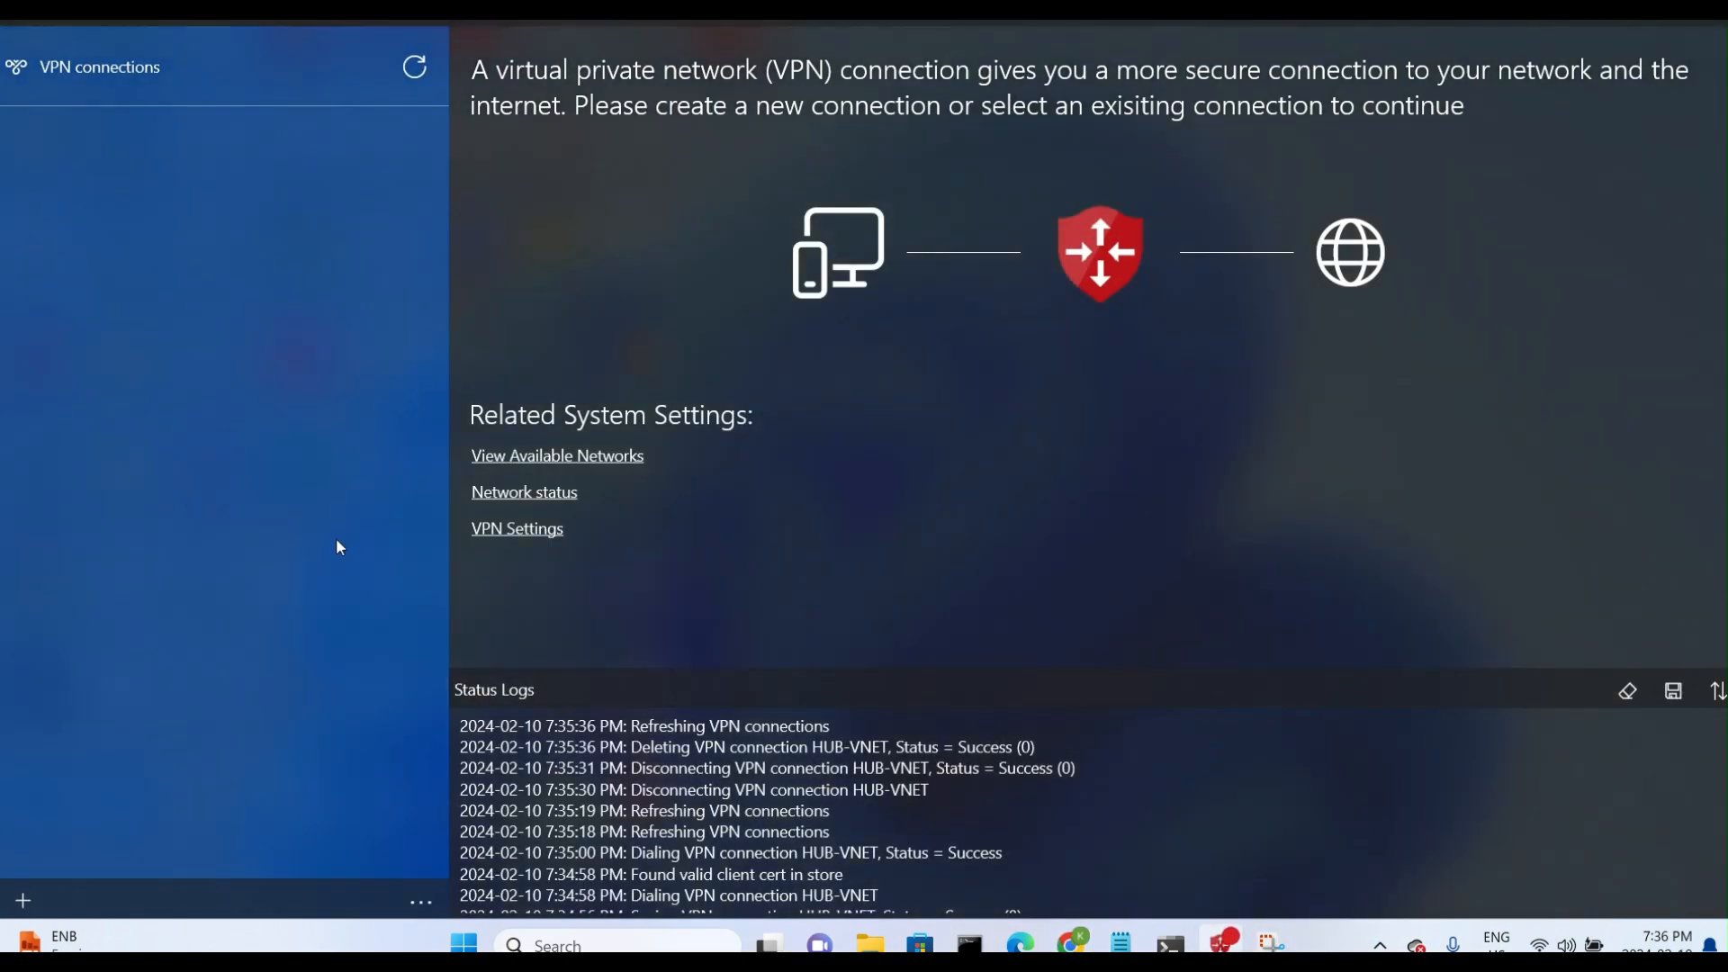
{"action": "left_click", "coordinate": [24, 901]}
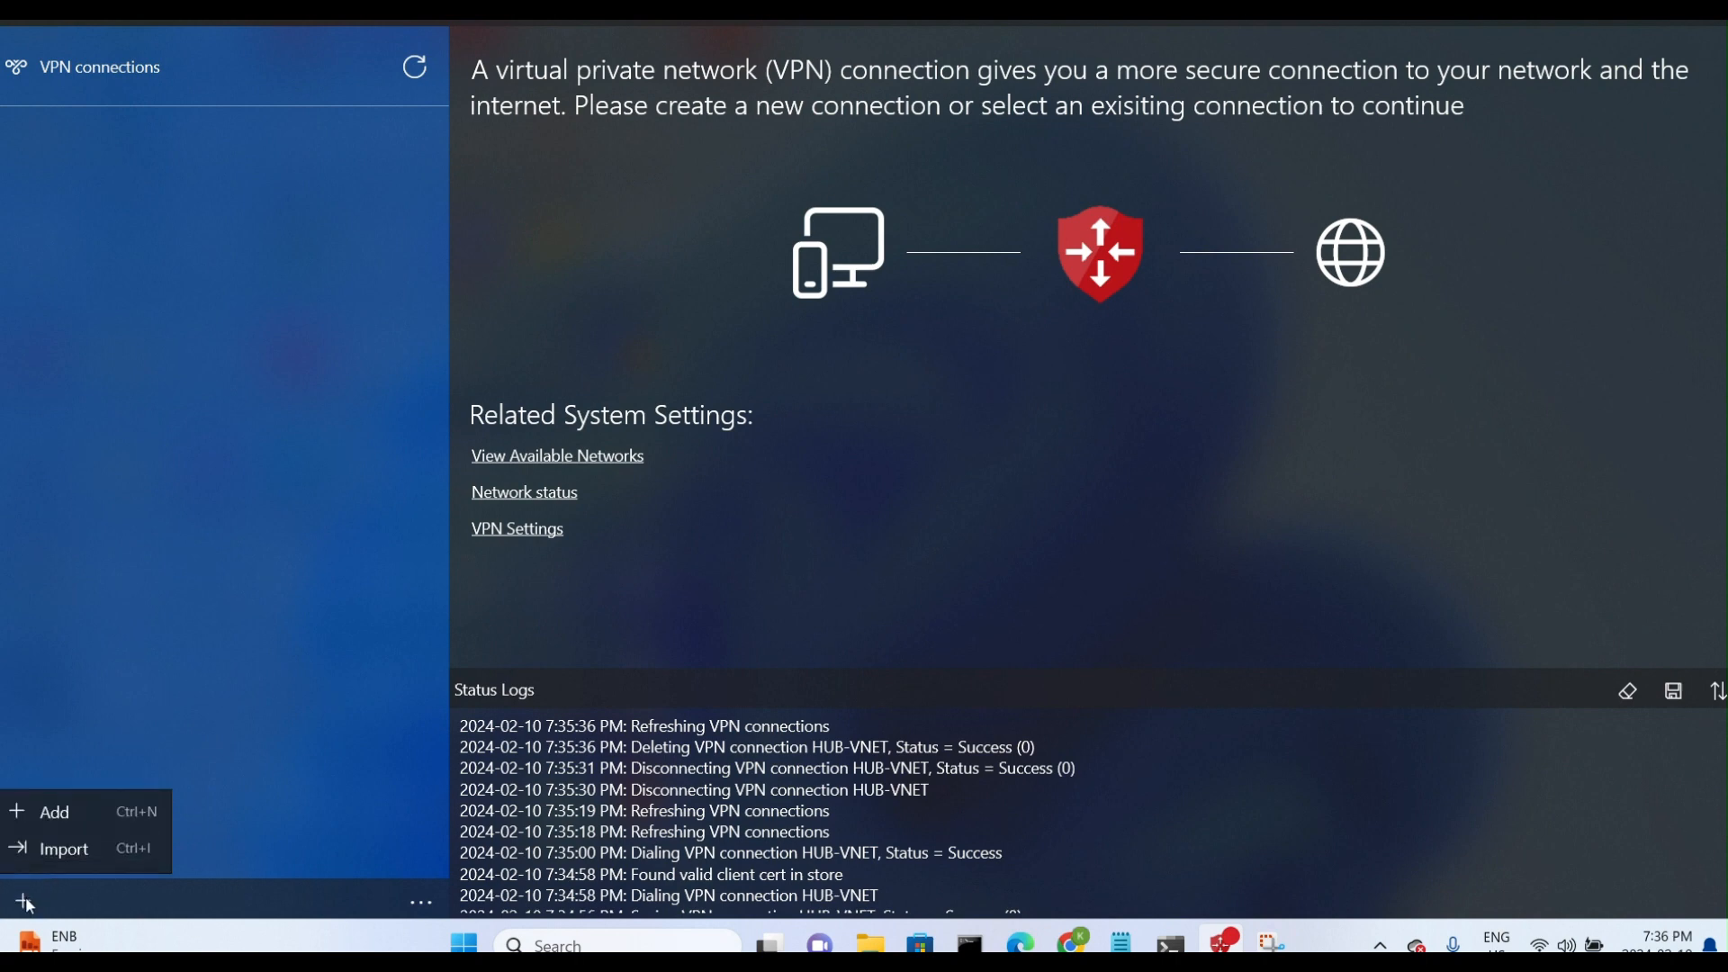
{"action": "left_click", "coordinate": [94, 847]}
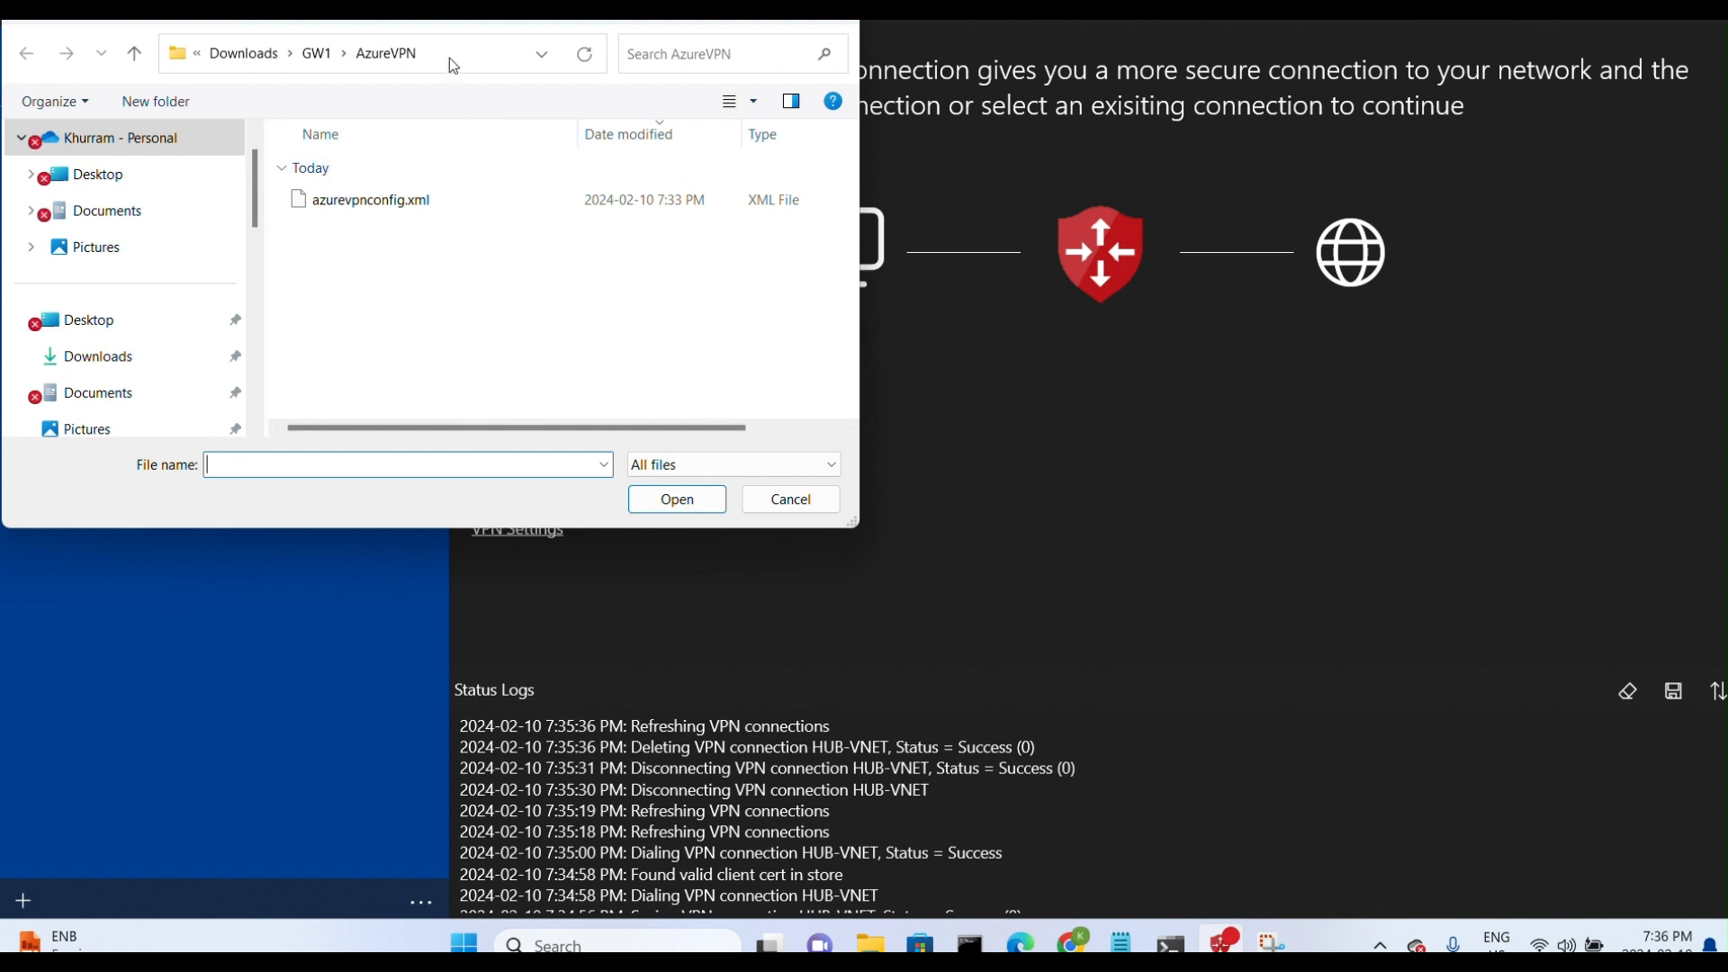
{"action": "left_click", "coordinate": [460, 56]}
{"action": "left_click", "coordinate": [472, 53]}
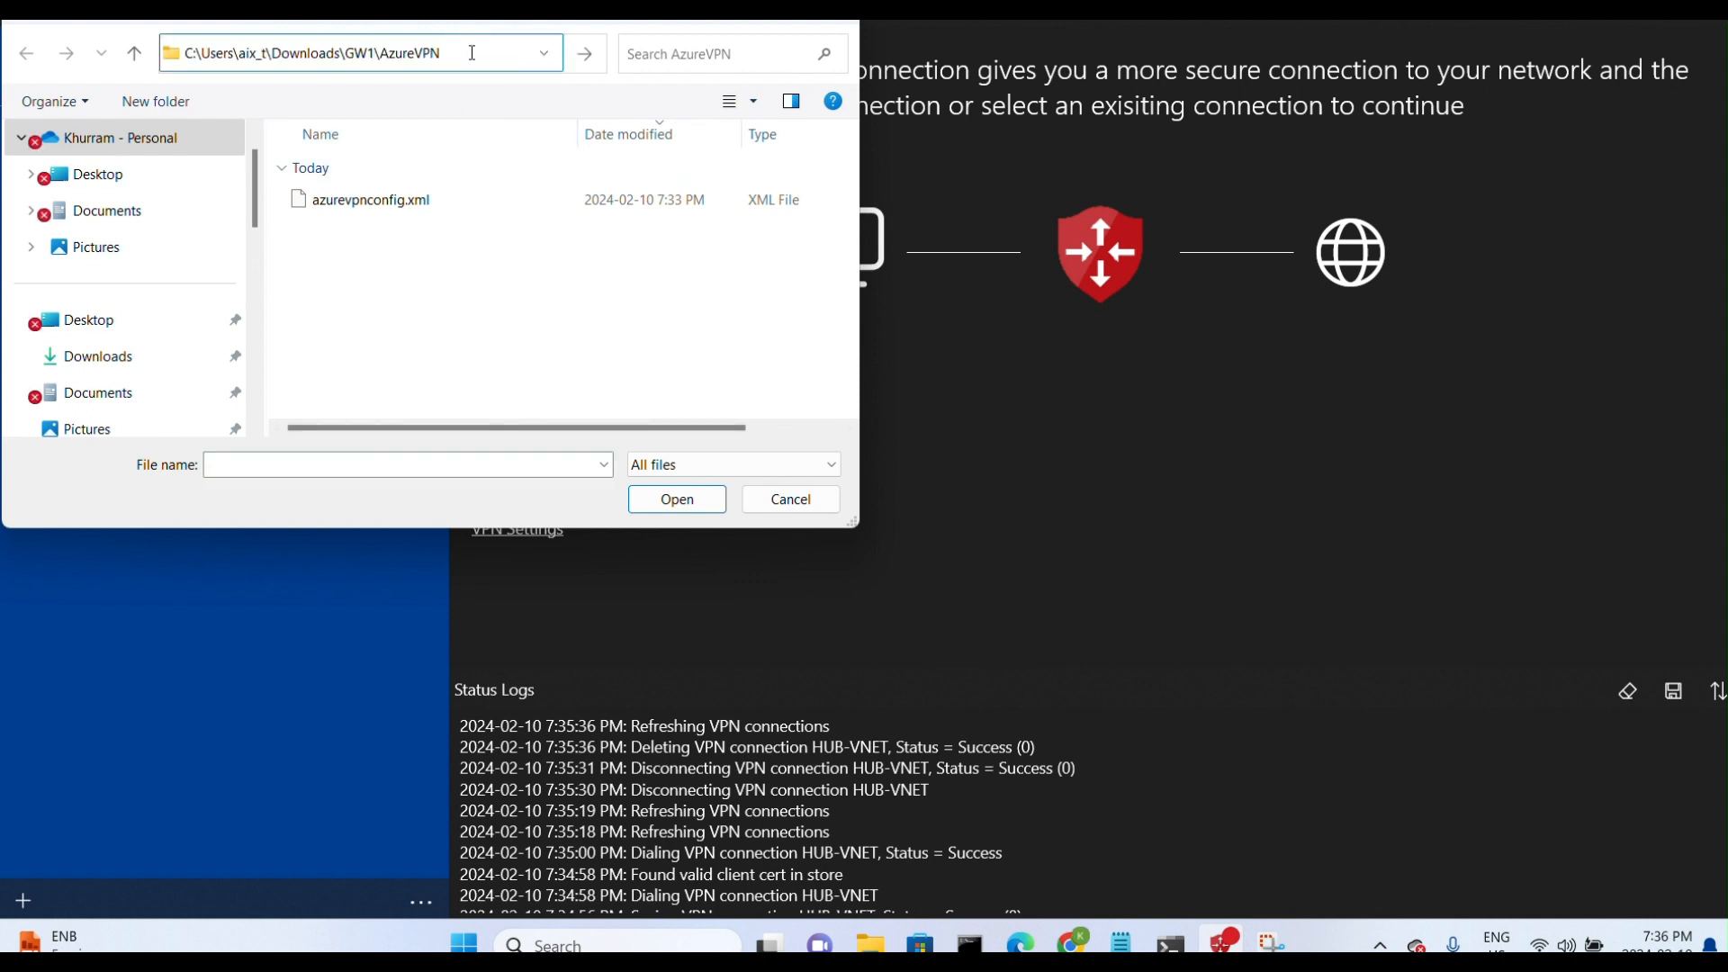
{"action": "key", "text": "Return"}
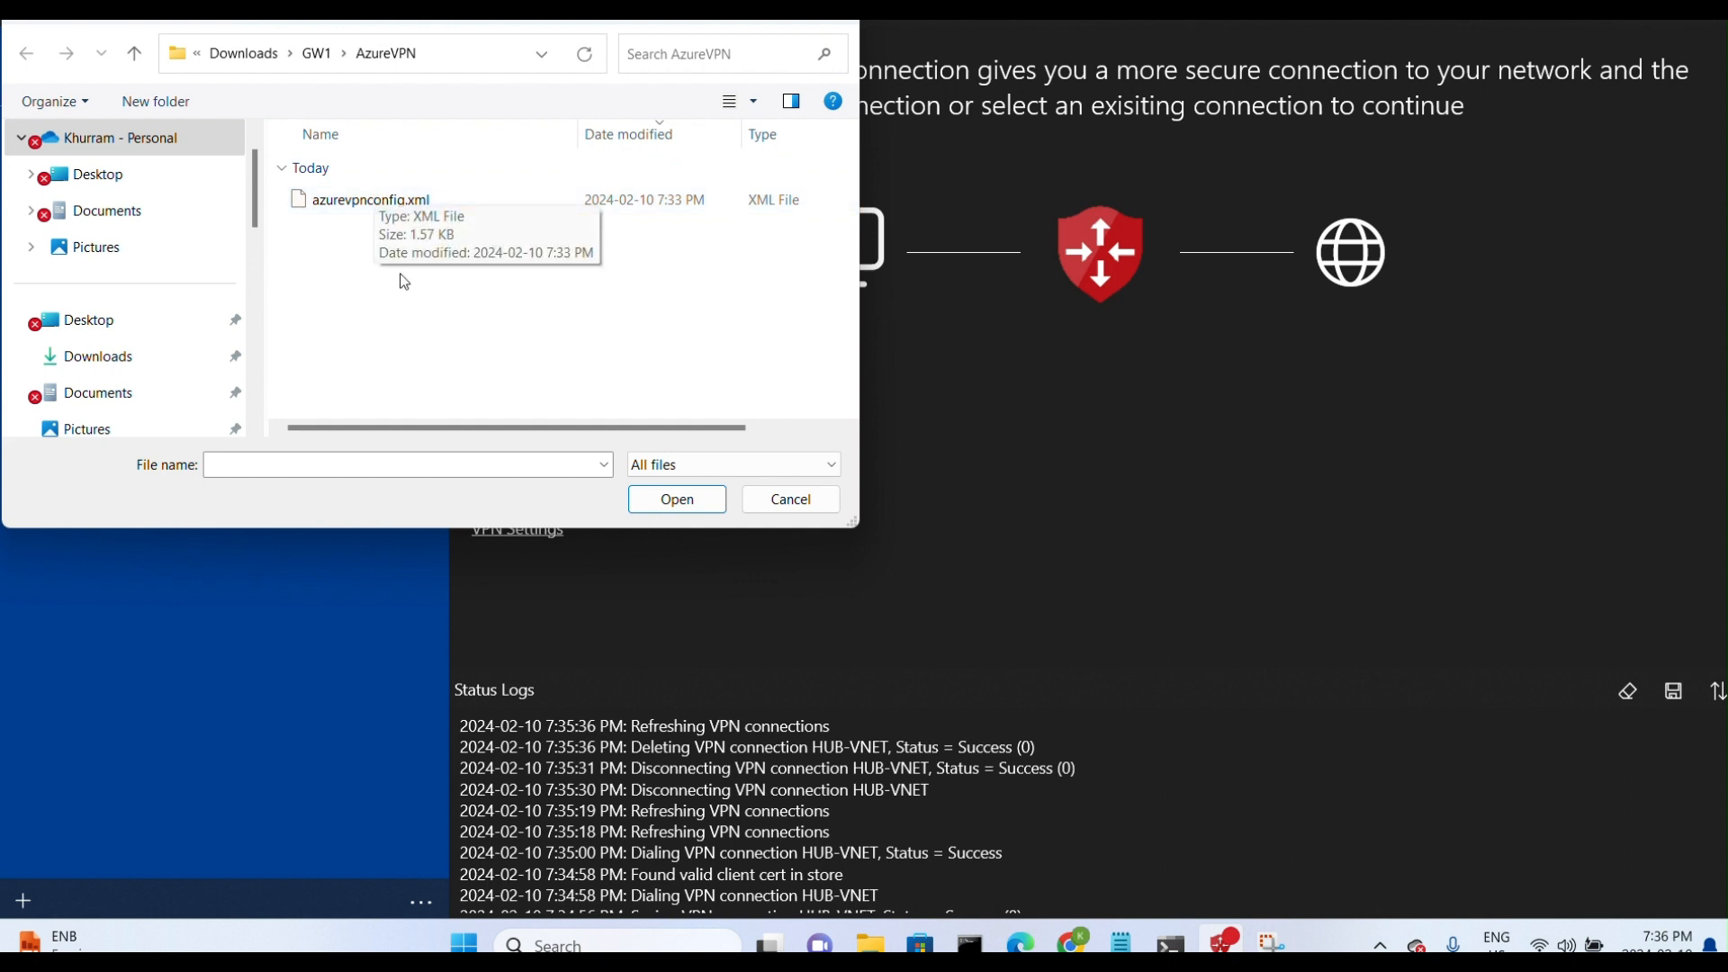
{"action": "double_click", "coordinate": [414, 198]}
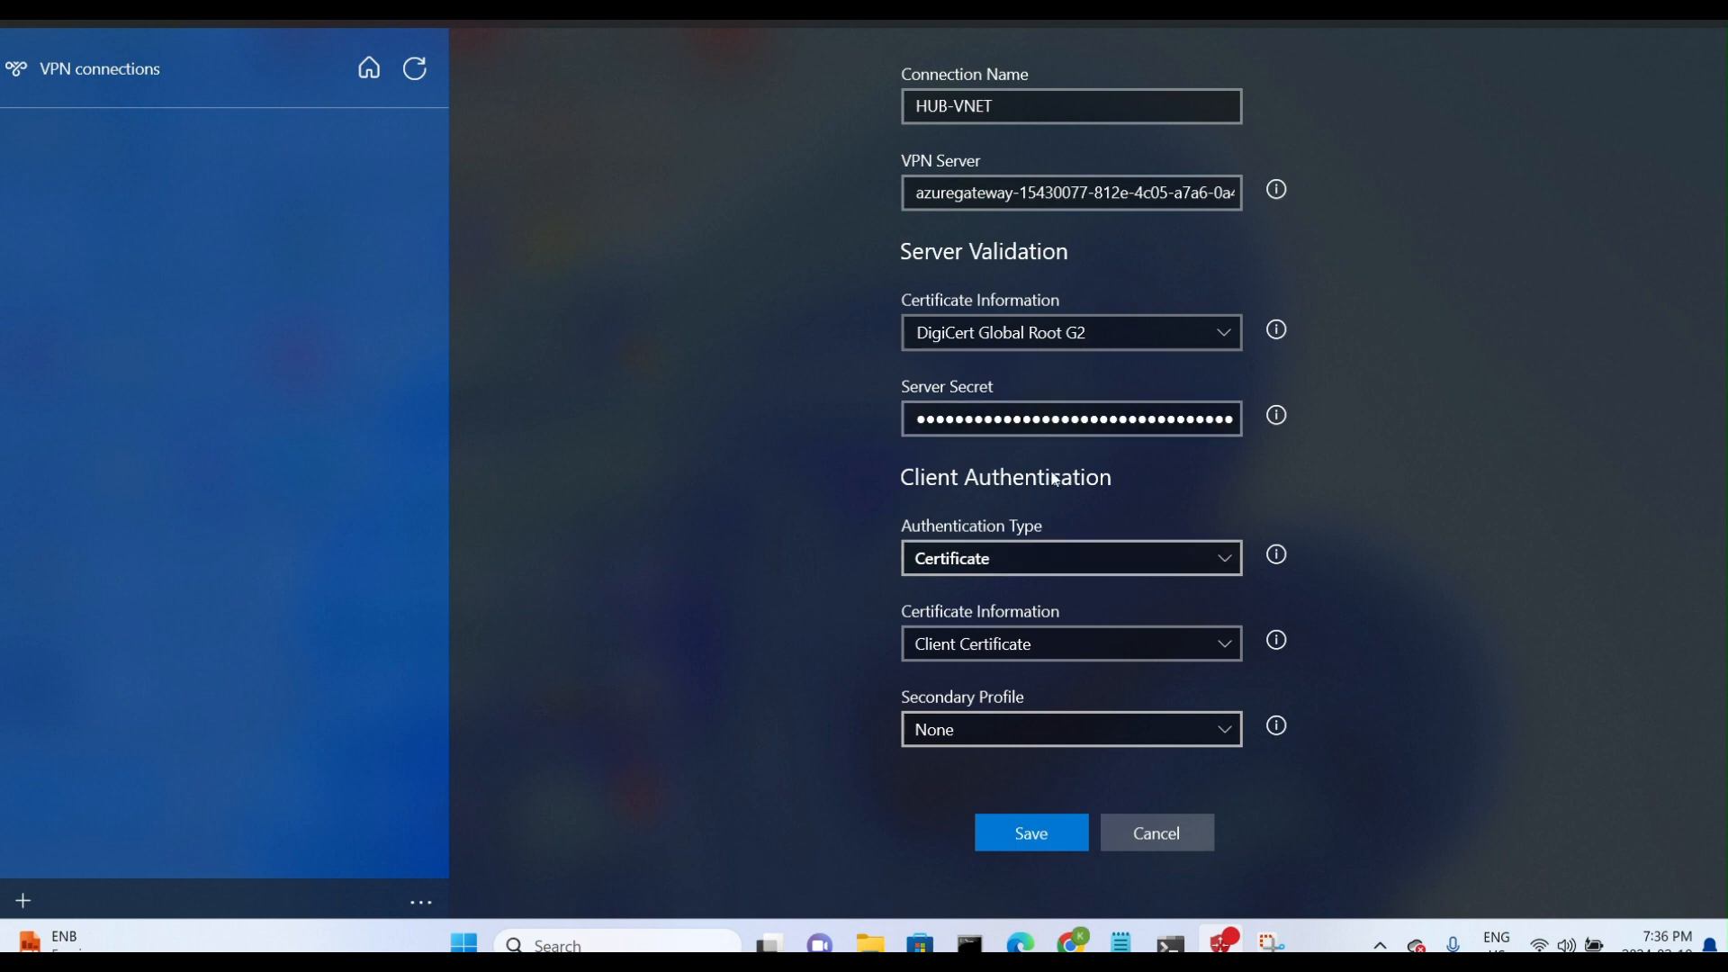
- Choose P2SChildCert as the client certificate, save the HUB-VNET profile and connect it
{"action": "left_click", "coordinate": [1062, 647]}
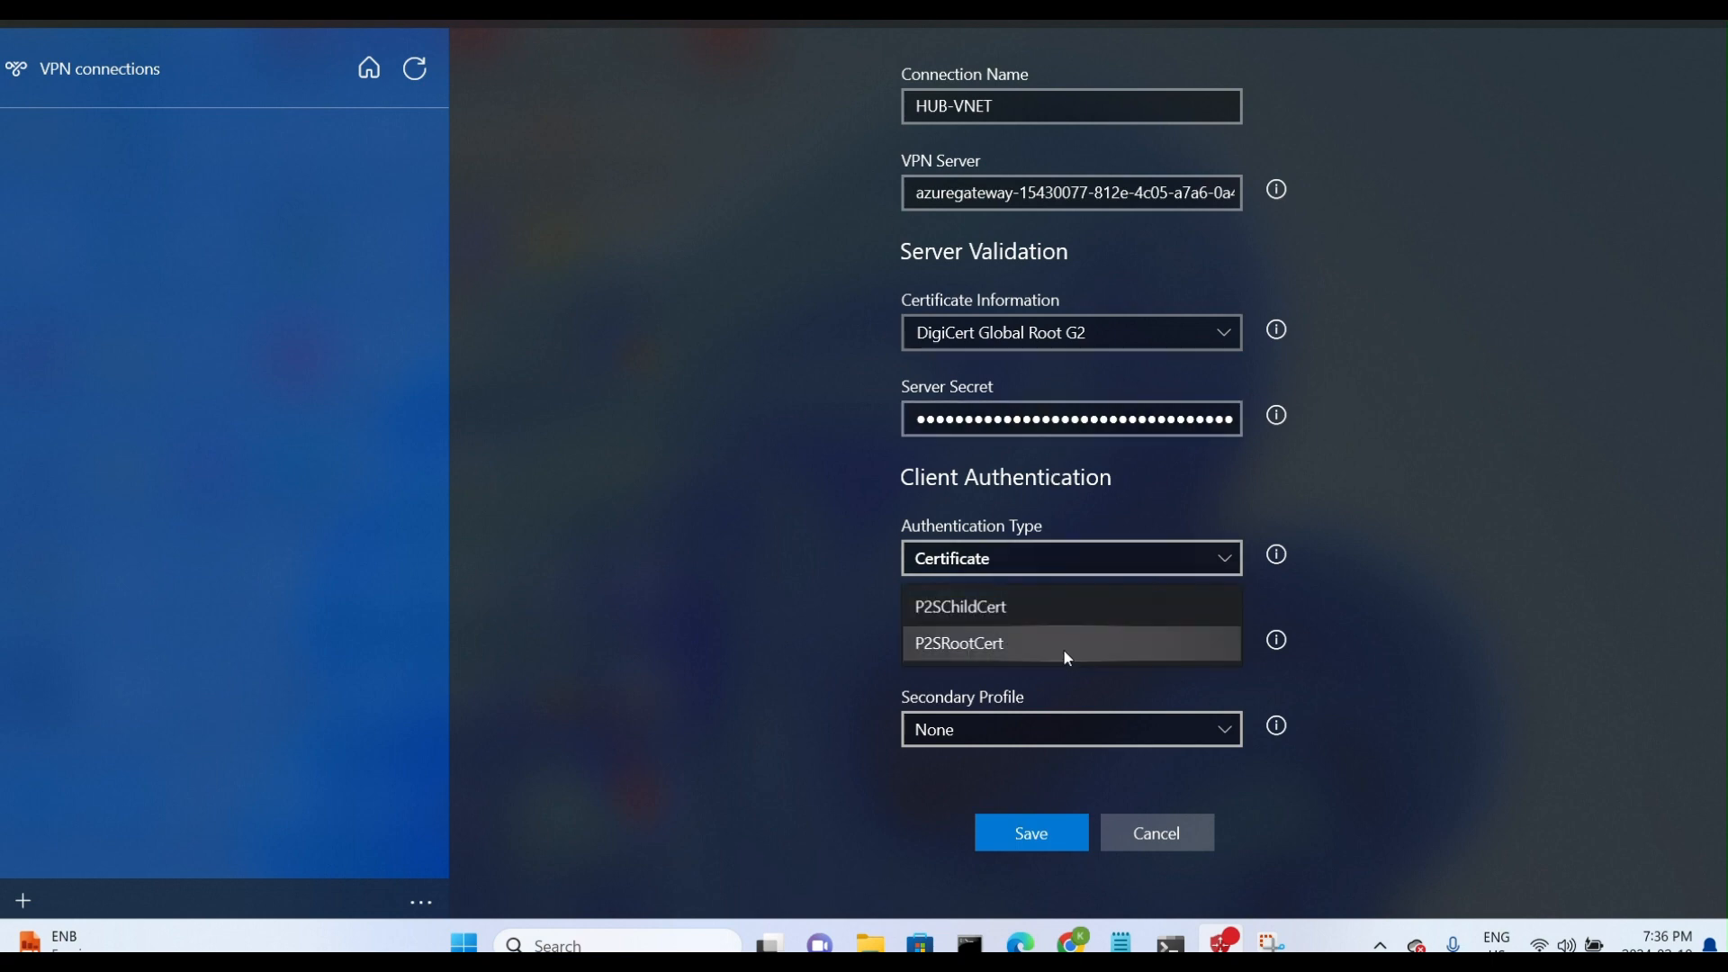
{"action": "left_click", "coordinate": [1033, 614]}
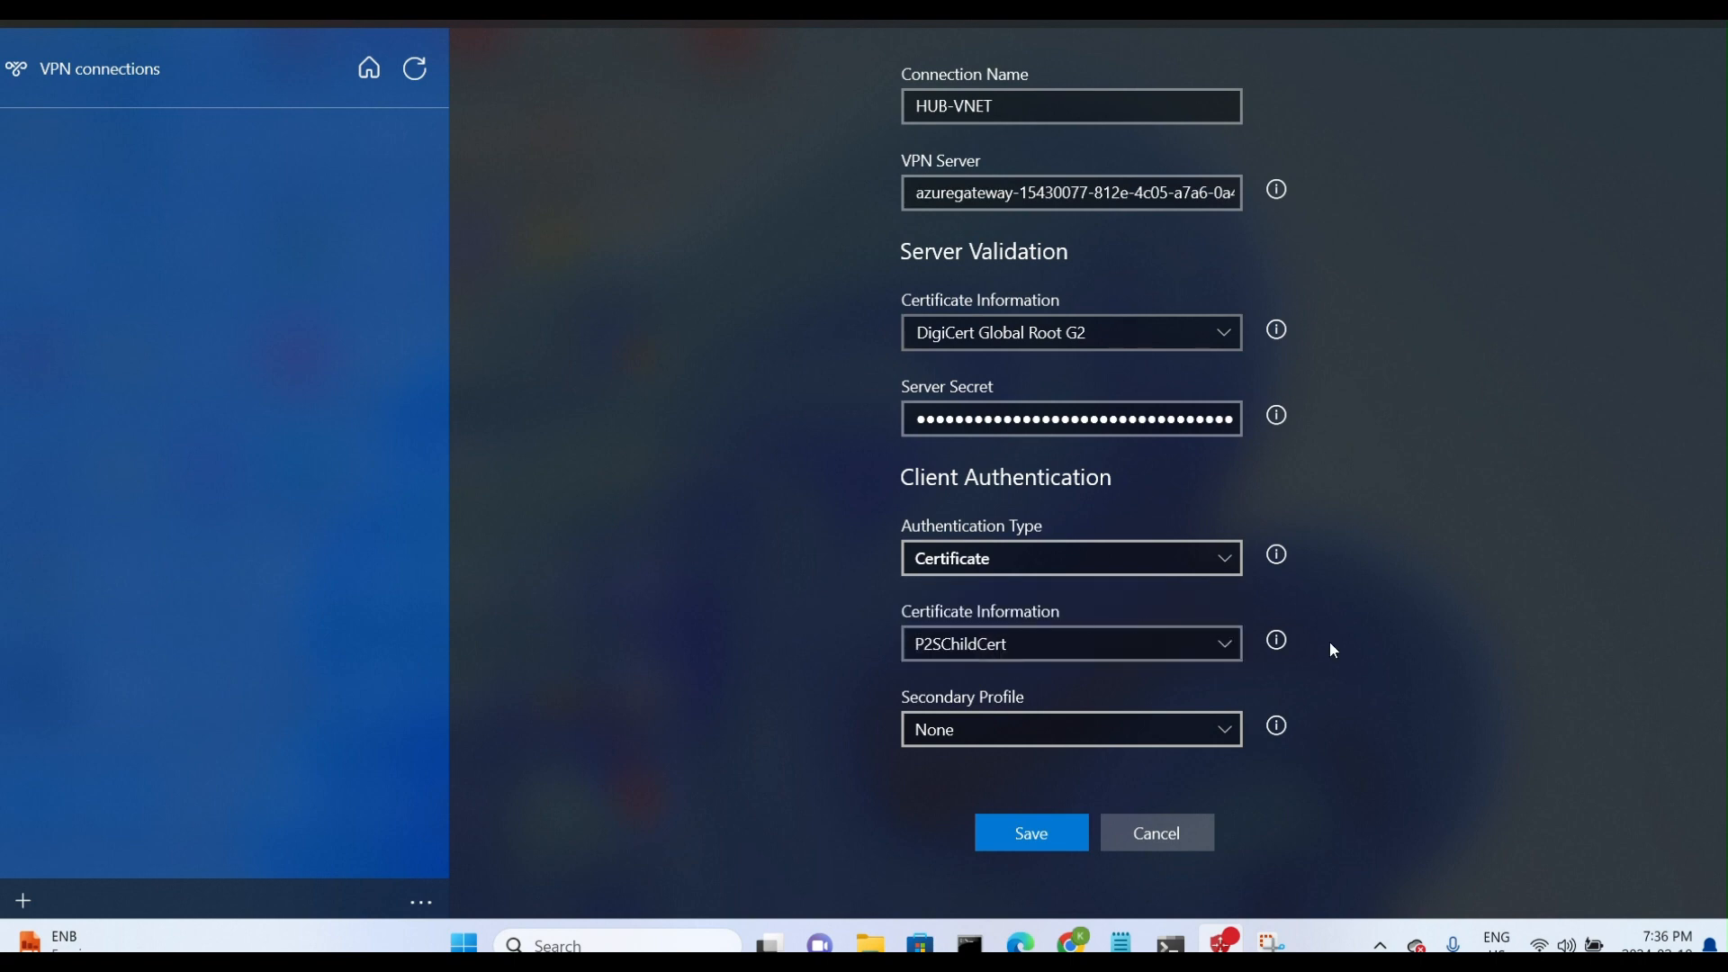
{"action": "left_click", "coordinate": [1032, 846]}
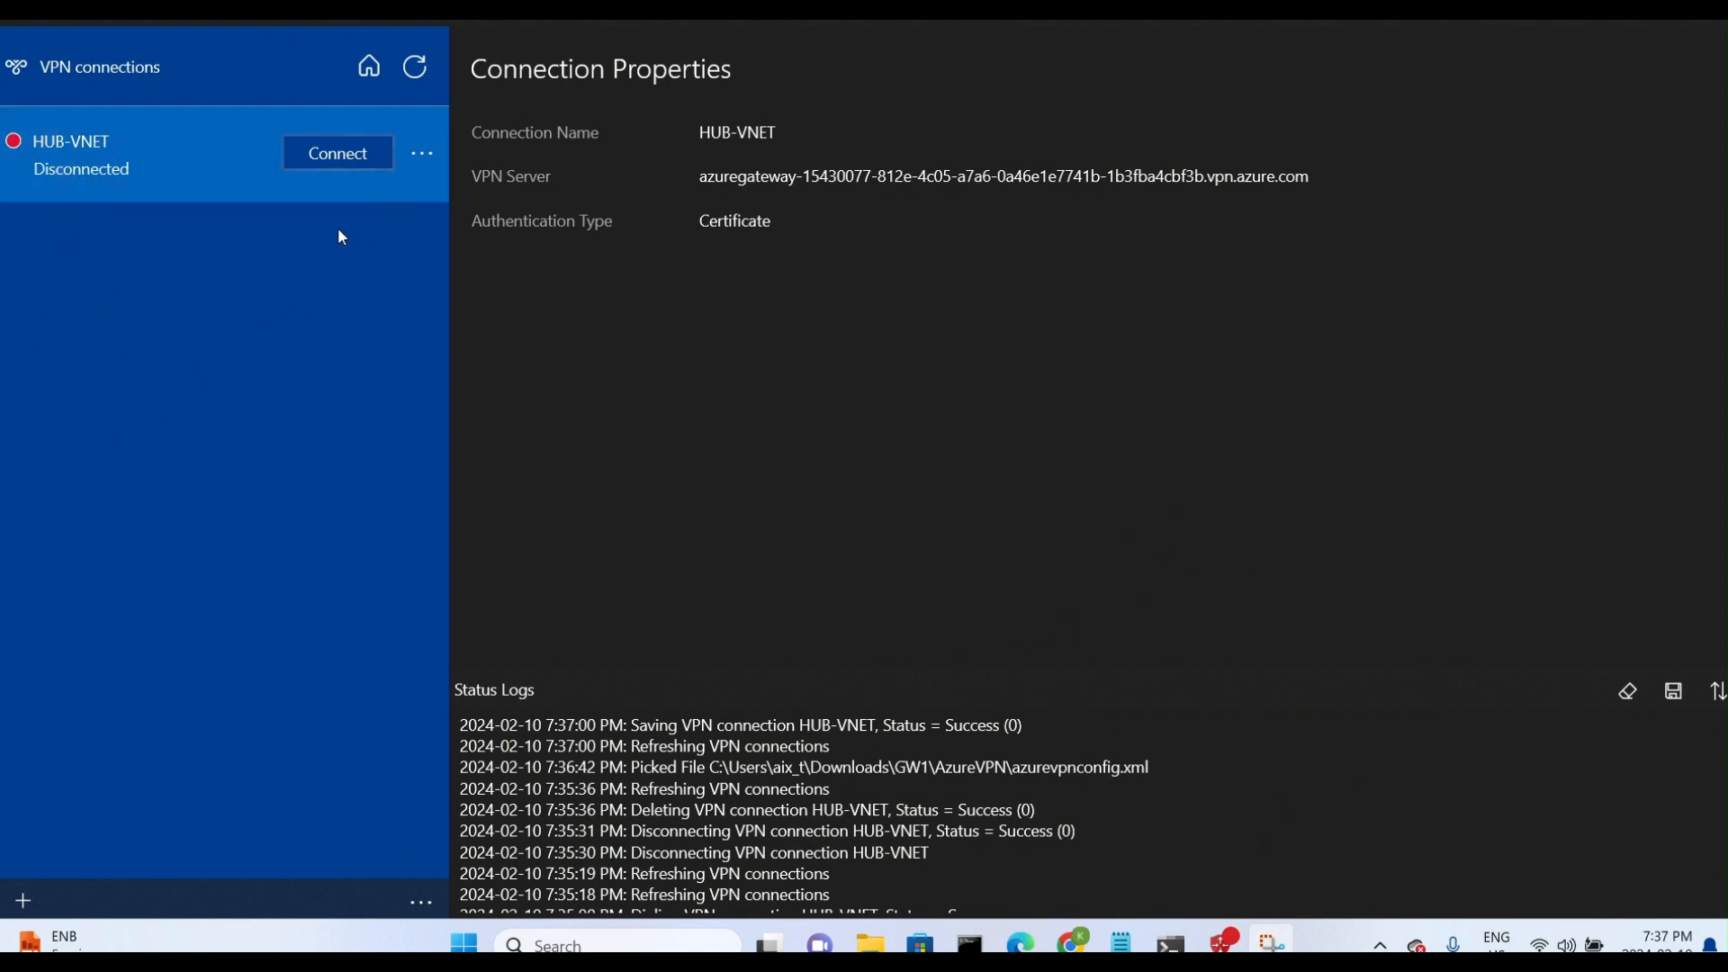
{"action": "left_click", "coordinate": [328, 162]}
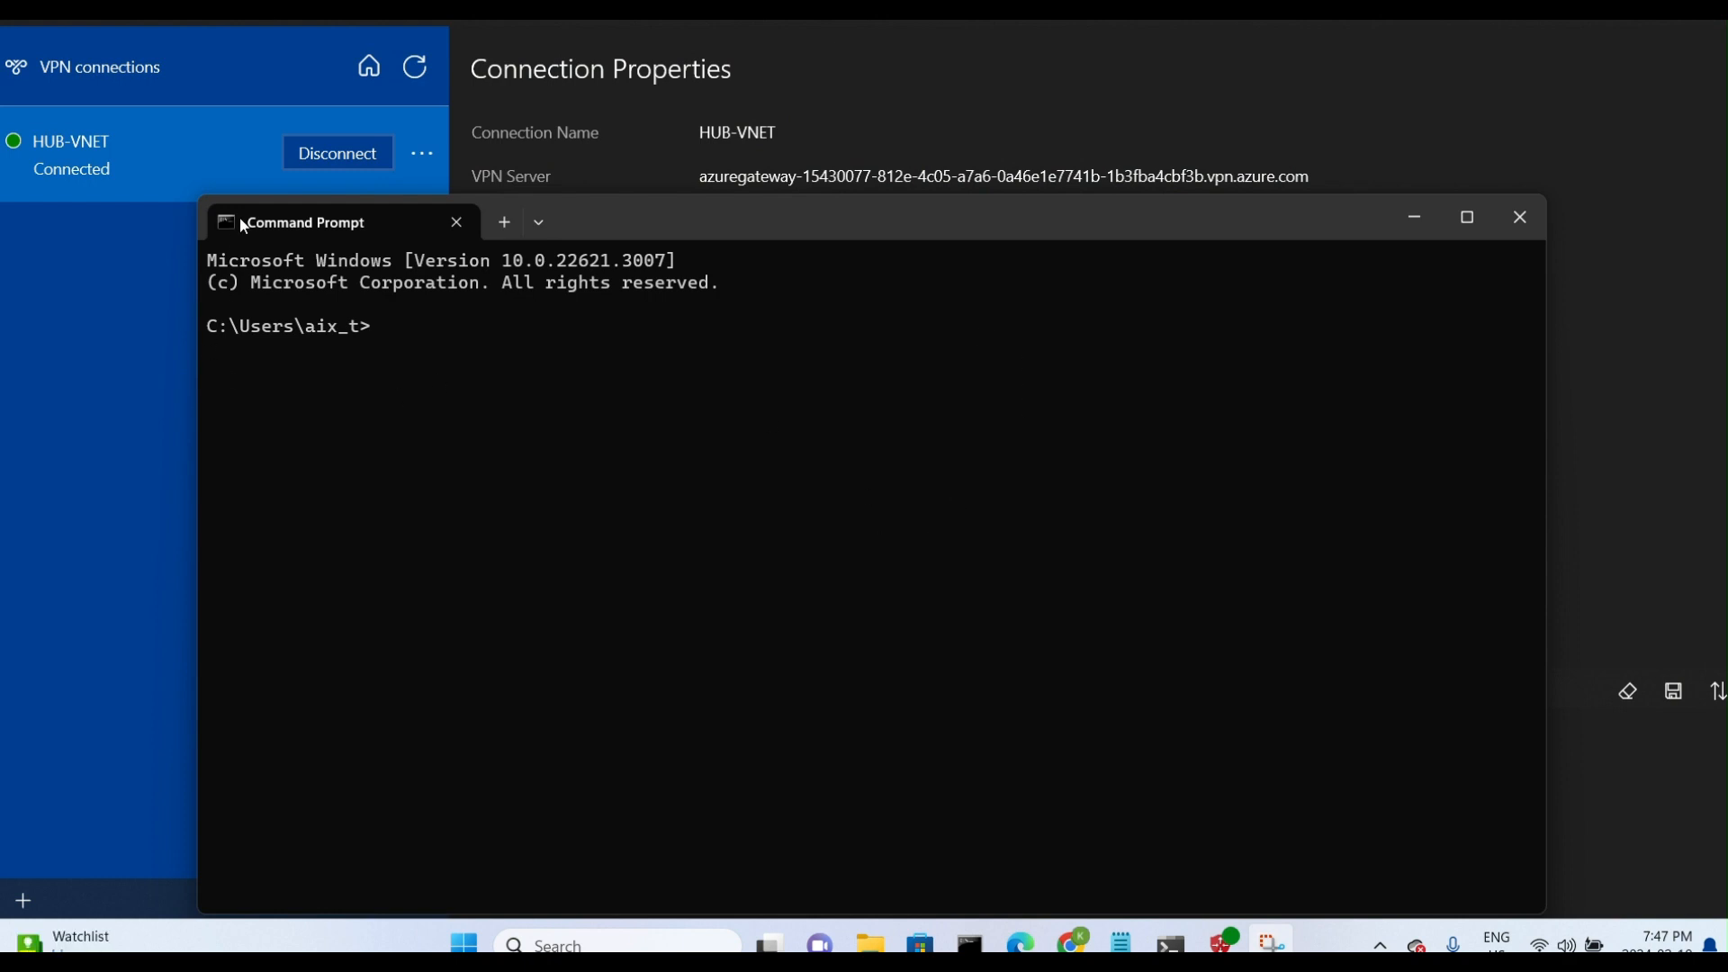
- Clear the Command Prompt and browser windows out of the way and view HUB-VNET's connection properties in Azure VPN Client
{"action": "left_click_drag", "start_coordinate": [671, 224], "coordinate": [804, 234]}
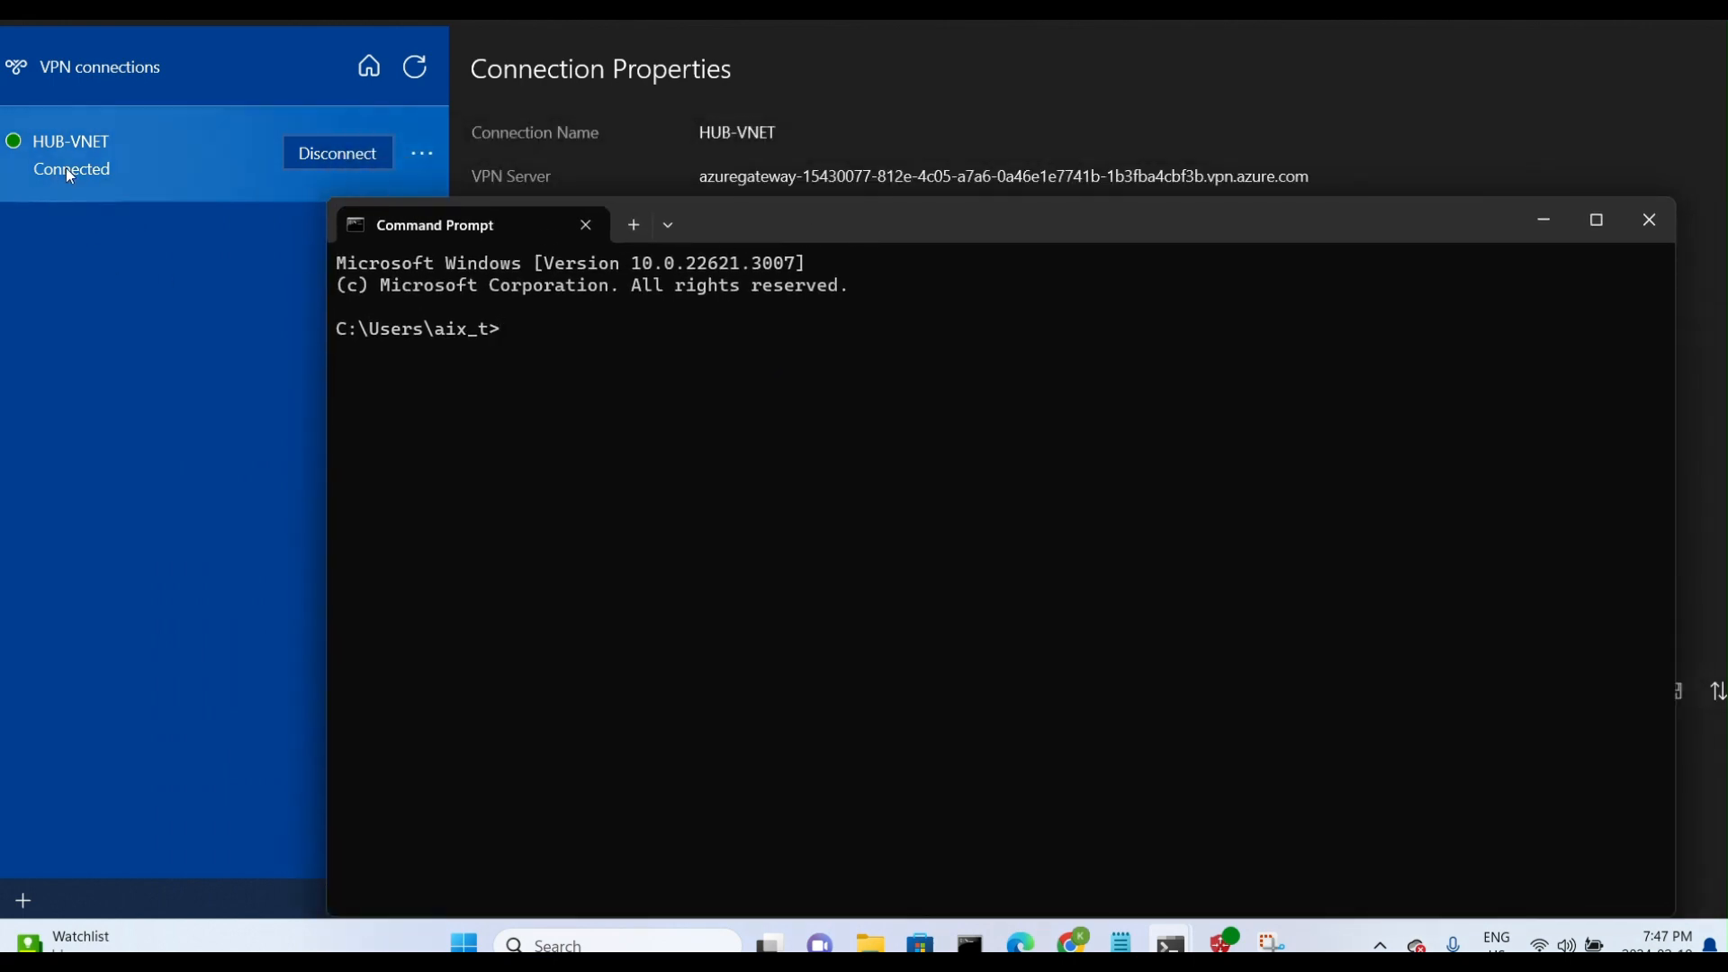
{"action": "left_click", "coordinate": [1613, 12]}
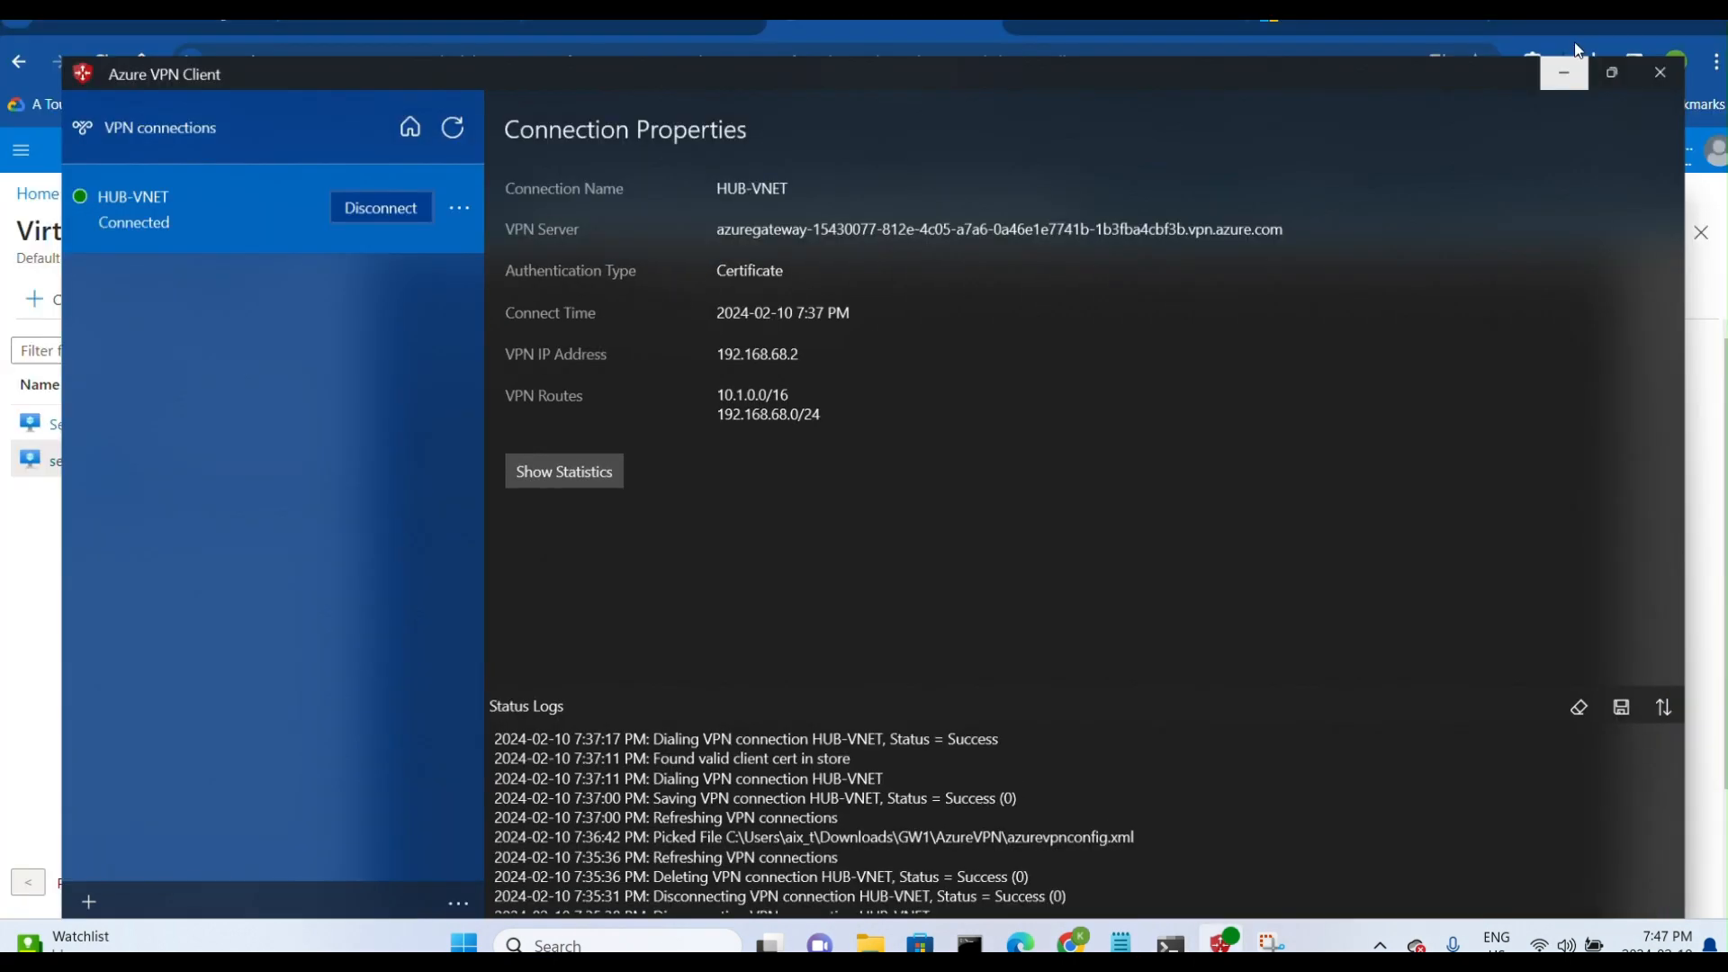
{"action": "left_click", "coordinate": [1543, 219]}
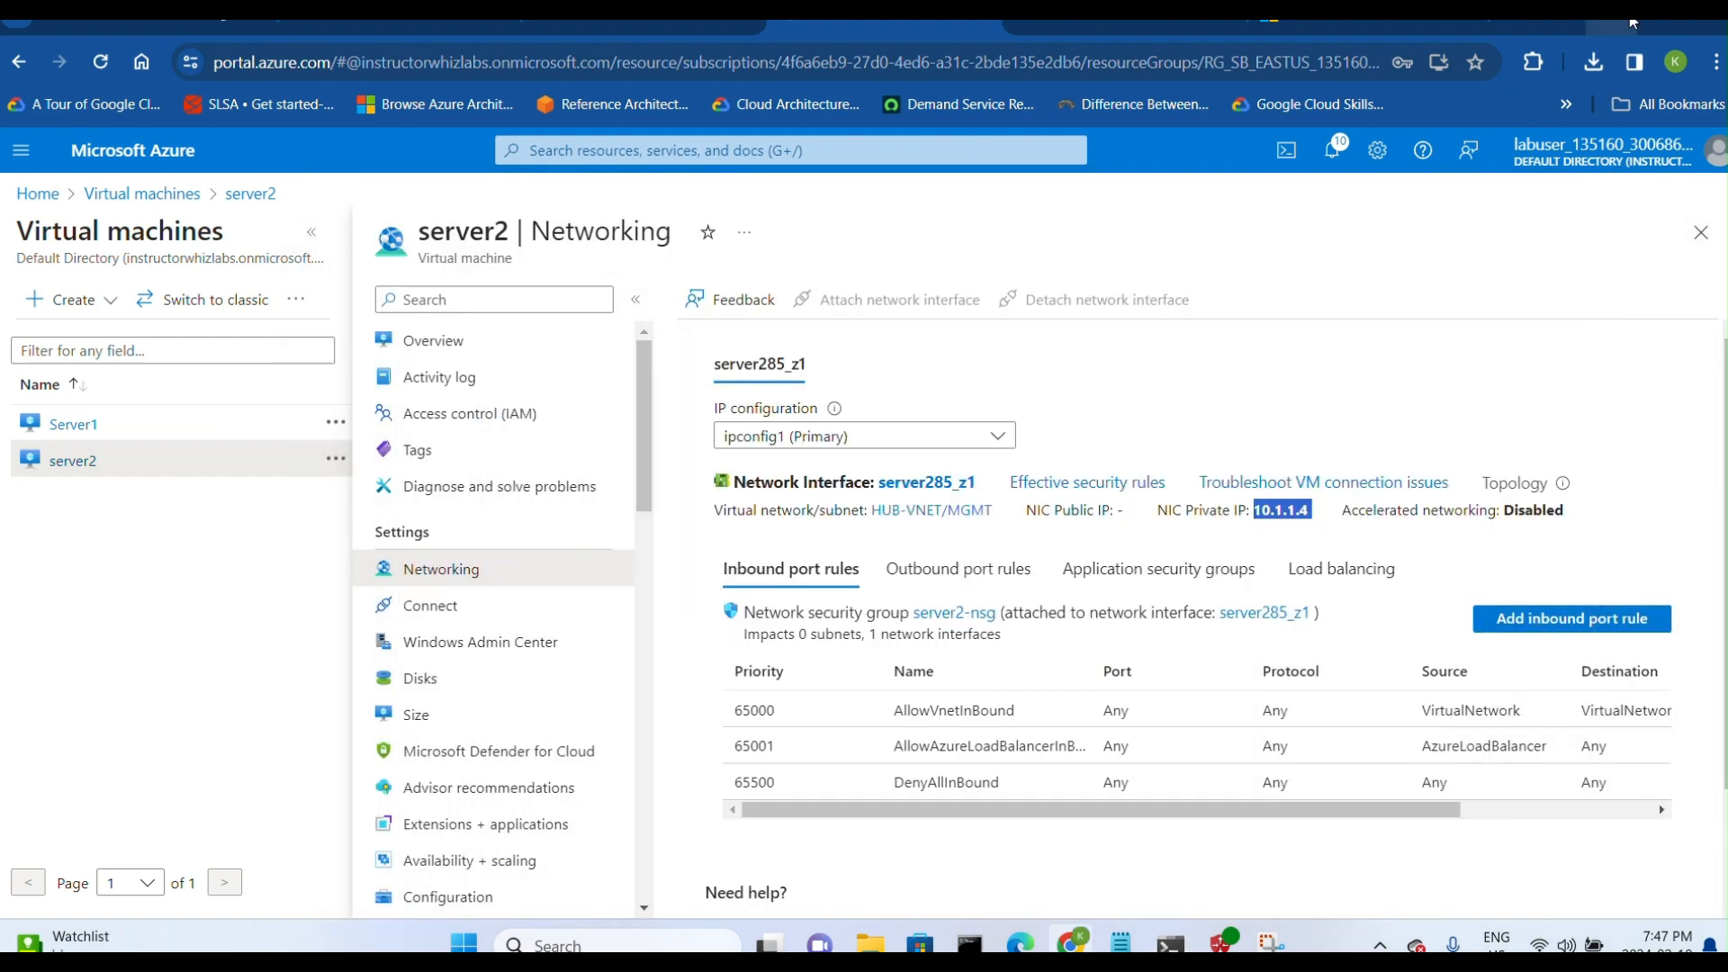
{"action": "left_click", "coordinate": [1613, 27]}
{"action": "left_click", "coordinate": [1222, 941]}
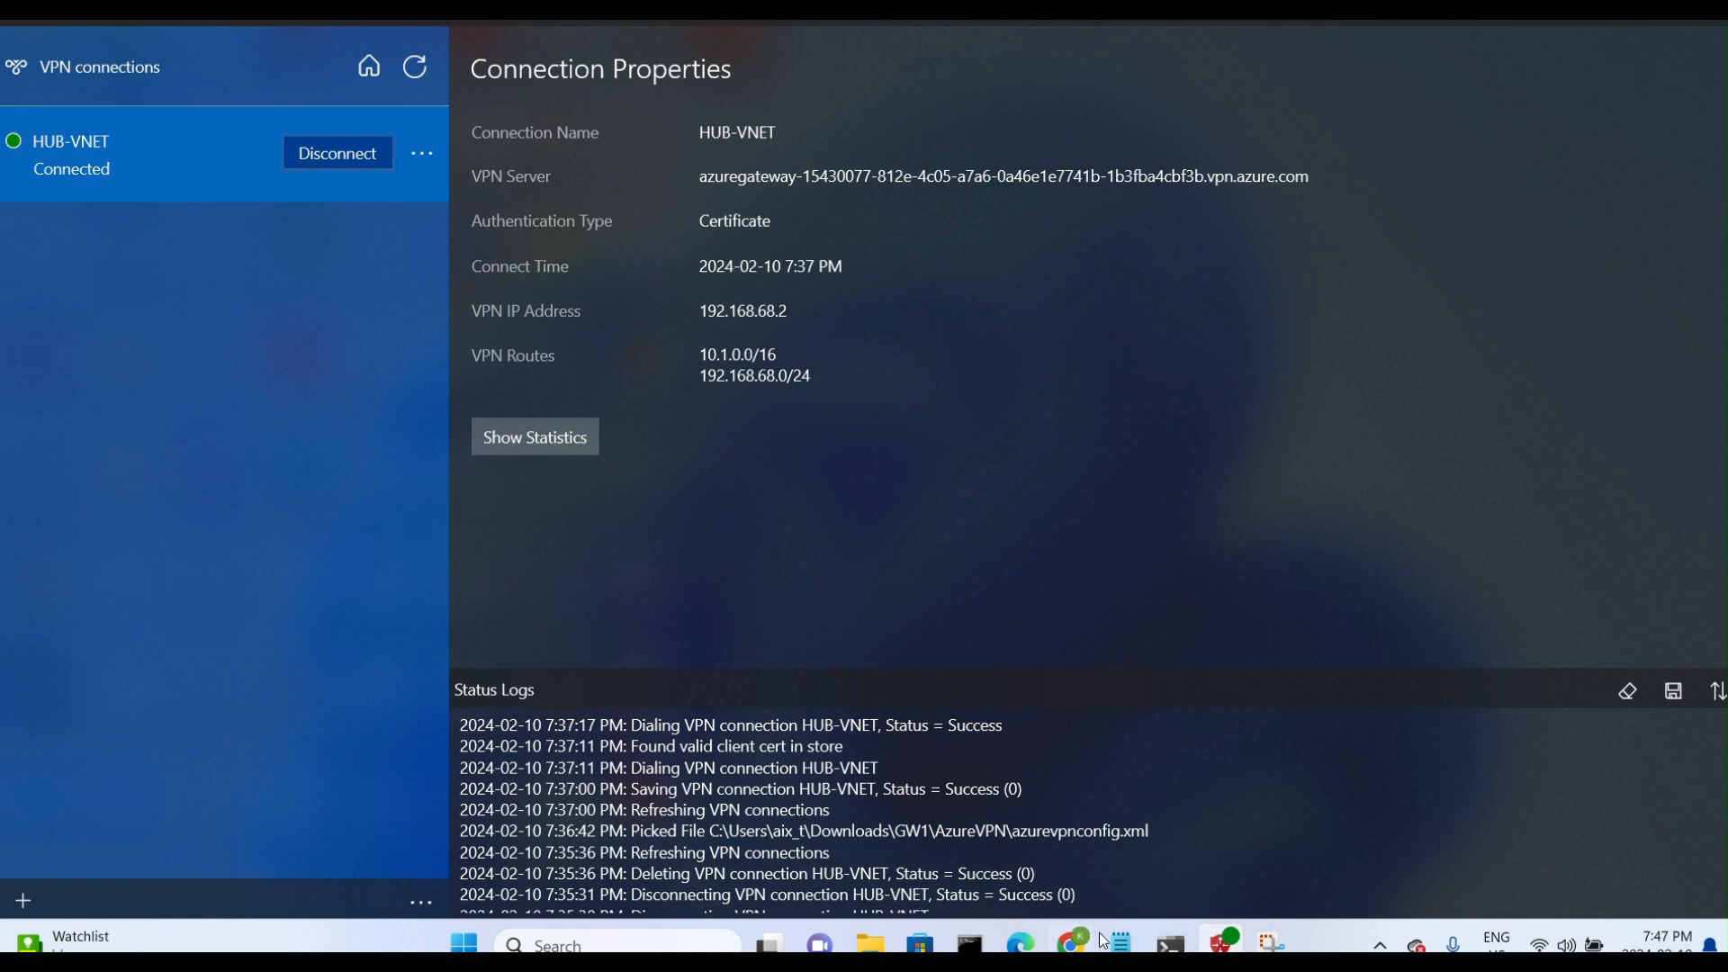
- Switch to the Windows PowerShell window, run ipconfig and launch Remote Desktop Connection with mstsc
{"action": "left_click", "coordinate": [1170, 943]}
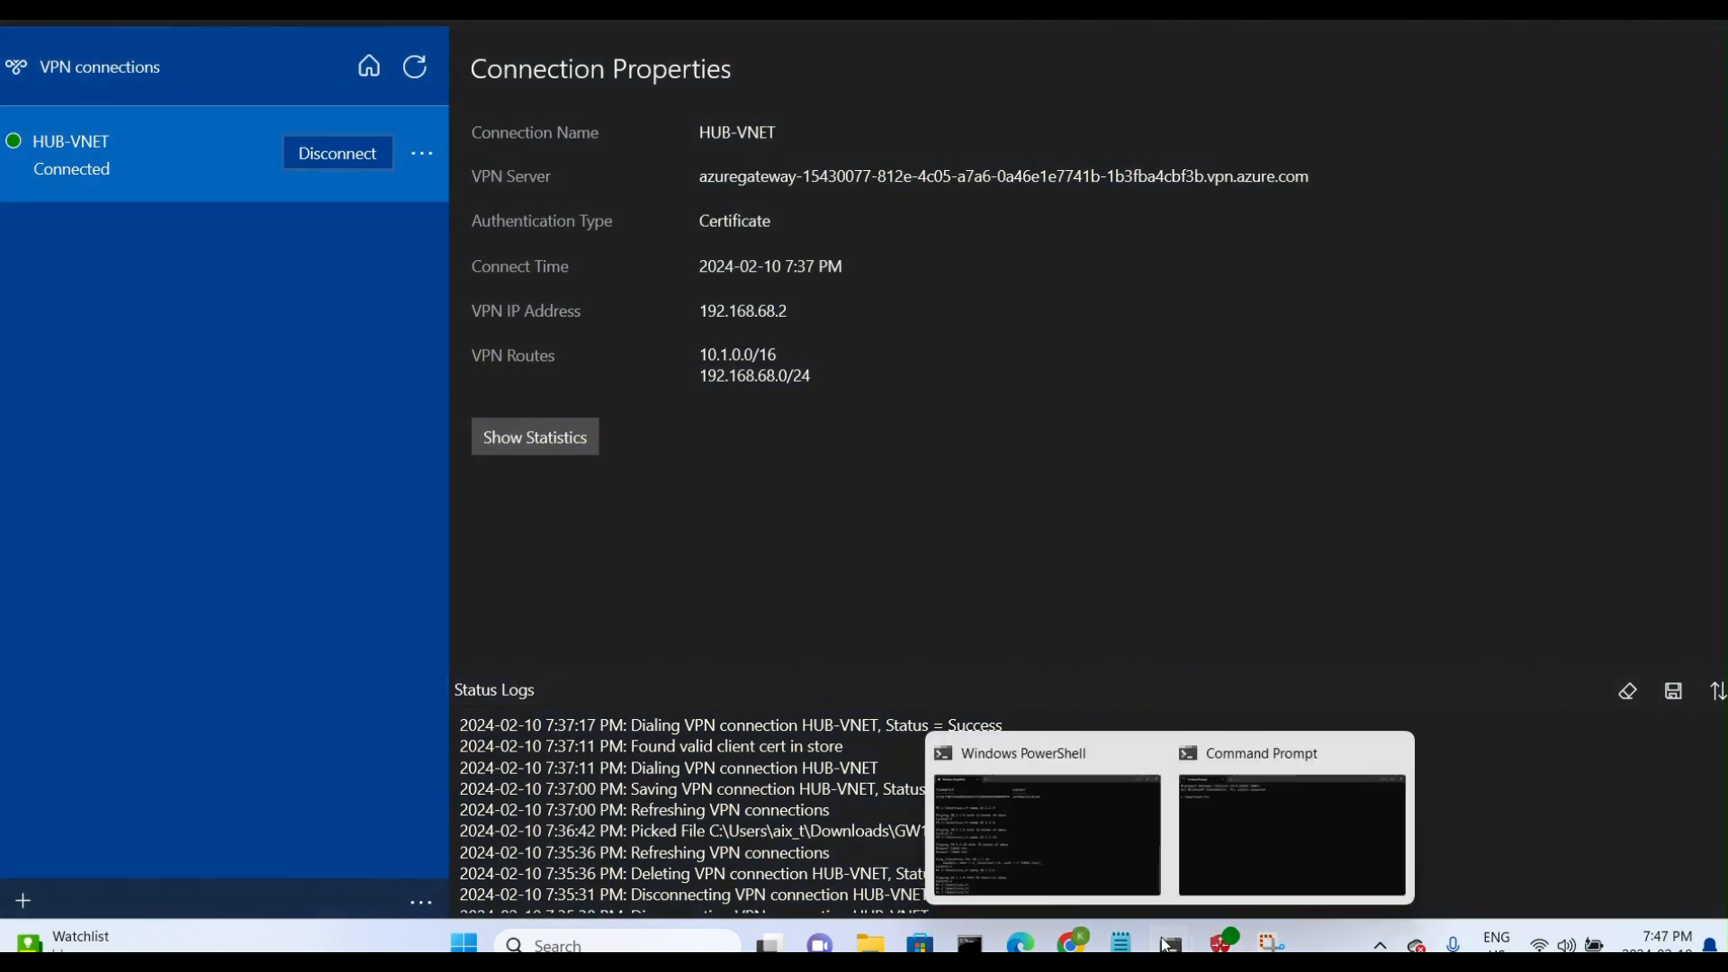
{"action": "left_click", "coordinate": [1116, 862]}
{"action": "left_click_drag", "start_coordinate": [909, 186], "coordinate": [930, 137]}
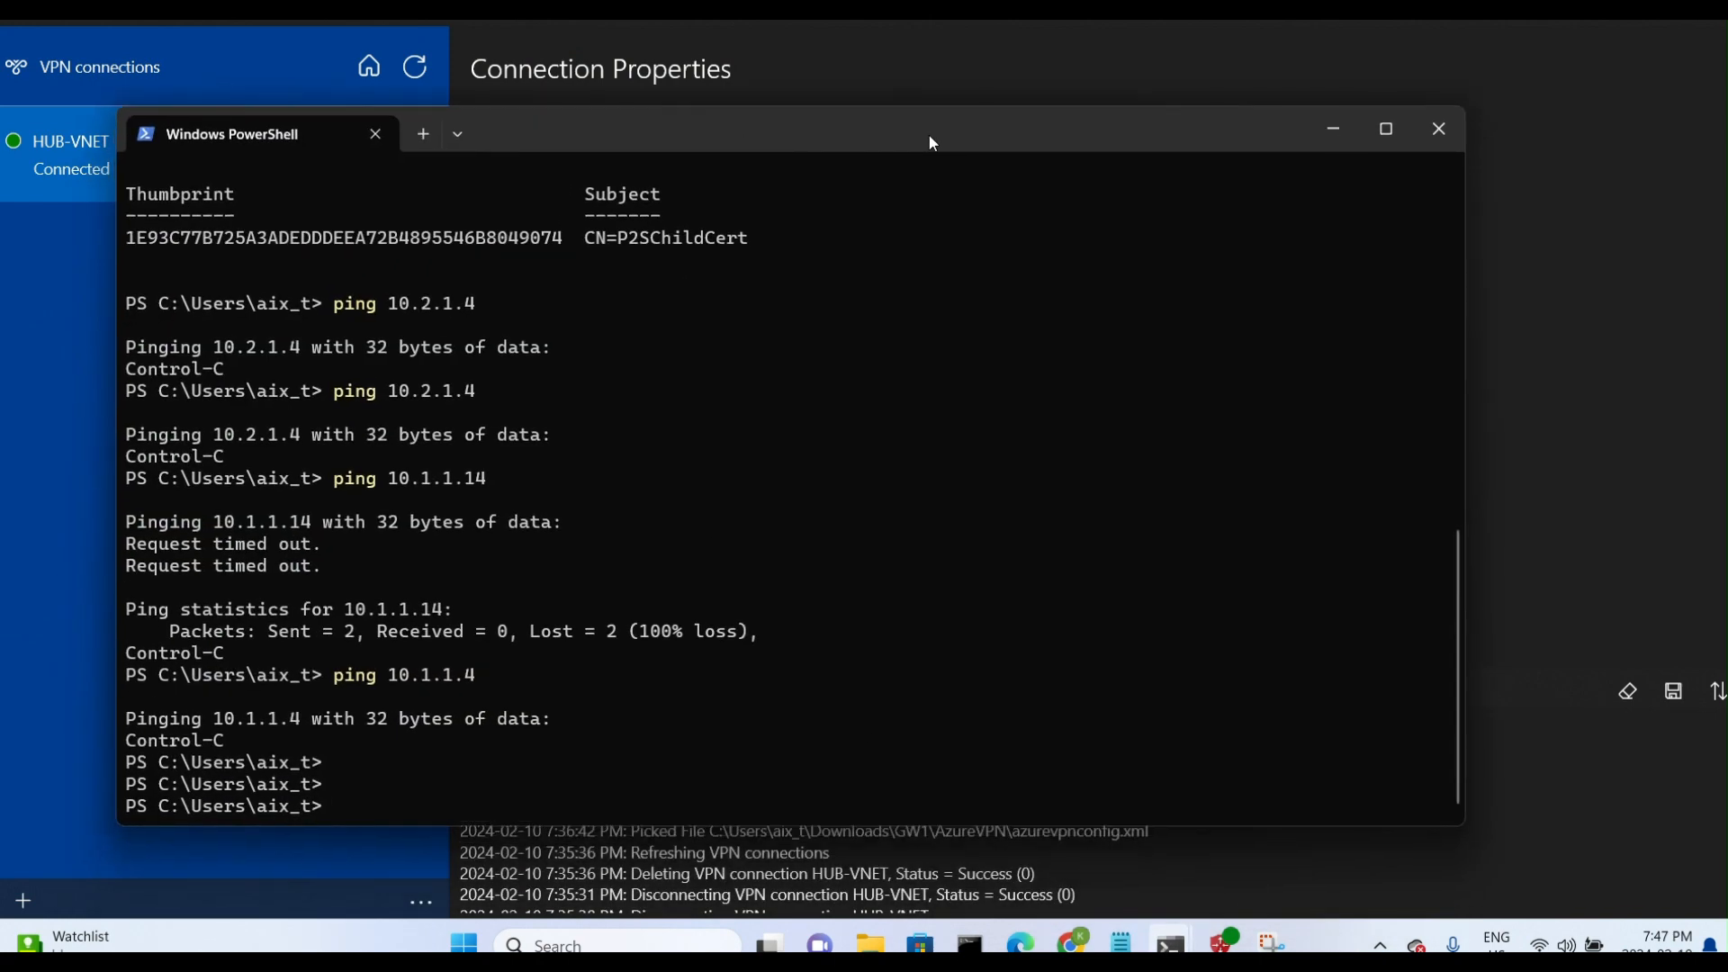
{"action": "type", "text": "ipconfig"}
{"action": "key", "text": "Return"}
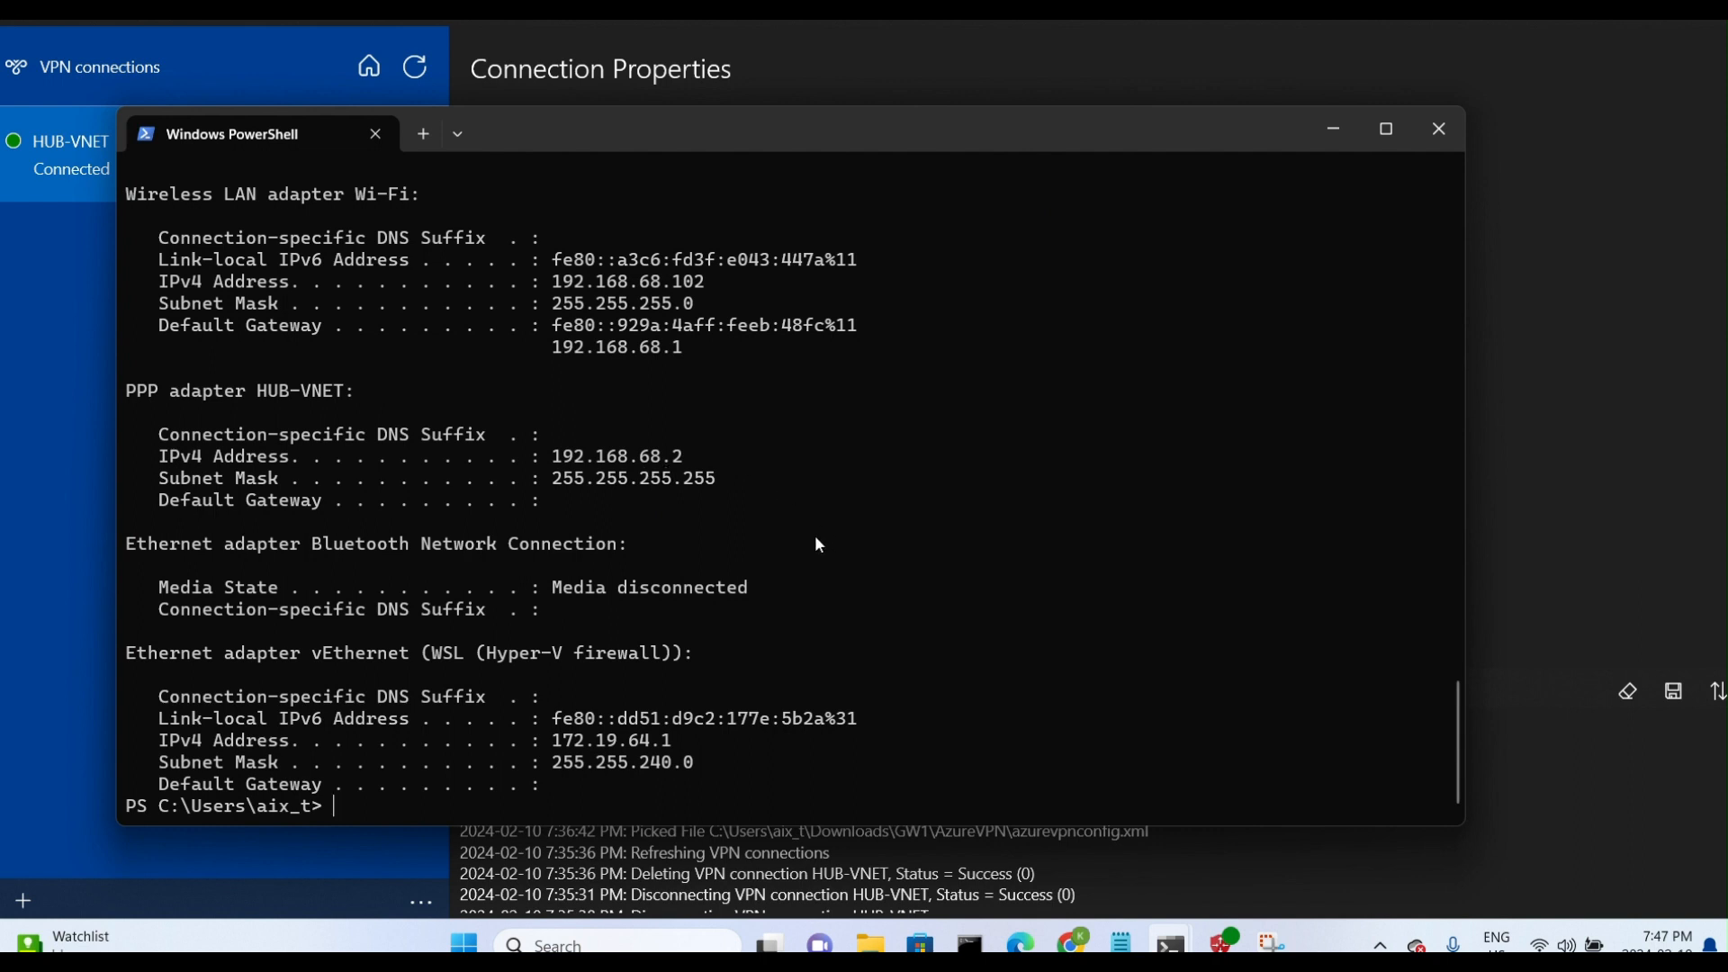
{"action": "type", "text": "mstsc"}
{"action": "key", "text": "Return"}
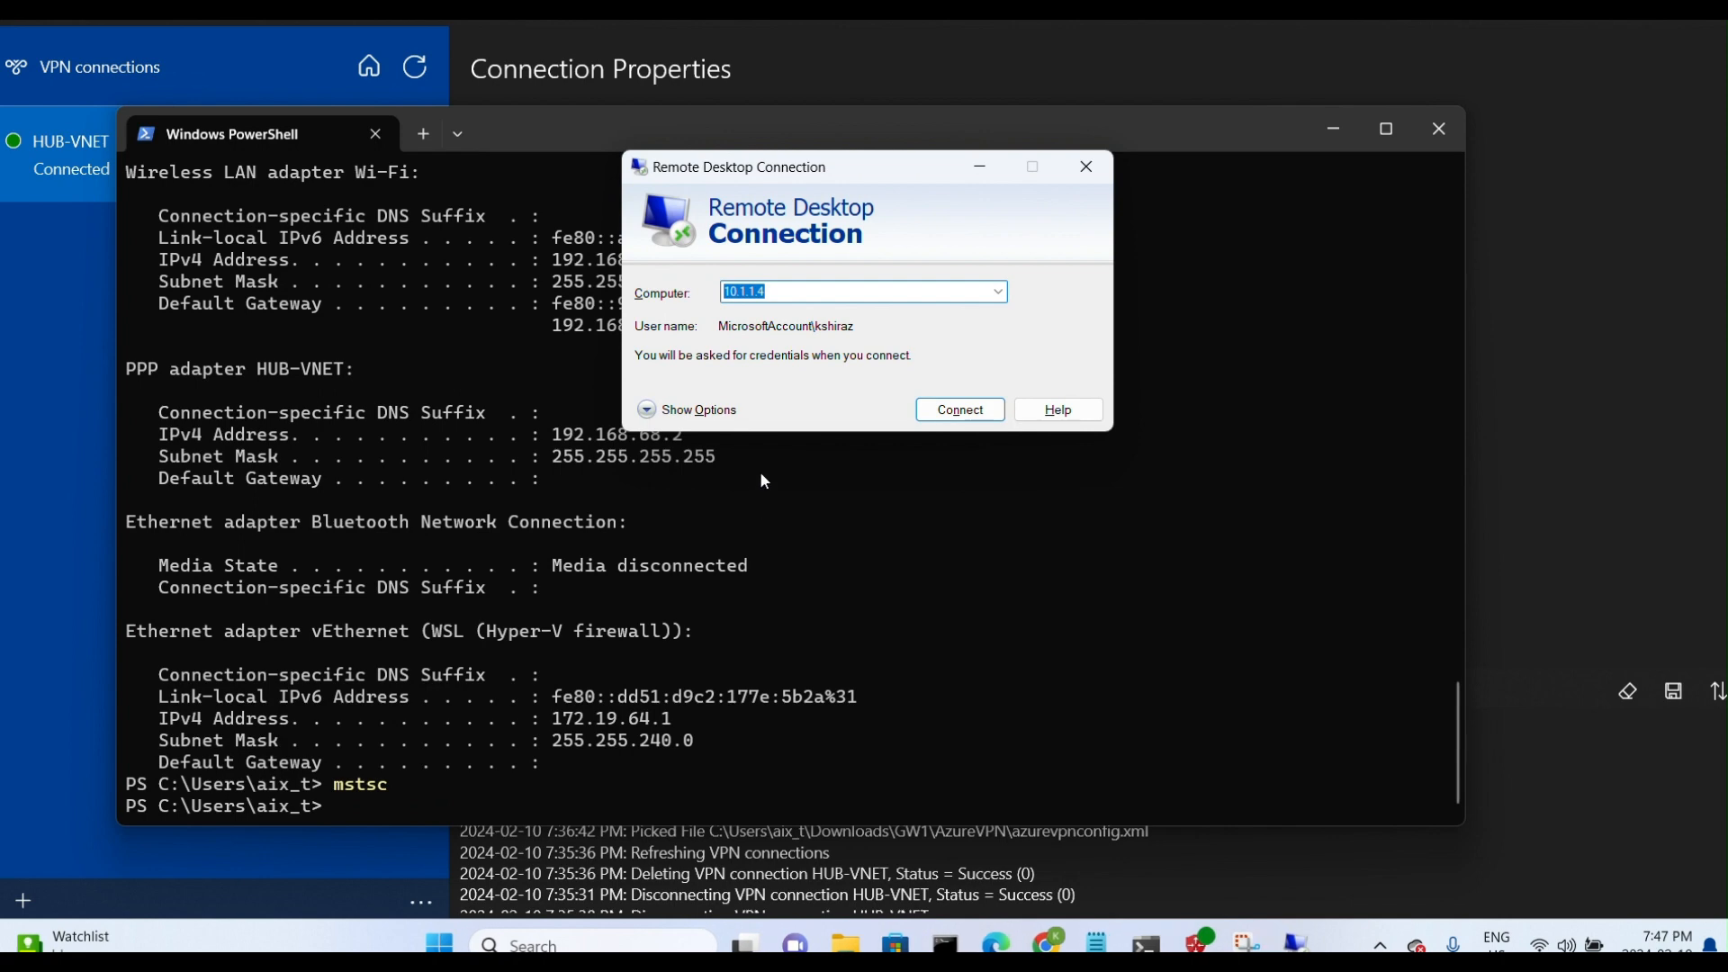
- Switch to the Azure portal in the browser and open server2's Networking page to check its private IP
{"action": "left_click", "coordinate": [1047, 943]}
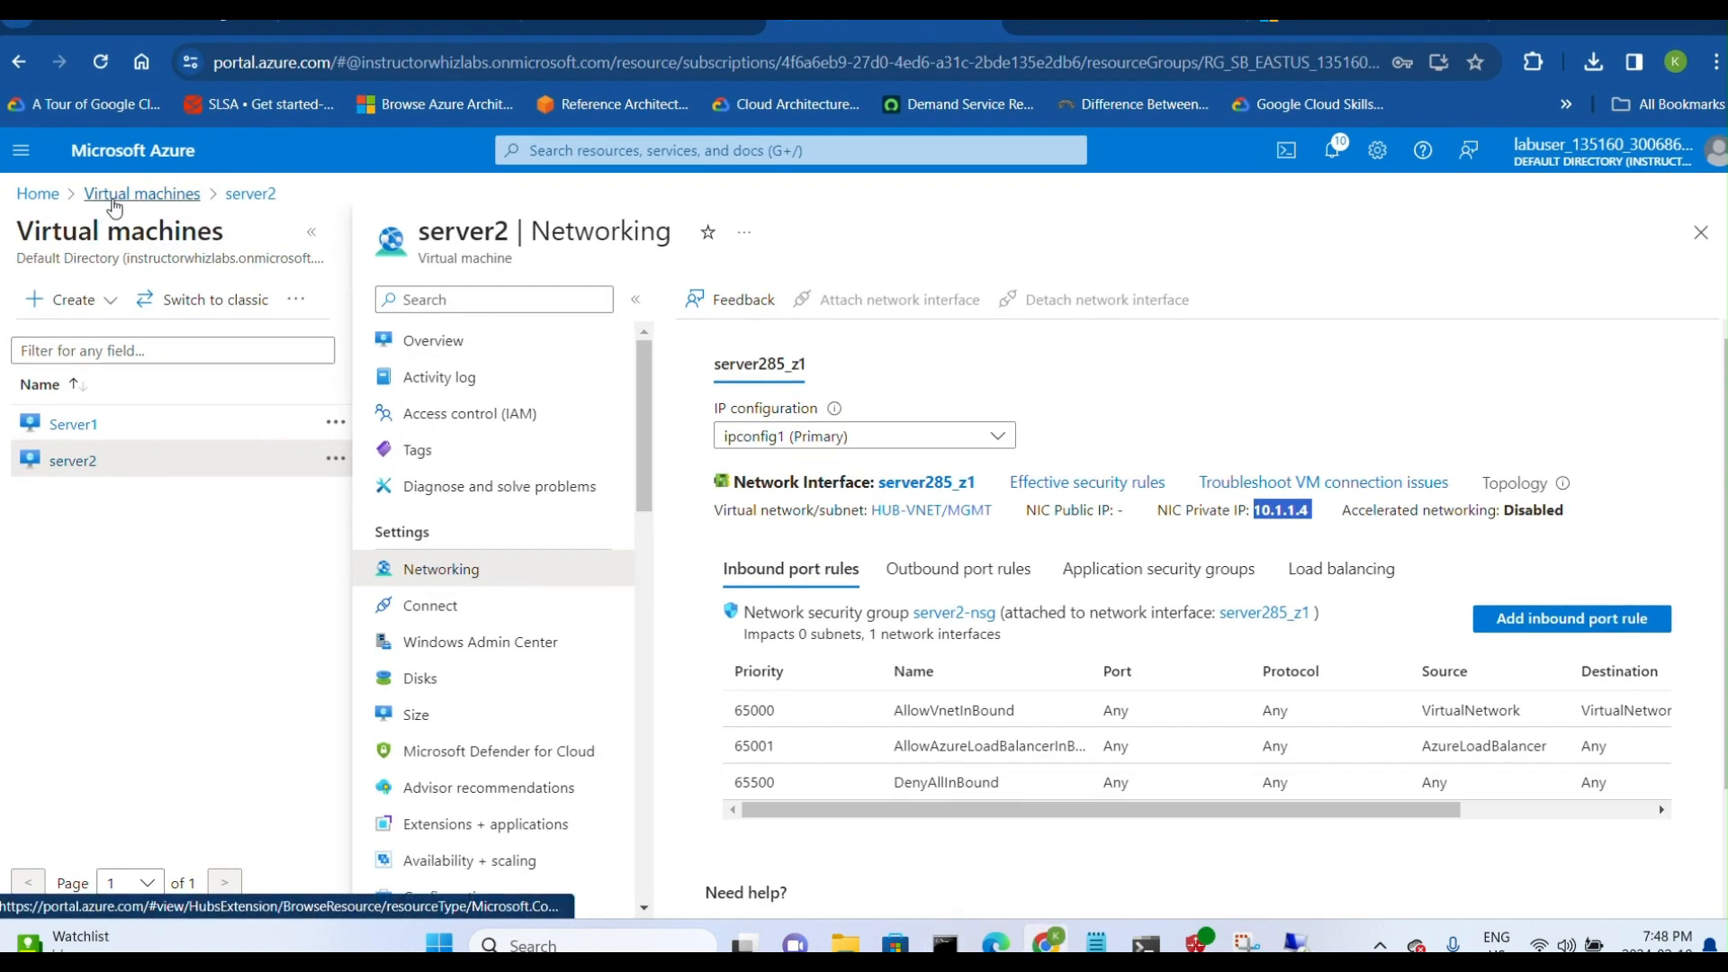
{"action": "left_click", "coordinate": [112, 195]}
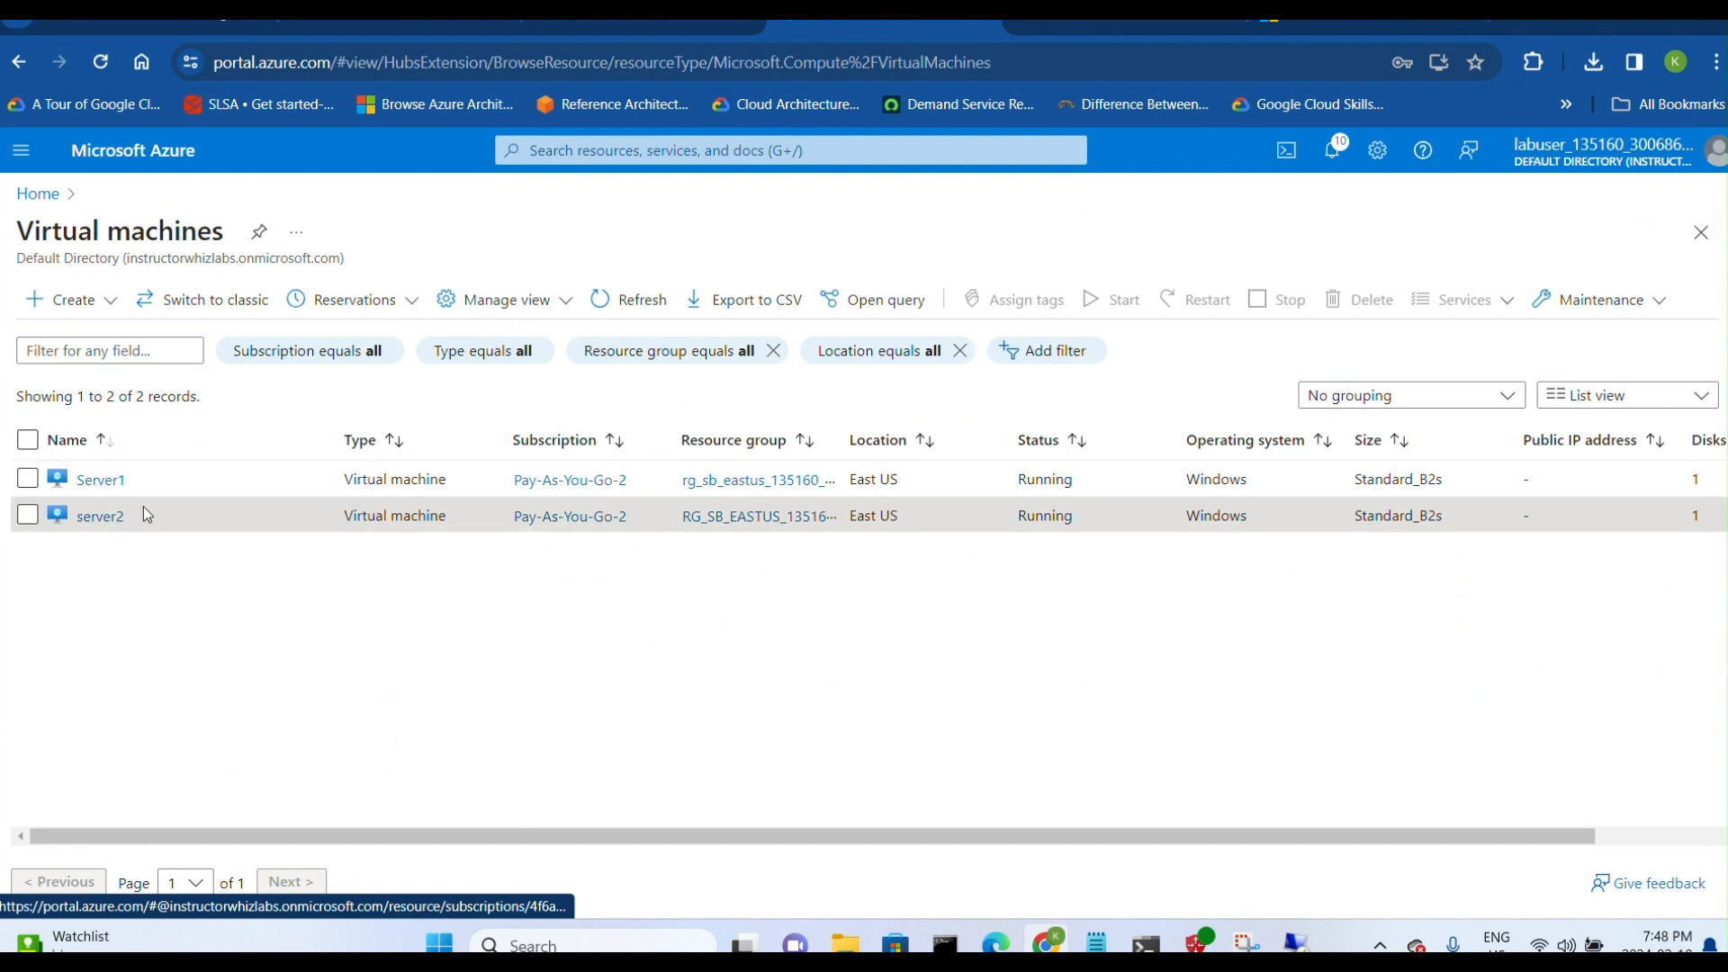
{"action": "left_click", "coordinate": [101, 517]}
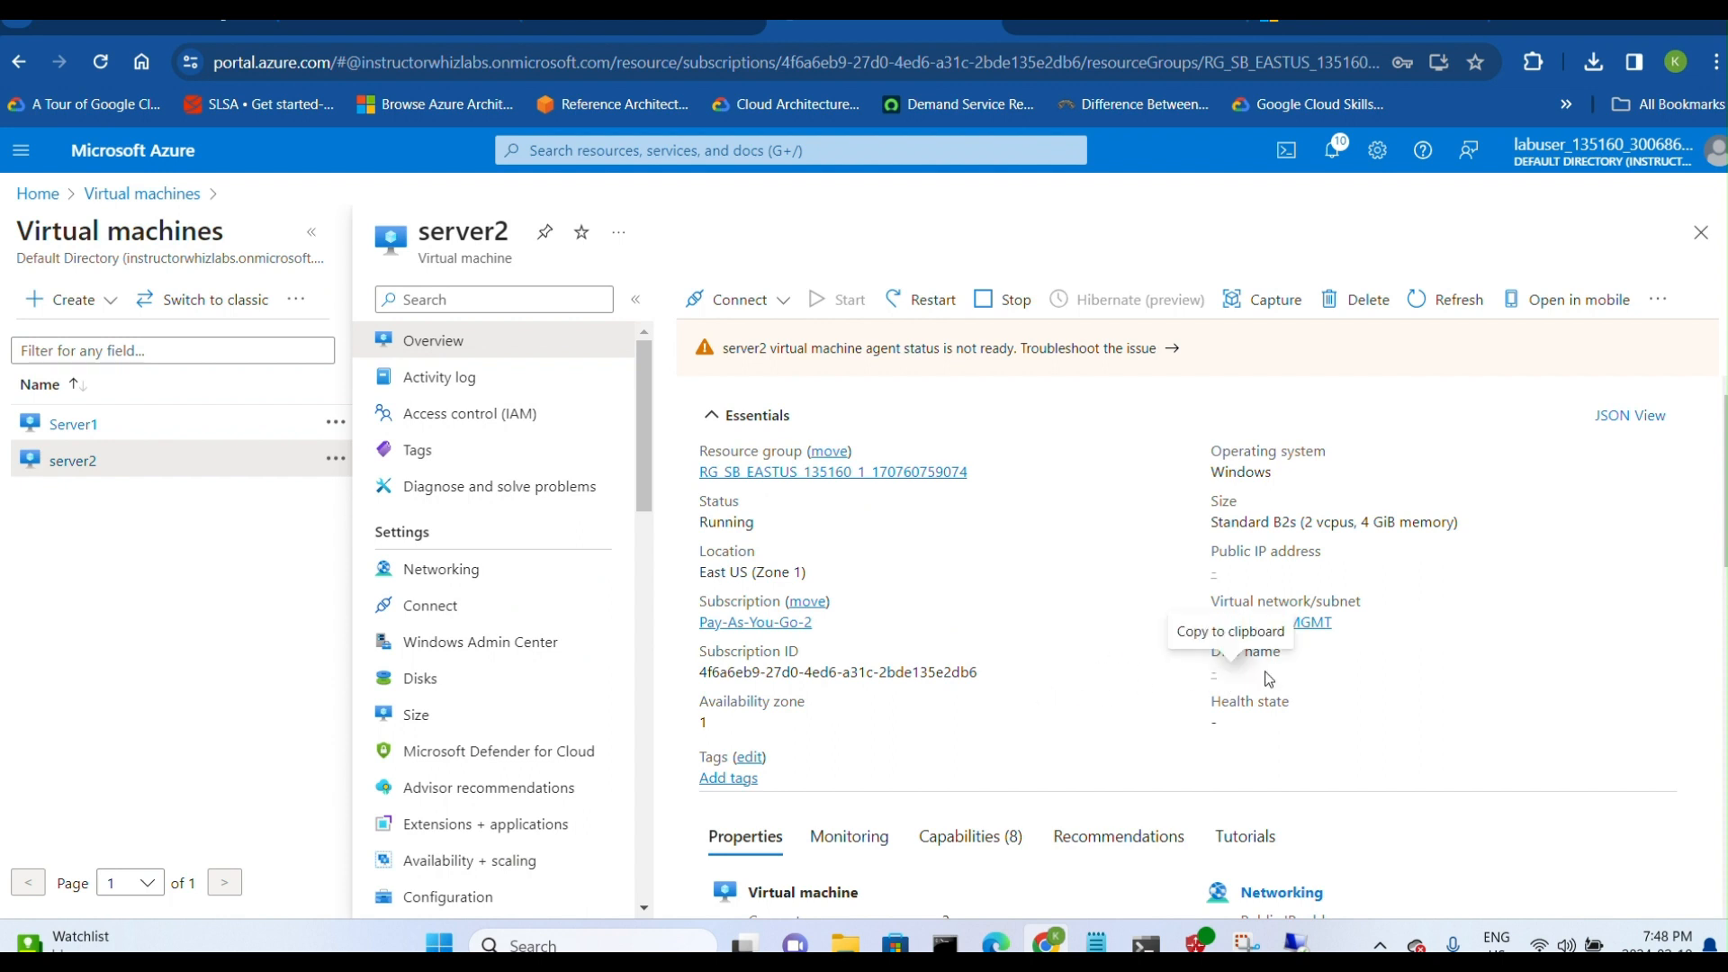
{"action": "left_click", "coordinate": [486, 570]}
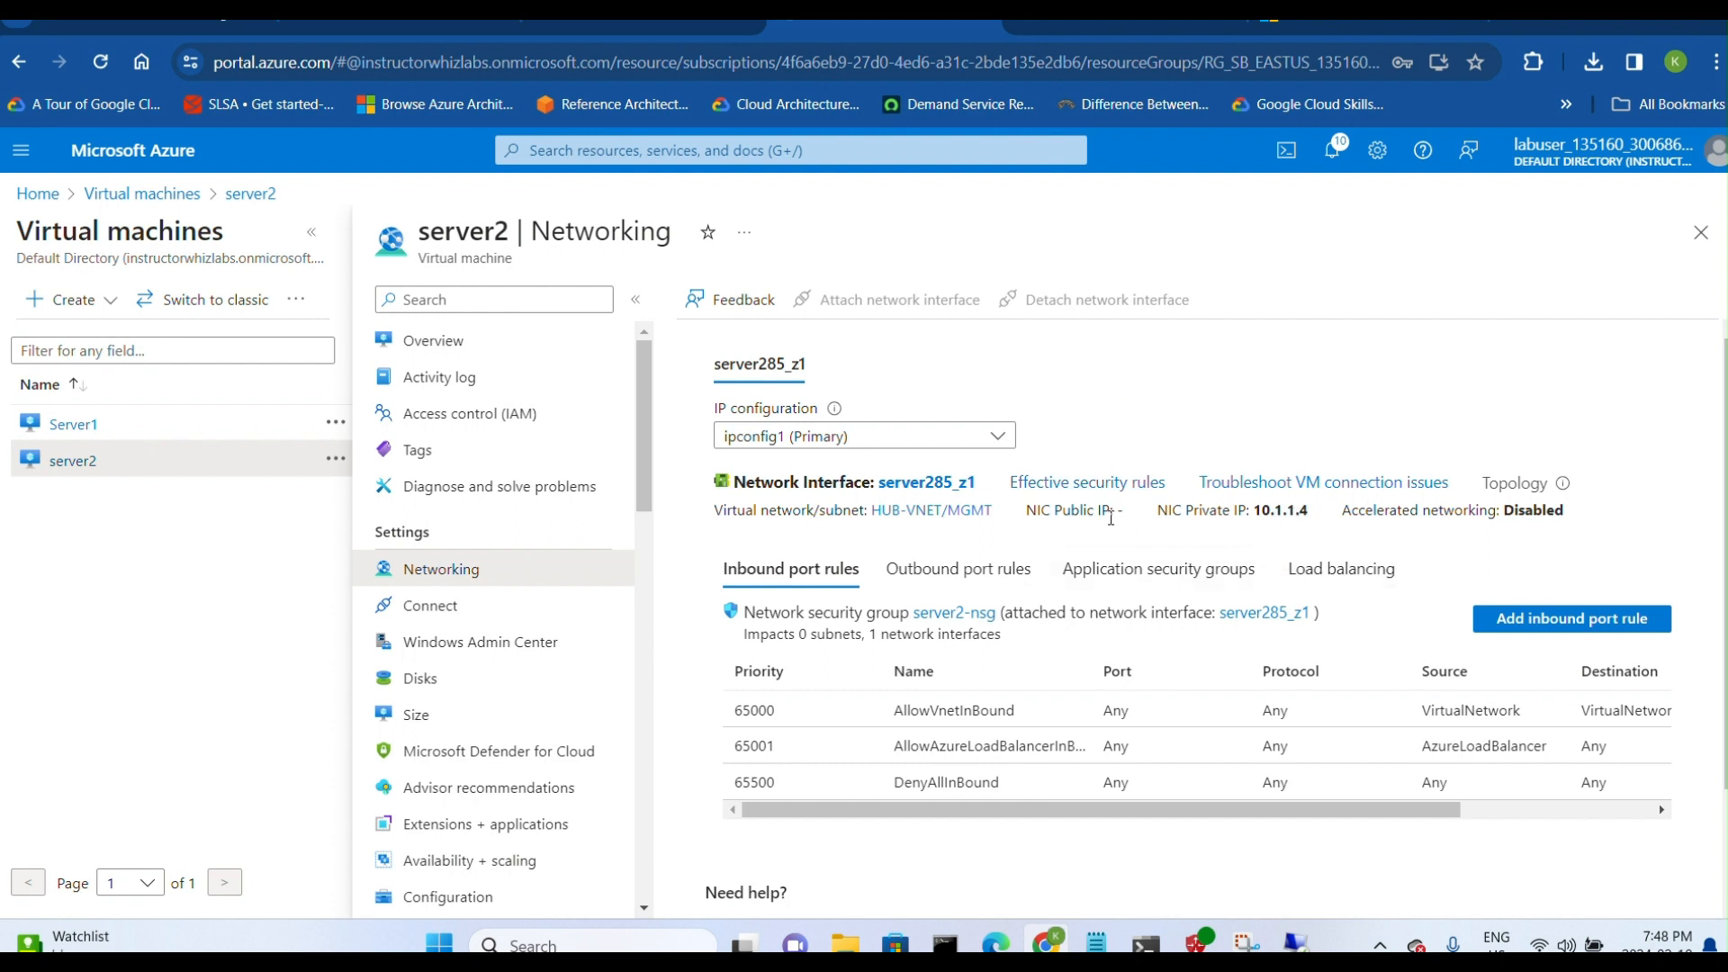
- Recheck the VPN connection in Azure VPN Client, then start the Remote Desktop connection to 10.1.1.4
{"action": "left_click", "coordinate": [1295, 942]}
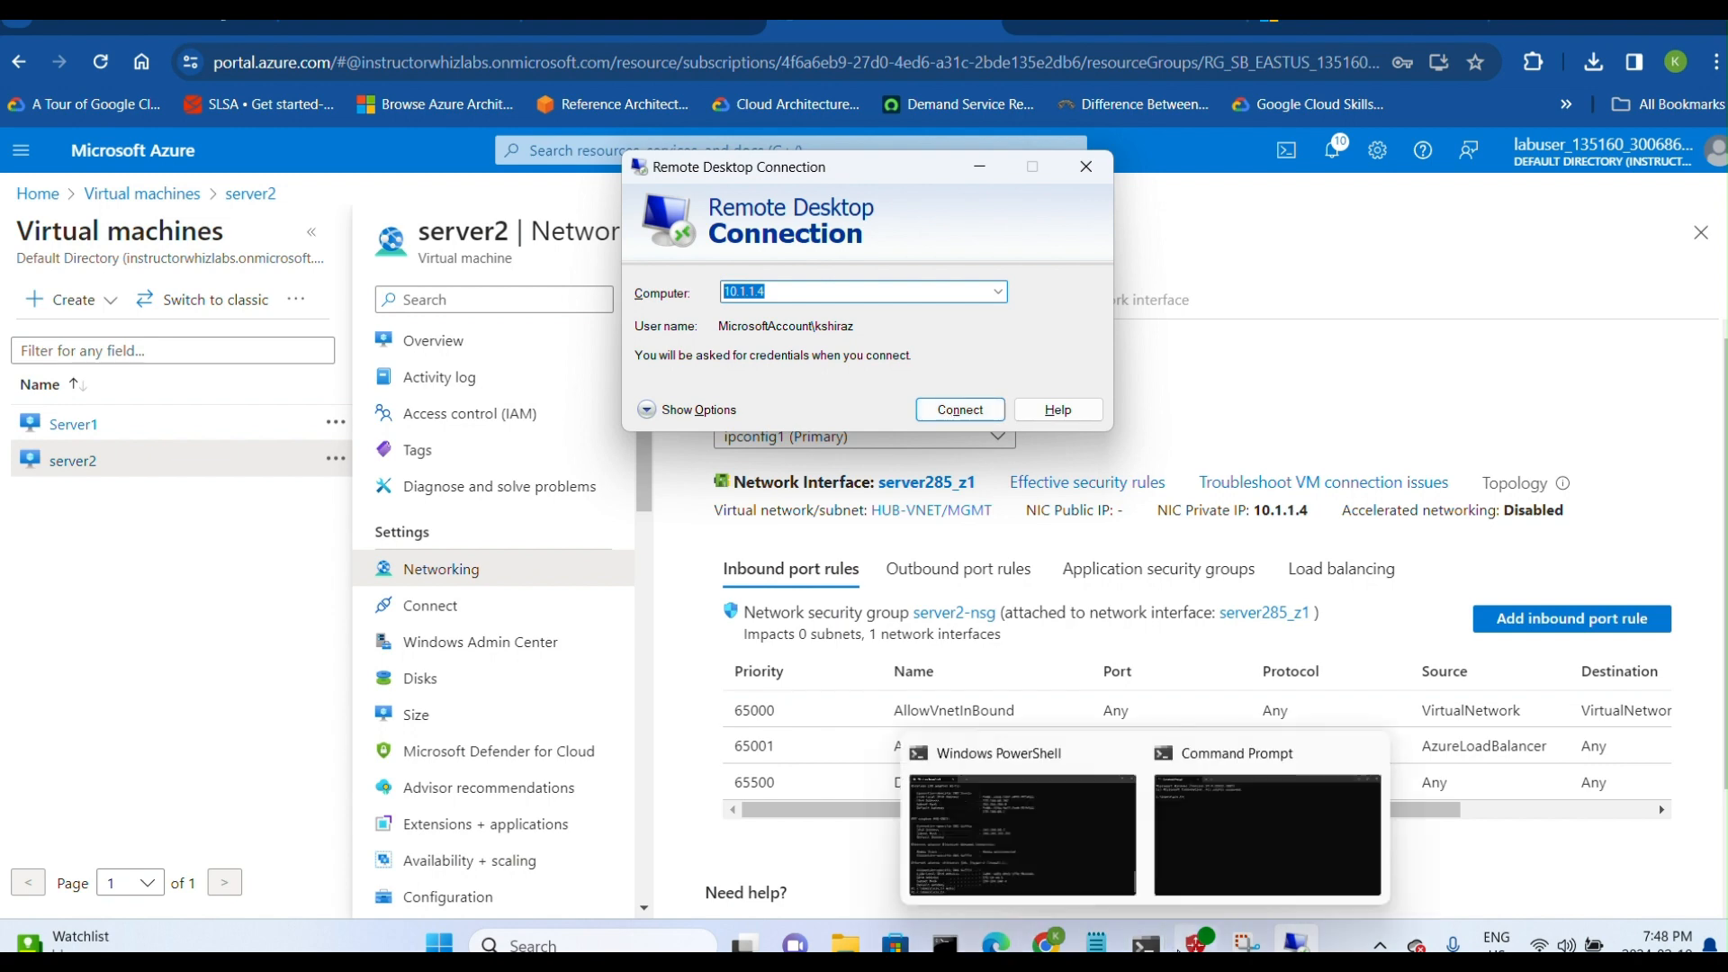
{"action": "left_click", "coordinate": [1197, 942]}
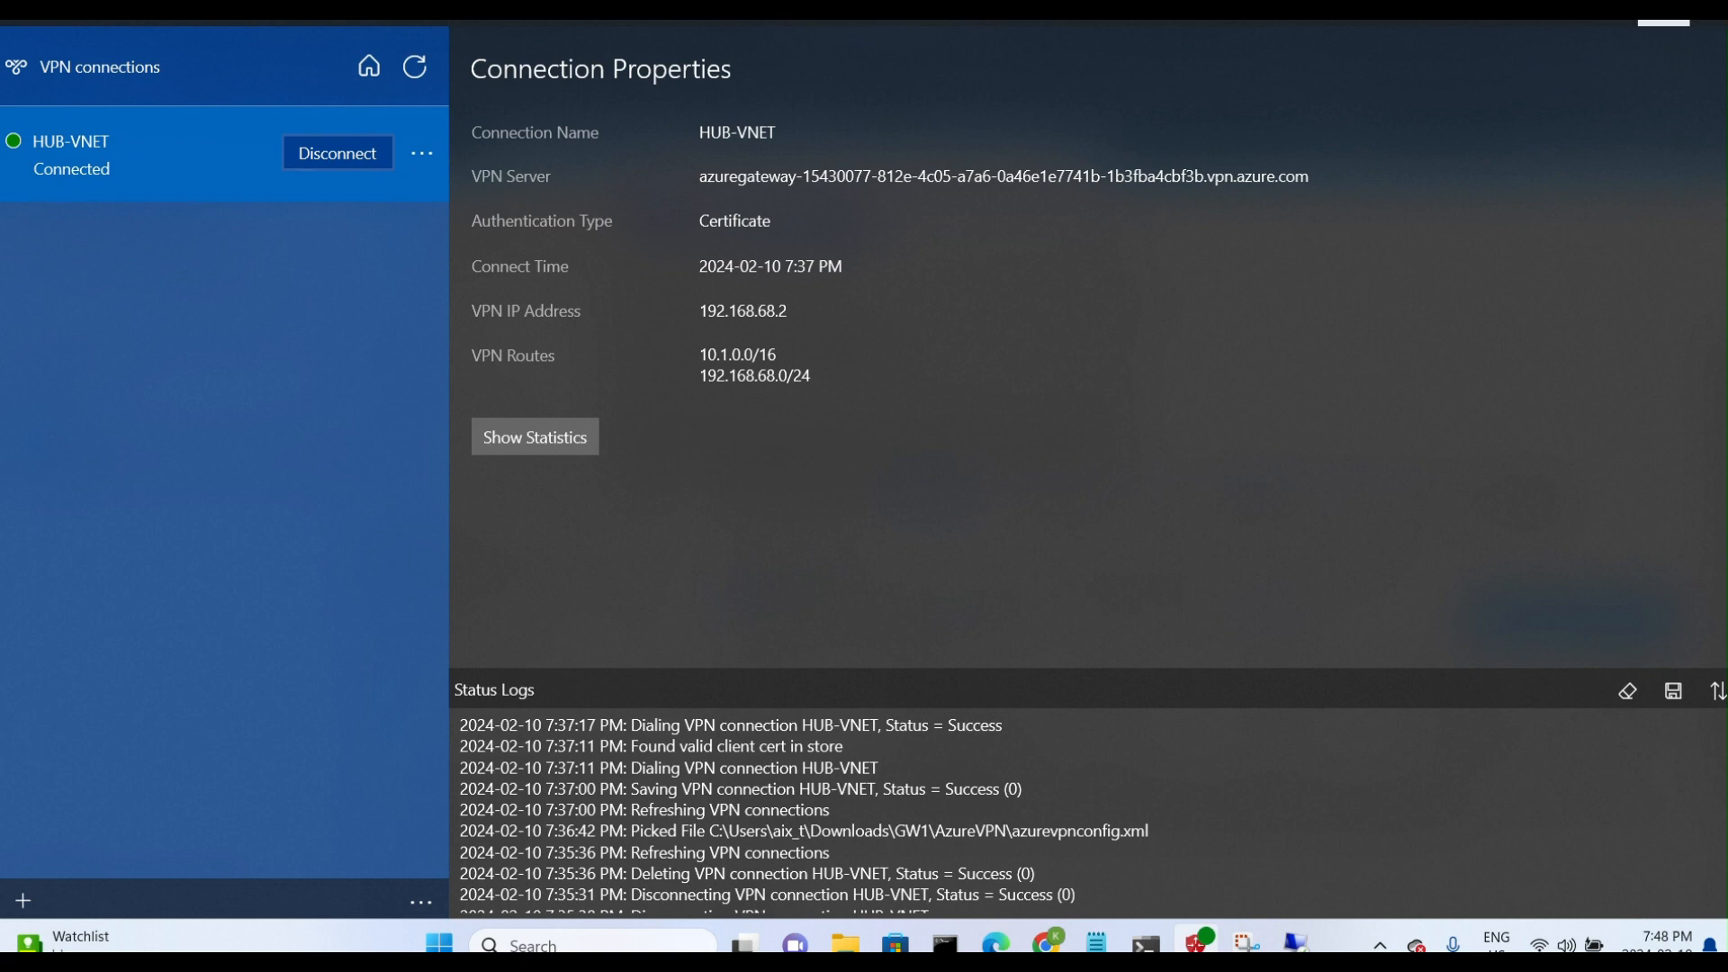
{"action": "left_click", "coordinate": [1295, 942]}
{"action": "left_click", "coordinate": [1001, 411]}
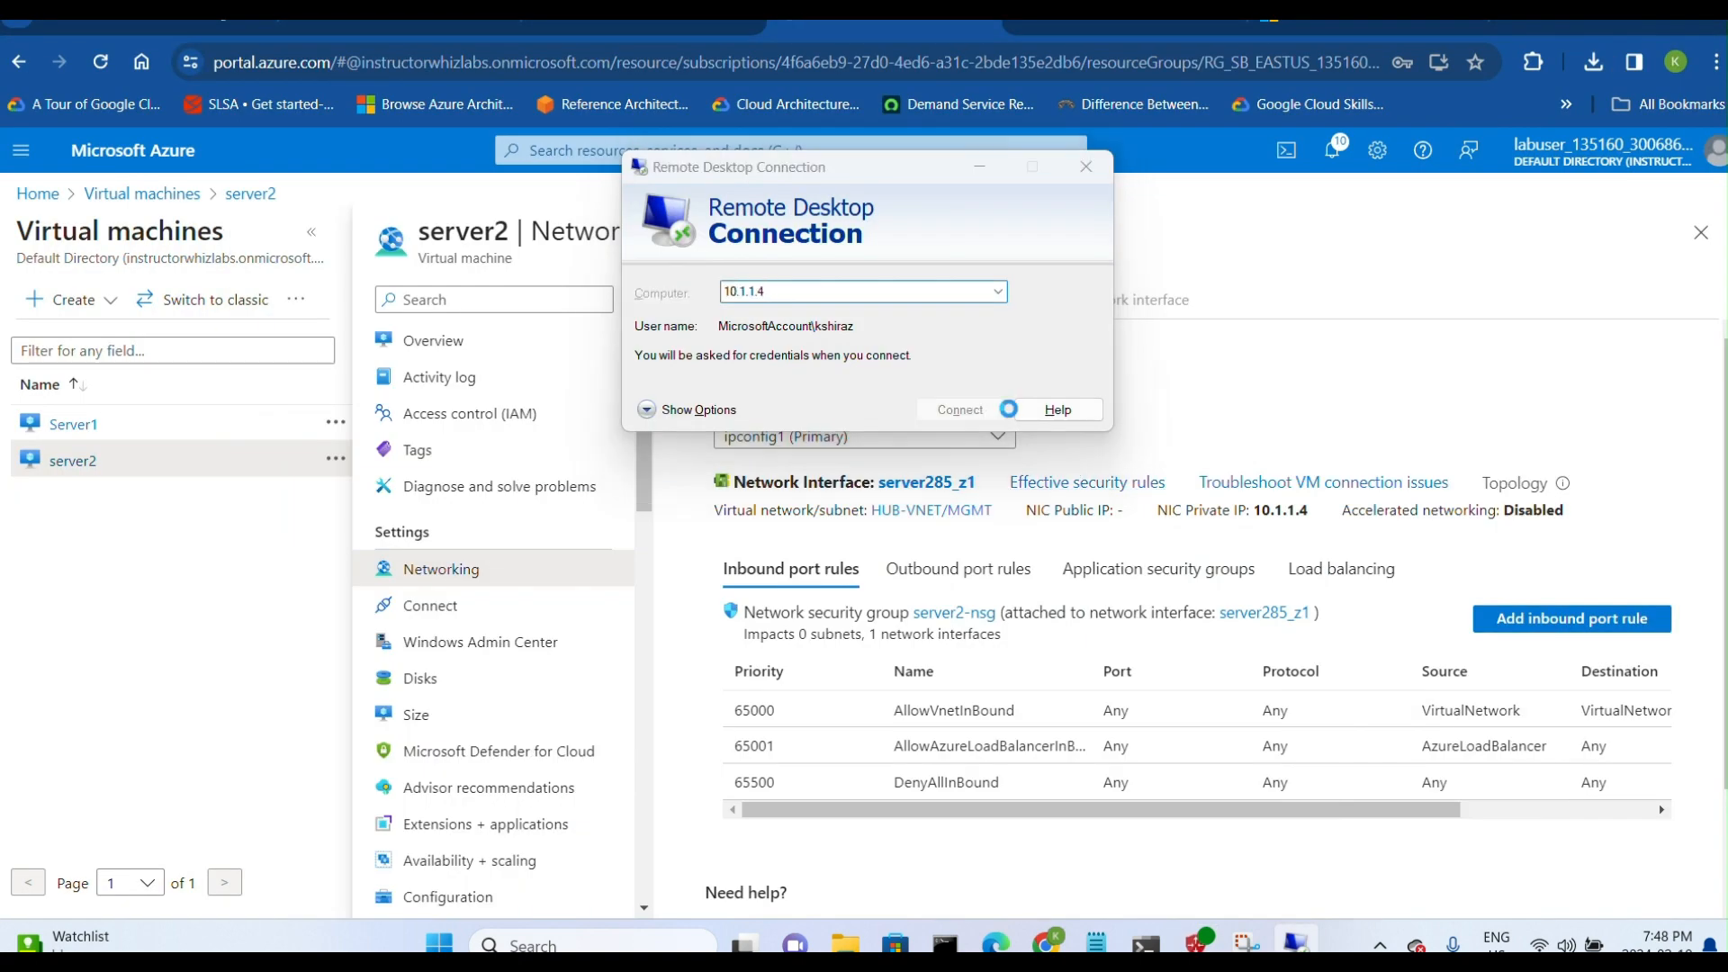
{"action": "left_click", "coordinate": [1036, 414]}
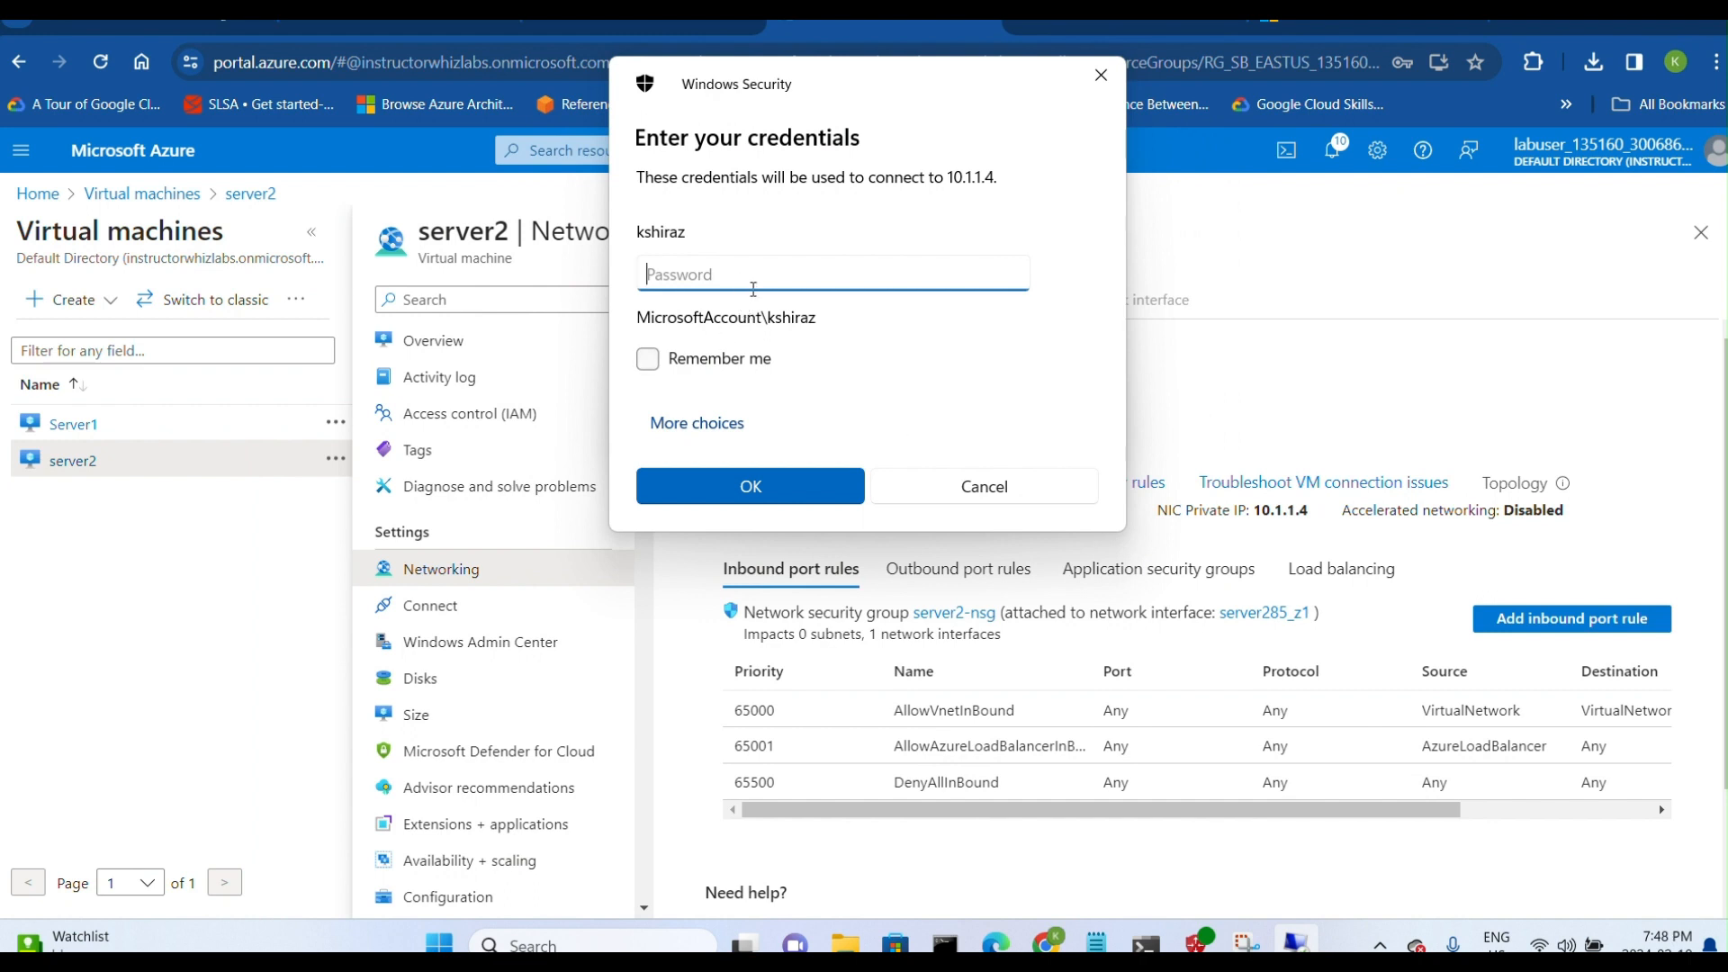
- Enter the account password for the remote session and accept server2's untrusted certificate
{"action": "type", "text": "••••••••••••"}
{"action": "key", "text": "Return"}
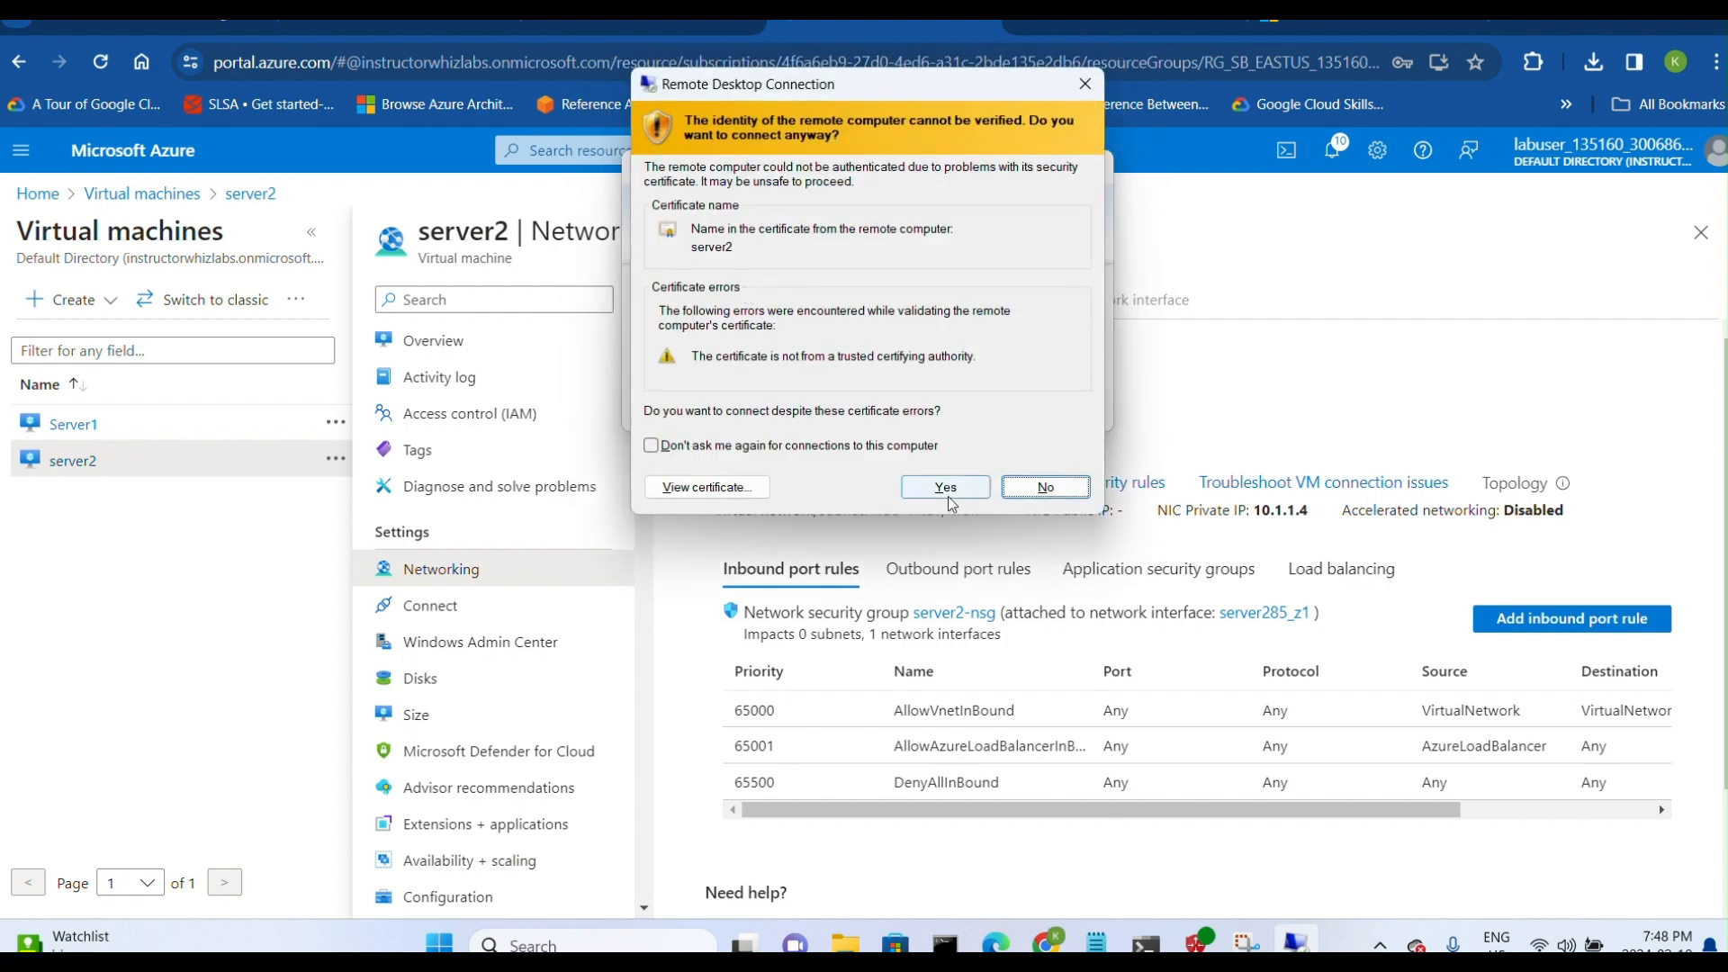
{"action": "left_click", "coordinate": [945, 488]}
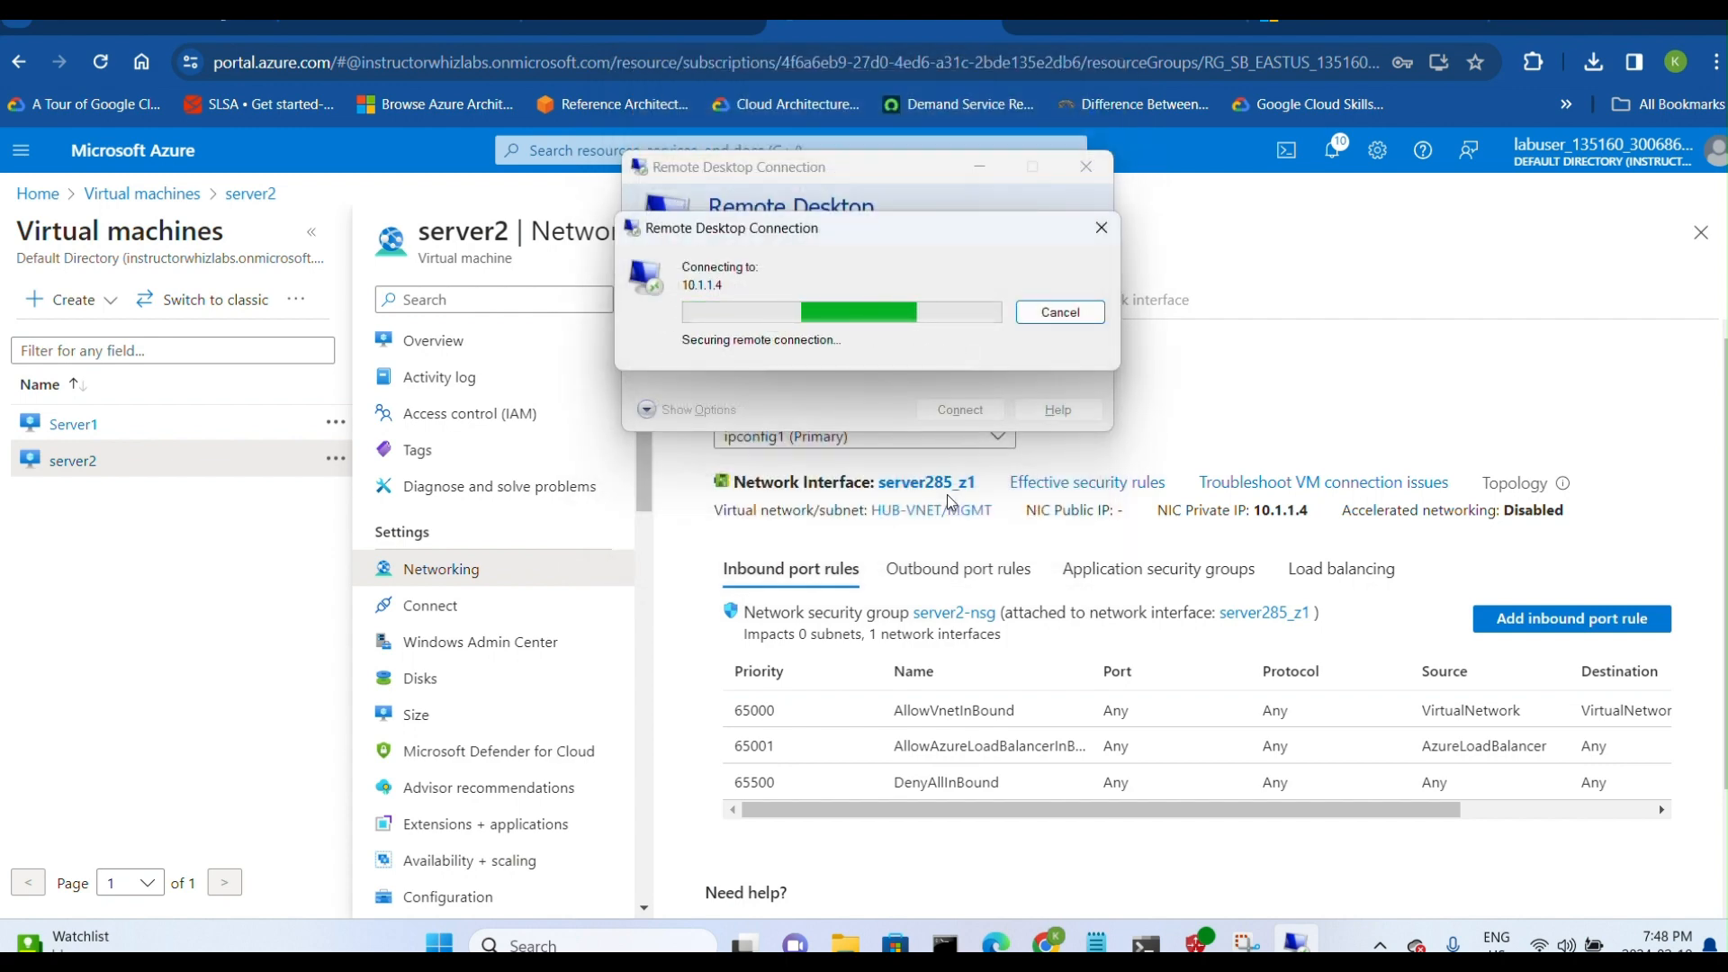